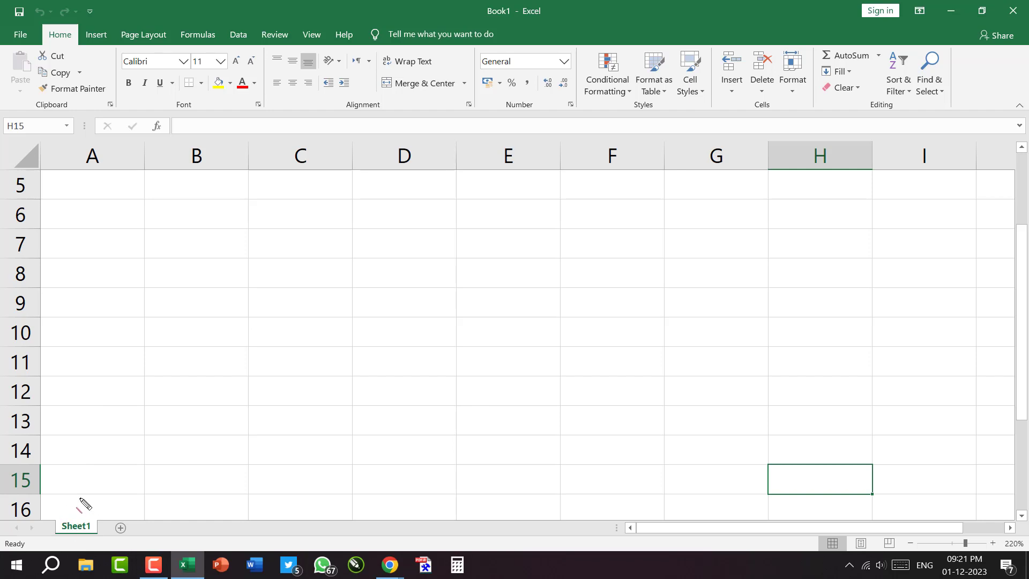
pyautogui.moveTo(65, 482); pyautogui.dragTo(80, 538)
pyautogui.moveTo(50, 499); pyautogui.dragTo(98, 539)
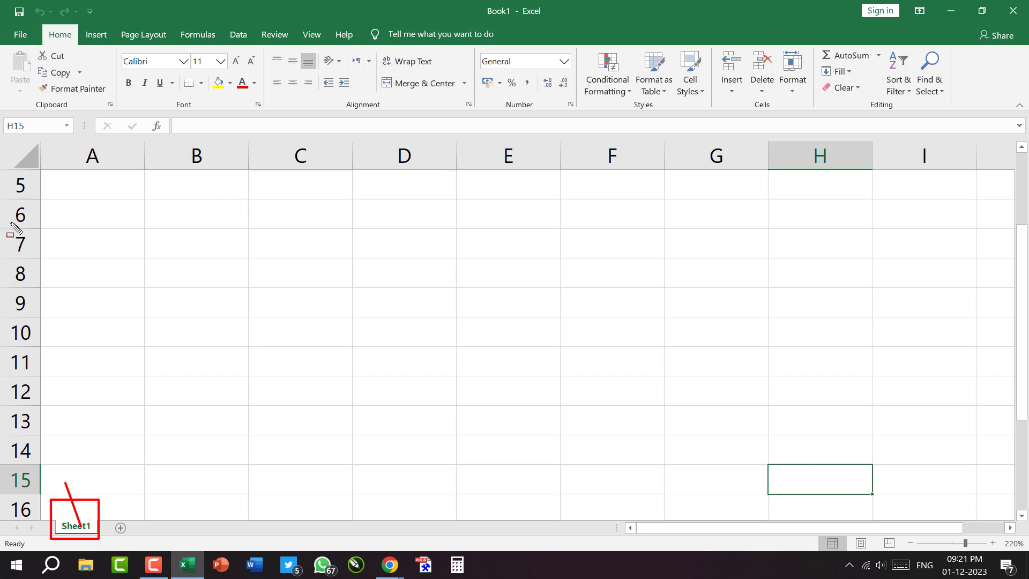
pyautogui.moveTo(113, 285); pyautogui.dragTo(22, 44)
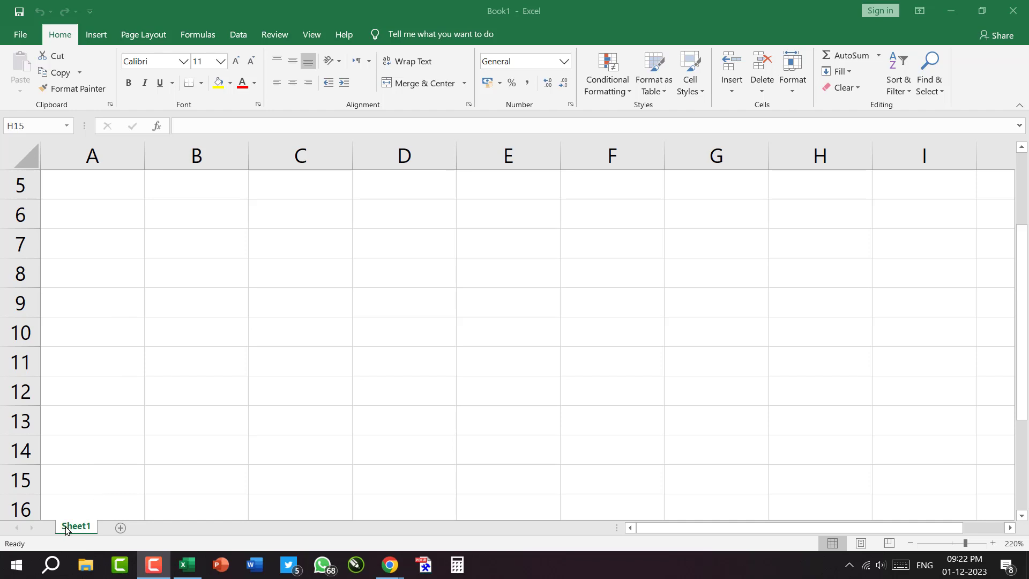
# Step: Add three new blank worksheets after Sheet1
pyautogui.click(86, 427)
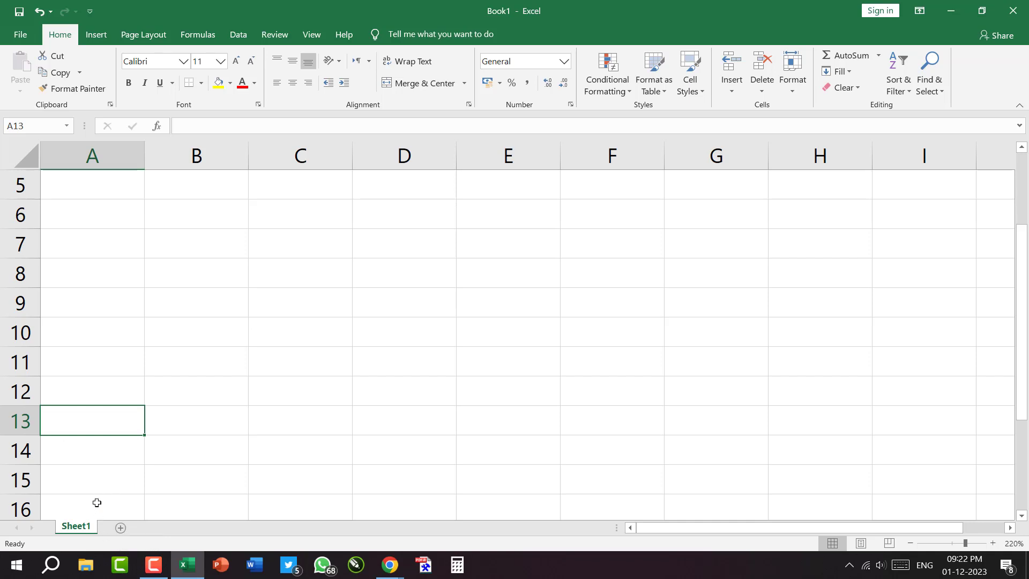
pyautogui.moveTo(75, 487); pyautogui.dragTo(119, 524)
pyautogui.press('Escape')
pyautogui.click(120, 529)
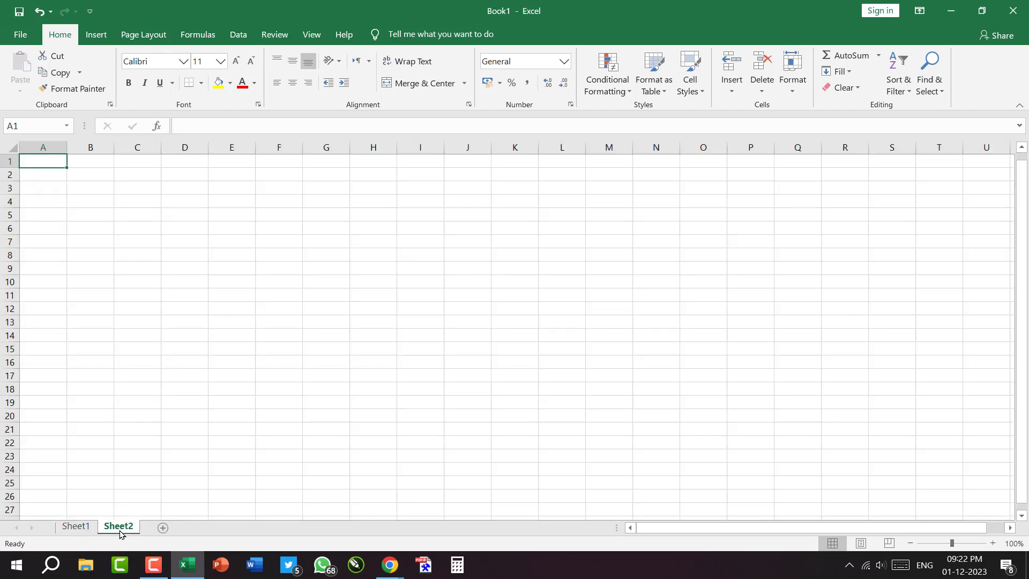
pyautogui.click(162, 528)
pyautogui.click(202, 528)
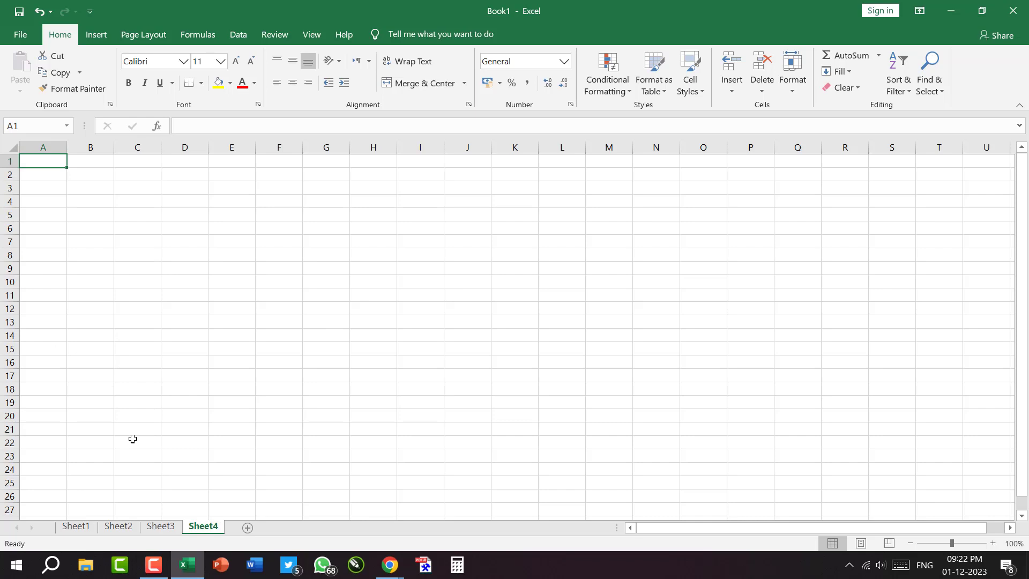
pyautogui.hotkey('ctrl', '2')
pyautogui.moveTo(43, 429)
pyautogui.mouseDown()
pyautogui.moveTo(152, 526)
pyautogui.moveTo(193, 521)
pyautogui.moveTo(152, 526)
pyautogui.moveTo(68, 506)
pyautogui.moveTo(232, 372)
pyautogui.moveTo(62, 500)
pyautogui.moveTo(88, 526)
pyautogui.mouseUp()
pyautogui.moveTo(45, 486)
pyautogui.mouseDown()
pyautogui.moveTo(146, 527)
pyautogui.moveTo(235, 534)
pyautogui.mouseUp()
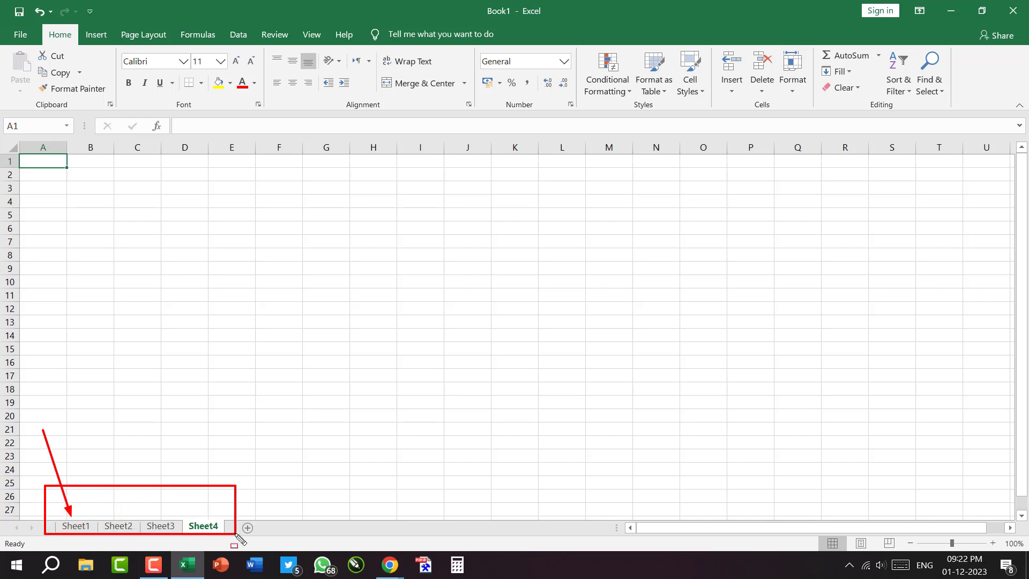
pyautogui.moveTo(161, 420)
pyautogui.mouseDown()
pyautogui.moveTo(38, 48)
pyautogui.moveTo(22, 38)
pyautogui.mouseUp()
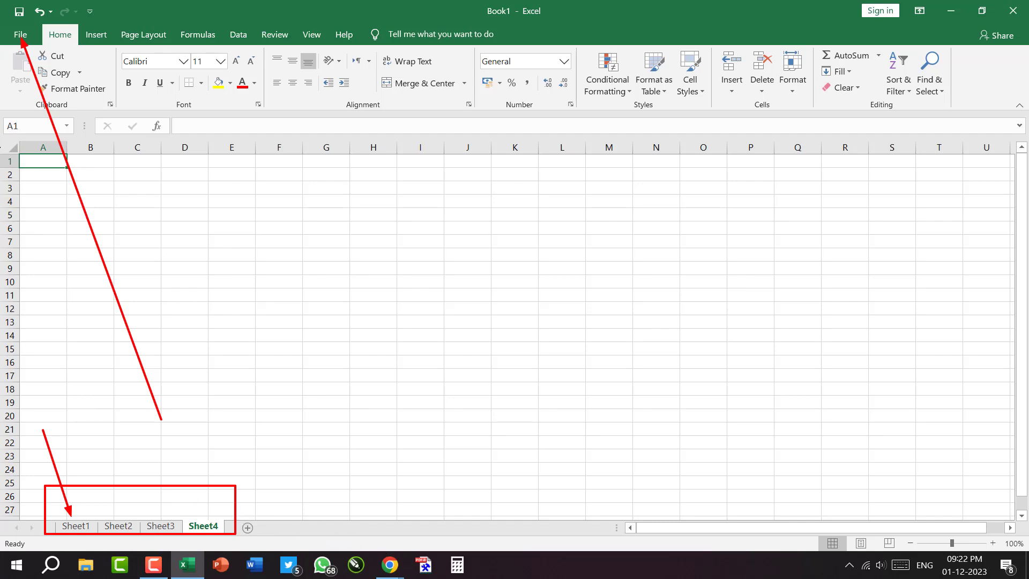
pyautogui.press('Escape')
# Step: Set new workbooks to include 5 sheets in the general program options and apply the change
pyautogui.click(22, 34)
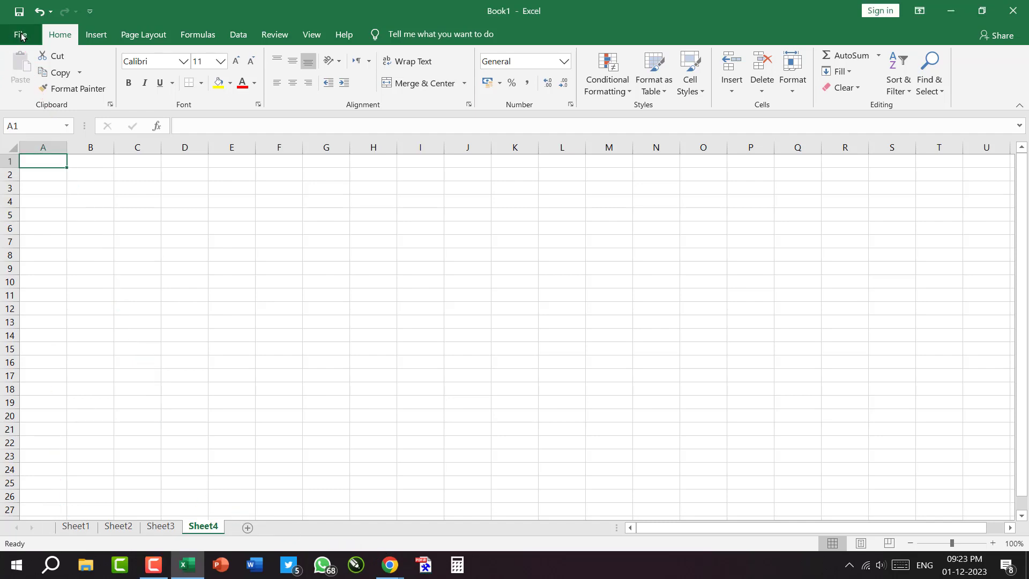
pyautogui.click(21, 34)
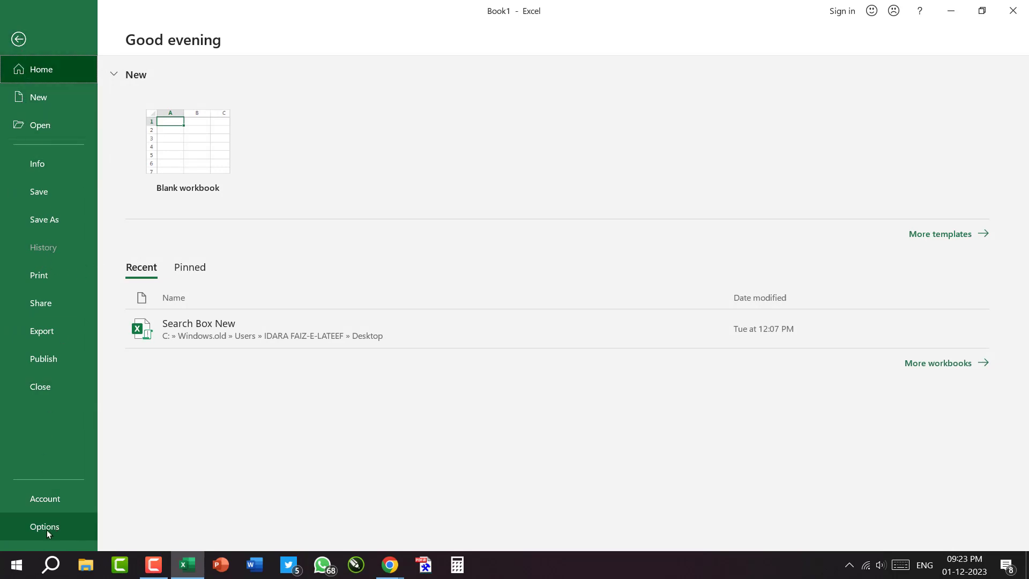
pyautogui.press('Escape')
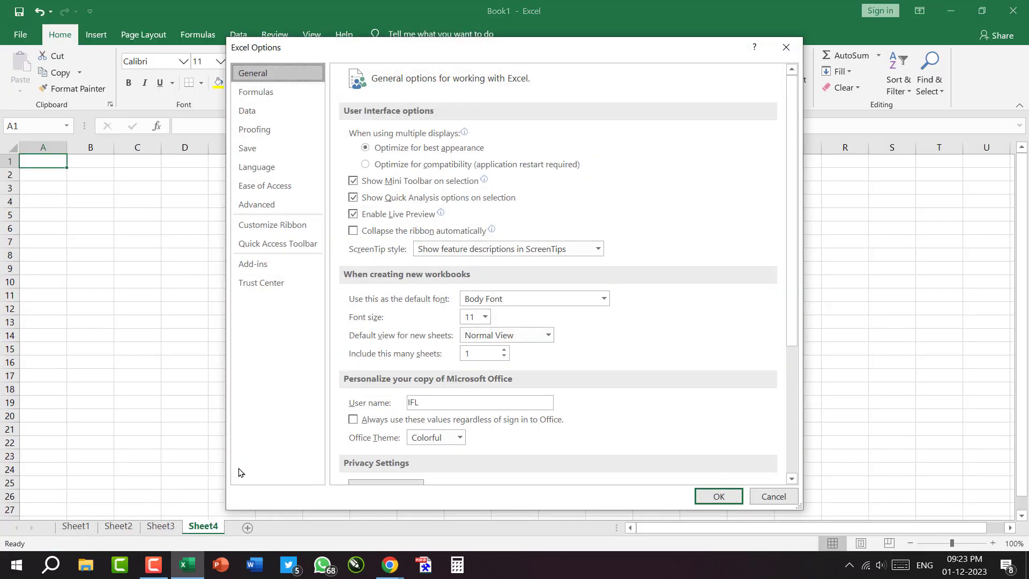
pyautogui.moveTo(376, 51); pyautogui.dragTo(324, 22)
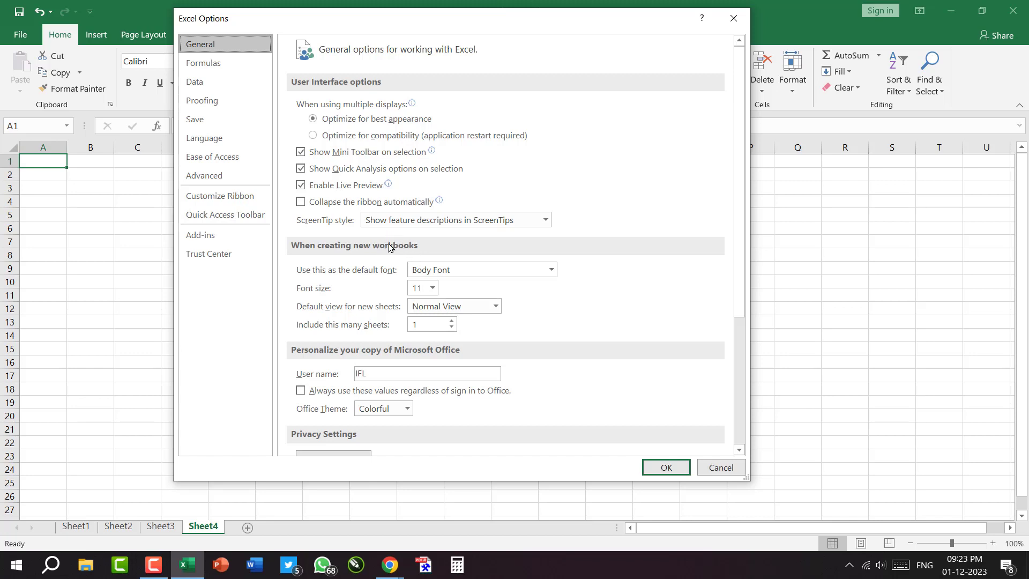
pyautogui.moveTo(347, 23); pyautogui.dragTo(596, 123)
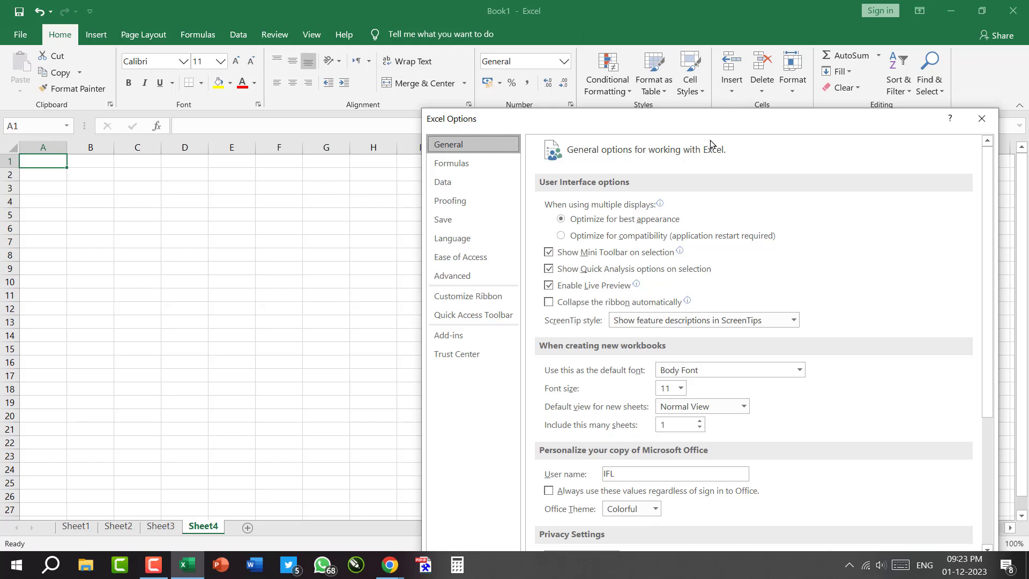
pyautogui.moveTo(678, 127); pyautogui.dragTo(577, 86)
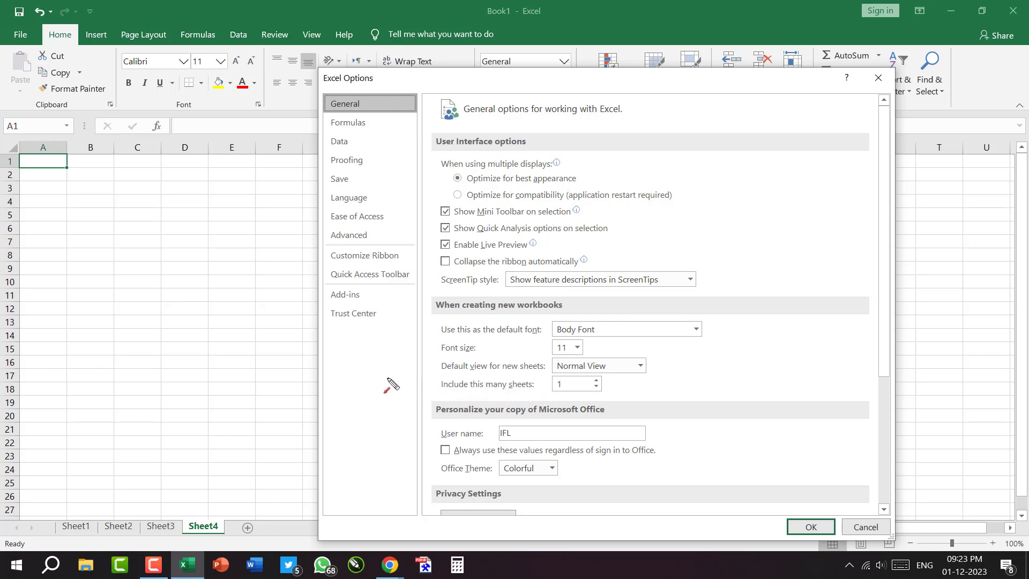
pyautogui.moveTo(387, 378); pyautogui.dragTo(548, 385)
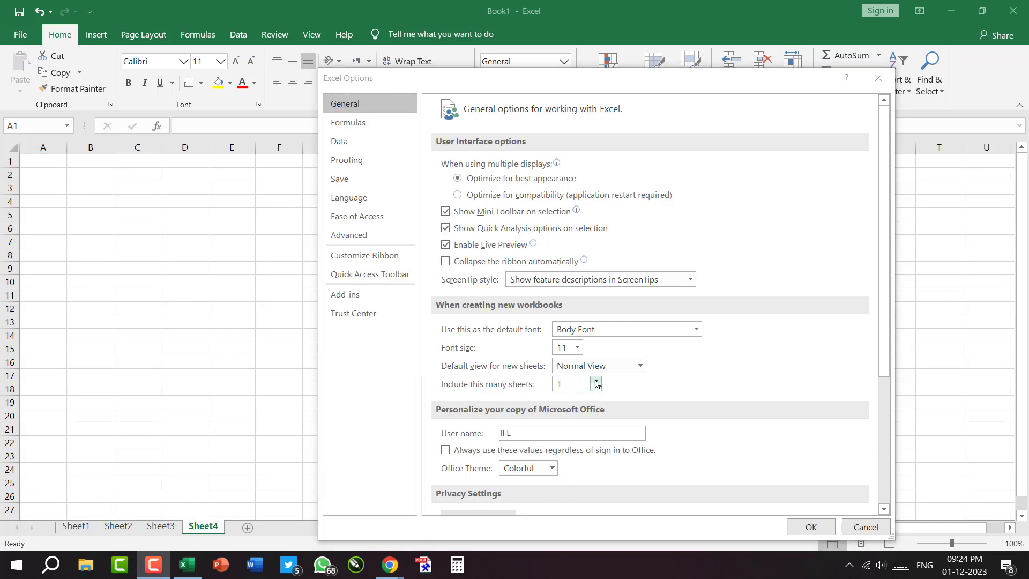
pyautogui.click(597, 383)
pyautogui.click(597, 382)
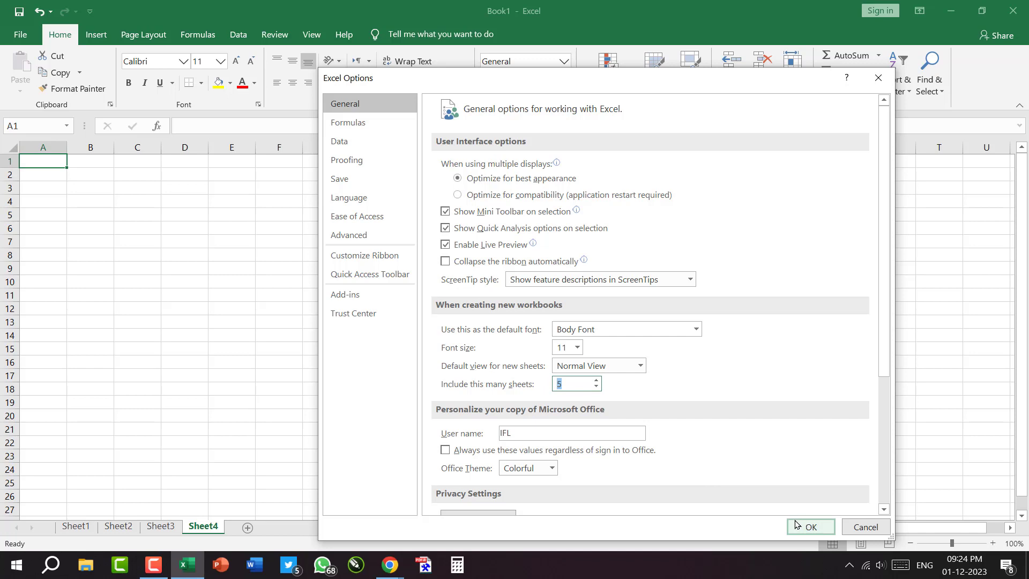
pyautogui.moveTo(540, 370); pyautogui.dragTo(832, 541)
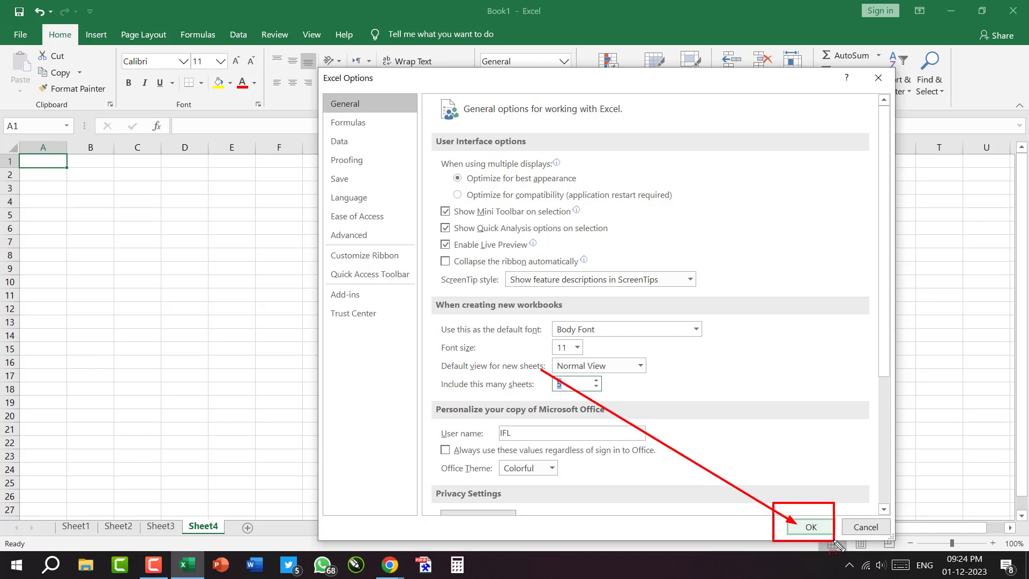
pyautogui.click(809, 526)
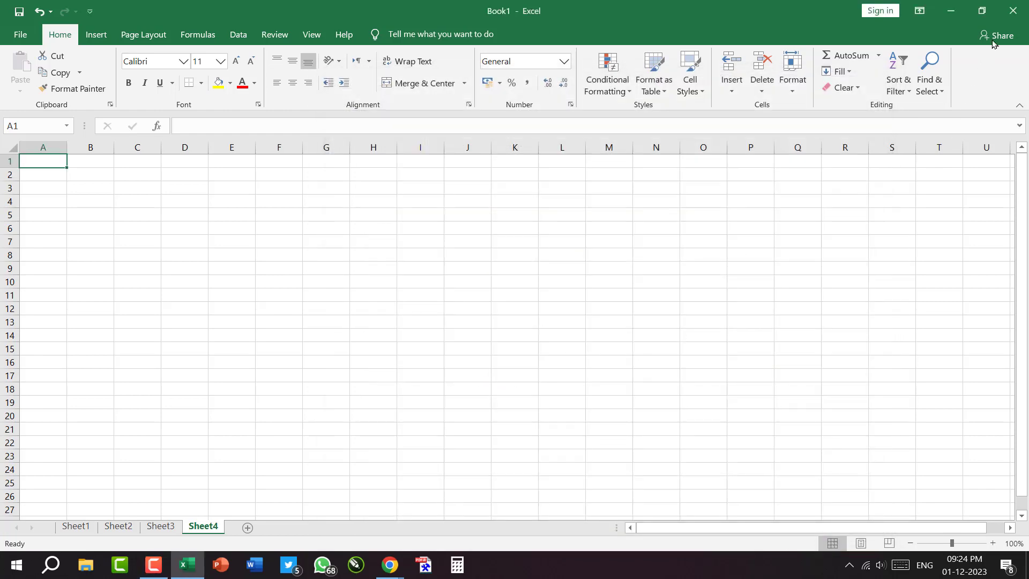
# Step: Close the workbook without saving, restart Excel and create a new blank workbook
pyautogui.click(1012, 12)
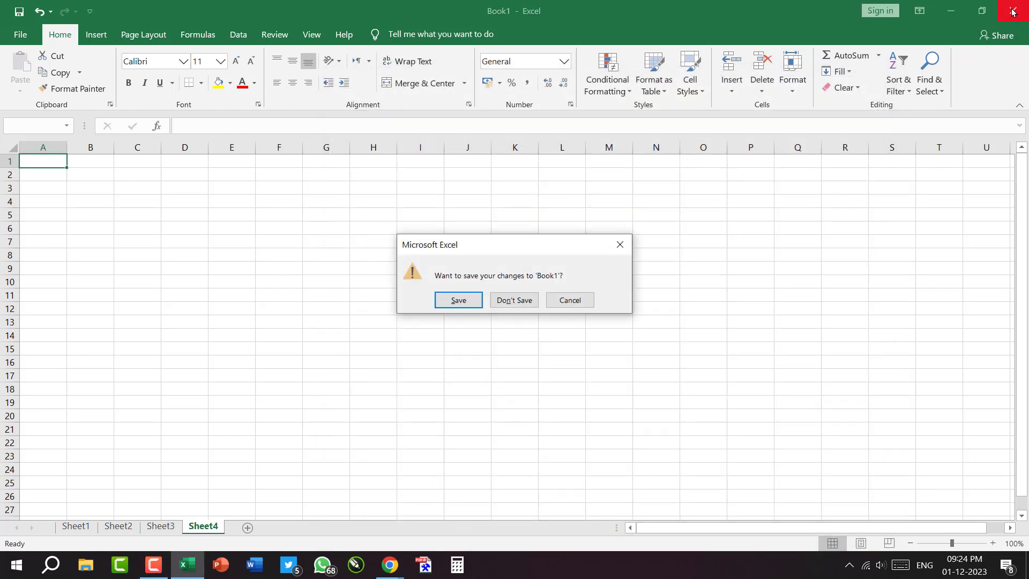
pyautogui.click(505, 304)
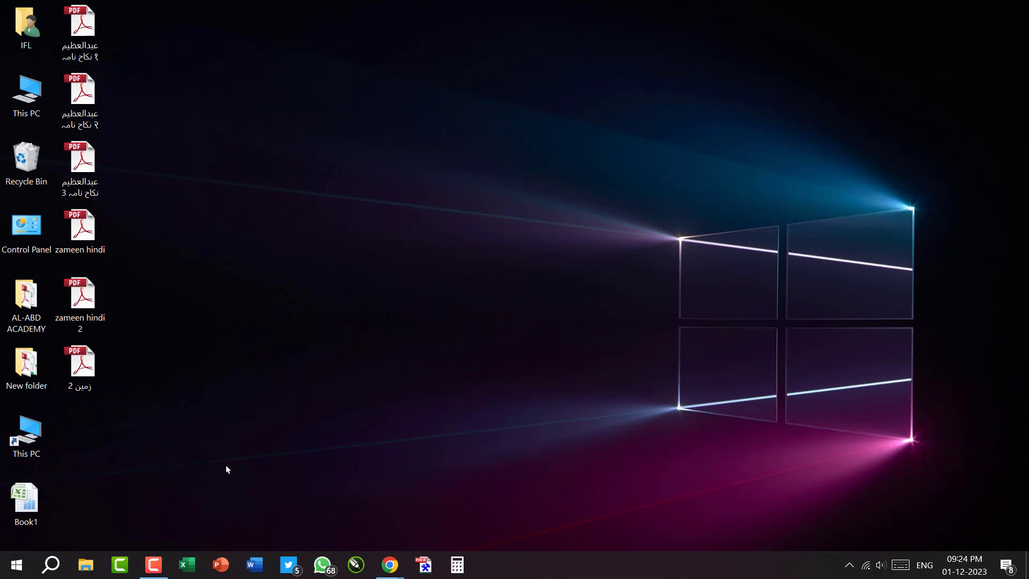
pyautogui.click(187, 571)
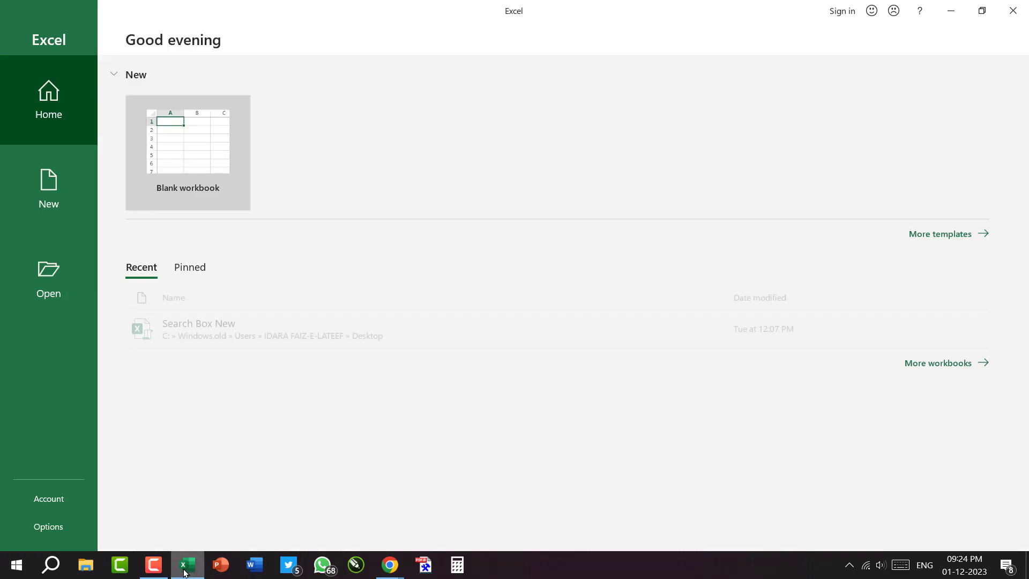
pyautogui.click(201, 156)
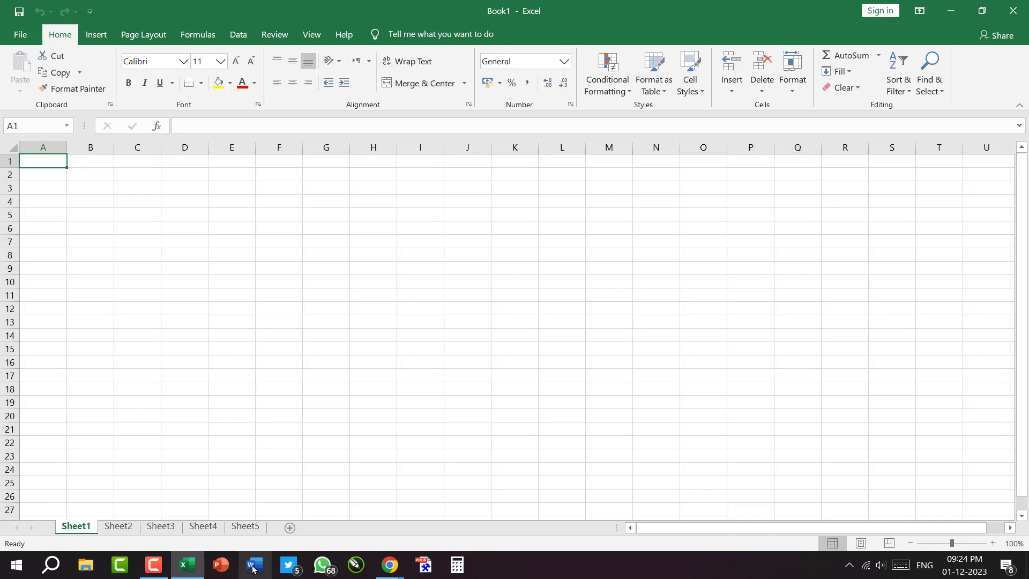
# Step: View Sheet3 and Sheet4 of the new workbook, ending on Sheet1
pyautogui.moveTo(45, 477); pyautogui.dragTo(266, 536)
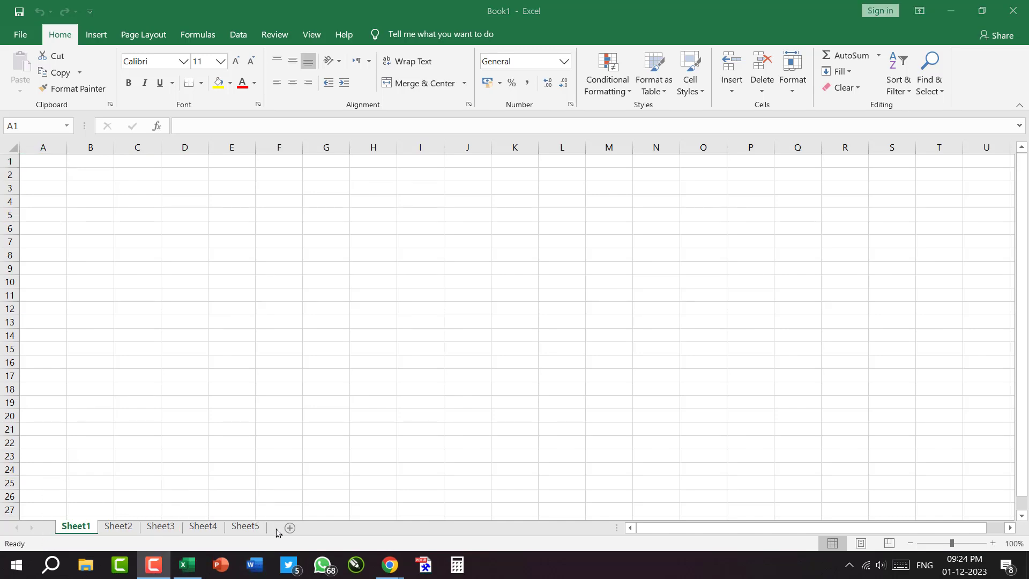
pyautogui.click(160, 527)
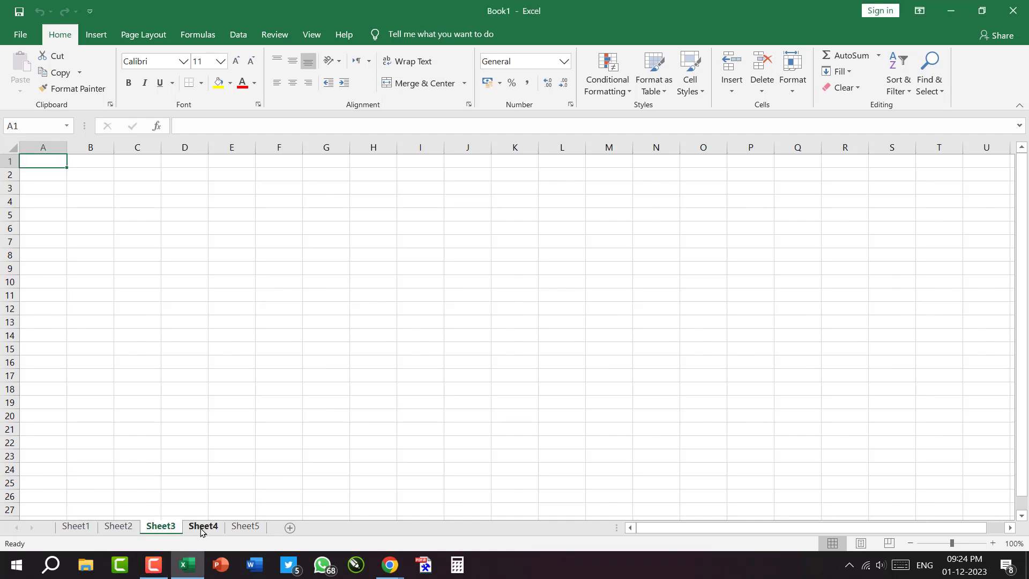
pyautogui.click(204, 527)
pyautogui.click(73, 527)
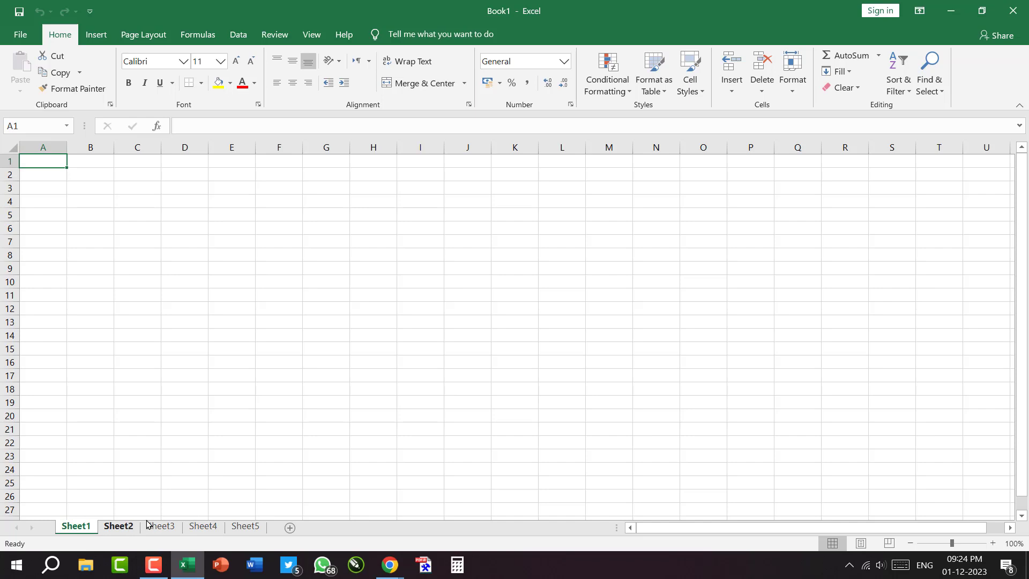
# Step: Select cell B9 and open its font settings in the Format Cells dialog
pyautogui.click(75, 268)
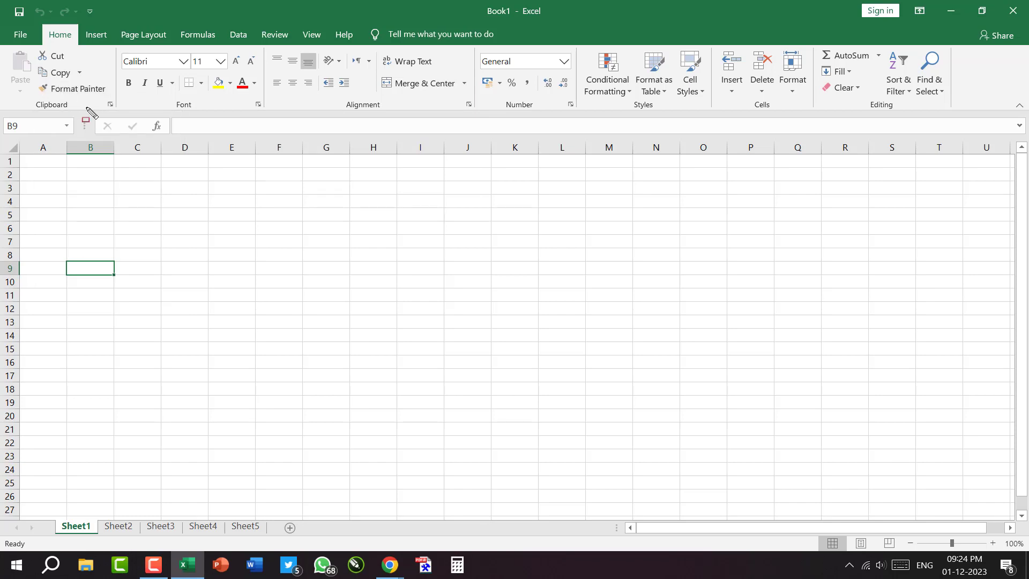
pyautogui.moveTo(95, 97); pyautogui.dragTo(118, 111)
pyautogui.moveTo(247, 96); pyautogui.dragTo(271, 114)
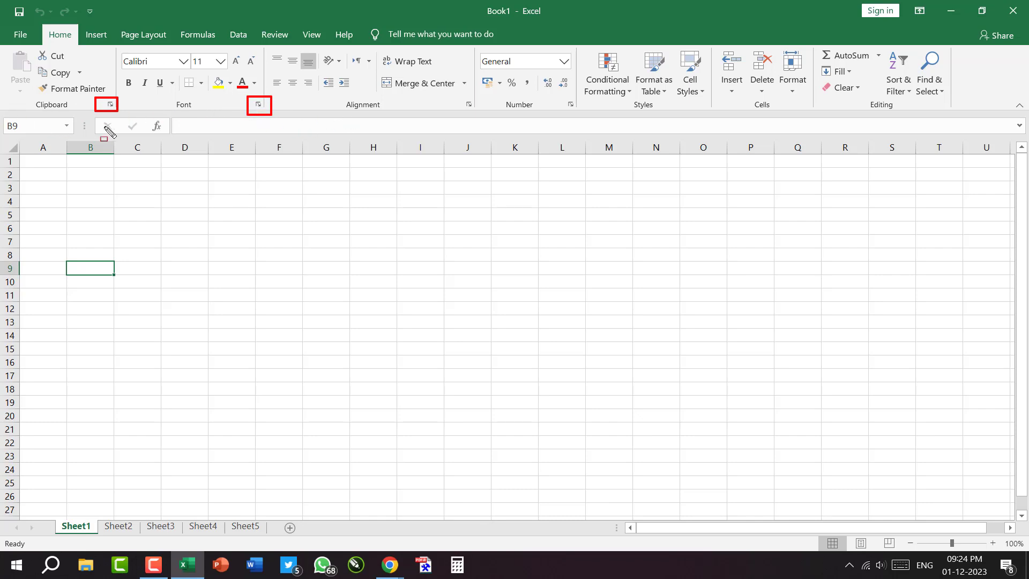
pyautogui.press('Escape')
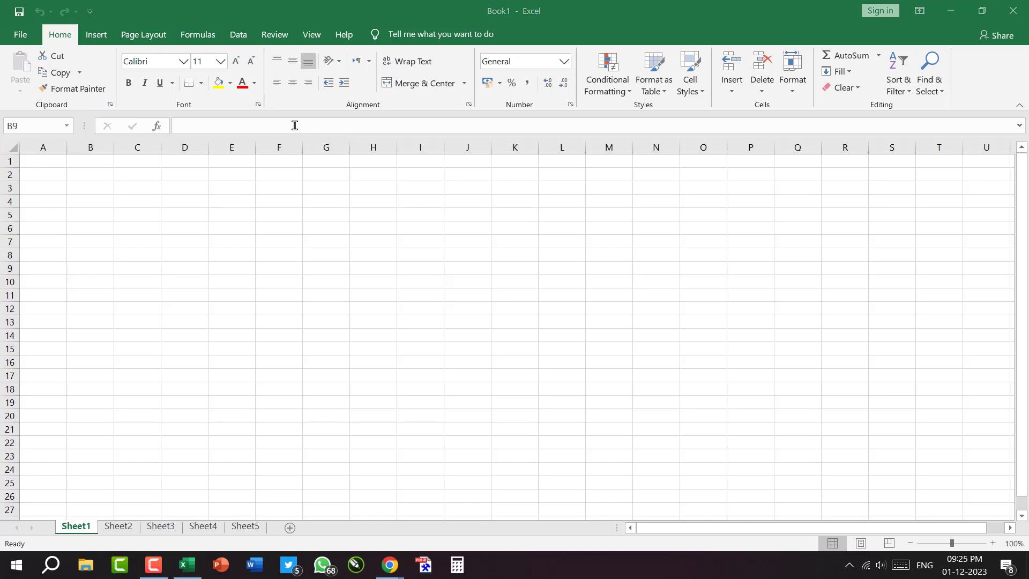
pyautogui.click(258, 105)
pyautogui.click(259, 106)
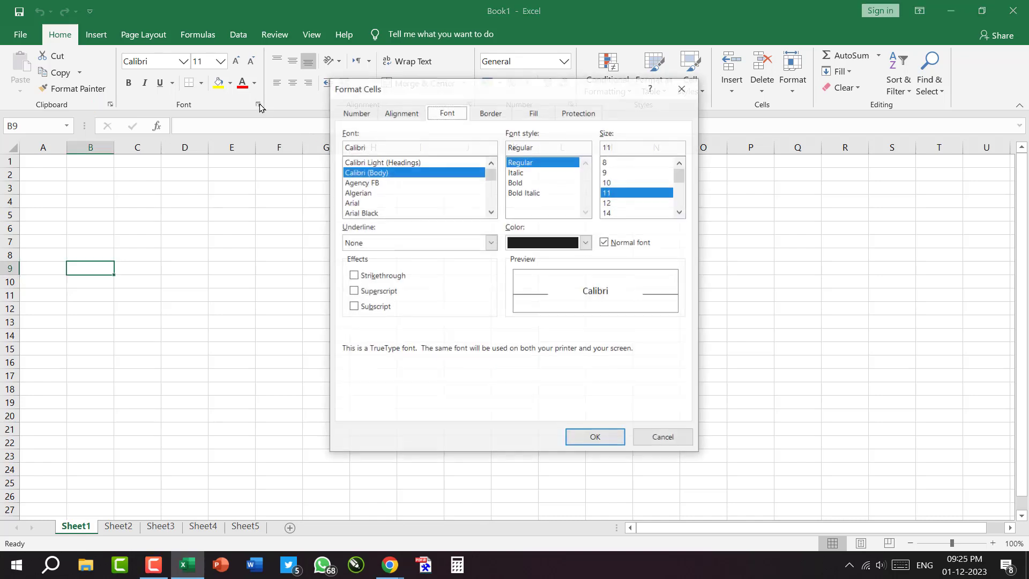
pyautogui.moveTo(530, 96); pyautogui.dragTo(647, 96)
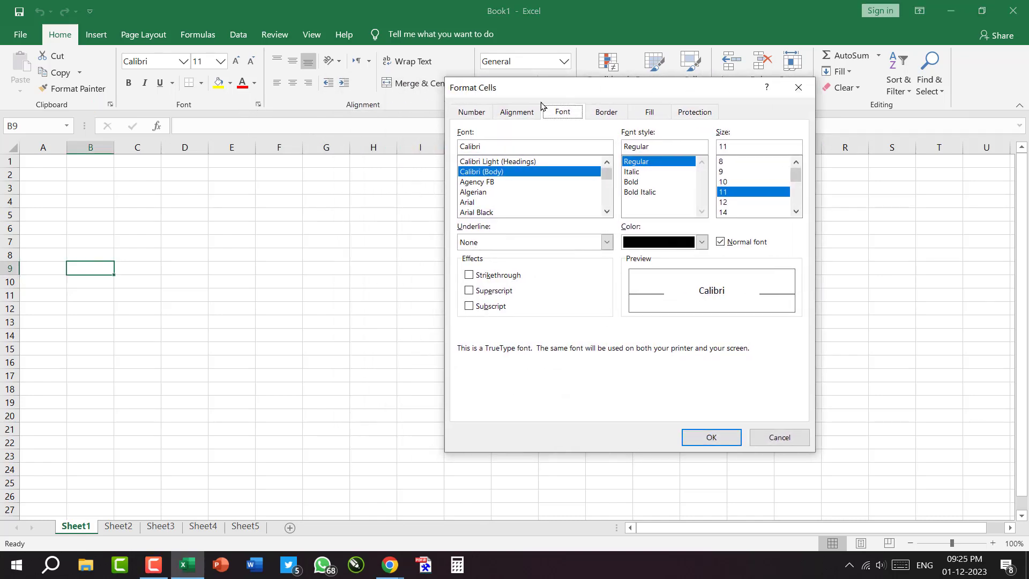
pyautogui.click(799, 88)
pyautogui.click(259, 105)
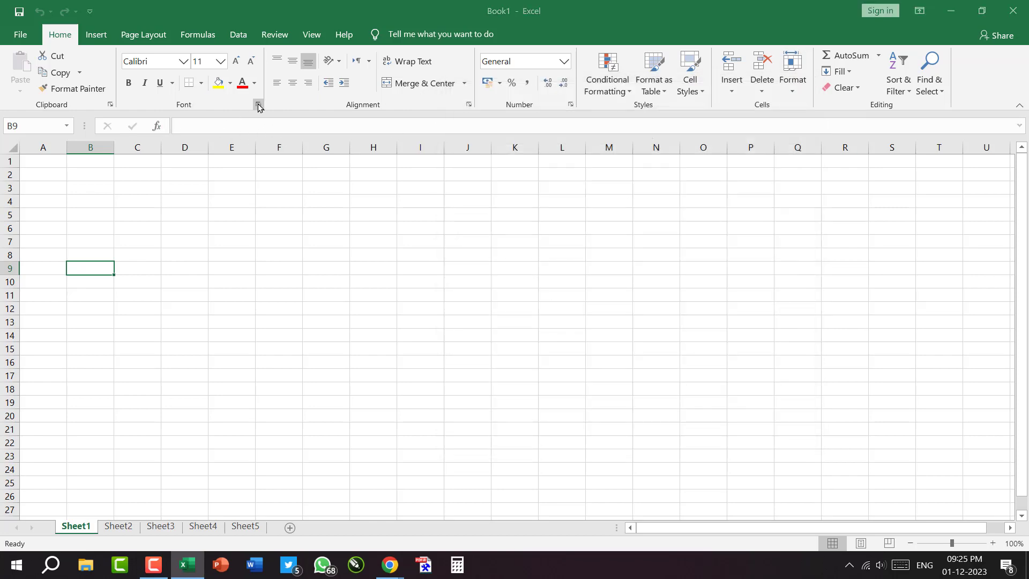
pyautogui.moveTo(707, 92); pyautogui.dragTo(642, 115)
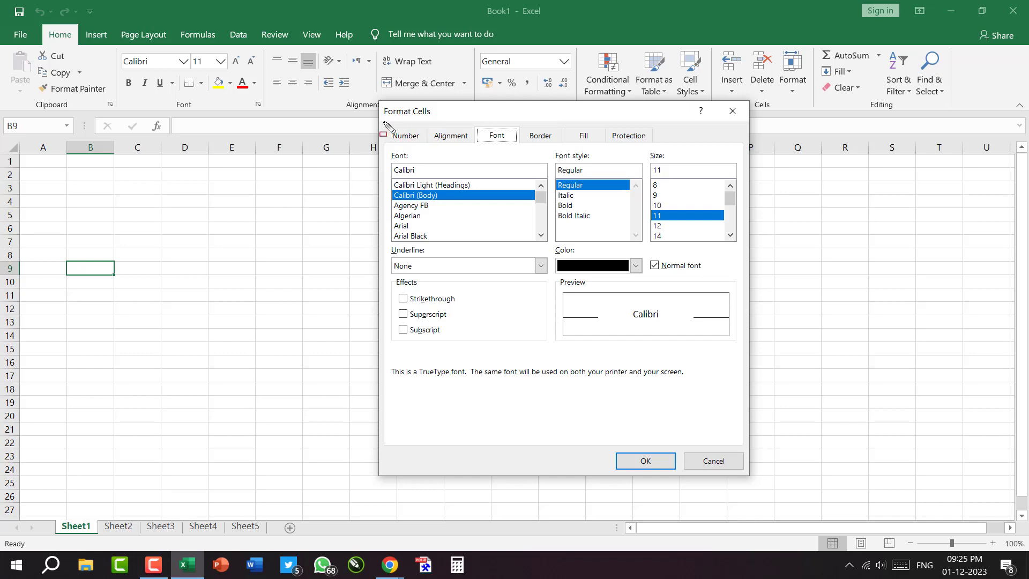
pyautogui.moveTo(415, 140); pyautogui.dragTo(429, 148)
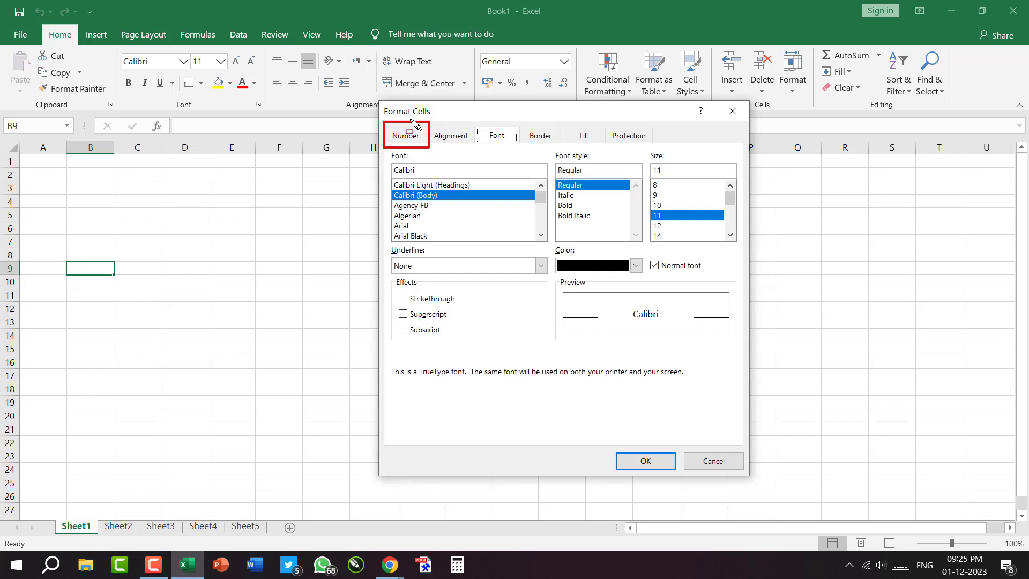
pyautogui.moveTo(486, 109); pyautogui.dragTo(556, 183)
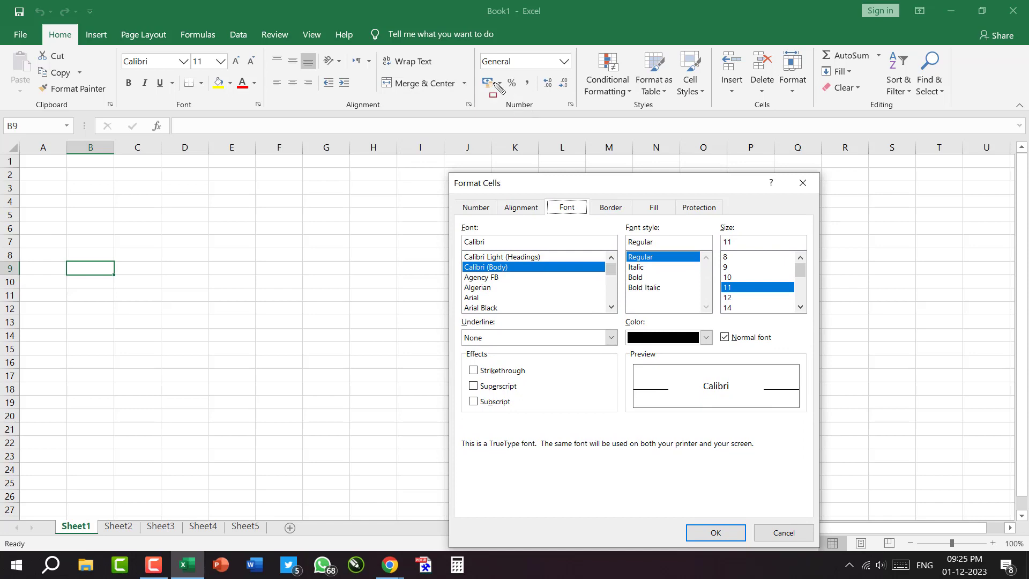
pyautogui.moveTo(476, 46)
pyautogui.mouseDown()
pyautogui.moveTo(555, 114)
pyautogui.moveTo(583, 117)
pyautogui.mouseUp()
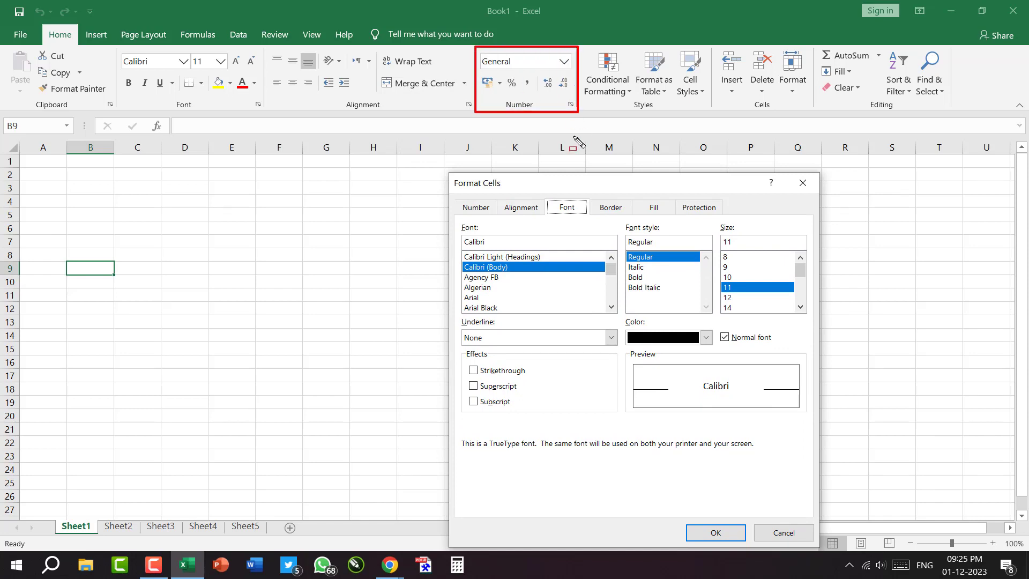
pyautogui.moveTo(450, 191)
pyautogui.mouseDown()
pyautogui.moveTo(502, 218)
pyautogui.moveTo(498, 162)
pyautogui.moveTo(518, 112)
pyautogui.mouseUp()
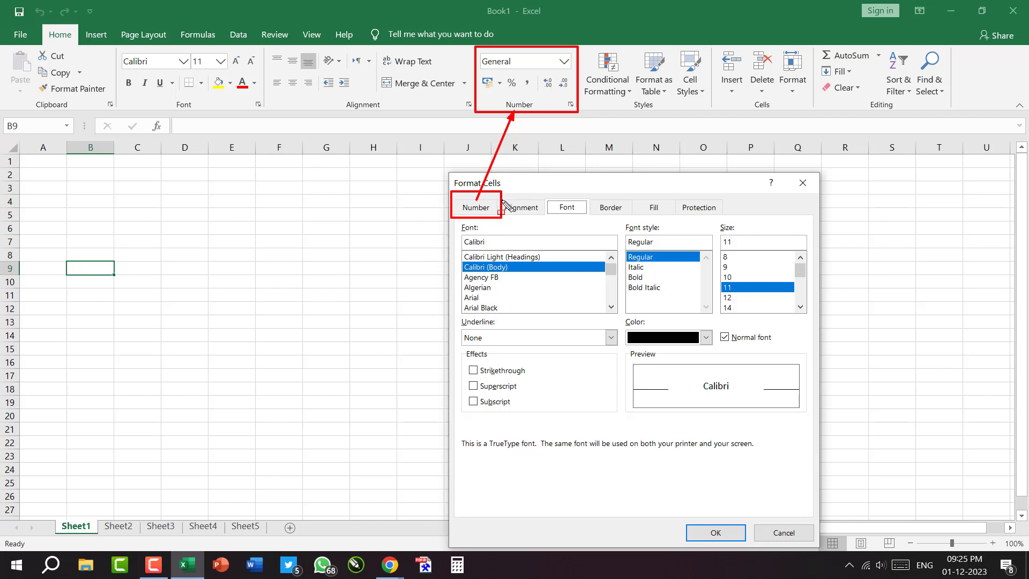
pyautogui.moveTo(503, 192); pyautogui.dragTo(544, 223)
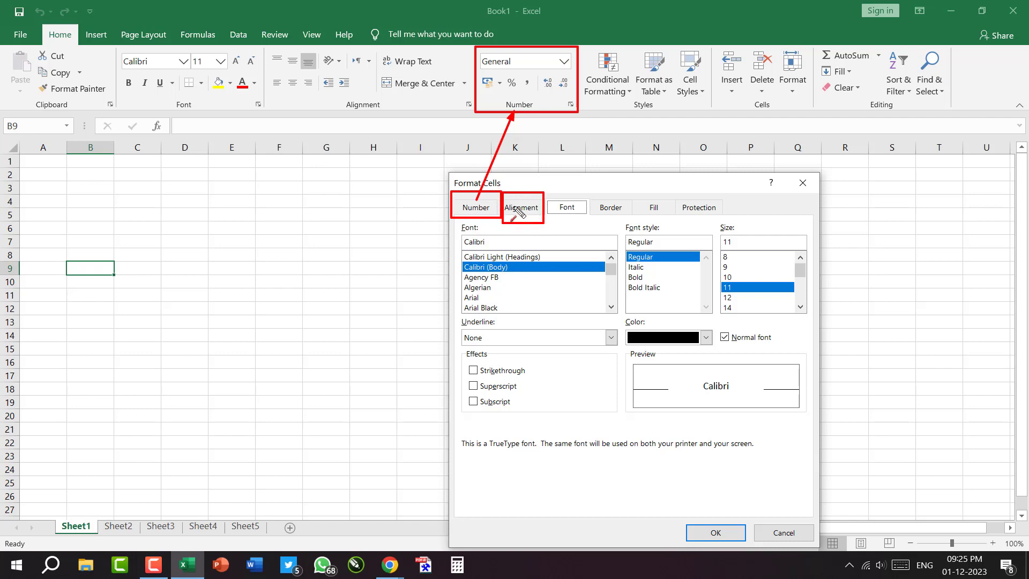
pyautogui.moveTo(517, 210)
pyautogui.mouseDown()
pyautogui.moveTo(358, 133)
pyautogui.moveTo(364, 107)
pyautogui.mouseUp()
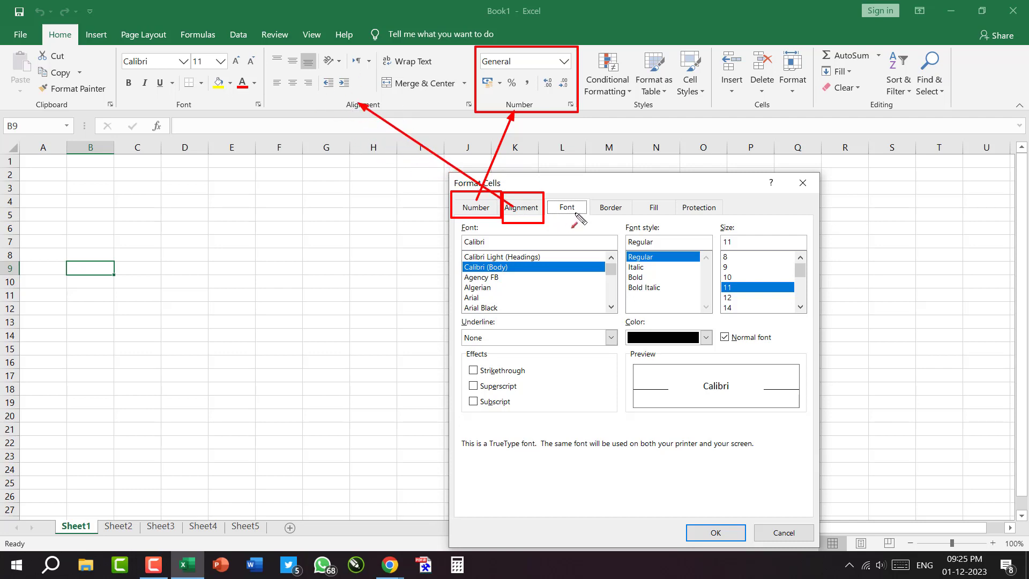
pyautogui.moveTo(563, 206); pyautogui.dragTo(190, 107)
pyautogui.moveTo(611, 203)
pyautogui.mouseDown()
pyautogui.moveTo(379, 165)
pyautogui.moveTo(210, 111)
pyautogui.moveTo(192, 85)
pyautogui.moveTo(208, 93)
pyautogui.mouseUp()
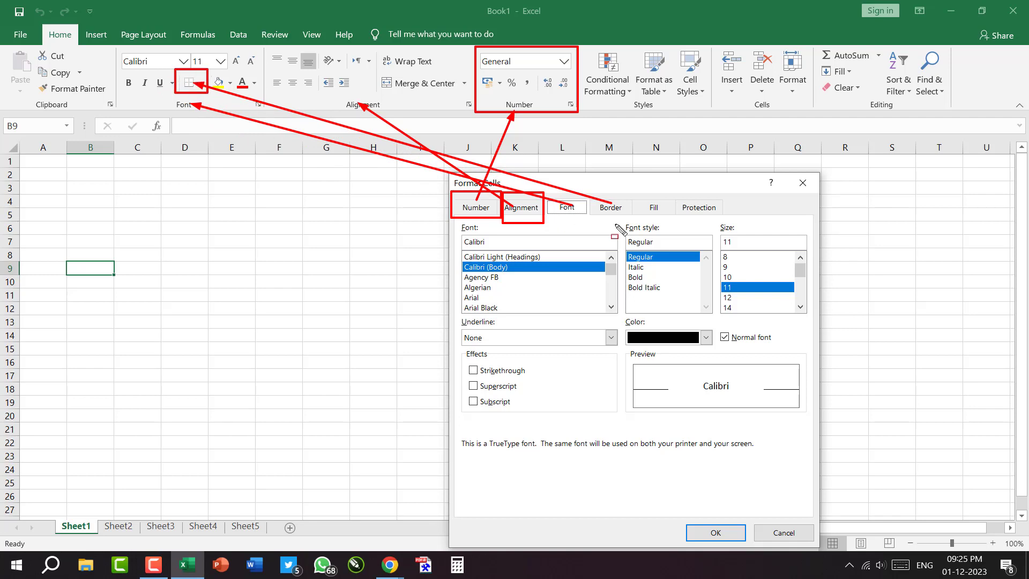
pyautogui.moveTo(632, 192); pyautogui.dragTo(670, 215)
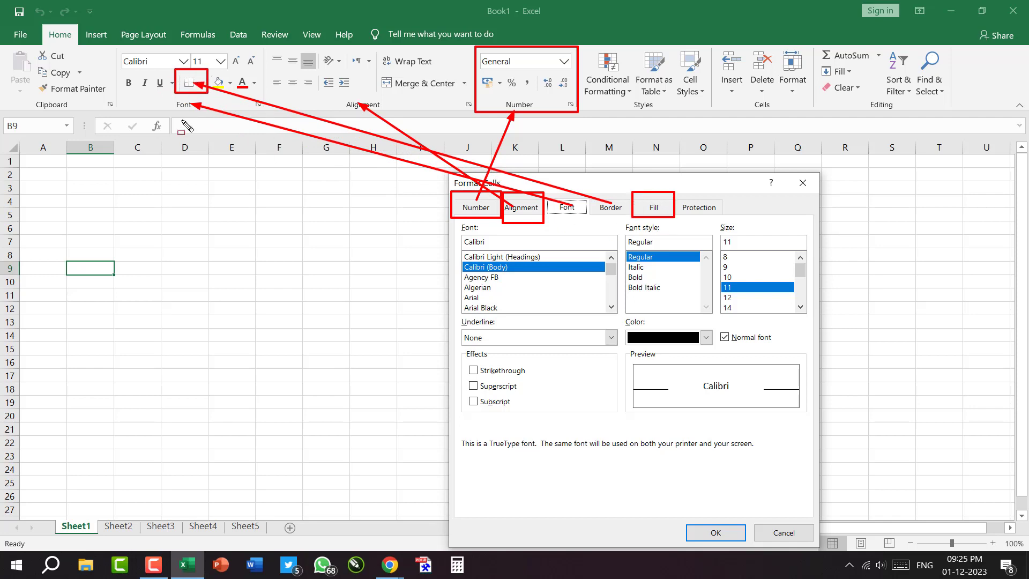
pyautogui.press('e')
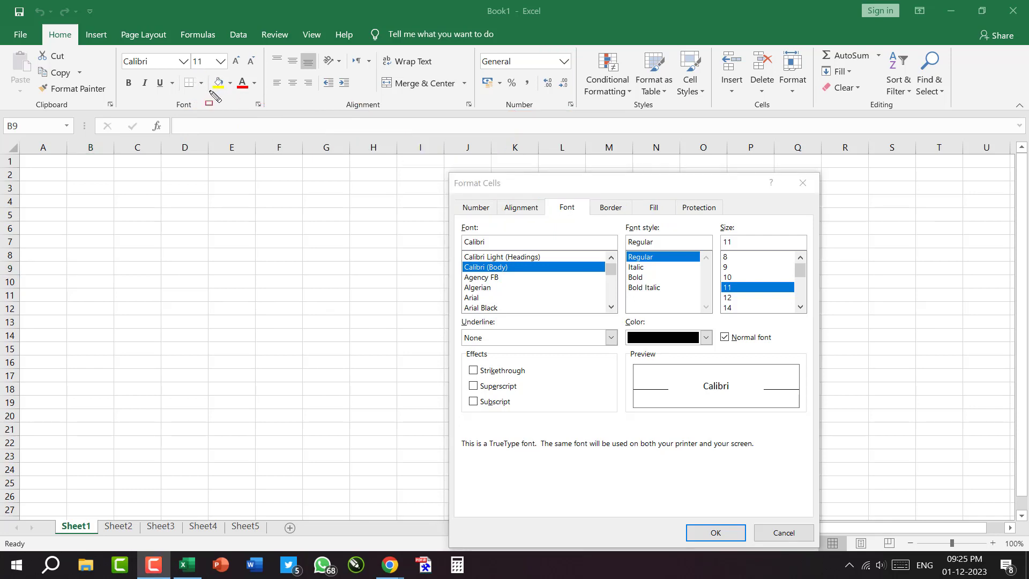
pyautogui.moveTo(203, 71)
pyautogui.mouseDown()
pyautogui.moveTo(234, 100)
pyautogui.moveTo(248, 85)
pyautogui.moveTo(260, 92)
pyautogui.mouseUp()
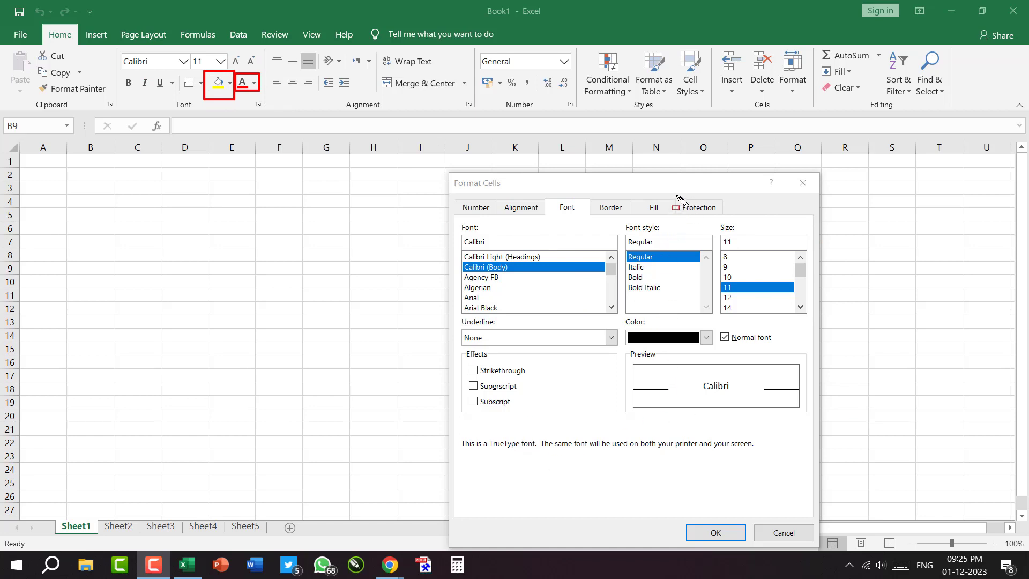
pyautogui.moveTo(675, 190); pyautogui.dragTo(732, 219)
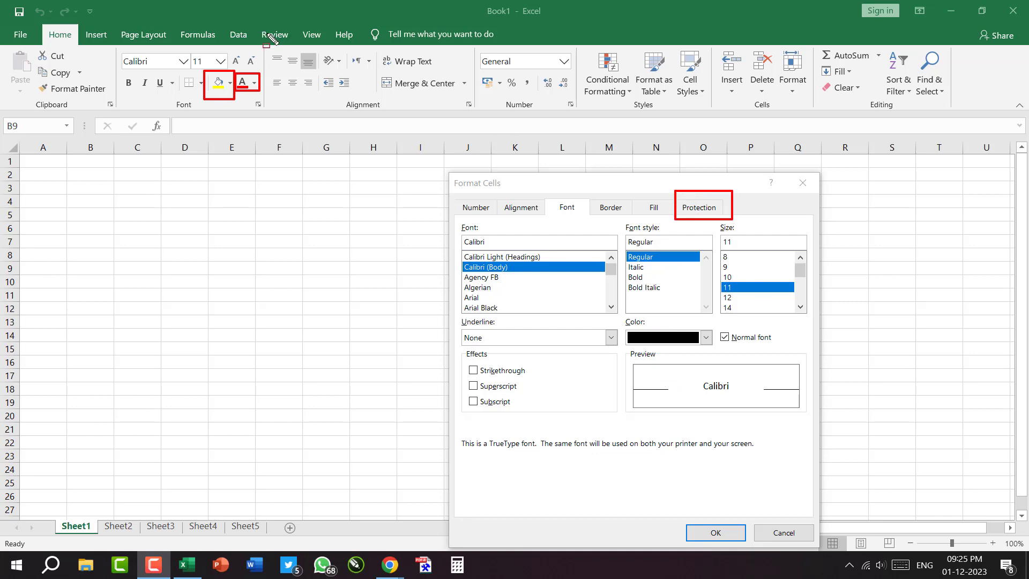
pyautogui.moveTo(265, 45); pyautogui.dragTo(263, 46)
pyautogui.press('Escape')
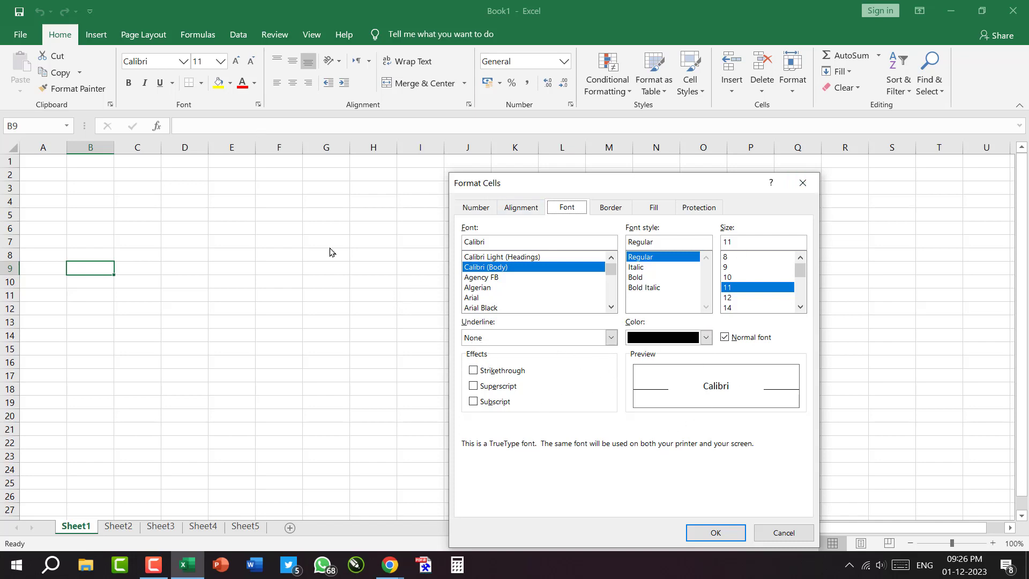
# Step: Close the Format Cells dialog, reopen the font settings for cell B9 and close them again without changes
pyautogui.moveTo(720, 184); pyautogui.dragTo(566, 177)
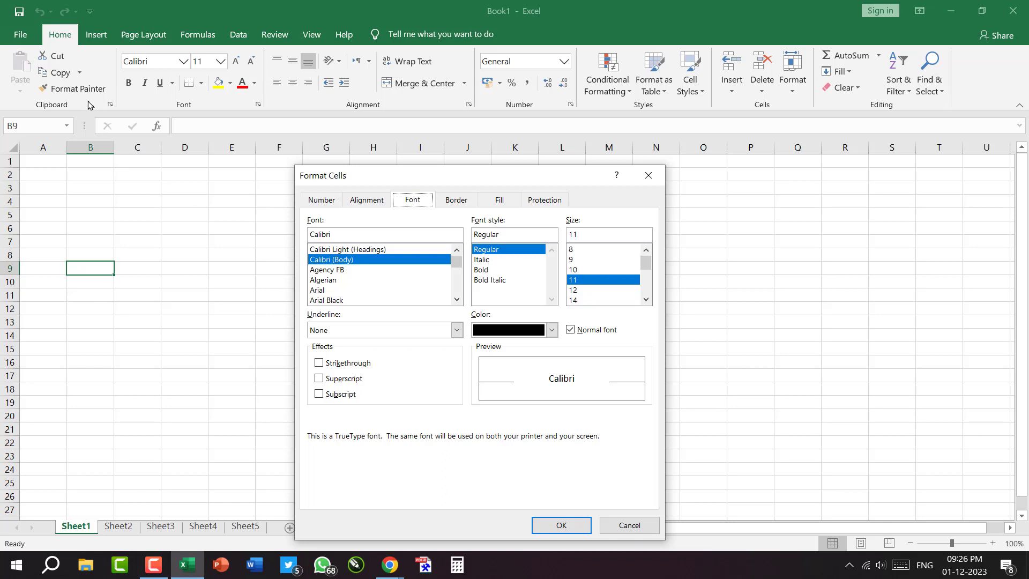
pyautogui.click(649, 177)
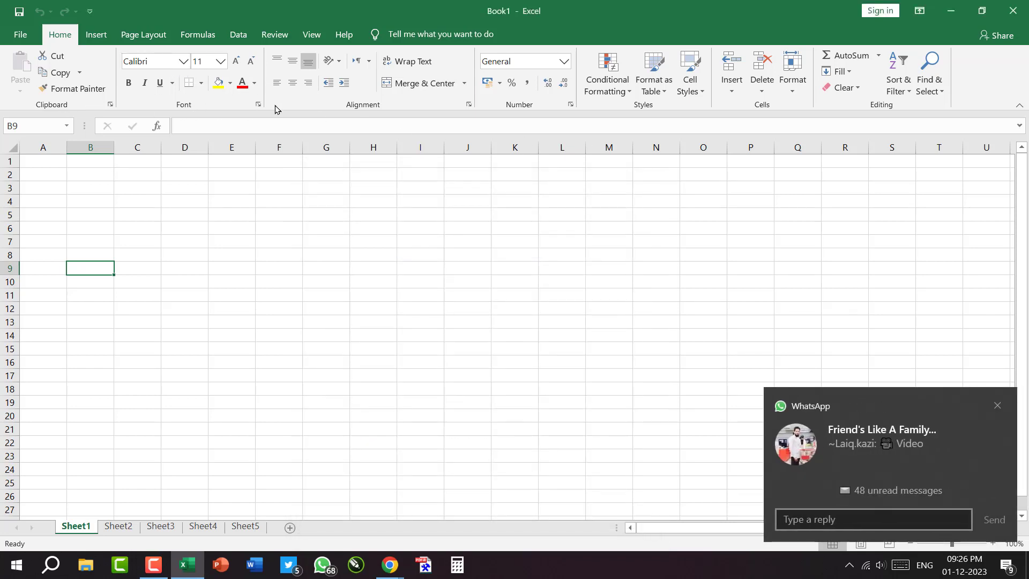
pyautogui.click(258, 105)
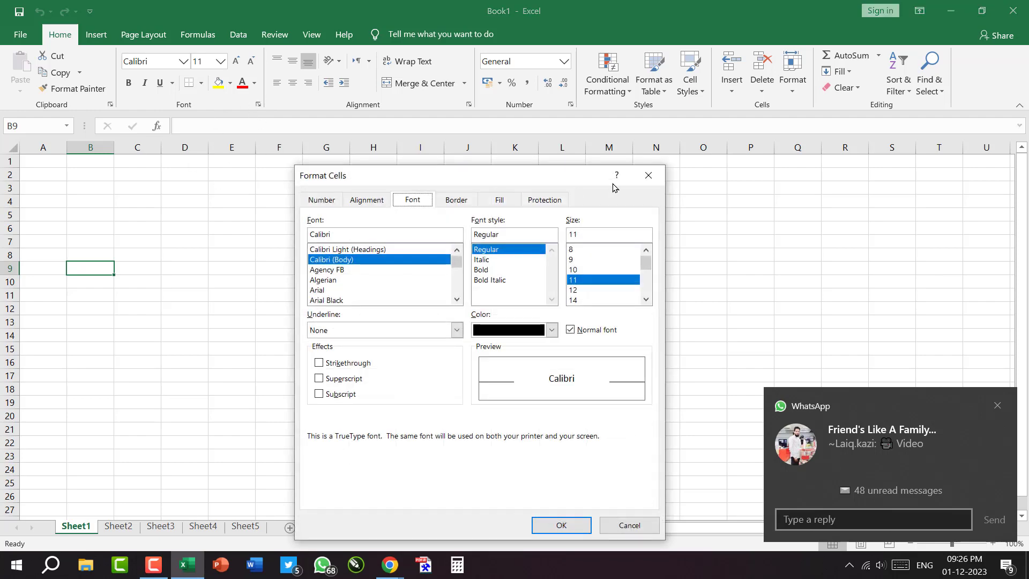
pyautogui.click(651, 175)
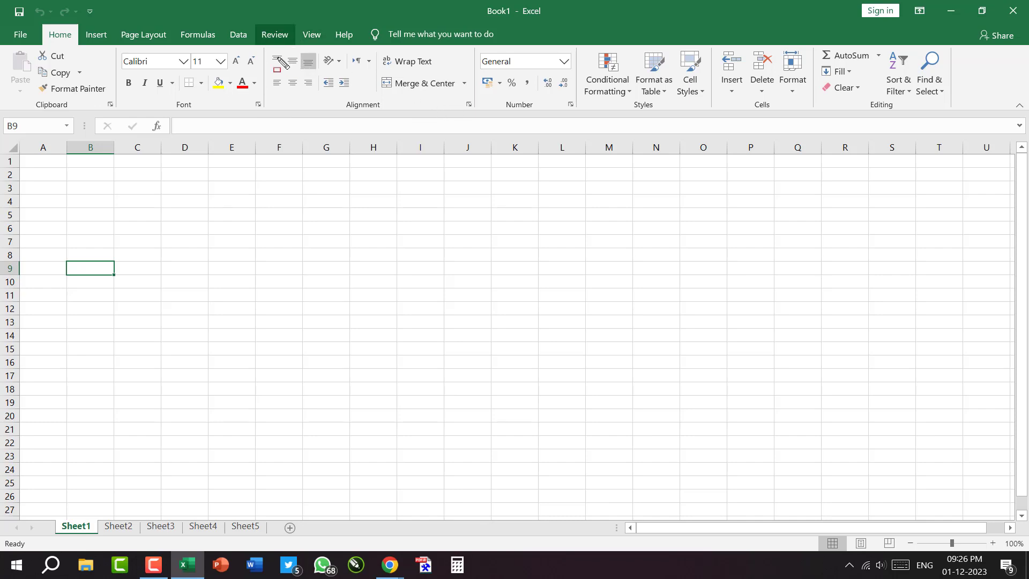
pyautogui.moveTo(261, 47)
pyautogui.mouseDown()
pyautogui.moveTo(392, 107)
pyautogui.moveTo(475, 114)
pyautogui.mouseUp()
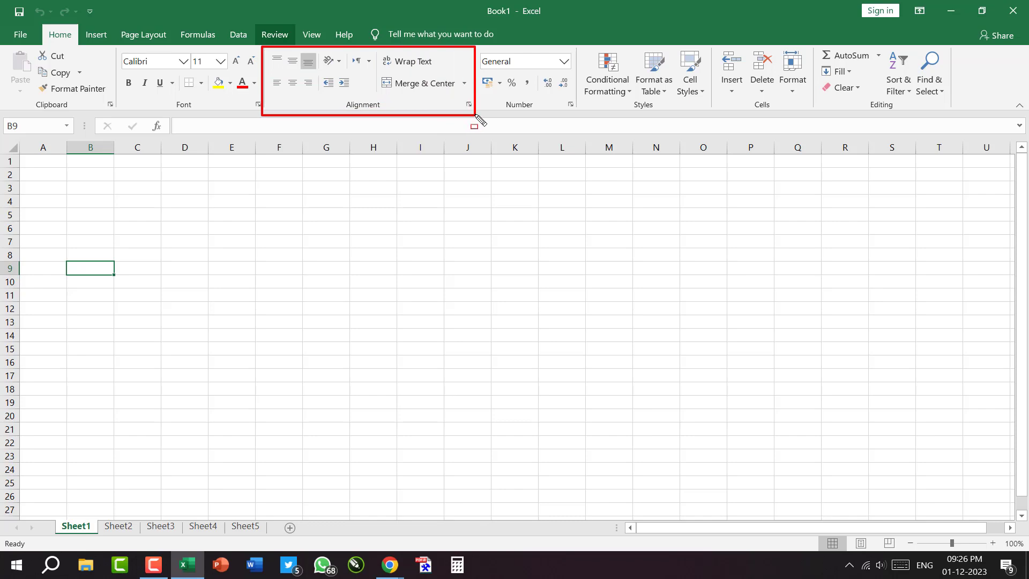
pyautogui.moveTo(36, 18)
pyautogui.mouseDown()
pyautogui.moveTo(79, 52)
pyautogui.moveTo(243, 81)
pyautogui.mouseUp()
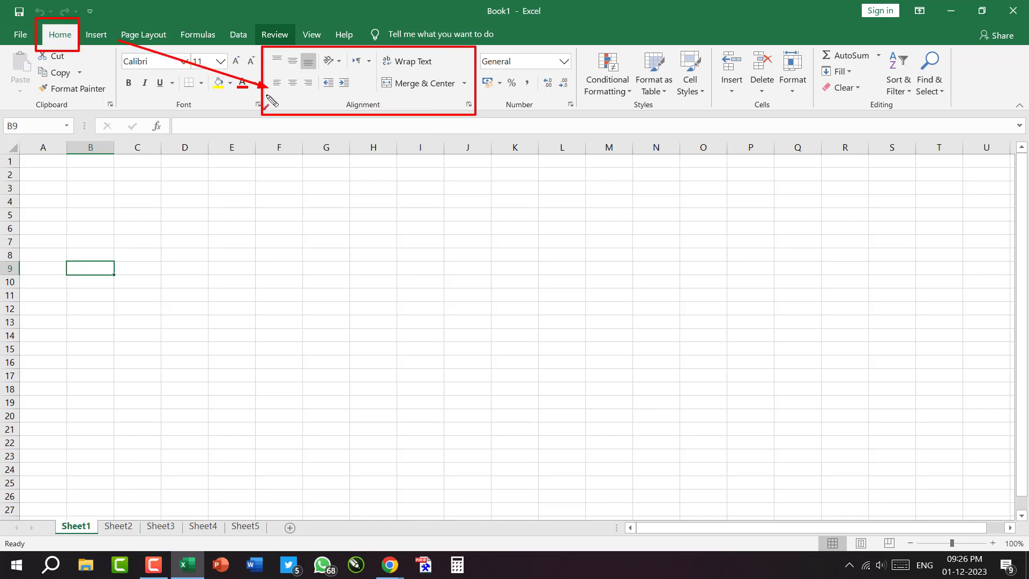
pyautogui.press('e')
pyautogui.press('Escape')
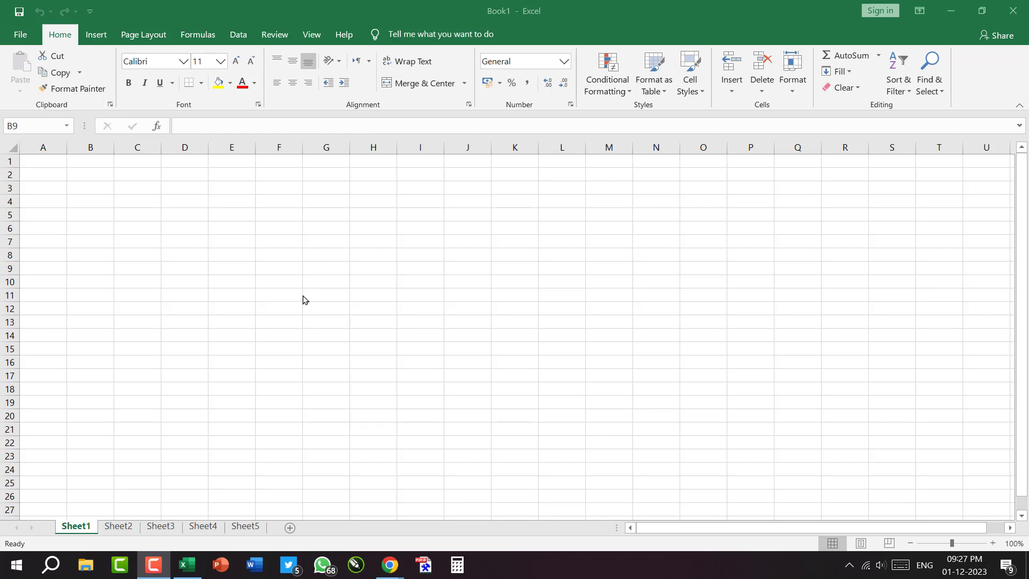
# Step: Enter "allha" in cell A1 and "rasool" in cell A2, with the sheet magnified to 310%
pyautogui.keyDown('ctrl'); pyautogui.scroll(14, 303, 299); pyautogui.keyUp('ctrl')
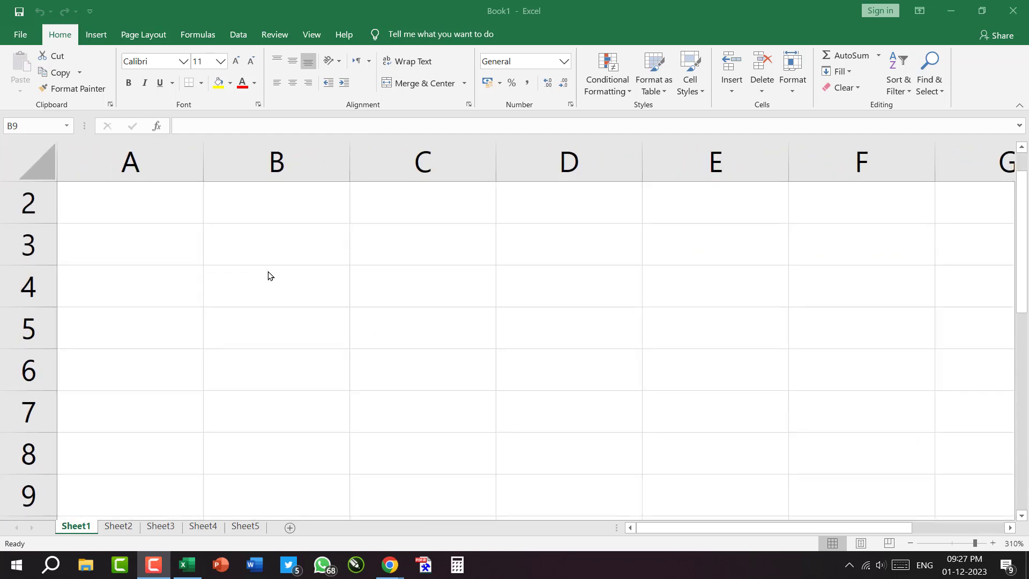
pyautogui.scroll(1, 268, 275)
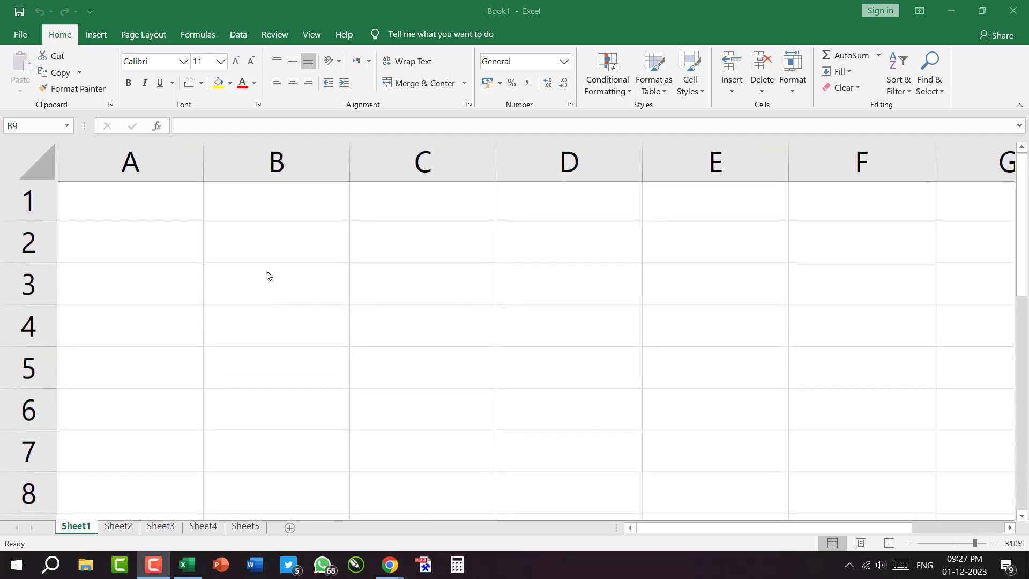
pyautogui.click(139, 207)
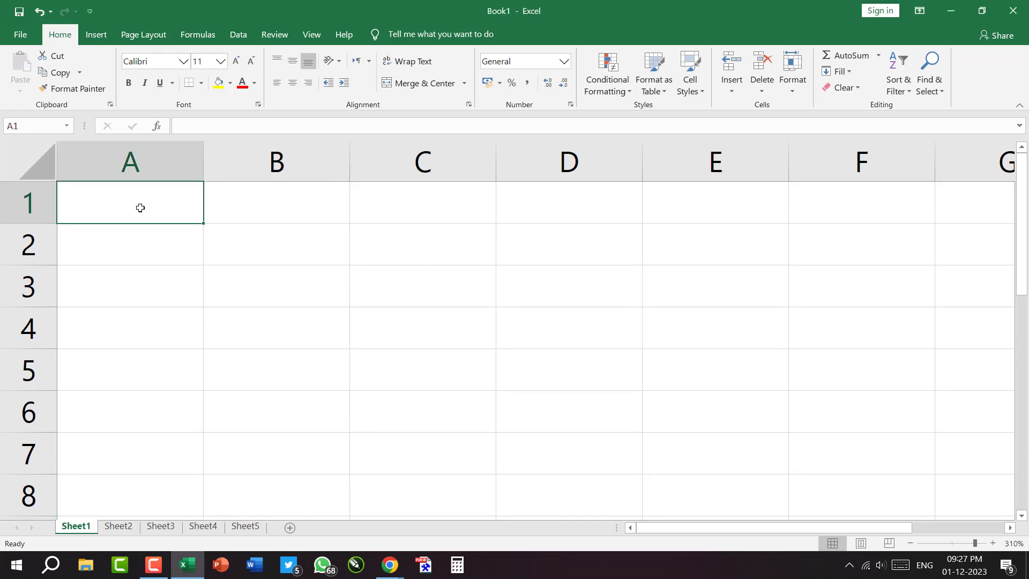
pyautogui.write('allha')
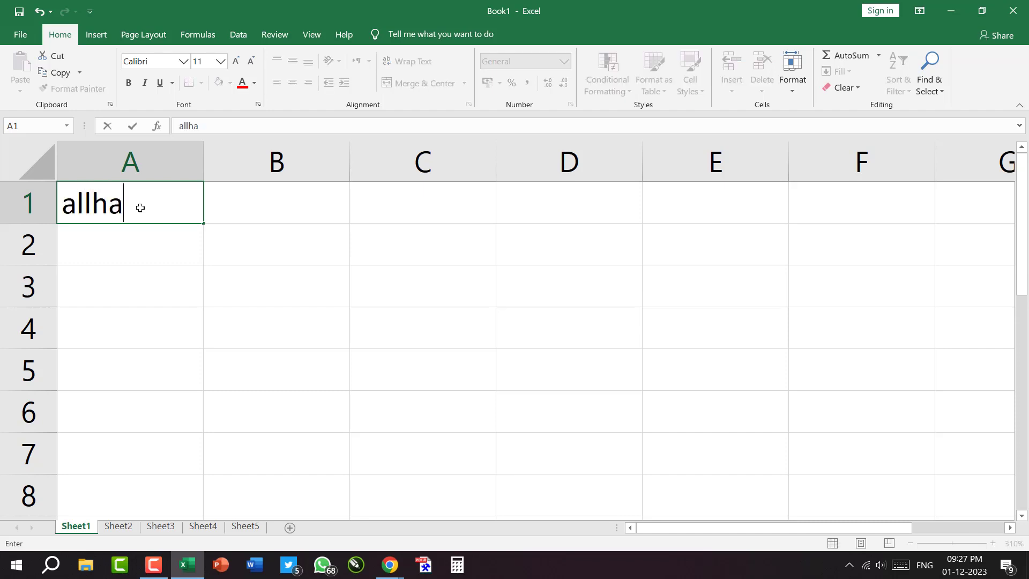
pyautogui.press('Return')
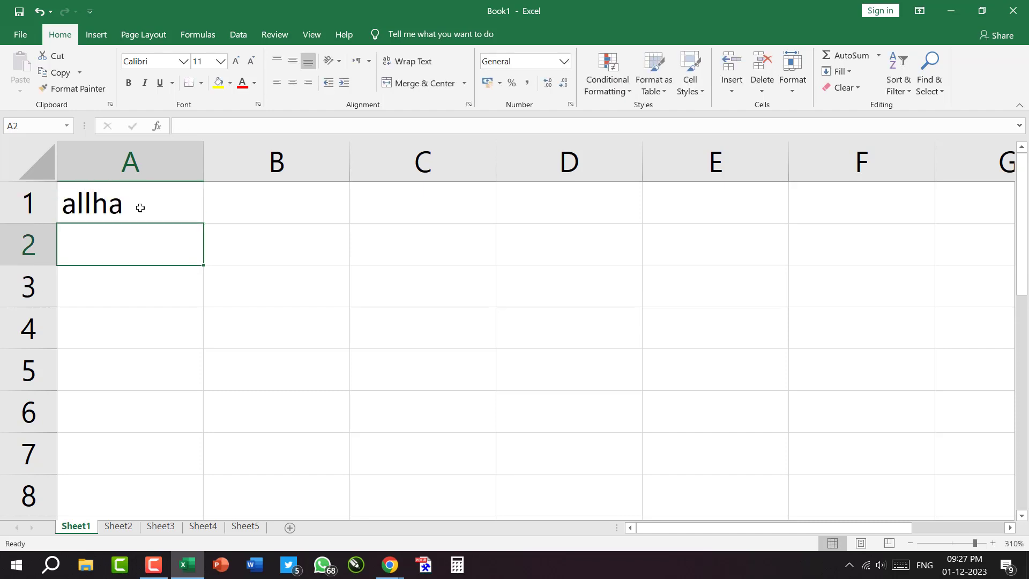
pyautogui.write('rasool')
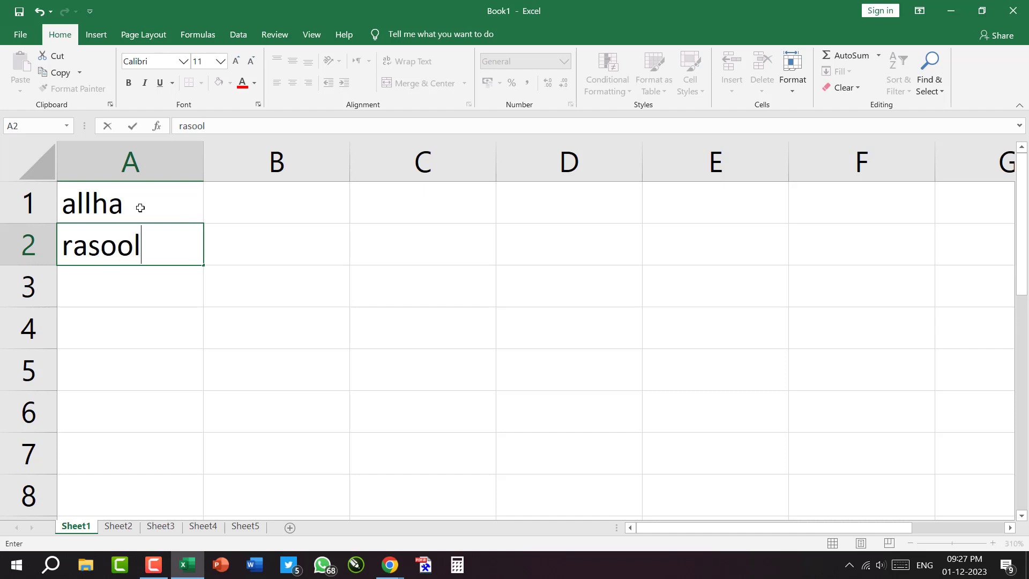
pyautogui.press('Return')
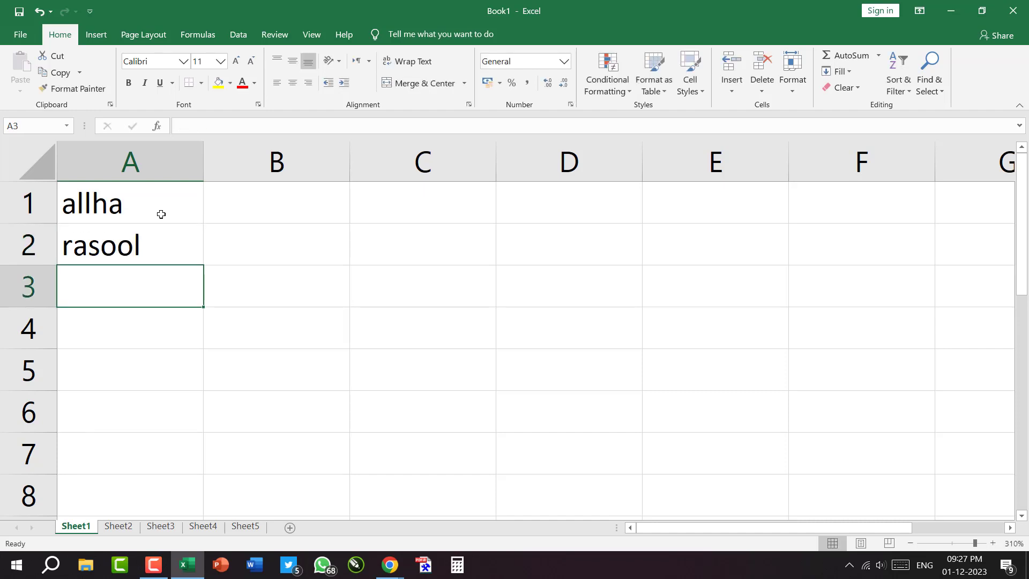
# Step: Try middle and top vertical alignment on the text in cell A1
pyautogui.click(120, 207)
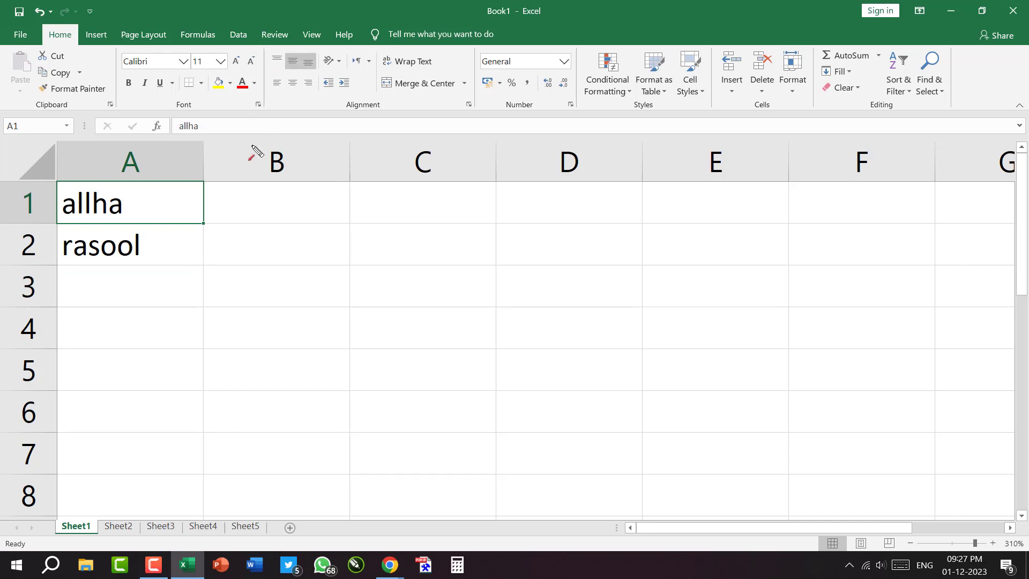
pyautogui.moveTo(170, 202); pyautogui.dragTo(296, 76)
pyautogui.press('Escape')
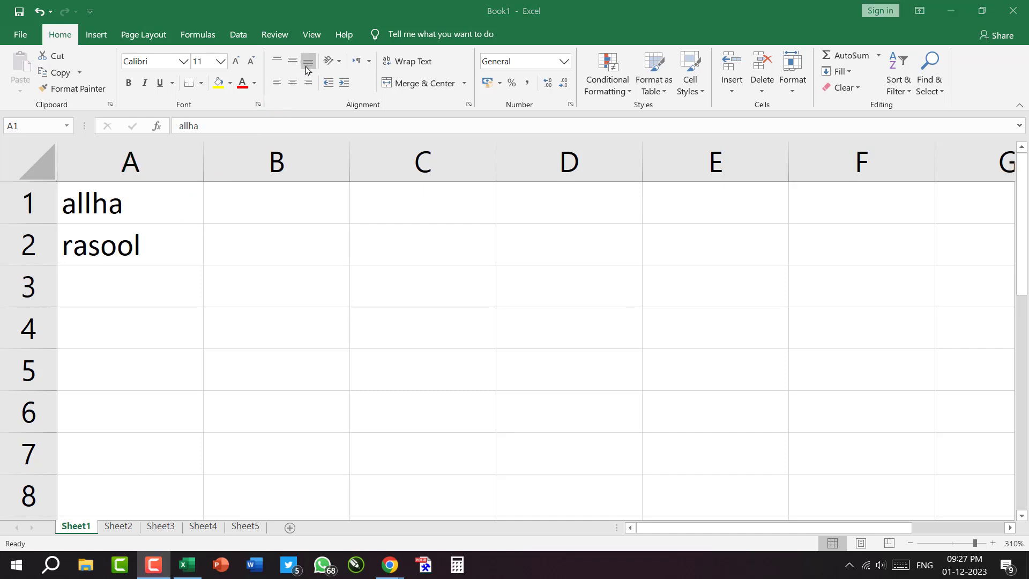
pyautogui.click(128, 204)
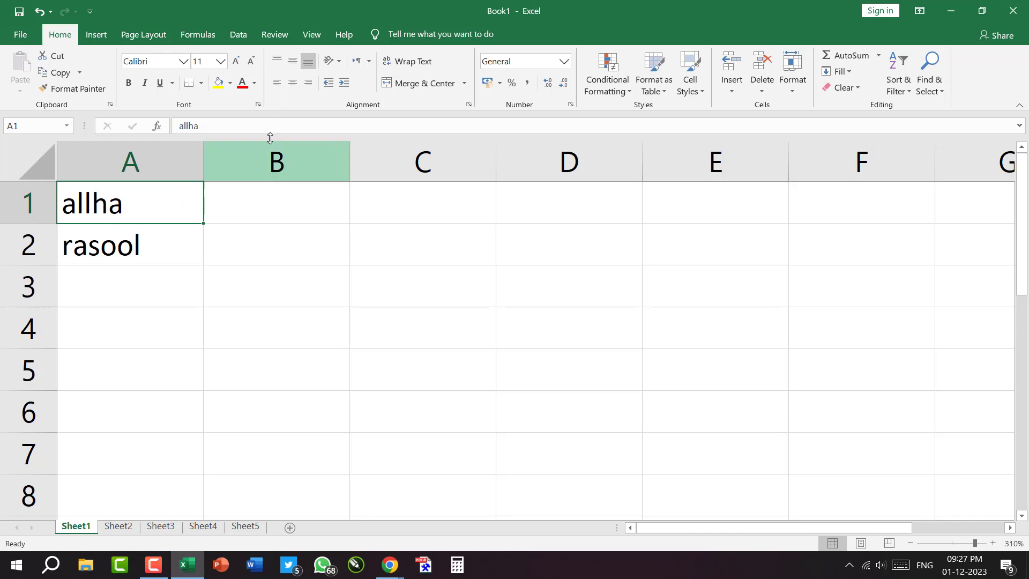
pyautogui.click(293, 63)
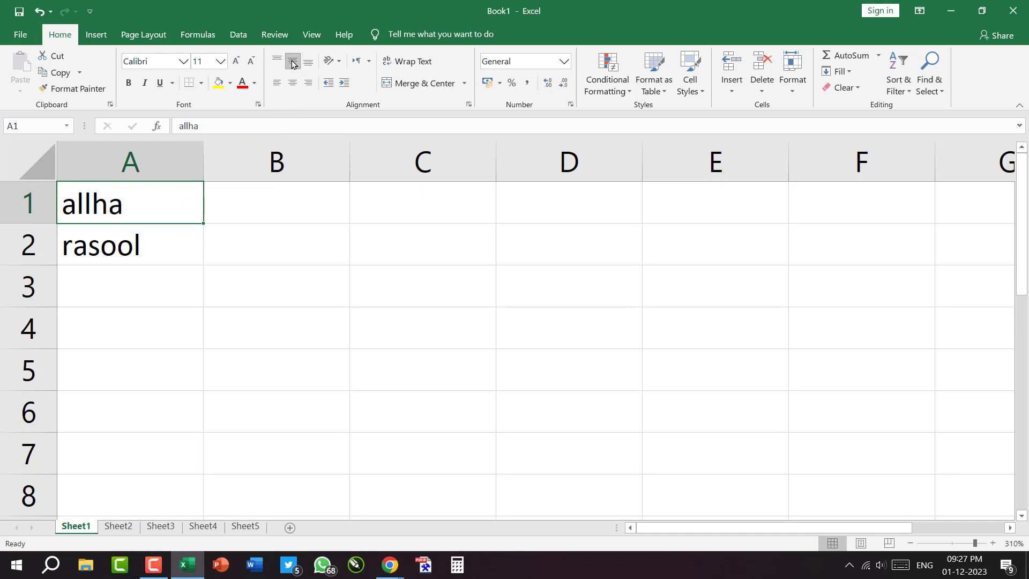
pyautogui.click(276, 61)
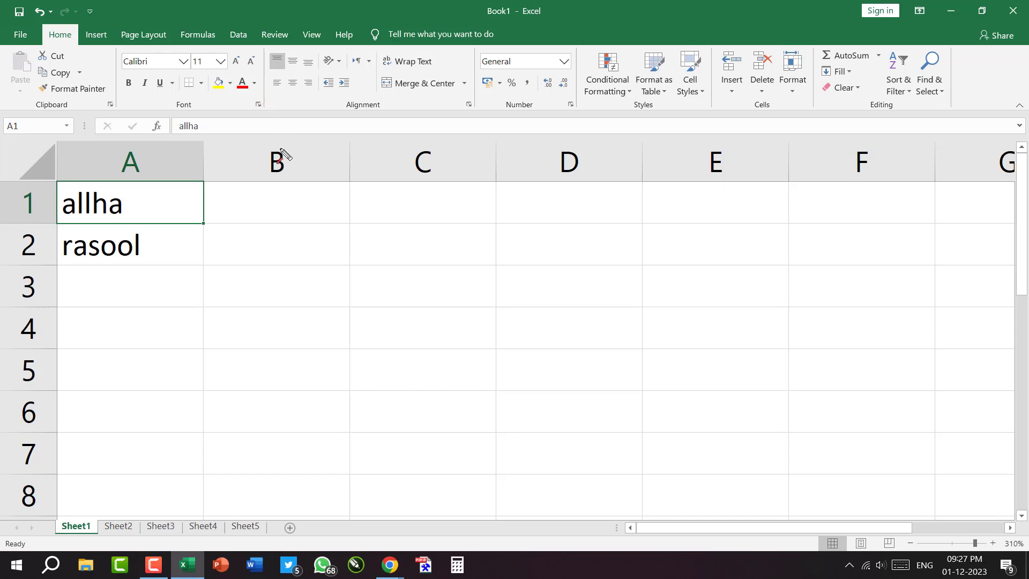
pyautogui.moveTo(184, 180)
pyautogui.mouseDown()
pyautogui.moveTo(241, 88)
pyautogui.moveTo(266, 71)
pyautogui.moveTo(321, 72)
pyautogui.mouseUp()
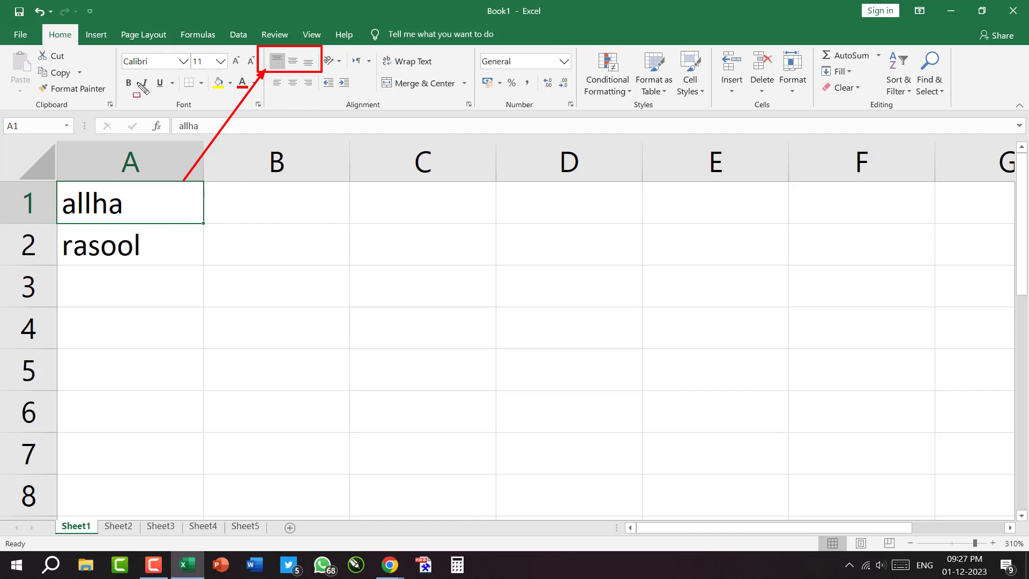
pyautogui.moveTo(43, 178)
pyautogui.mouseDown()
pyautogui.moveTo(102, 215)
pyautogui.moveTo(232, 240)
pyautogui.moveTo(211, 227)
pyautogui.mouseUp()
pyautogui.press('Escape')
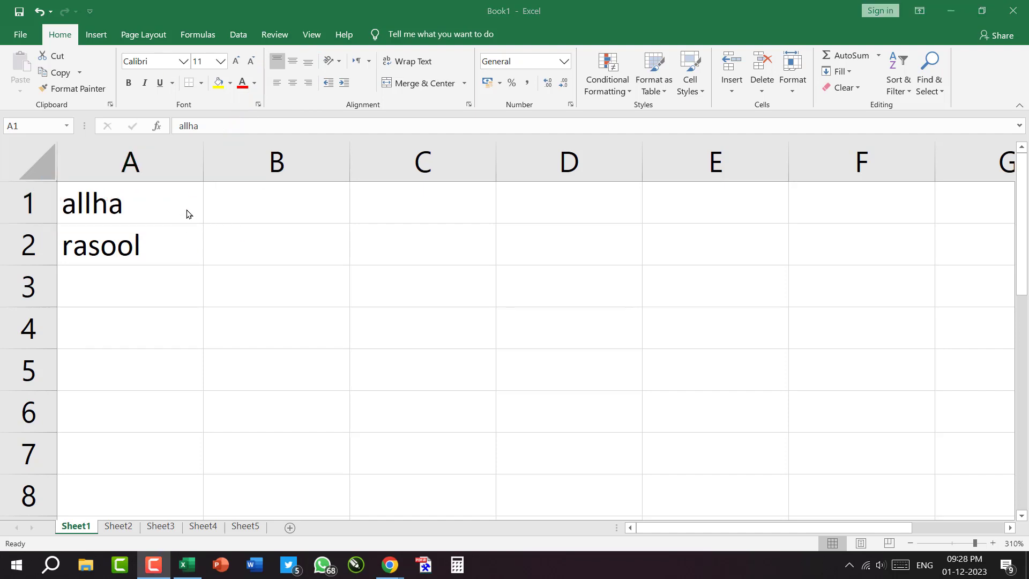
# Step: Make row 1 about two and a half times taller and try middle and bottom vertical alignment on cell A1
pyautogui.moveTo(51, 222); pyautogui.dragTo(49, 288)
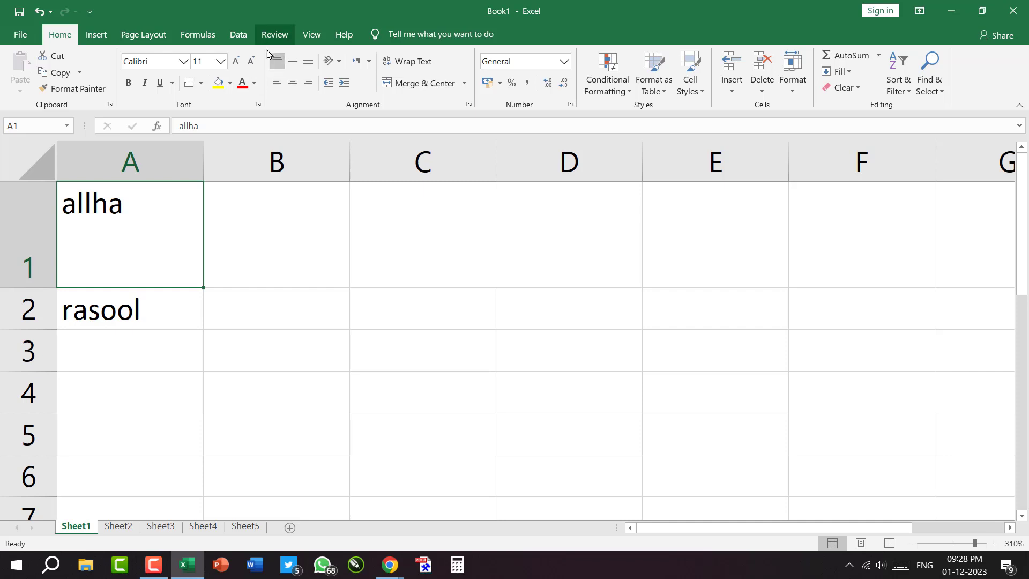
pyautogui.click(292, 64)
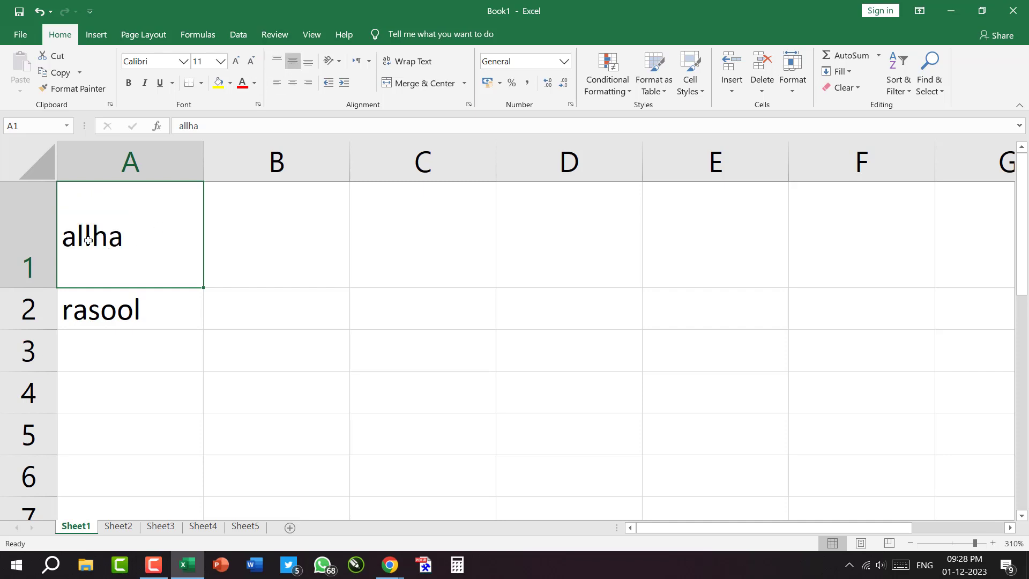
pyautogui.click(312, 63)
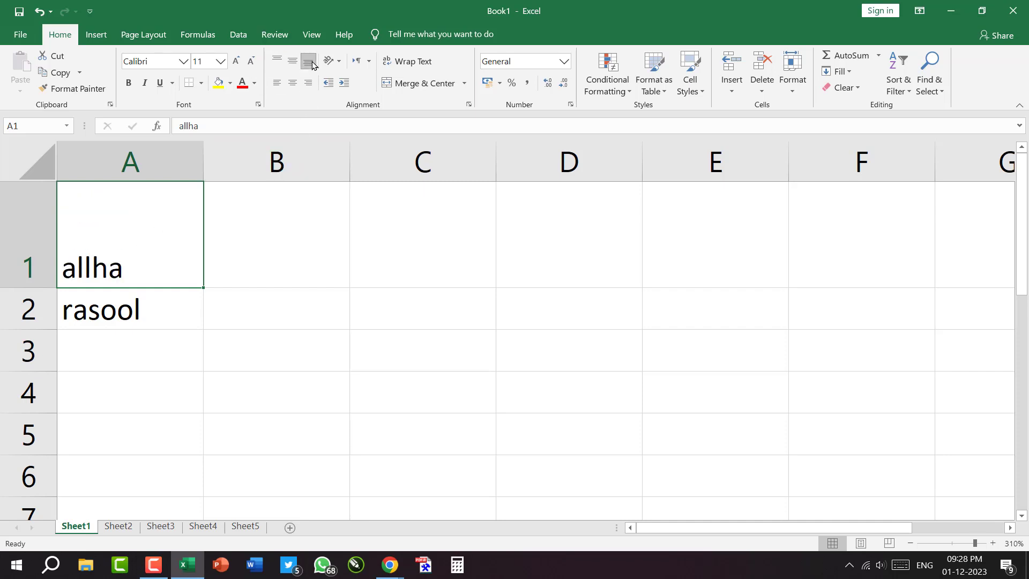
# Step: Try left, center and right alignment on cell A1, finishing with its text centered horizontally and middle-aligned vertically
pyautogui.click(279, 86)
pyautogui.click(294, 87)
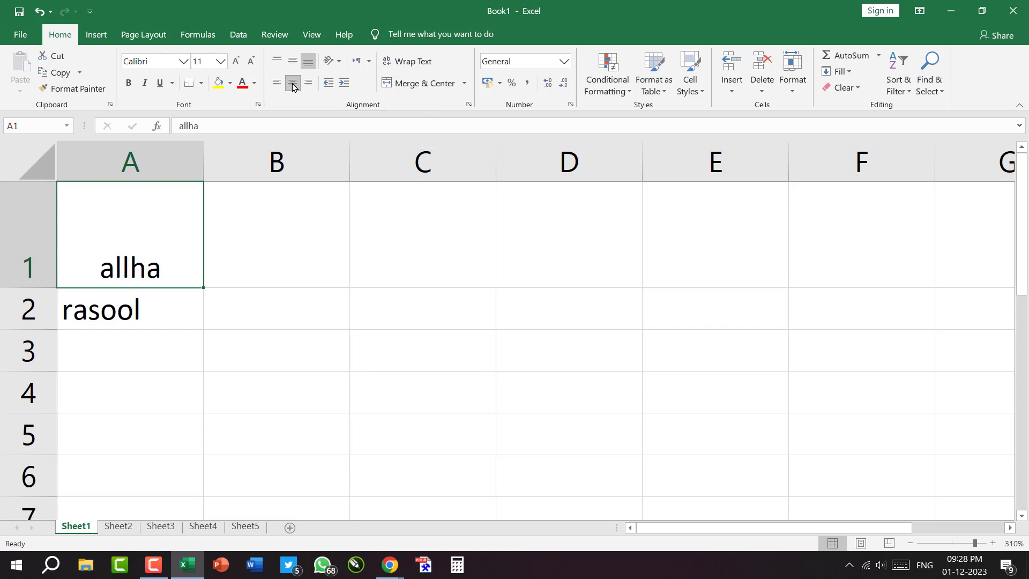
pyautogui.click(309, 86)
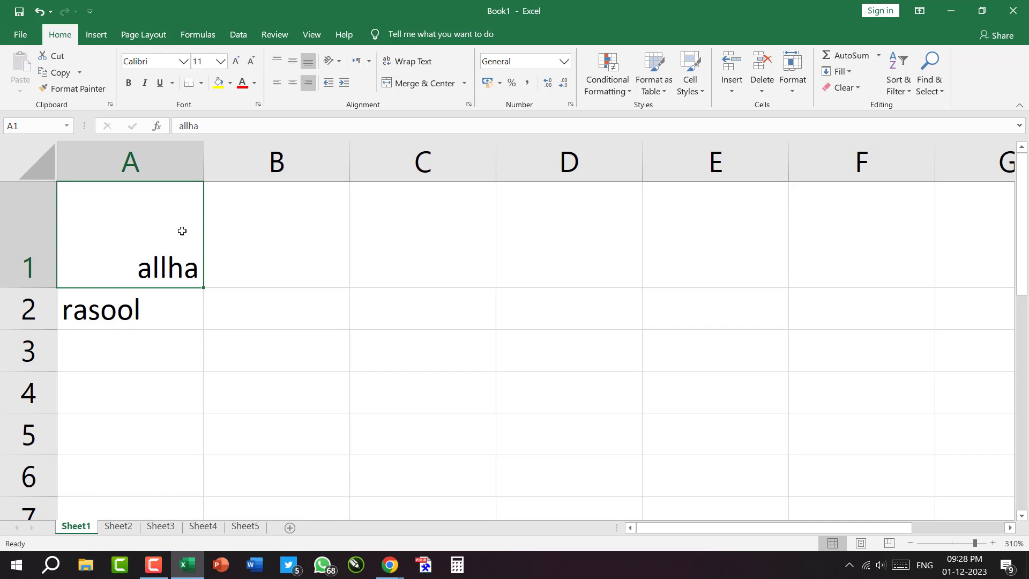
pyautogui.click(293, 83)
pyautogui.click(293, 63)
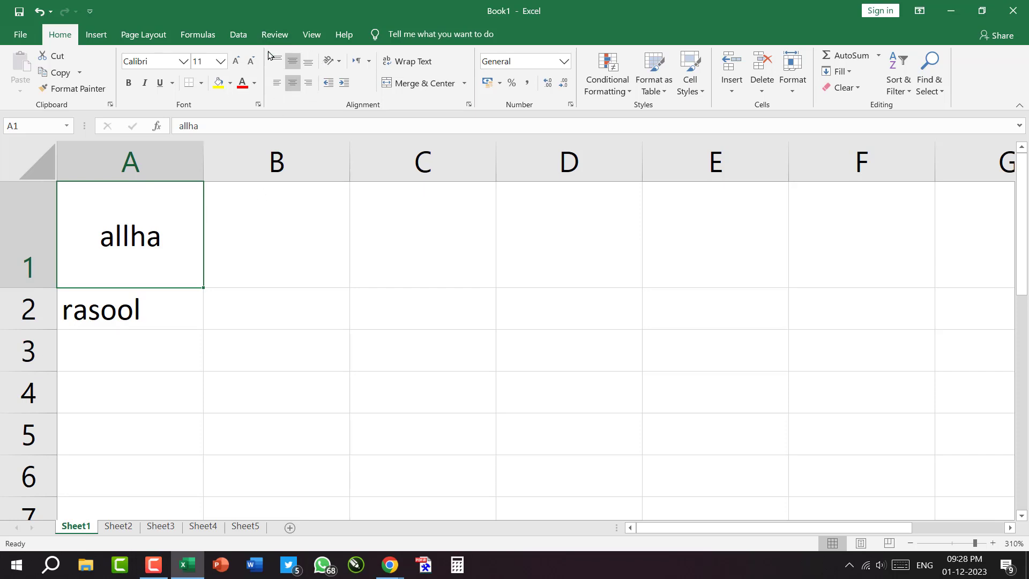
pyautogui.moveTo(260, 43)
pyautogui.mouseDown()
pyautogui.moveTo(316, 71)
pyautogui.moveTo(306, 92)
pyautogui.moveTo(317, 96)
pyautogui.mouseUp()
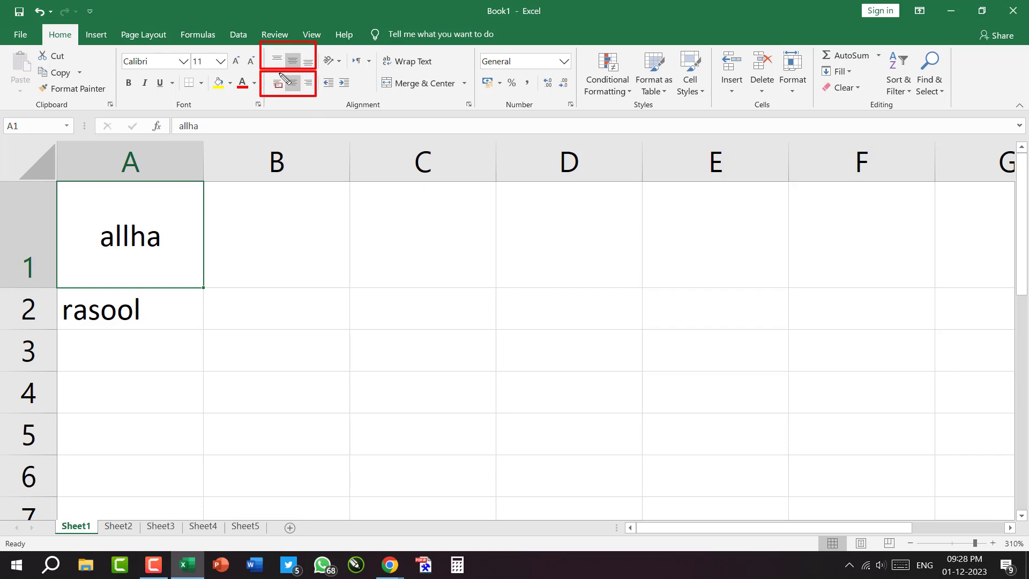
pyautogui.hotkey('ctrl', 'shift', 'd')
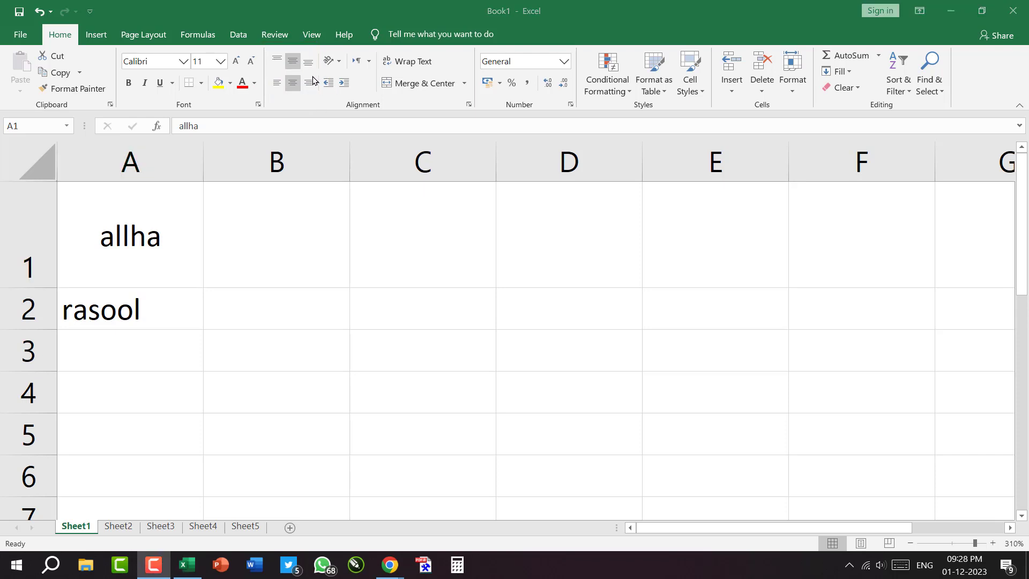
pyautogui.hotkey('ctrl', 'shift', 'd')
pyautogui.moveTo(256, 48); pyautogui.dragTo(316, 97)
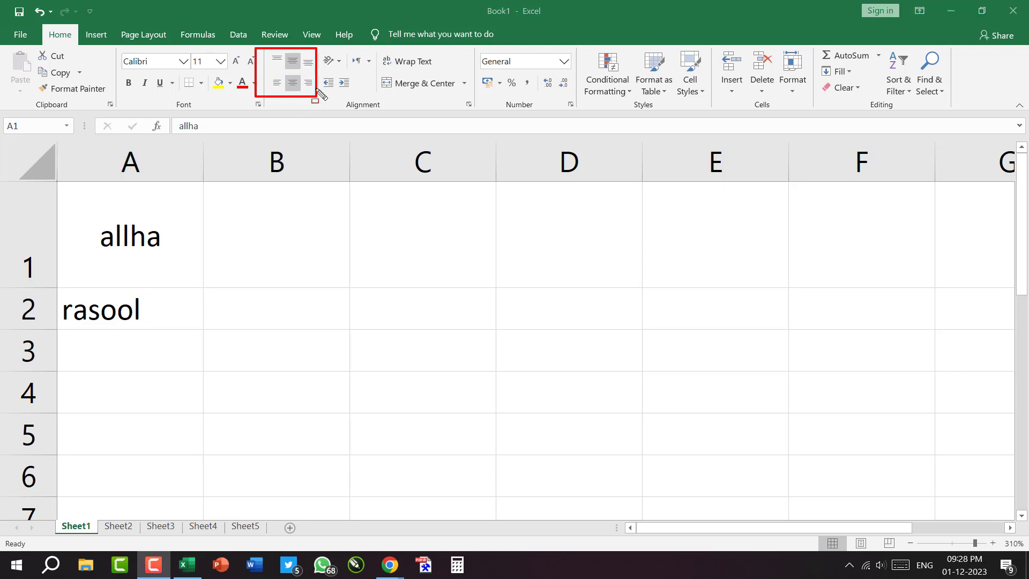
pyautogui.moveTo(319, 49); pyautogui.dragTo(345, 71)
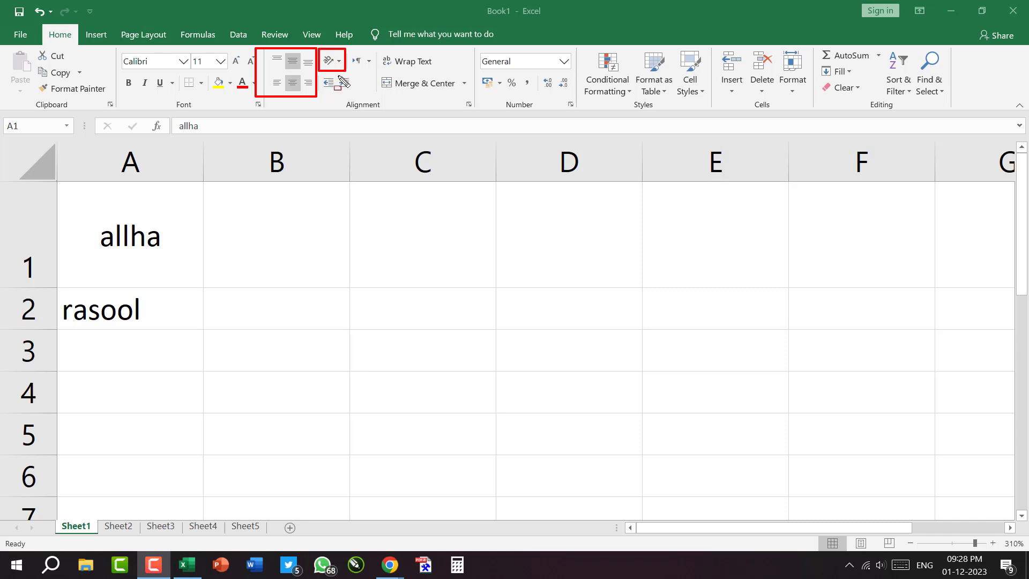
pyautogui.moveTo(291, 260)
pyautogui.mouseDown()
pyautogui.moveTo(516, 351)
pyautogui.moveTo(645, 388)
pyautogui.mouseUp()
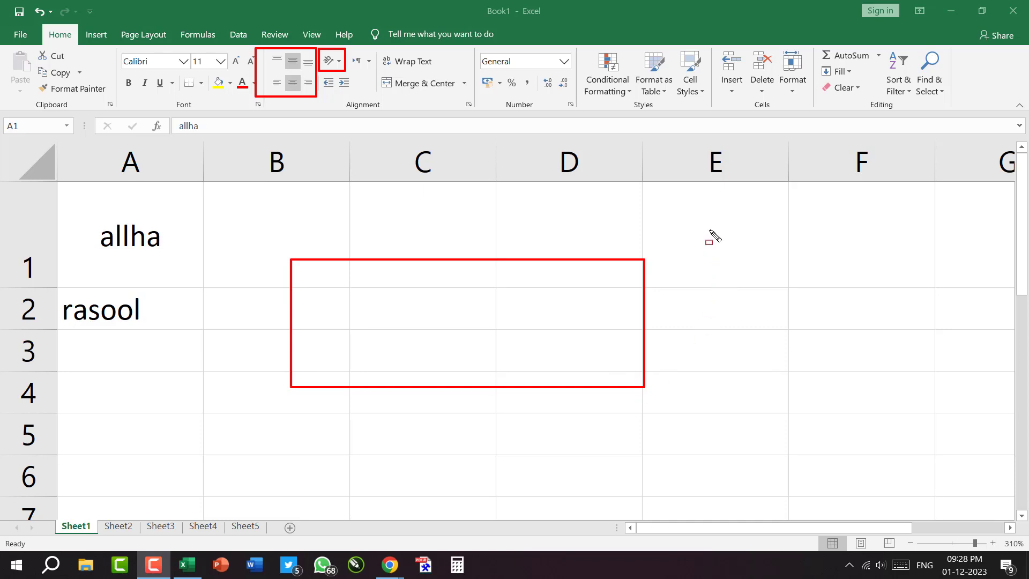
pyautogui.moveTo(706, 220)
pyautogui.mouseDown()
pyautogui.moveTo(779, 407)
pyautogui.moveTo(827, 482)
pyautogui.mouseUp()
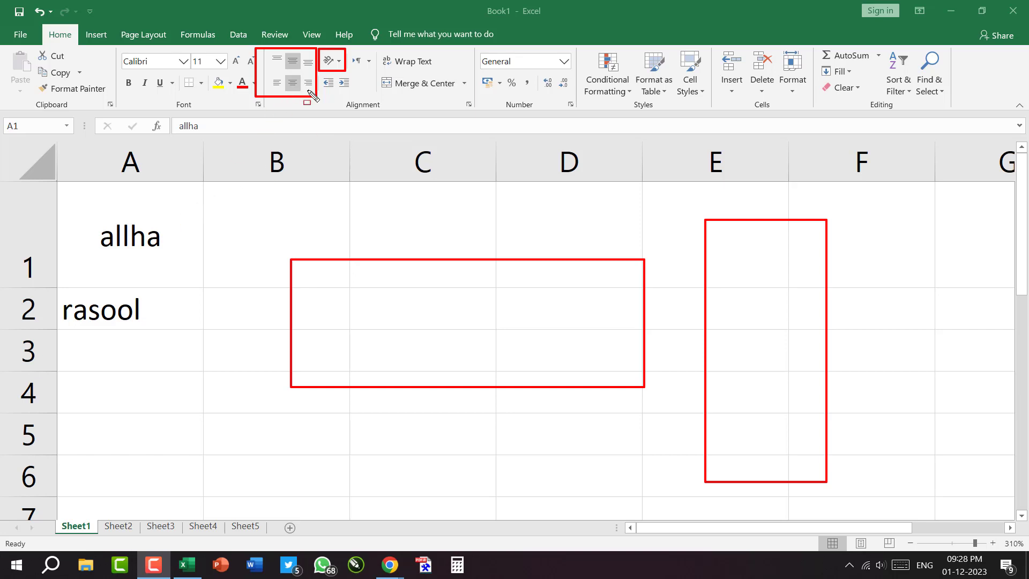
pyautogui.moveTo(328, 63)
pyautogui.mouseDown()
pyautogui.moveTo(163, 221)
pyautogui.moveTo(189, 212)
pyautogui.mouseUp()
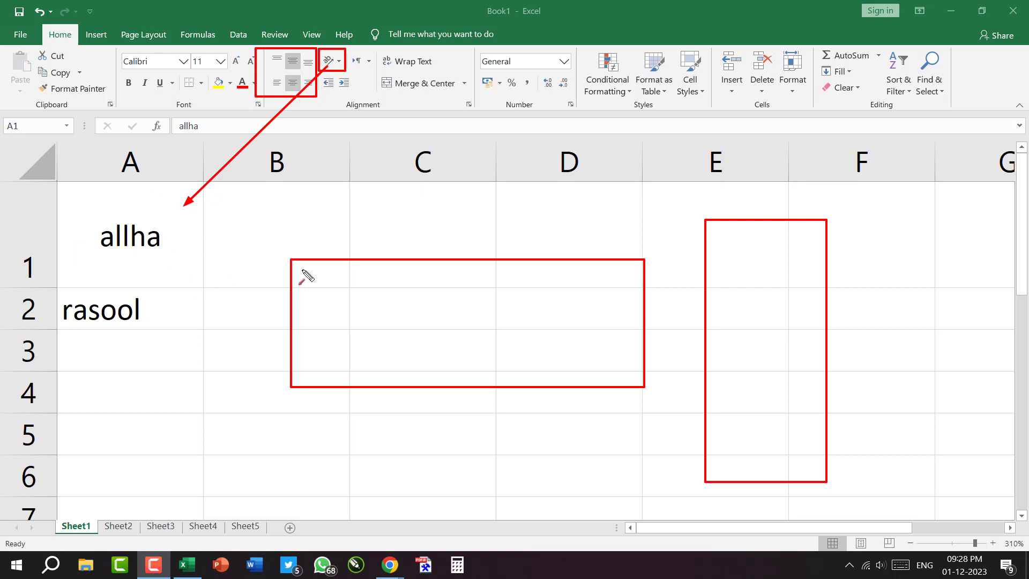
pyautogui.press('Escape')
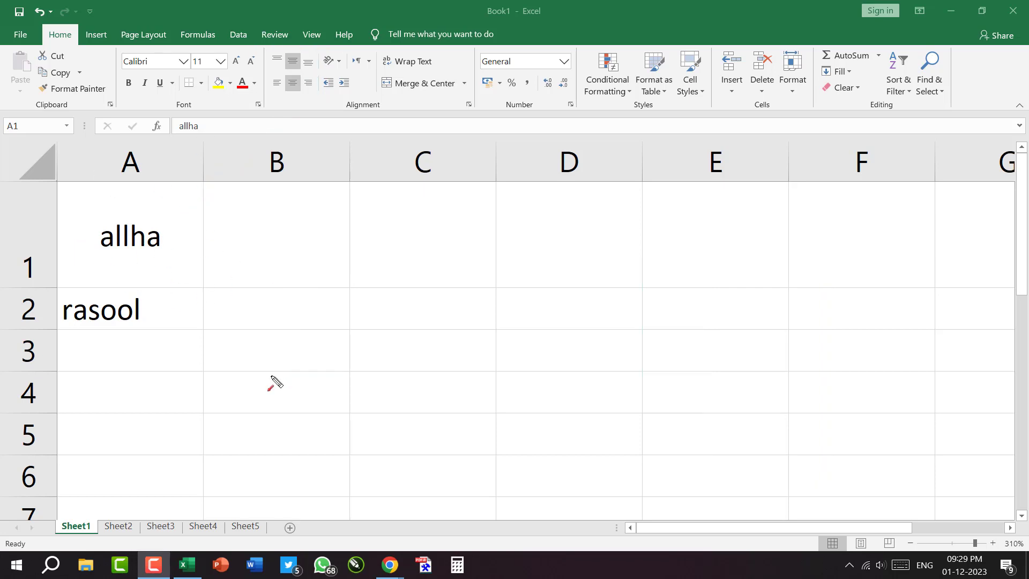
# Step: Try the Angle Counterclockwise and Angle Clockwise orientations on the text in cell A1
pyautogui.click(125, 244)
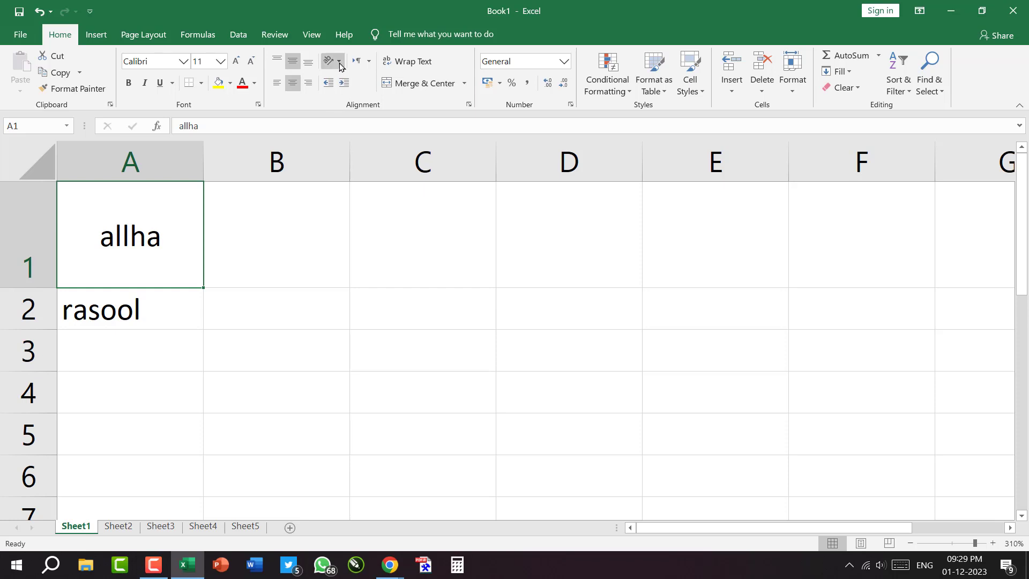
pyautogui.click(340, 61)
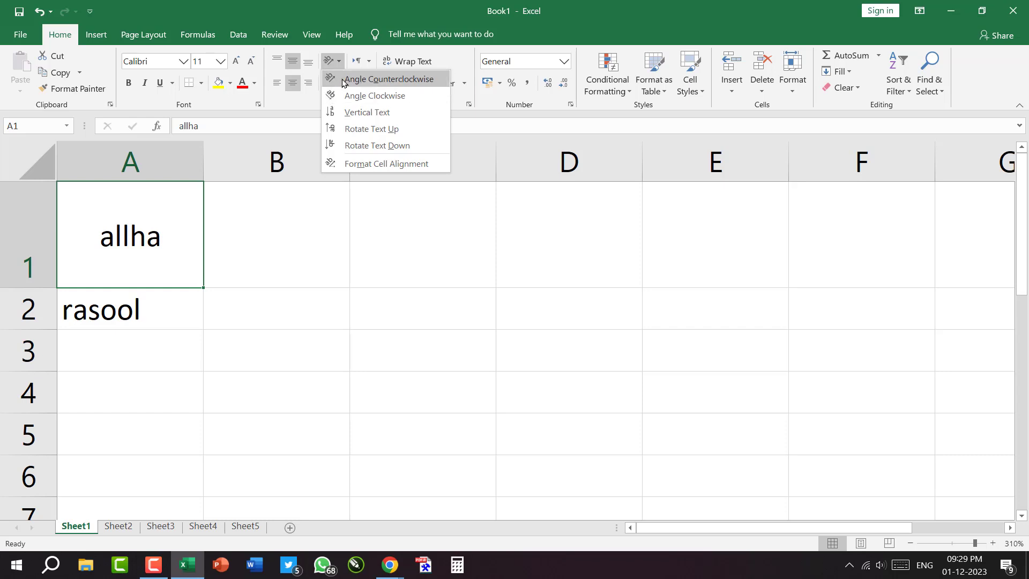
pyautogui.click(333, 82)
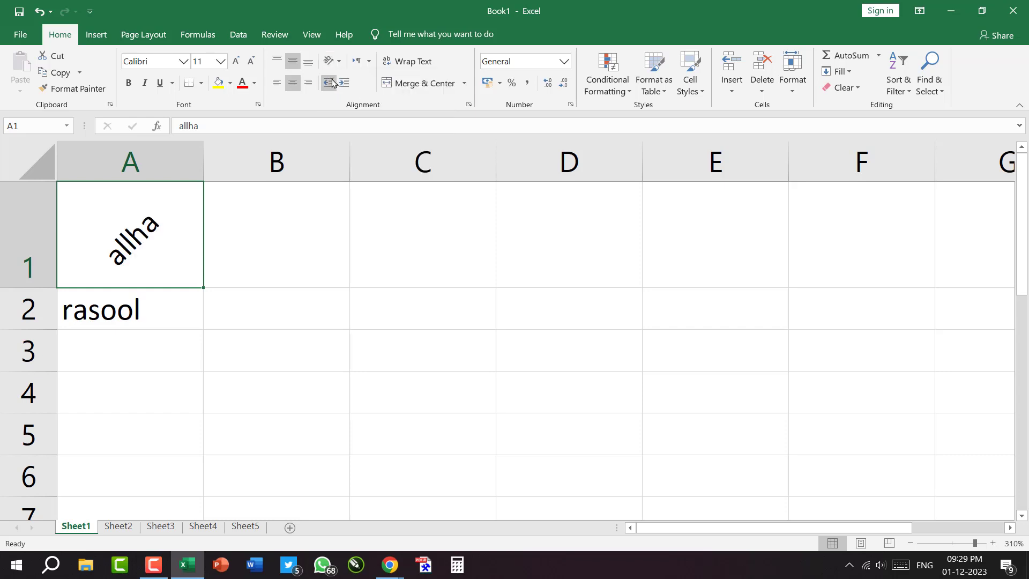
pyautogui.click(330, 60)
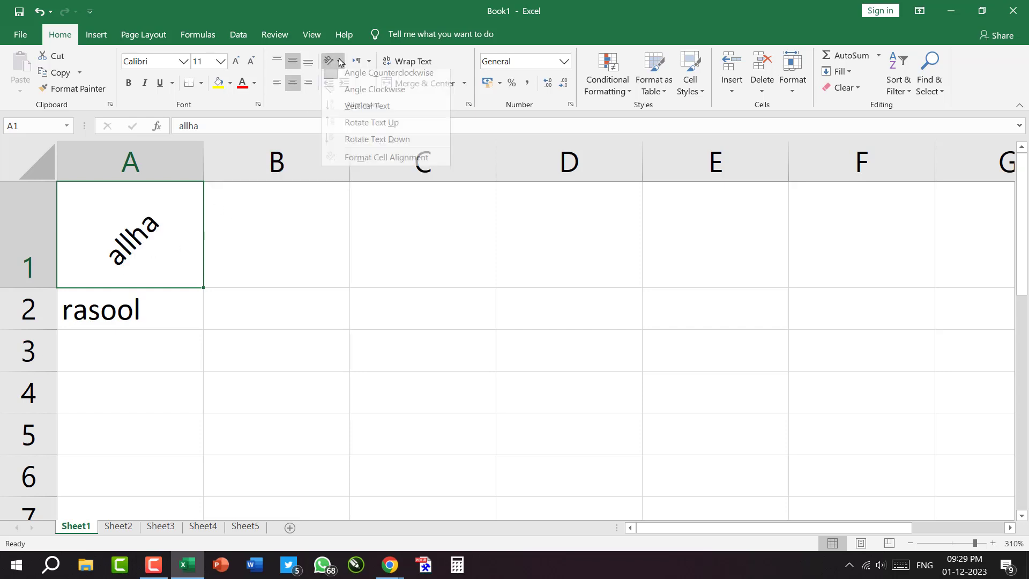
pyautogui.click(351, 98)
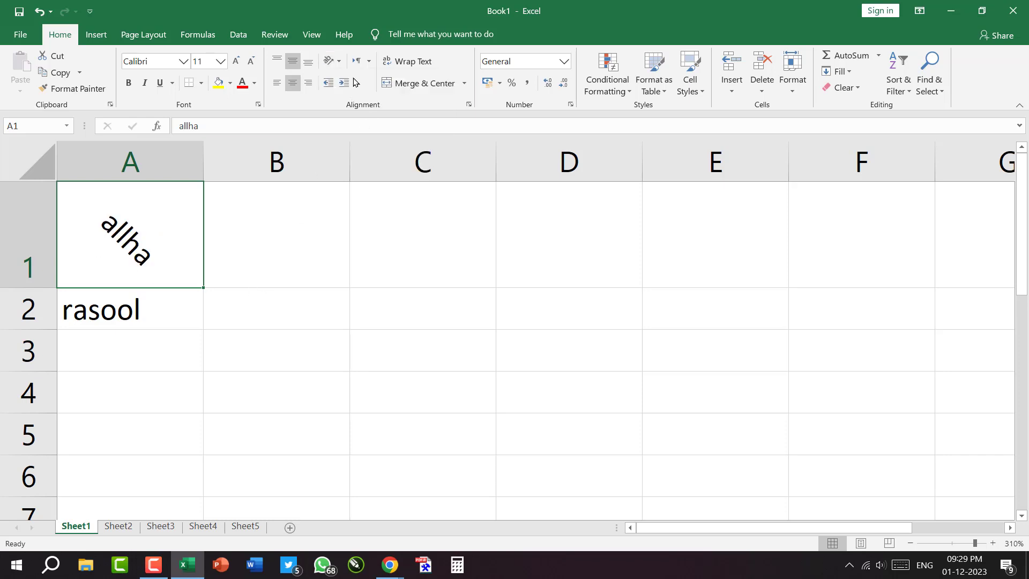
# Step: Stack cell A1's letters with Vertical Text and fit row 1's height, trying a column A just wide enough for one letter
pyautogui.click(330, 61)
pyautogui.click(330, 113)
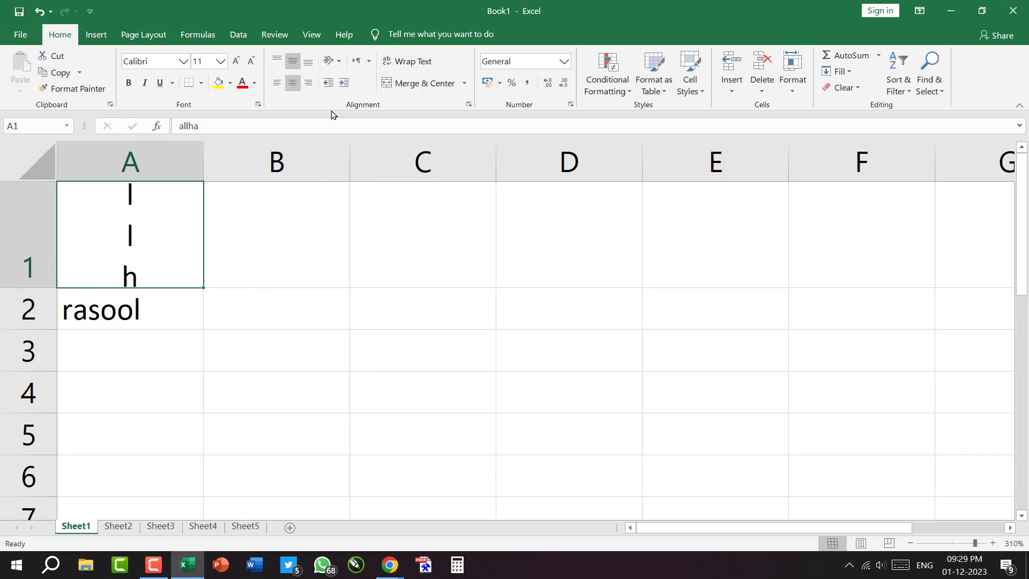
pyautogui.doubleClick(57, 289)
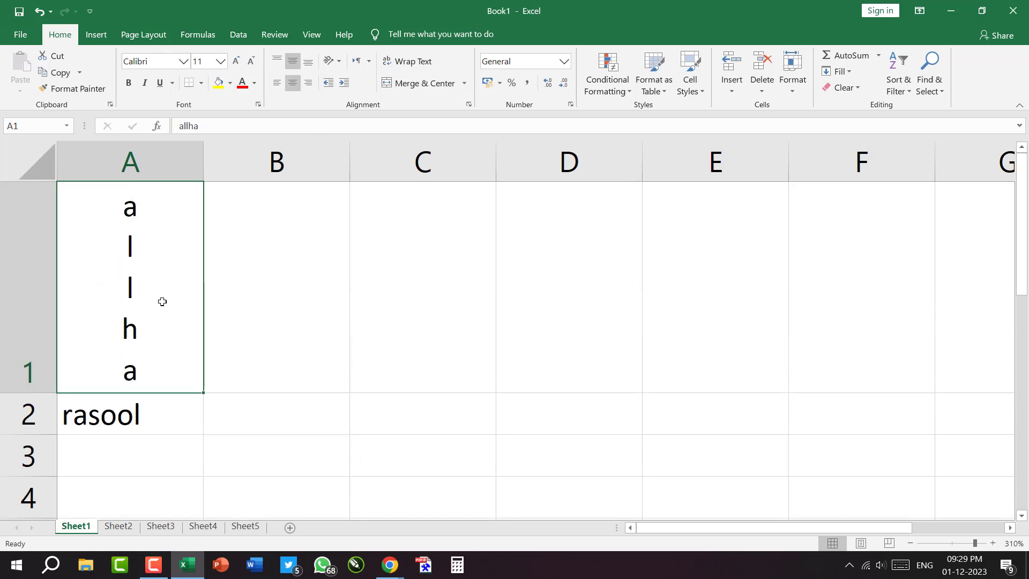
pyautogui.moveTo(203, 155); pyautogui.dragTo(89, 161)
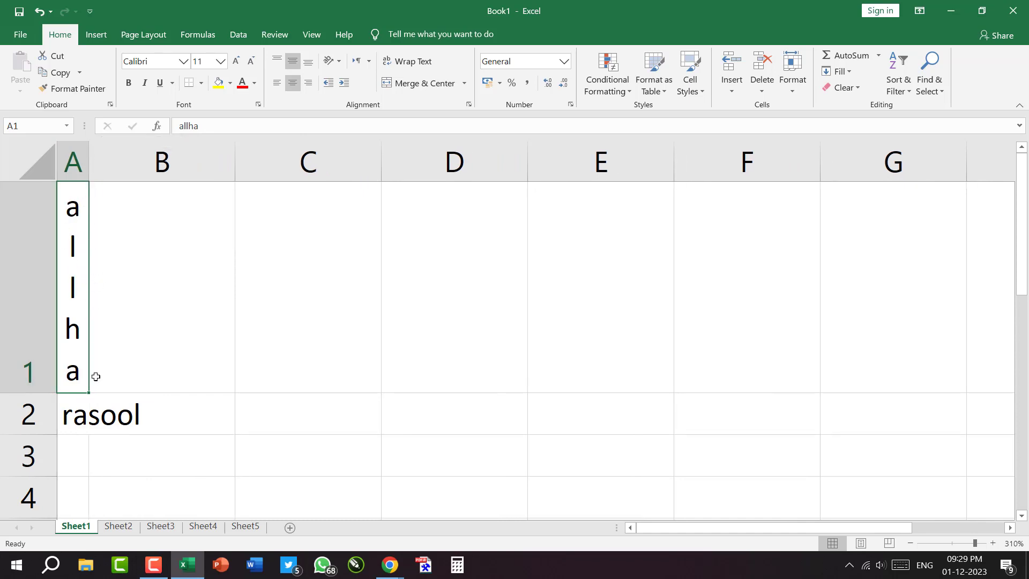
pyautogui.moveTo(88, 158); pyautogui.dragTo(202, 160)
# Step: Try the Rotate Text Up and Rotate Text Down orientations on cell A1
pyautogui.click(340, 64)
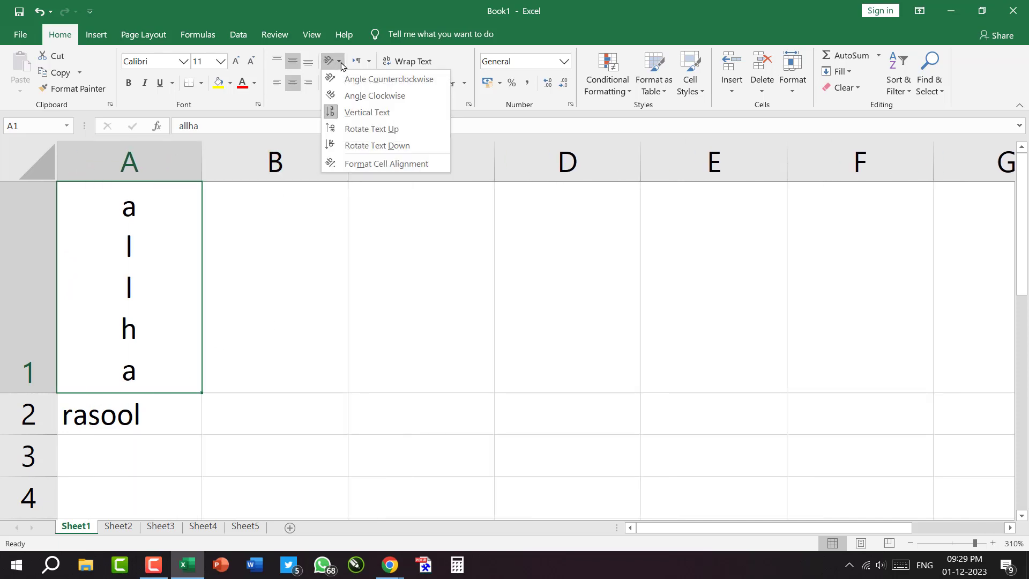
pyautogui.click(333, 130)
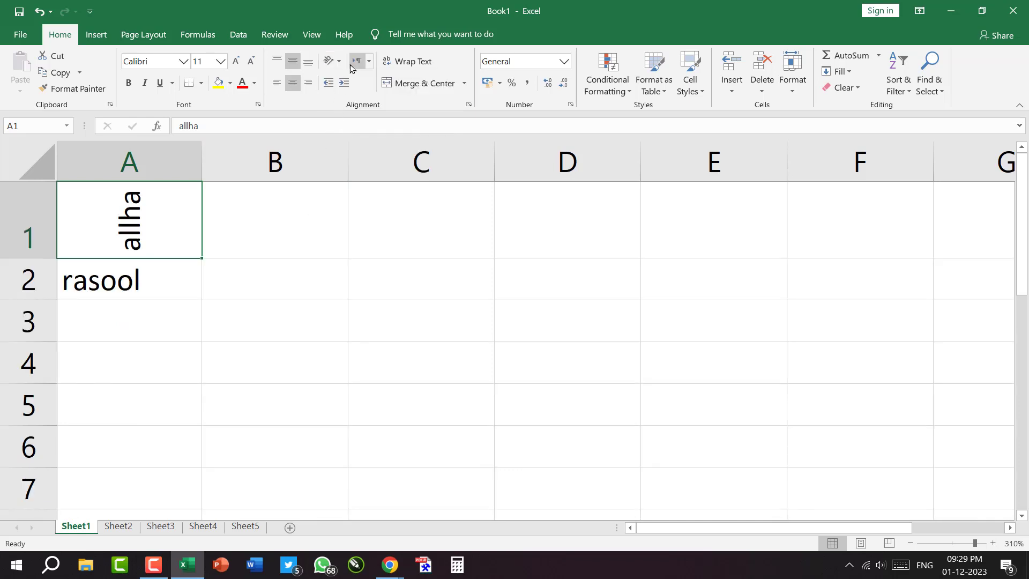
pyautogui.click(339, 61)
pyautogui.click(348, 143)
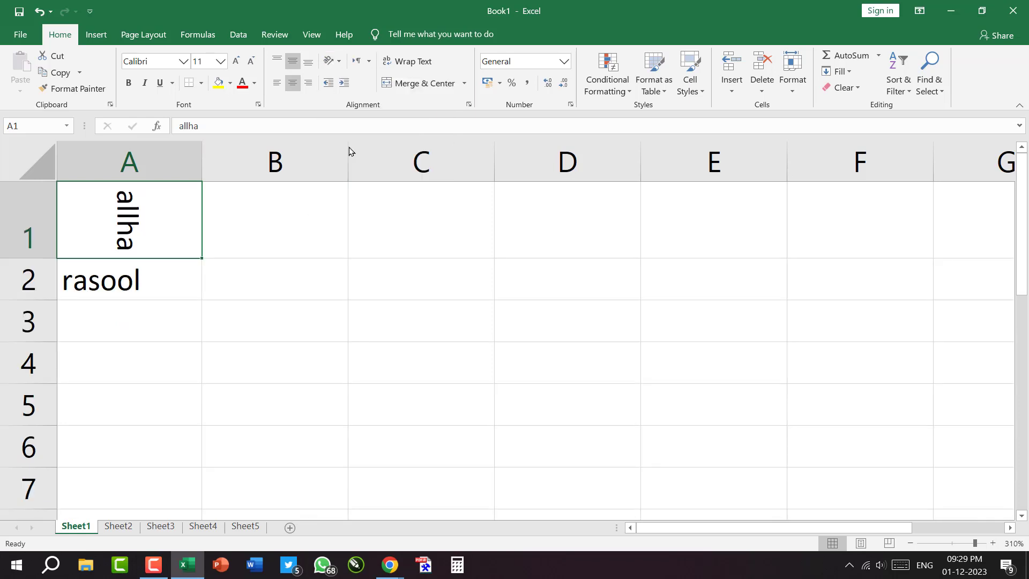
# Step: Switch cell A1 to Angle Counterclockwise and turn that orientation off again to return the text to horizontal
pyautogui.click(339, 65)
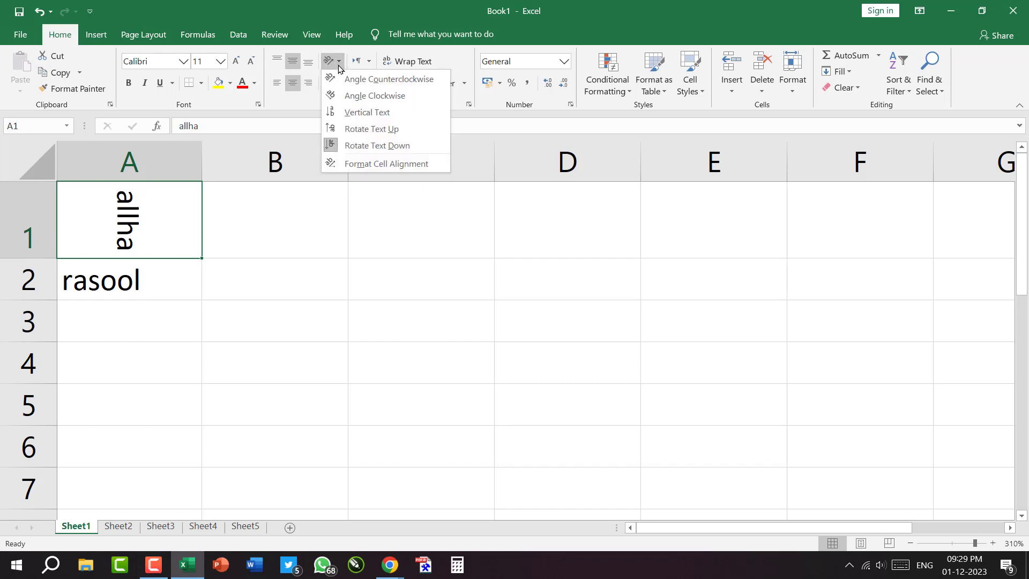
pyautogui.click(356, 79)
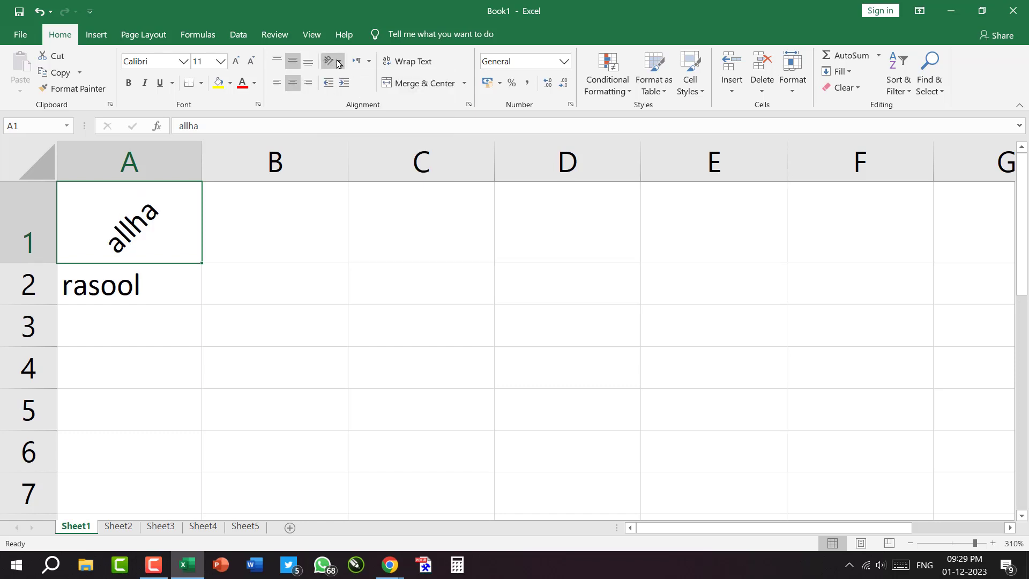
pyautogui.click(339, 62)
pyautogui.click(354, 80)
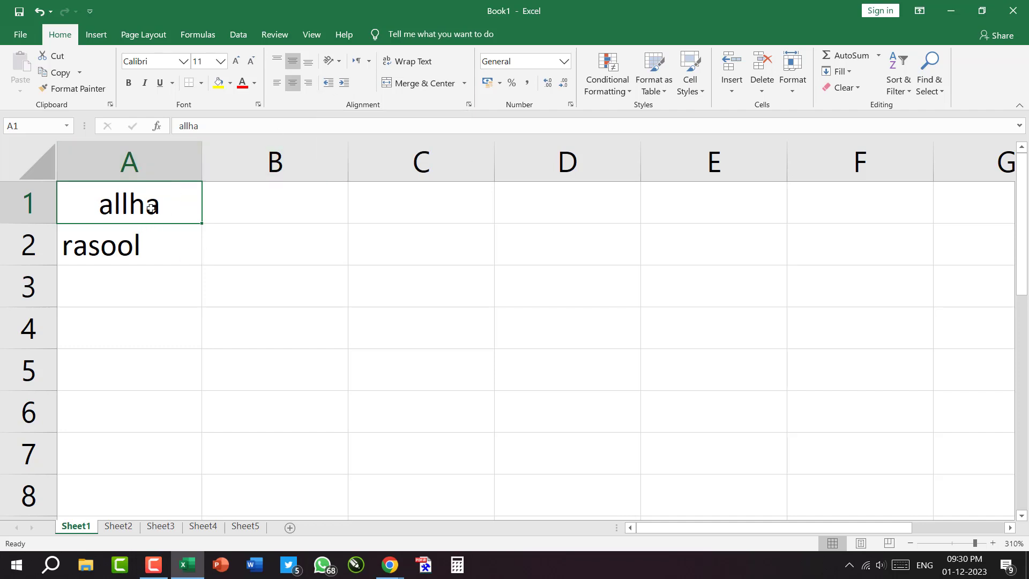
# Step: Check the Google Meet call in Chrome and return to the Excel workbook
pyautogui.scroll(6, 126, 213)
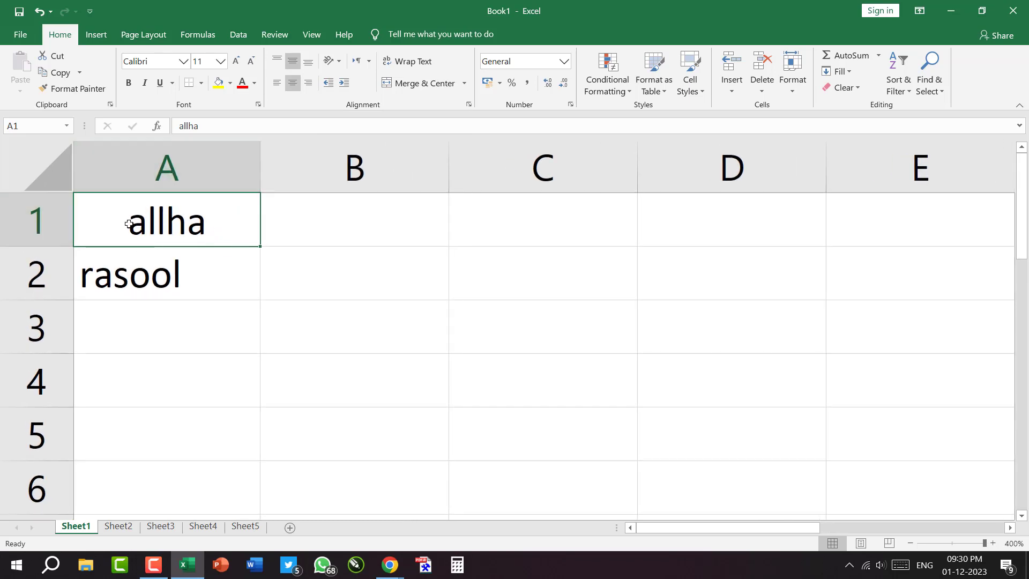
pyautogui.click(390, 564)
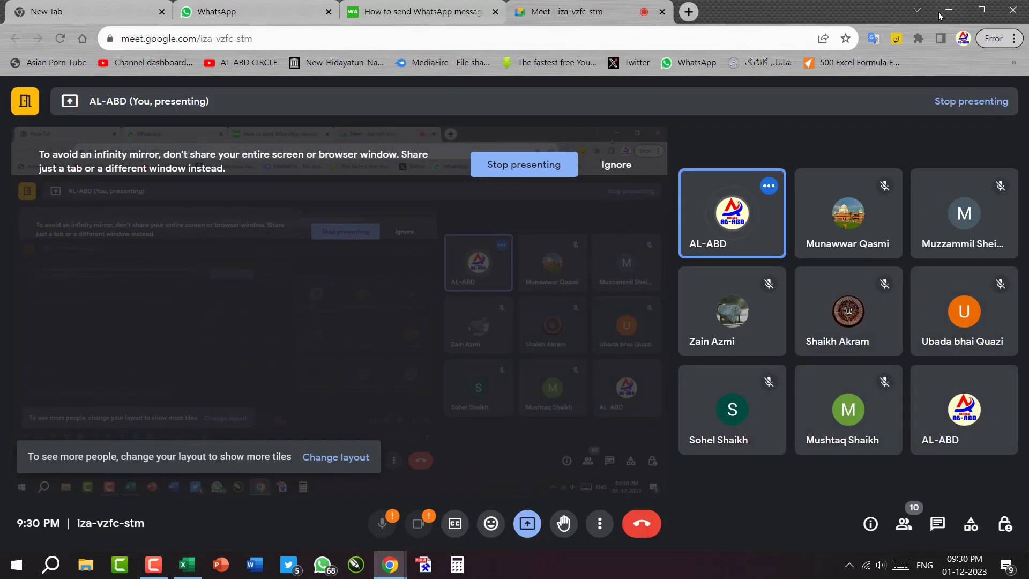
pyautogui.click(187, 564)
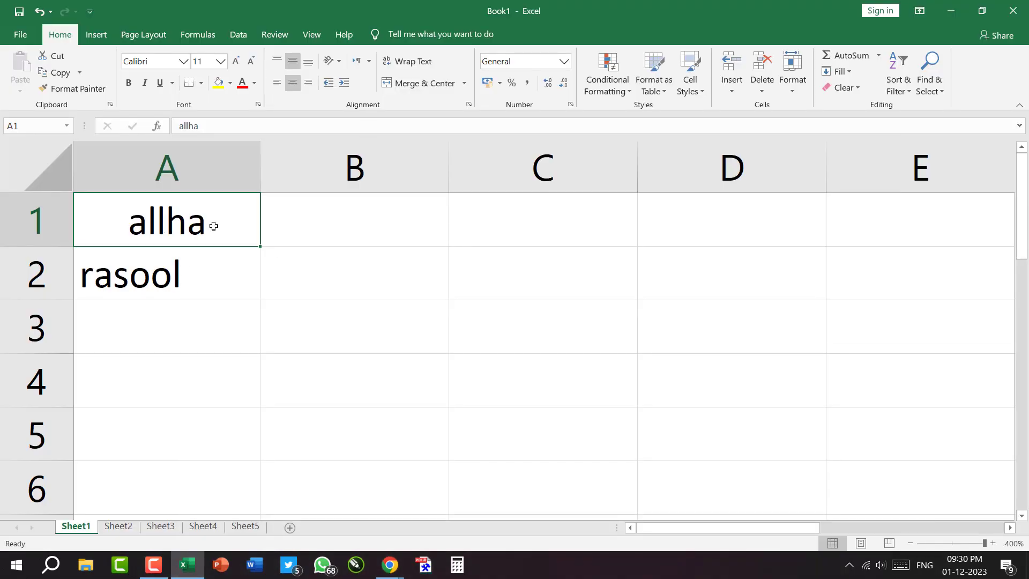
# Step: Clear the contents of cell A2
pyautogui.click(208, 288)
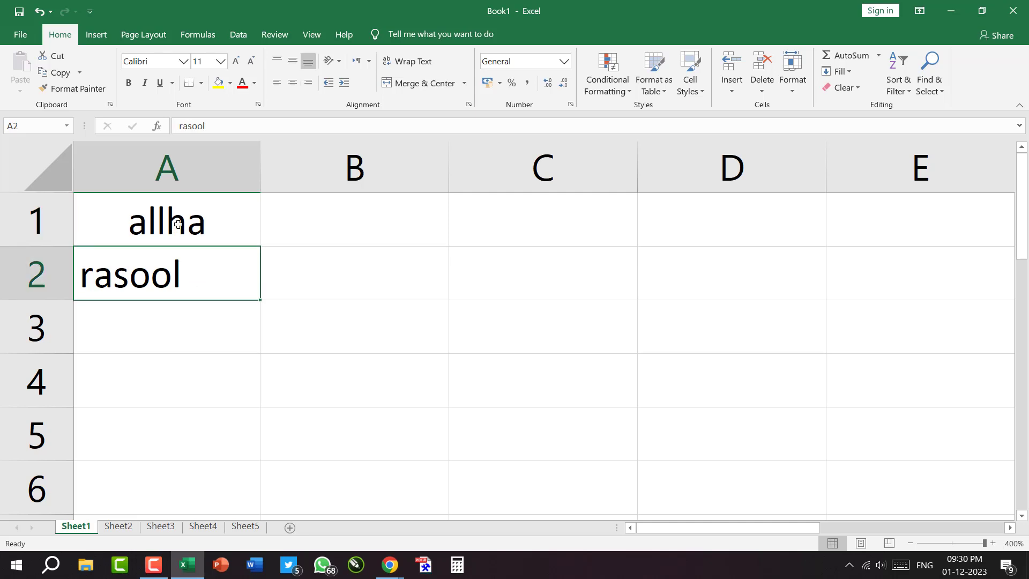
pyautogui.click(178, 224)
pyautogui.click(166, 288)
pyautogui.press('Delete')
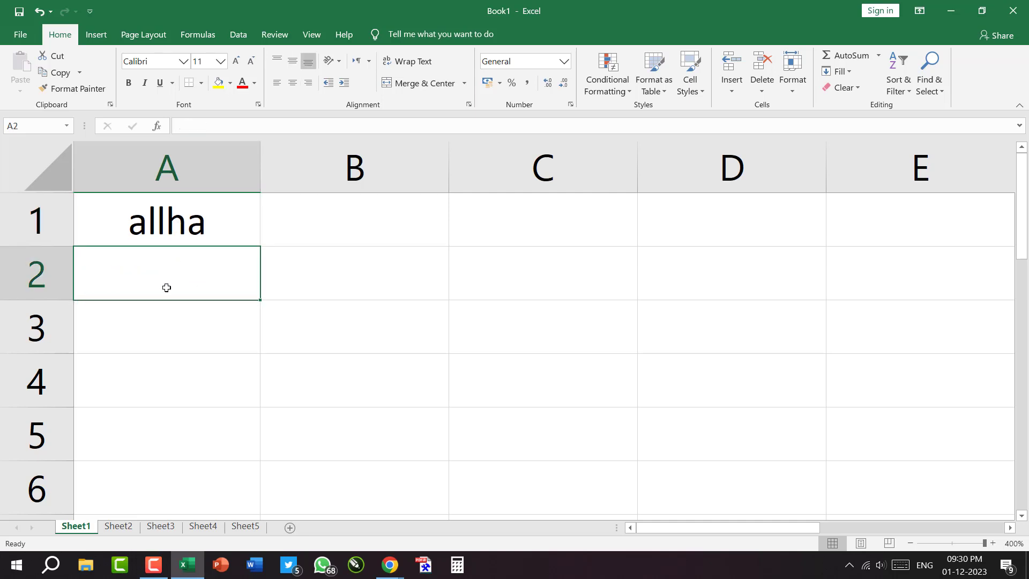
# Step: Replace the text in cell A1 with "allahu akbar" and widen column A to fit it
pyautogui.click(156, 224)
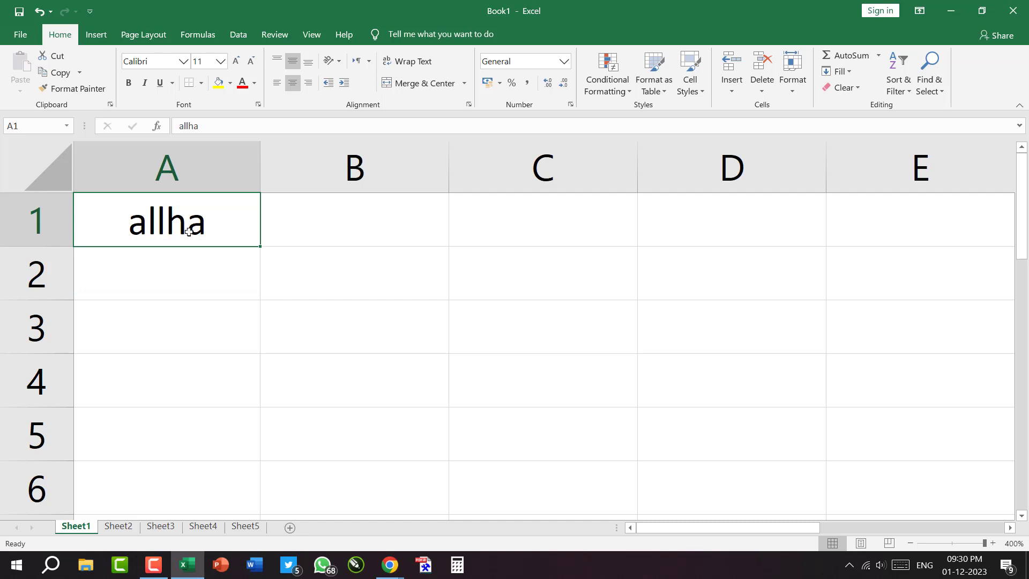
pyautogui.write('allha')
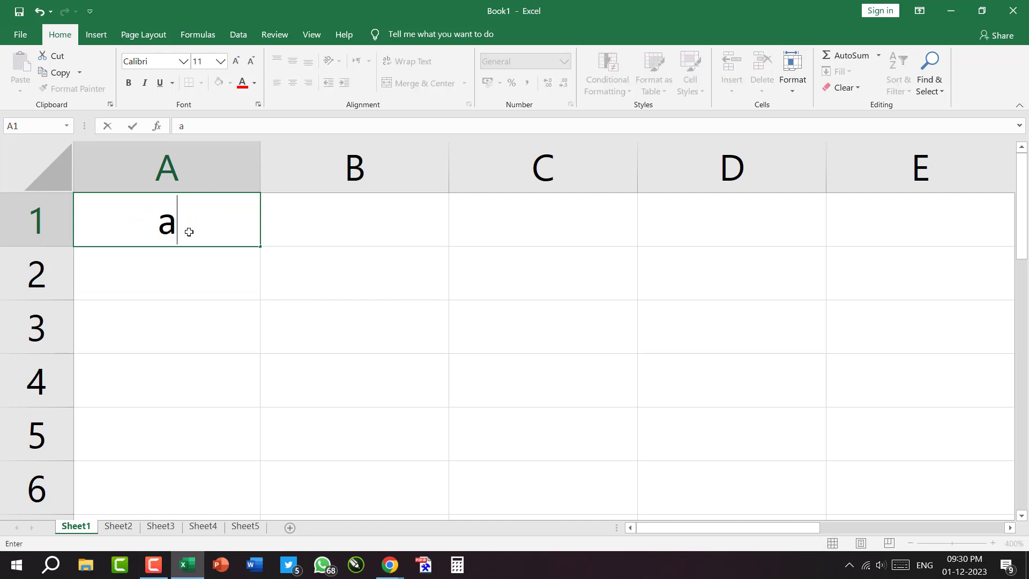
pyautogui.press('BackSpace')
pyautogui.press('BackSpace')
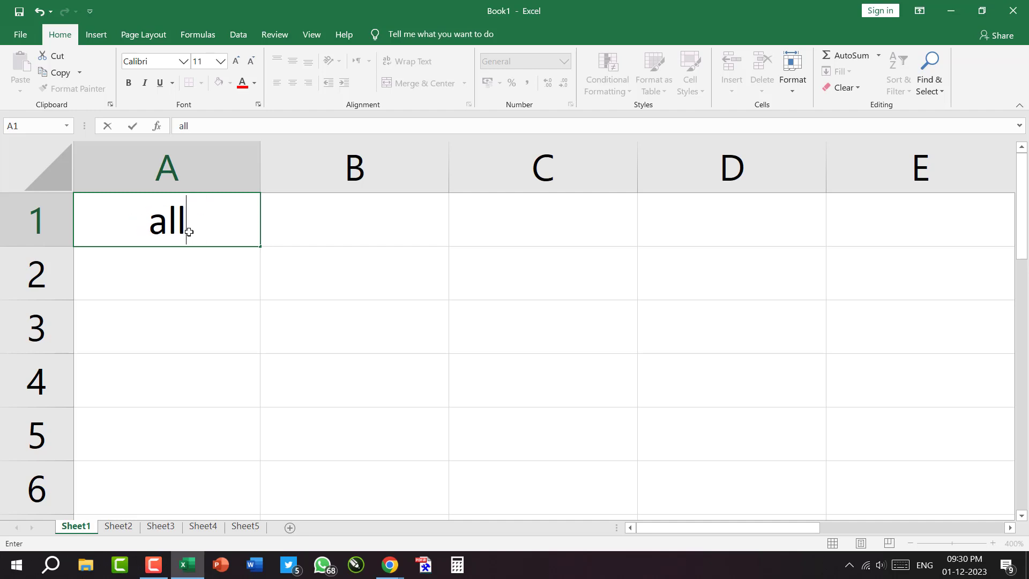
pyautogui.write('ahu')
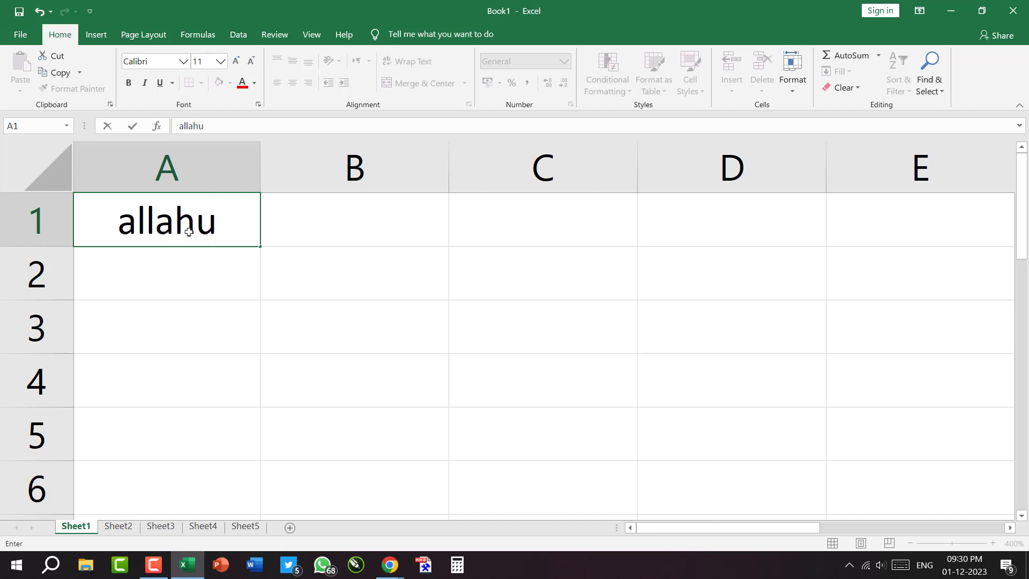
pyautogui.write(' ak')
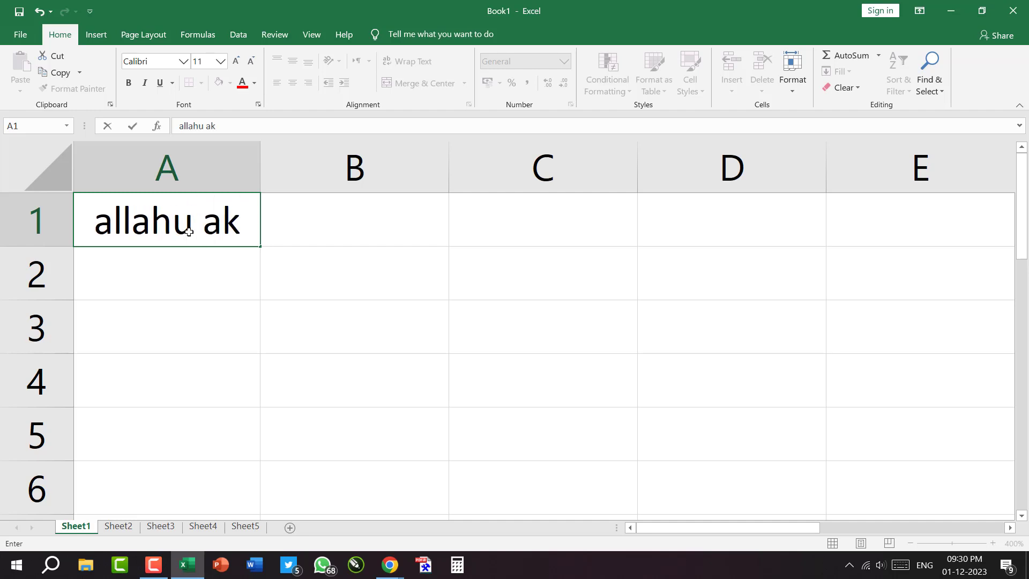
pyautogui.write('bar')
pyautogui.press('Return')
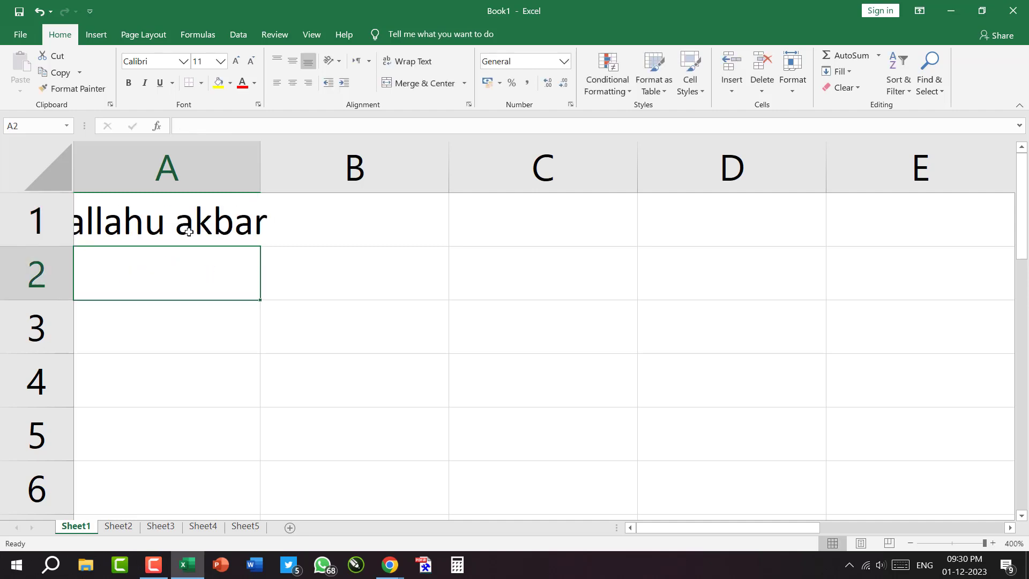
pyautogui.click(191, 233)
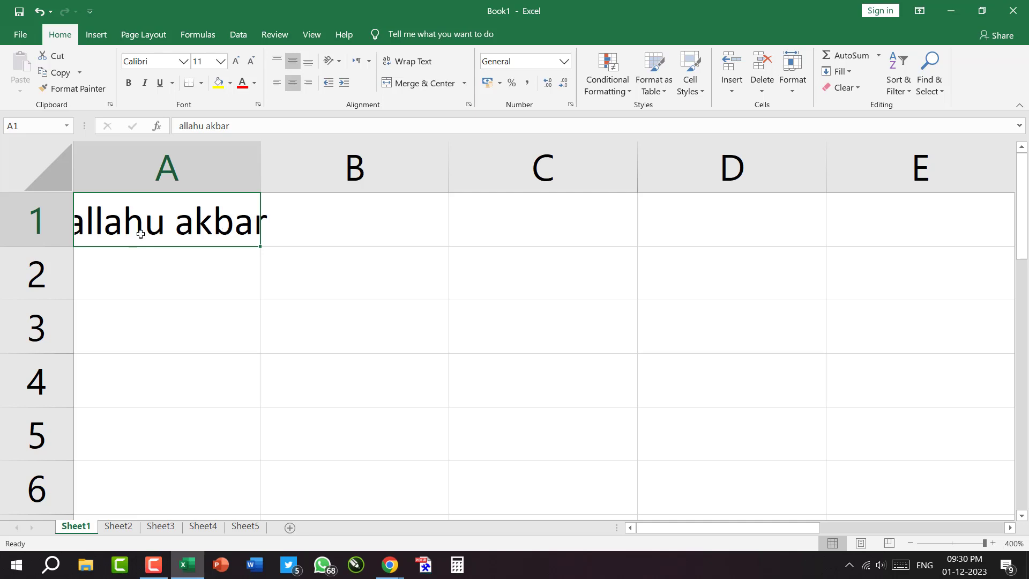
pyautogui.doubleClick(261, 164)
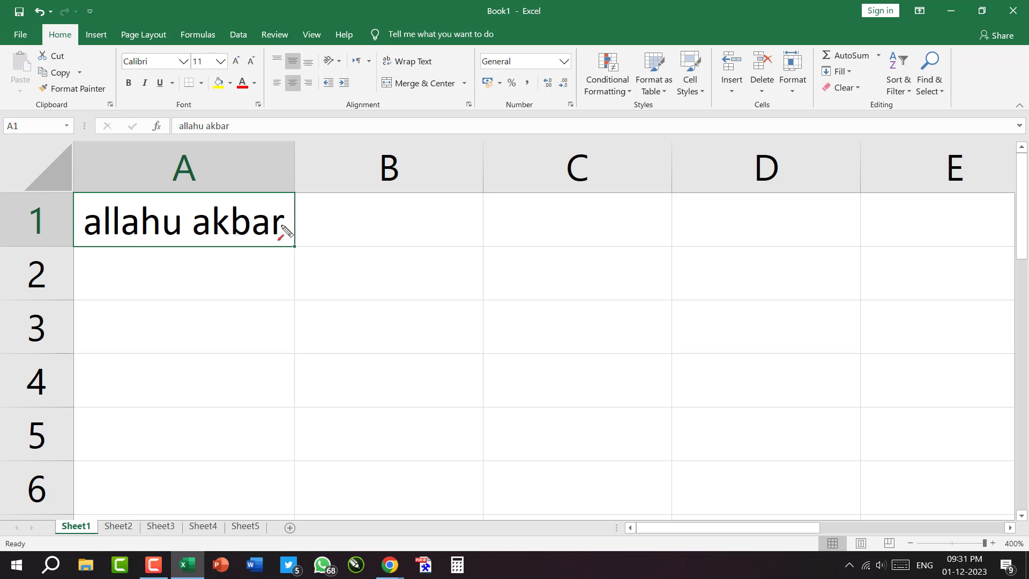
pyautogui.moveTo(276, 224); pyautogui.dragTo(296, 226)
pyautogui.press('f')
pyautogui.moveTo(71, 203); pyautogui.dragTo(84, 238)
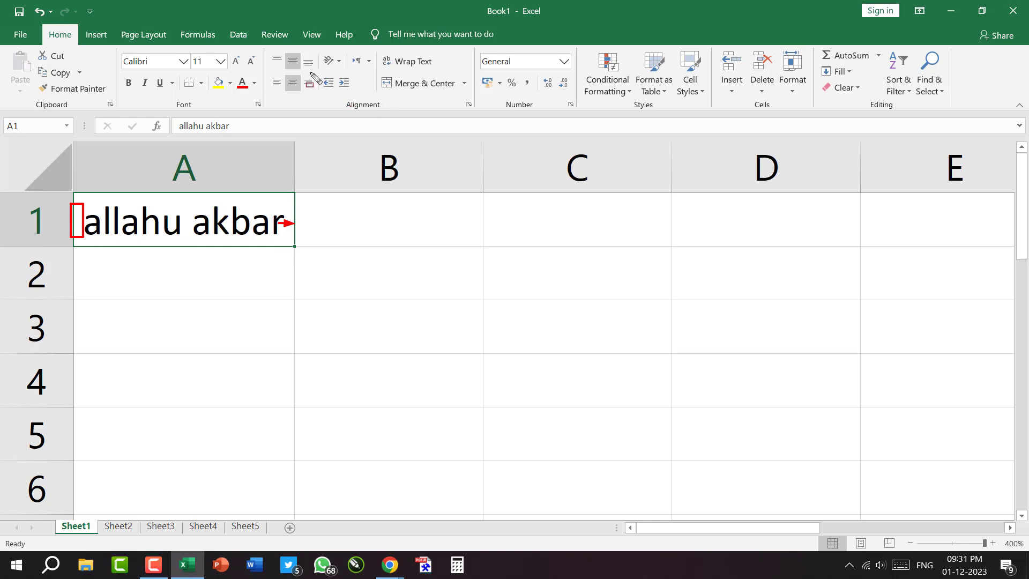
pyautogui.moveTo(313, 73); pyautogui.dragTo(362, 92)
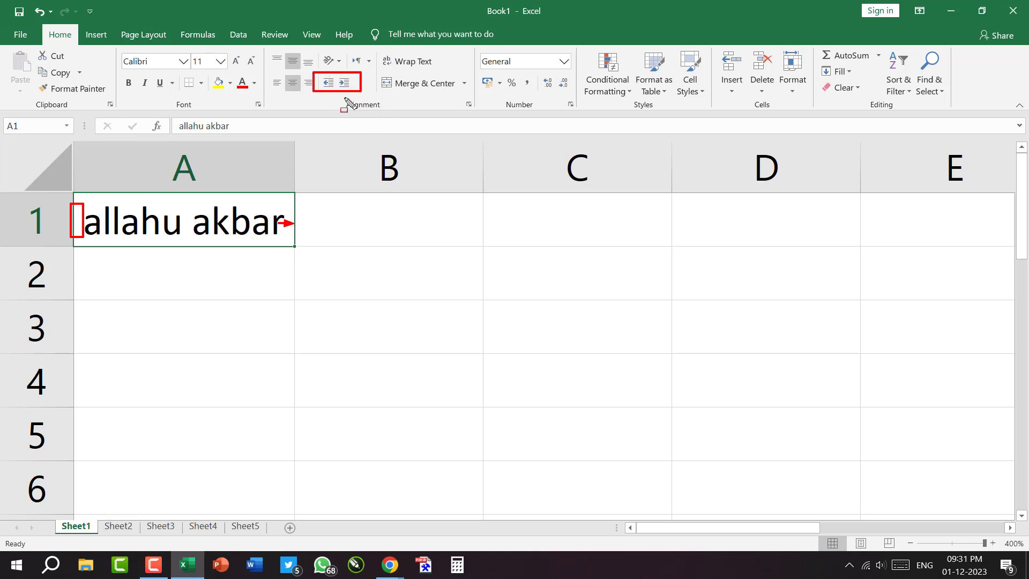
pyautogui.moveTo(271, 182); pyautogui.dragTo(327, 100)
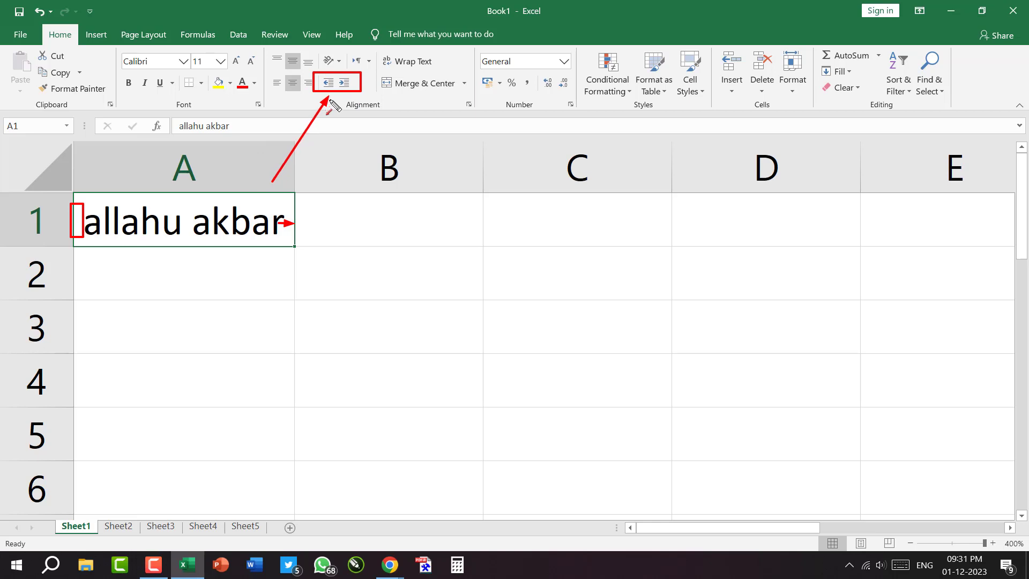
pyautogui.press('Escape')
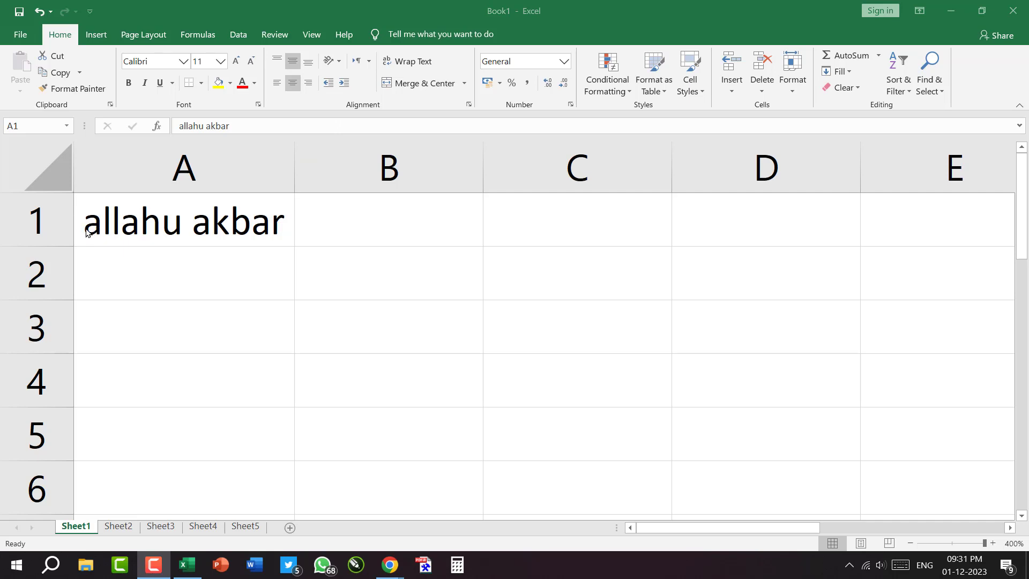
# Step: Increase the indent of the text in cell A1 by five levels and autofit column A to the indented text
pyautogui.click(344, 83)
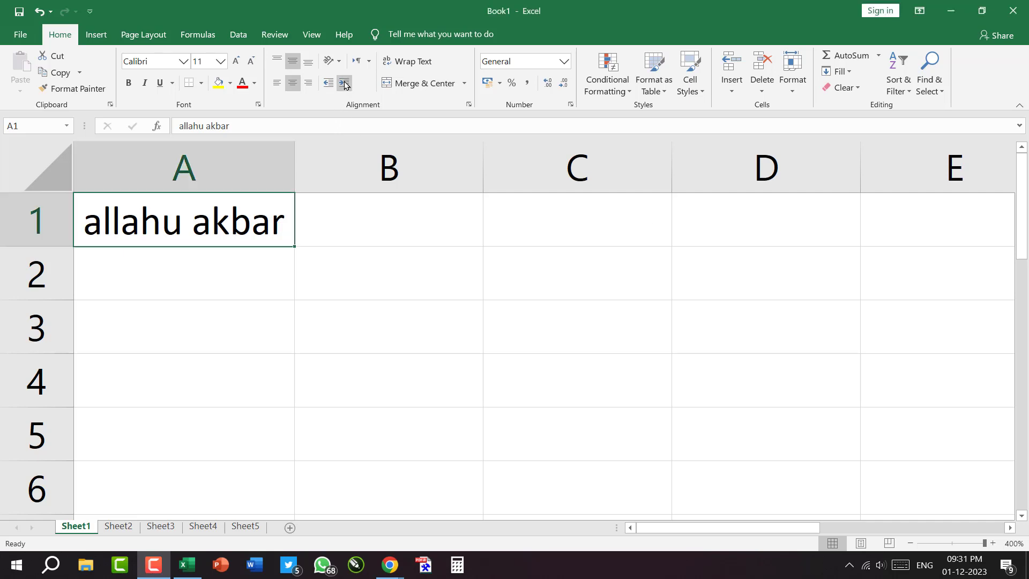
pyautogui.click(345, 84)
pyautogui.click(345, 84)
pyautogui.click(345, 84)
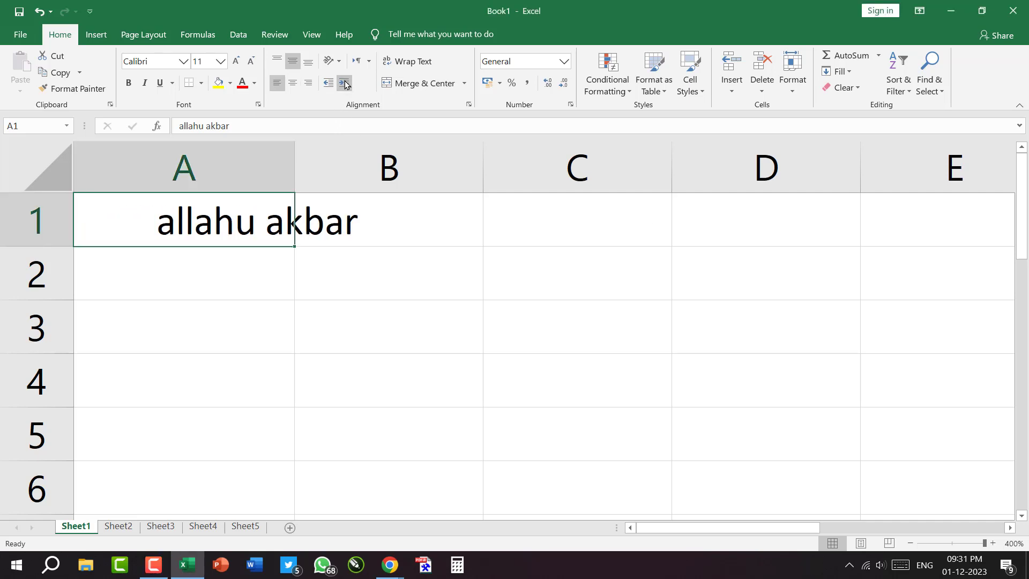
pyautogui.click(344, 83)
pyautogui.click(345, 84)
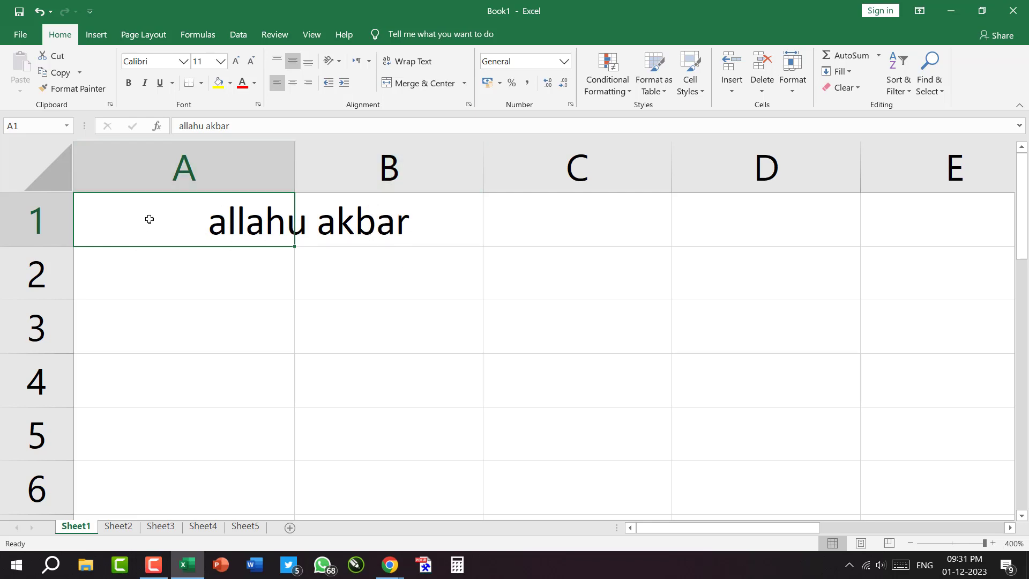
pyautogui.doubleClick(296, 166)
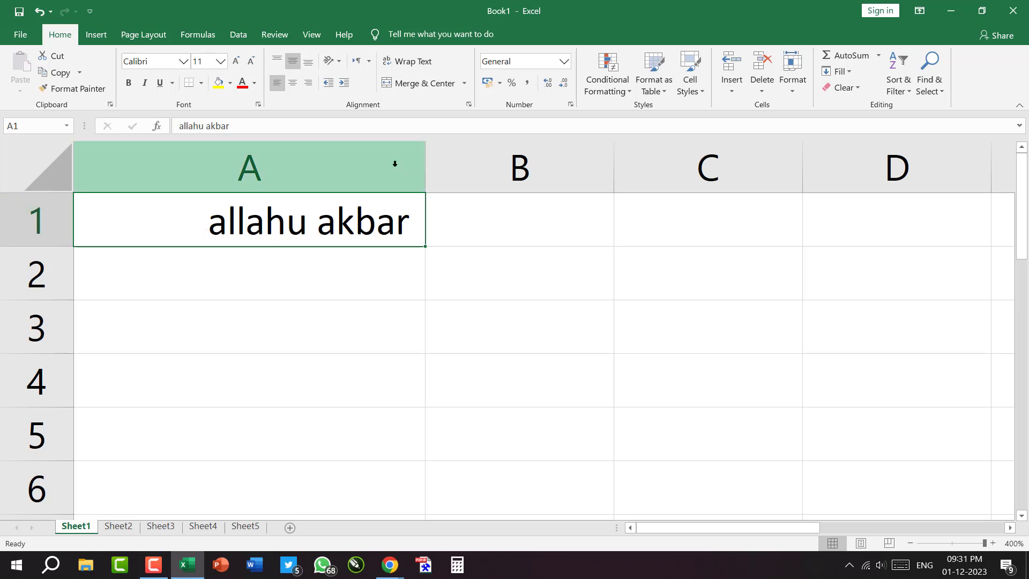
# Step: Remove all indent levels from cell A1 and centre its text horizontally
pyautogui.click(329, 83)
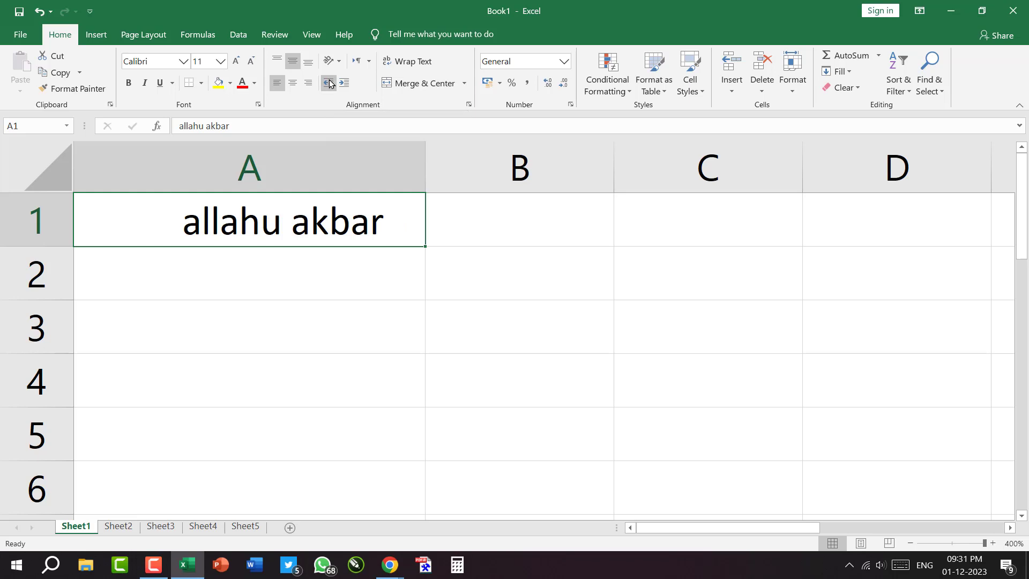
pyautogui.click(329, 83)
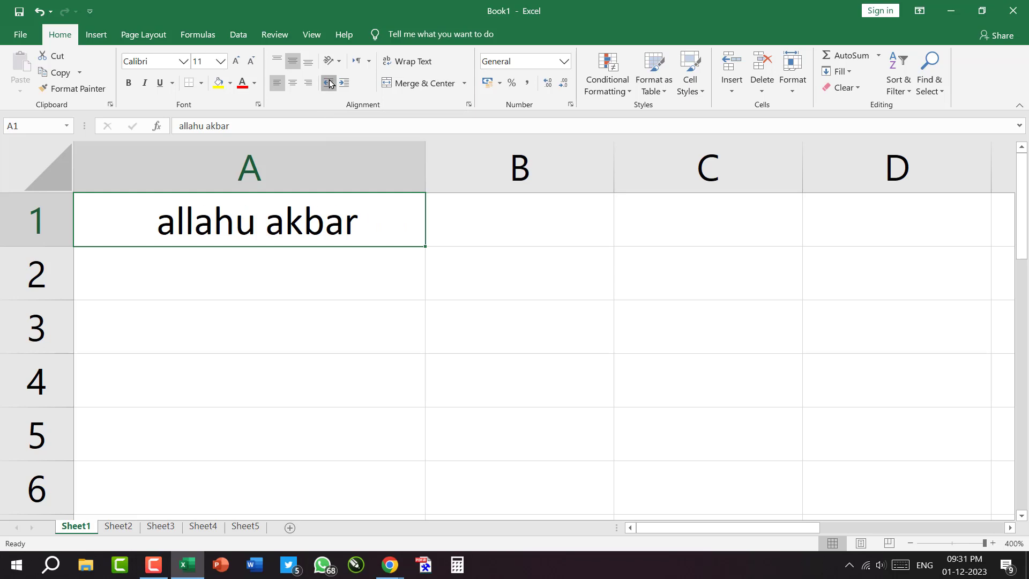
pyautogui.click(329, 83)
pyautogui.click(329, 83)
pyautogui.click(329, 84)
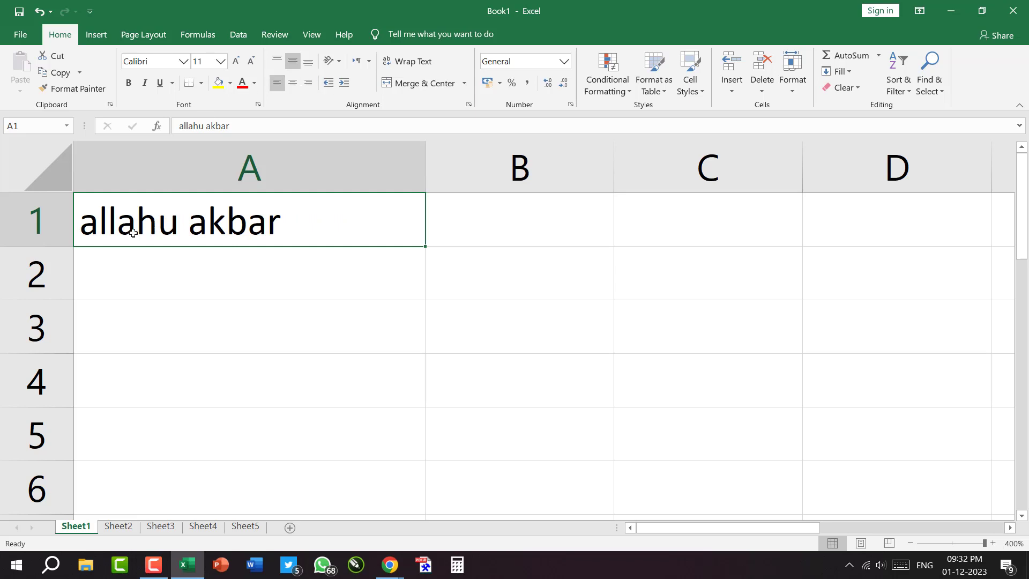
pyautogui.click(294, 83)
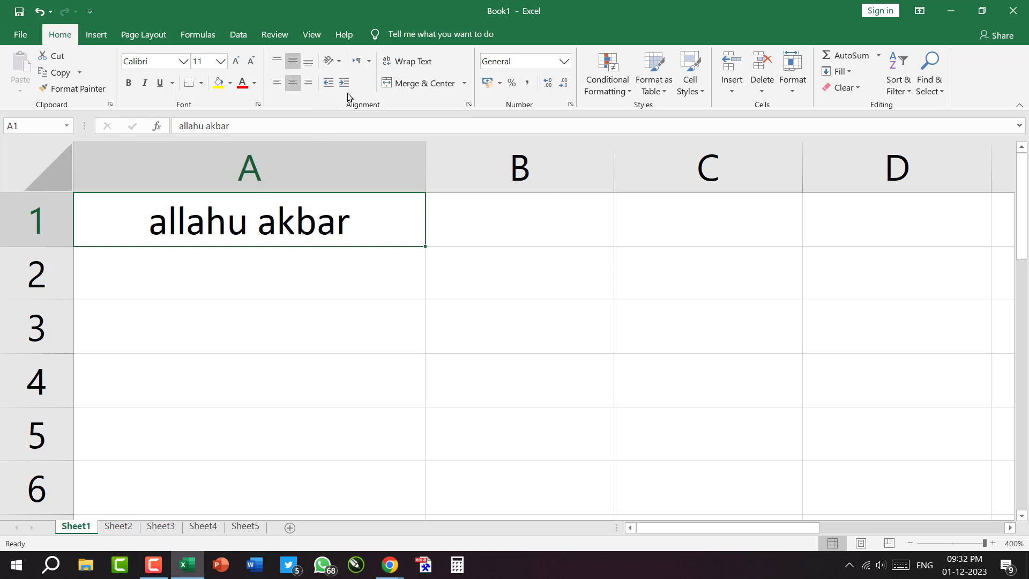
# Step: Examine the text direction choices available for cell A1
pyautogui.click(369, 62)
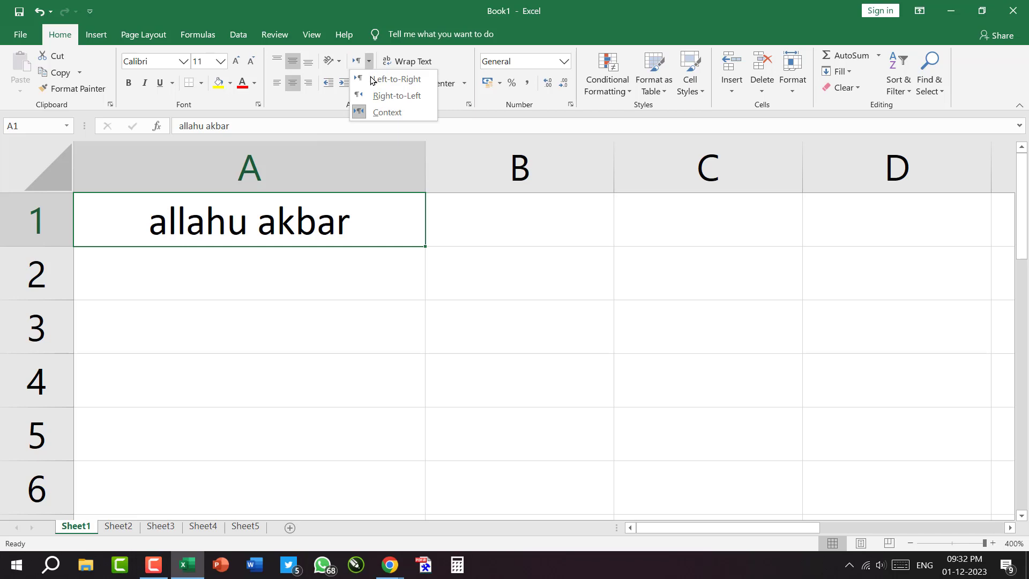
pyautogui.click(371, 79)
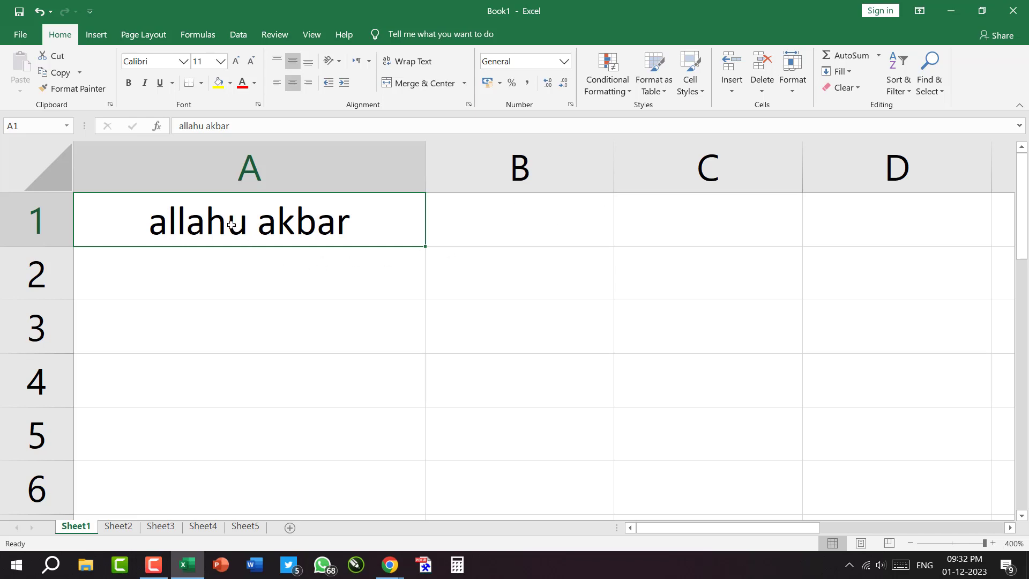
pyautogui.click(369, 61)
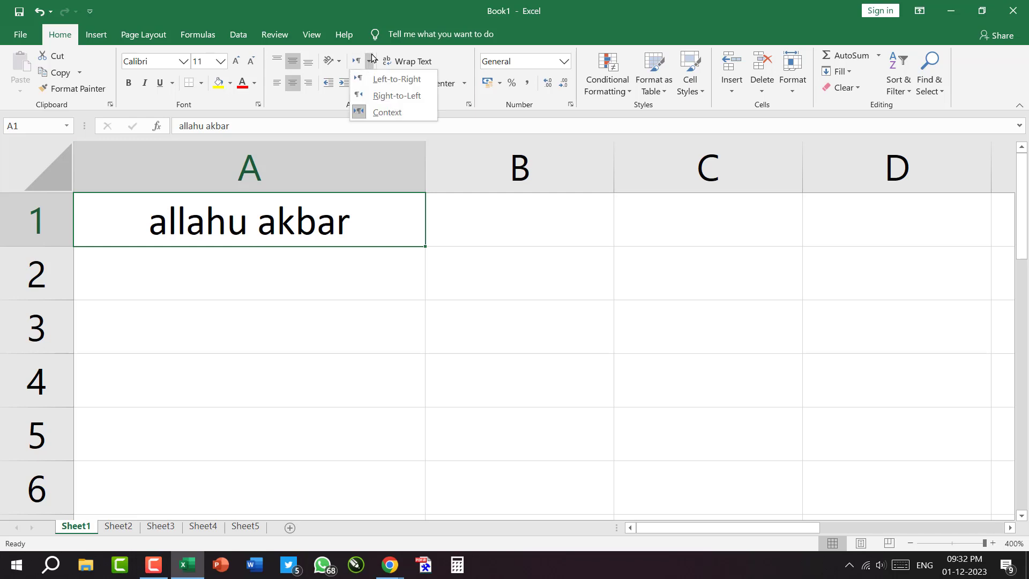
pyautogui.click(298, 252)
# Step: Replace the text in cell A1 with the heading "نمبر شمار" and enter "اسماء طلبه" in cell B1
pyautogui.scroll(-15, 298, 255)
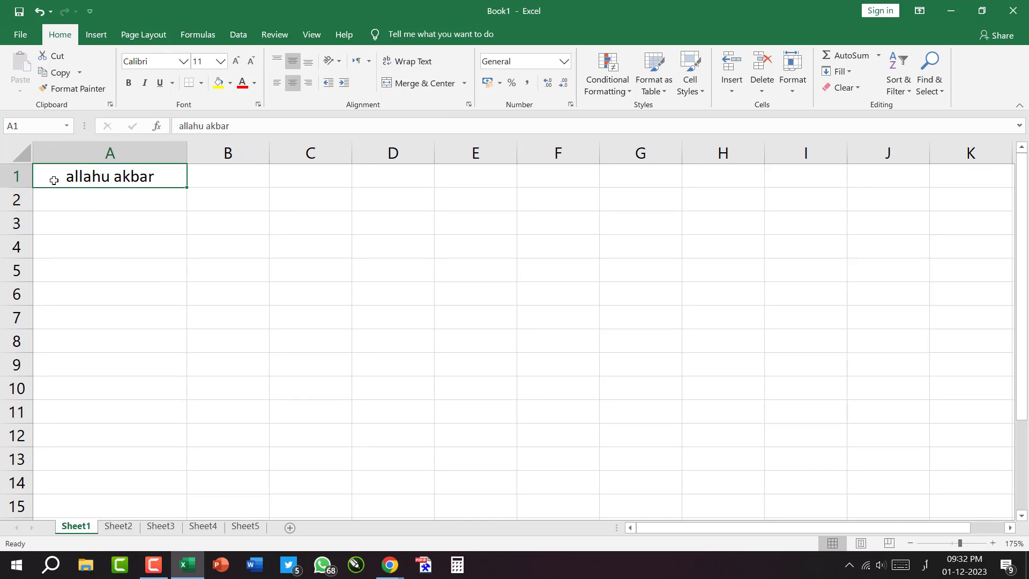
pyautogui.write('نمبر')
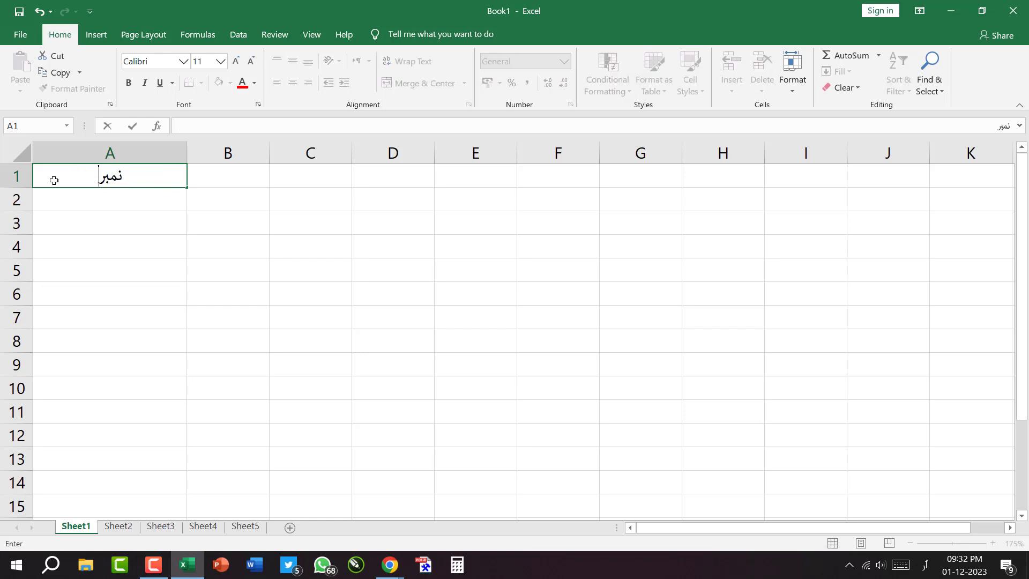
pyautogui.write(' شماعر')
pyautogui.press('BackSpace')
pyautogui.press('BackSpace')
pyautogui.write('ر')
pyautogui.press('Tab')
pyautogui.write('اسما')
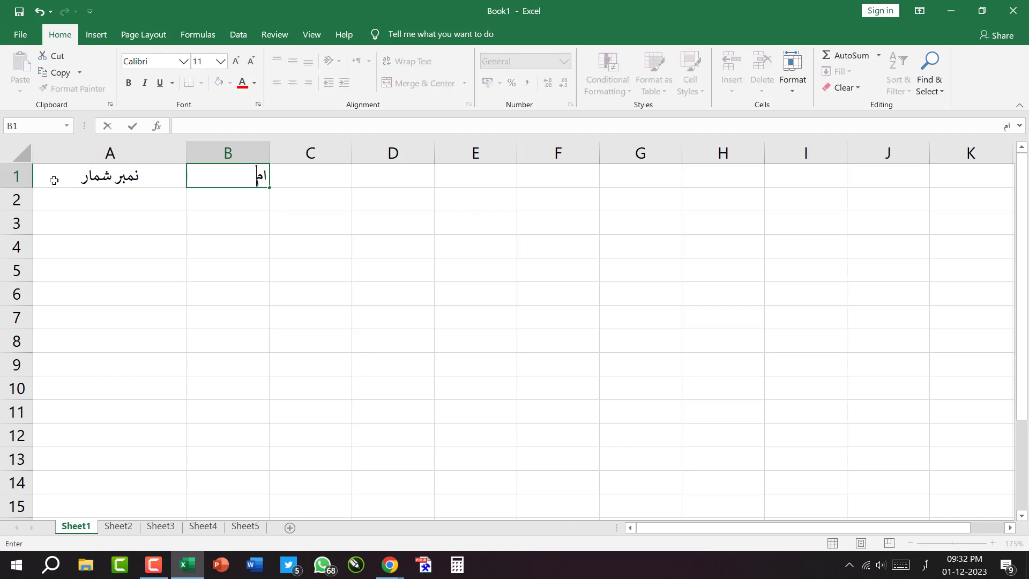
pyautogui.write('ء طلبه')
pyautogui.press('Return')
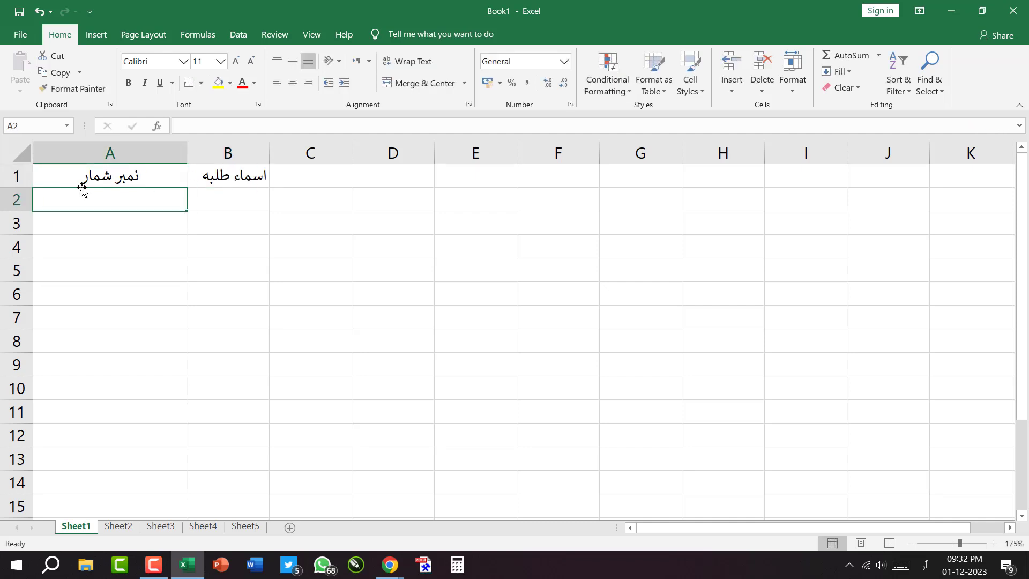
# Step: Autofit column A to its Urdu heading and select cell B1
pyautogui.doubleClick(186, 153)
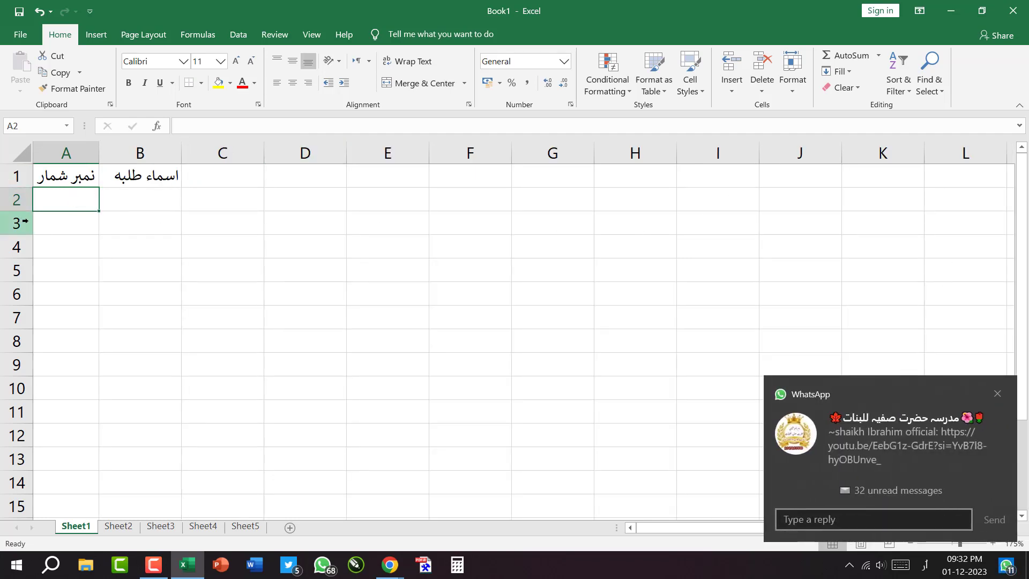
pyautogui.moveTo(16, 164); pyautogui.dragTo(17, 266)
pyautogui.press('Escape')
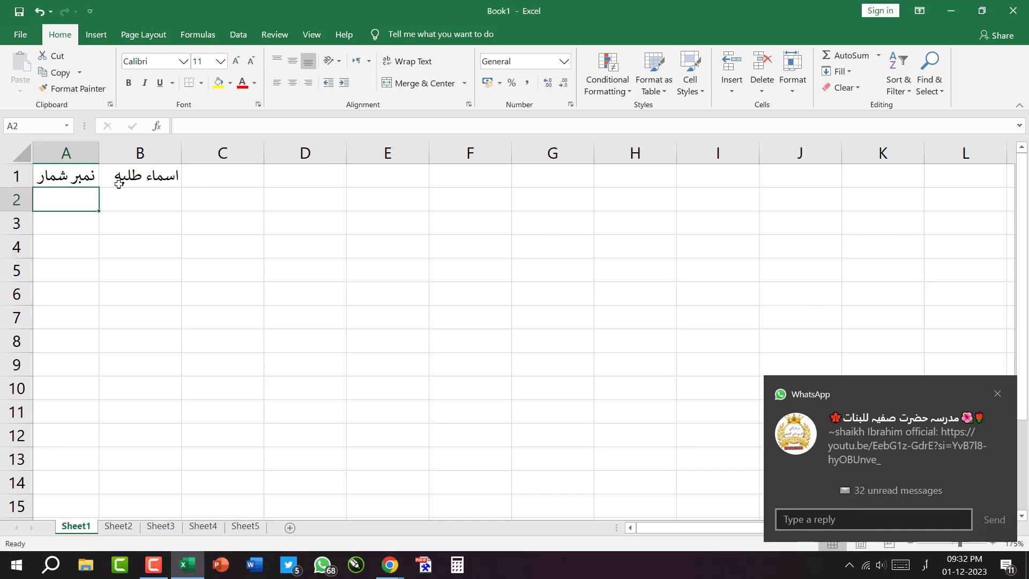
pyautogui.click(126, 181)
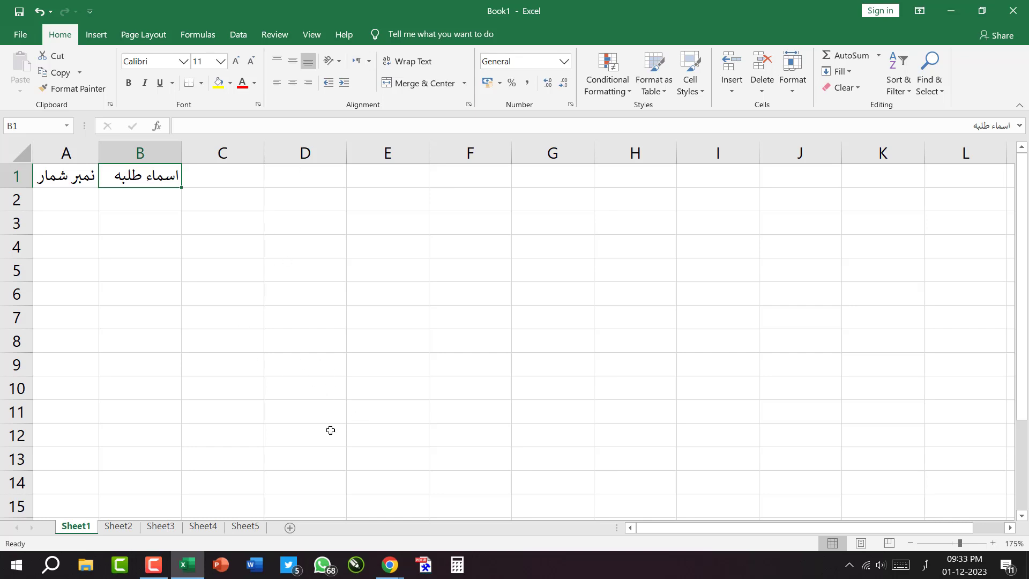
# Step: Launch Microsoft Office Excel 2007 and examine its text direction choices in the blank workbook
pyautogui.click(15, 572)
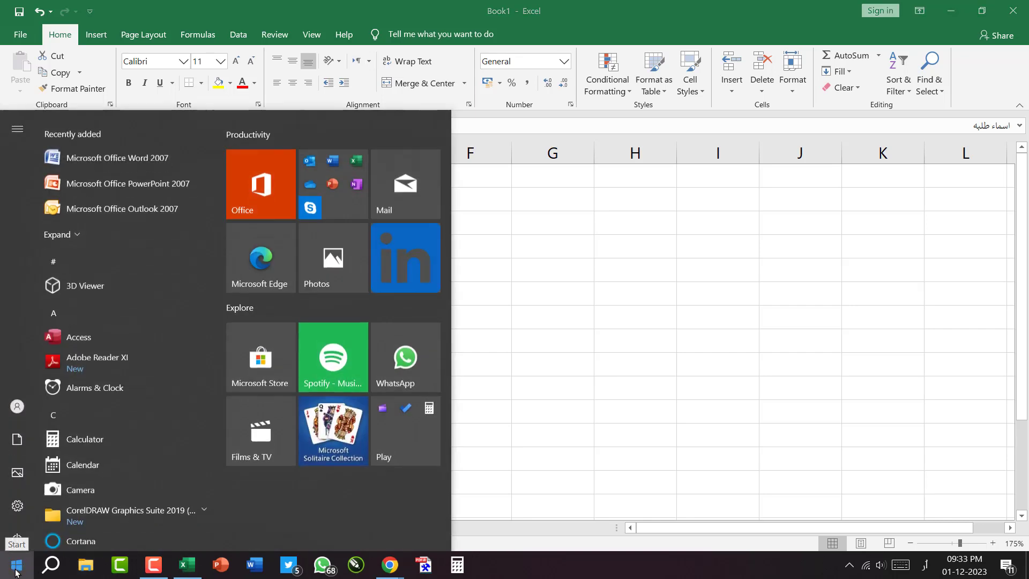
pyautogui.click(79, 223)
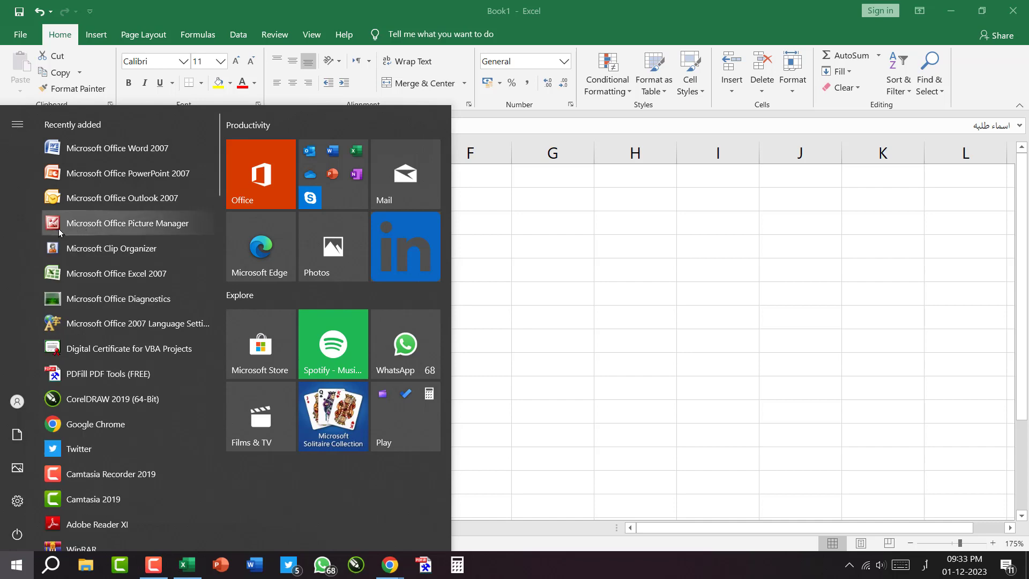
pyautogui.click(116, 275)
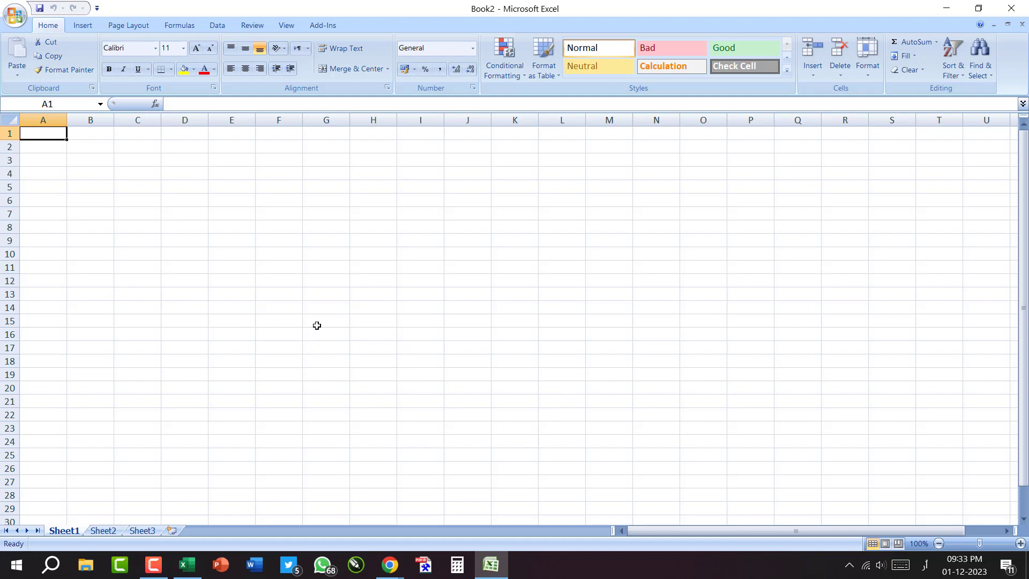
pyautogui.click(307, 48)
pyautogui.click(767, 223)
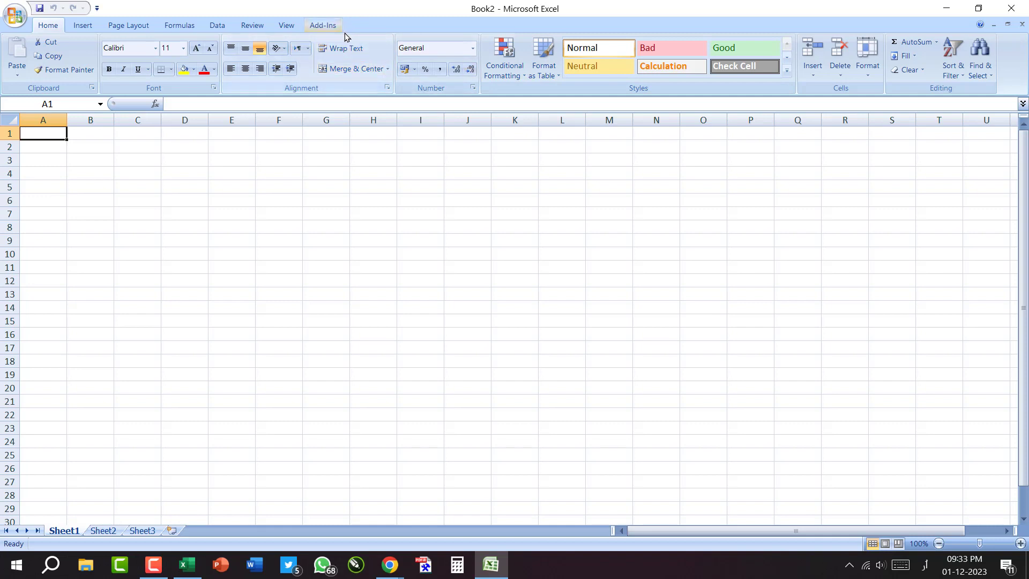
pyautogui.click(309, 50)
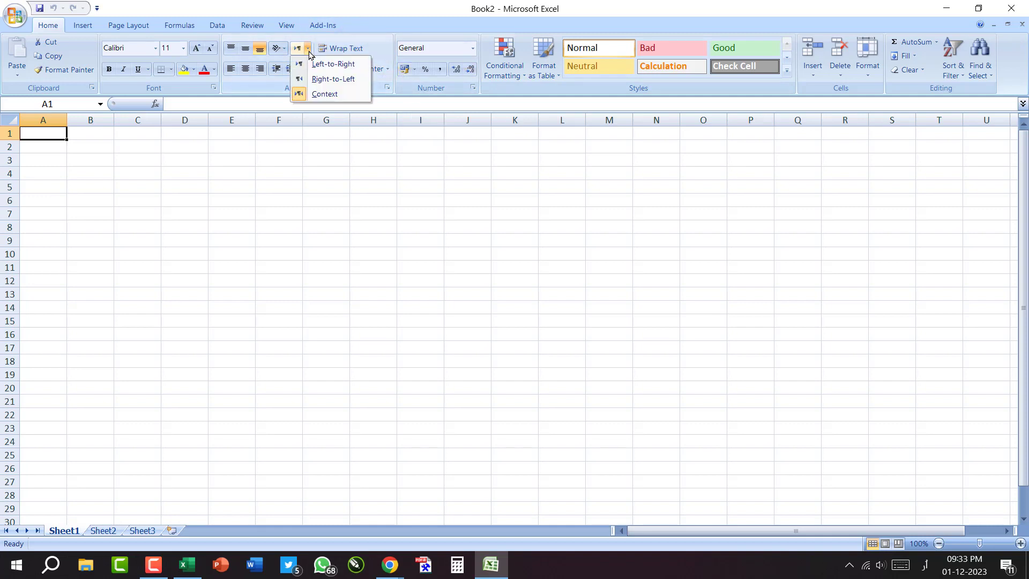
pyautogui.click(445, 211)
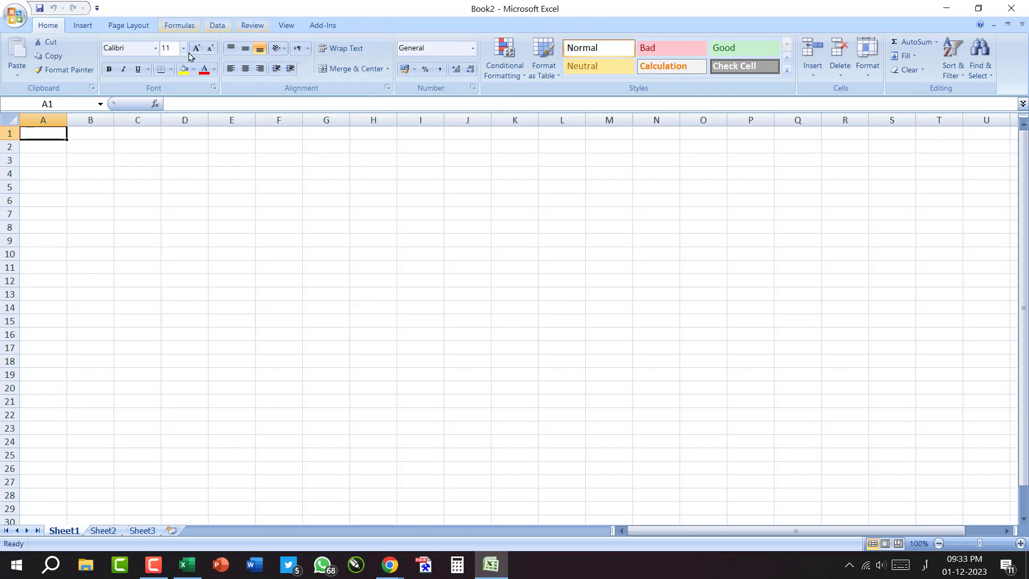
# Step: Minimize Excel 2007 to return to the Book1 workbook and select the heading in cell B1
pyautogui.click(946, 8)
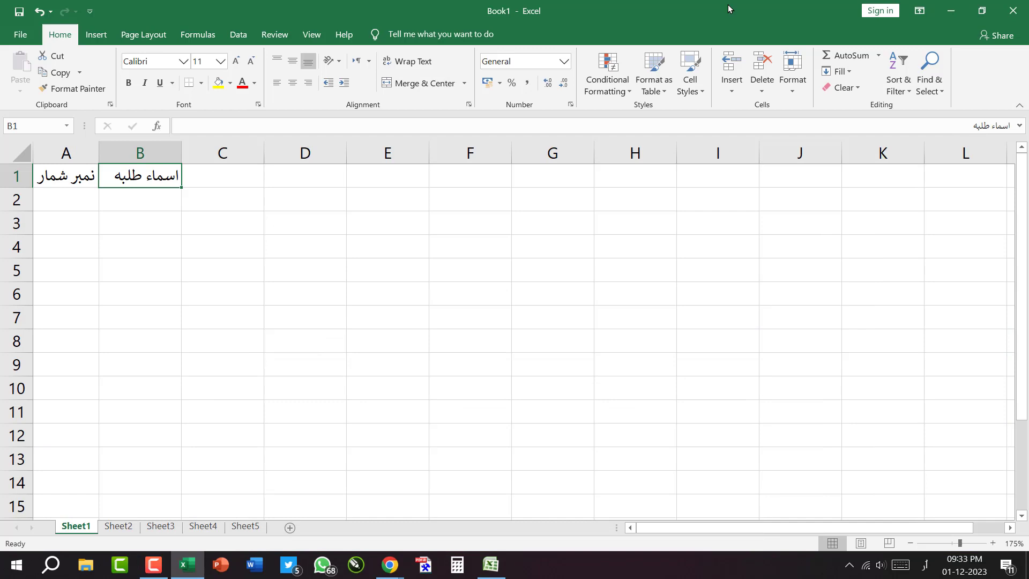
pyautogui.click(302, 311)
pyautogui.click(209, 262)
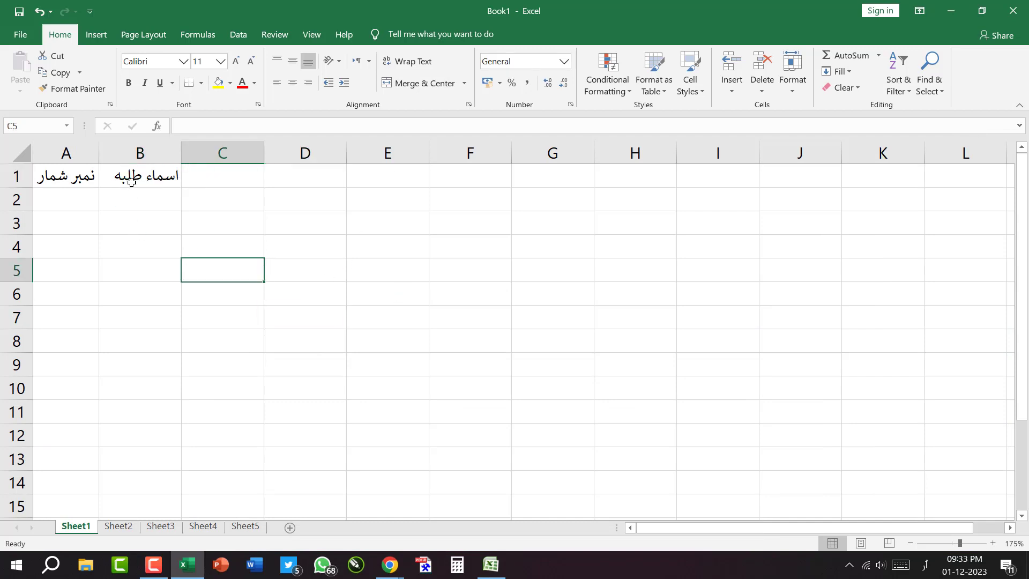
pyautogui.click(134, 177)
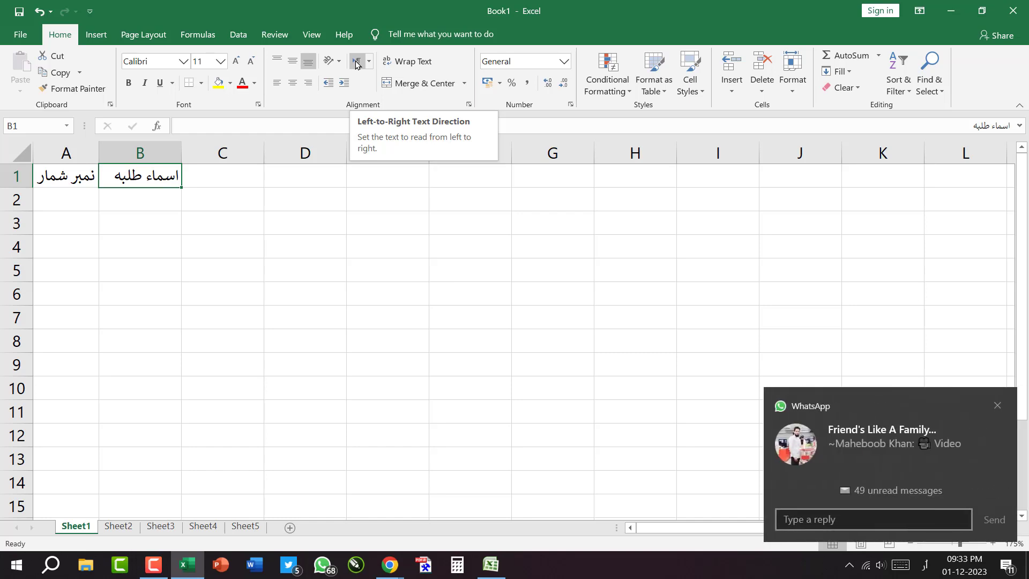
# Step: Open Word in a maximized window and create a blank document
pyautogui.click(254, 565)
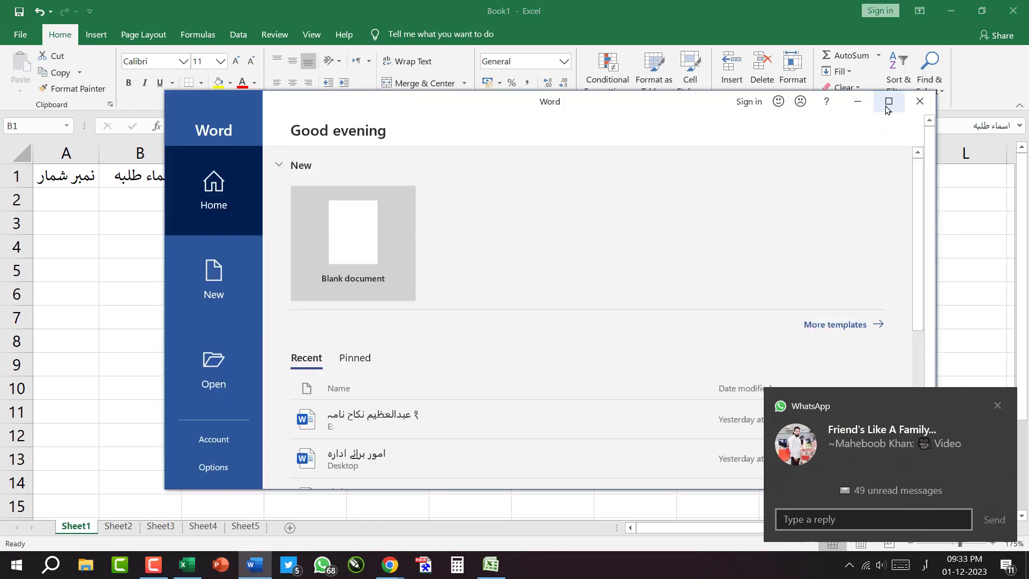
pyautogui.doubleClick(433, 95)
pyautogui.click(186, 157)
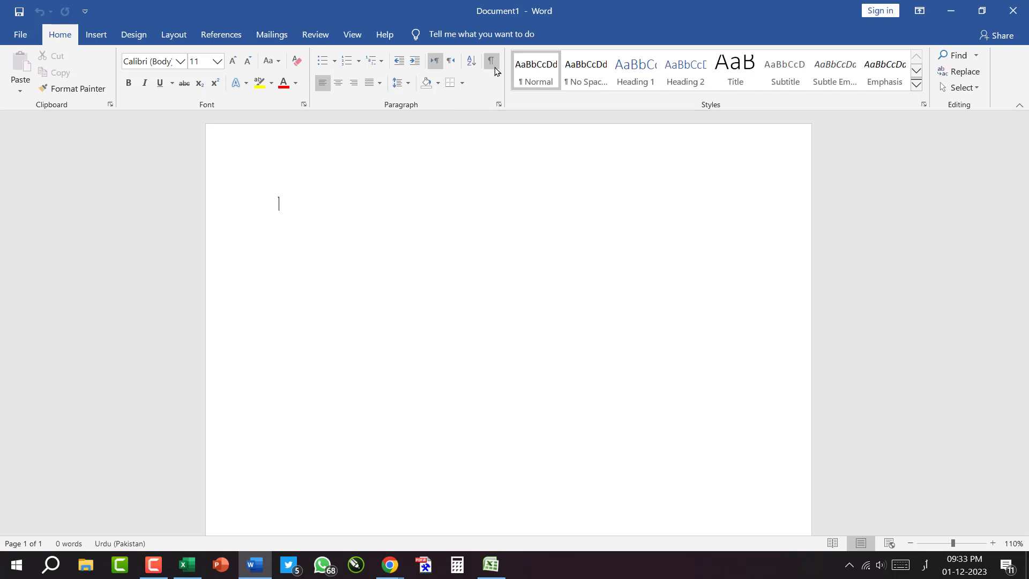
# Step: Look at the paragraph mark option in Word and switch back to the Book1 workbook in Excel
pyautogui.moveTo(501, 294)
pyautogui.mouseDown()
pyautogui.moveTo(492, 69)
pyautogui.moveTo(505, 78)
pyautogui.mouseUp()
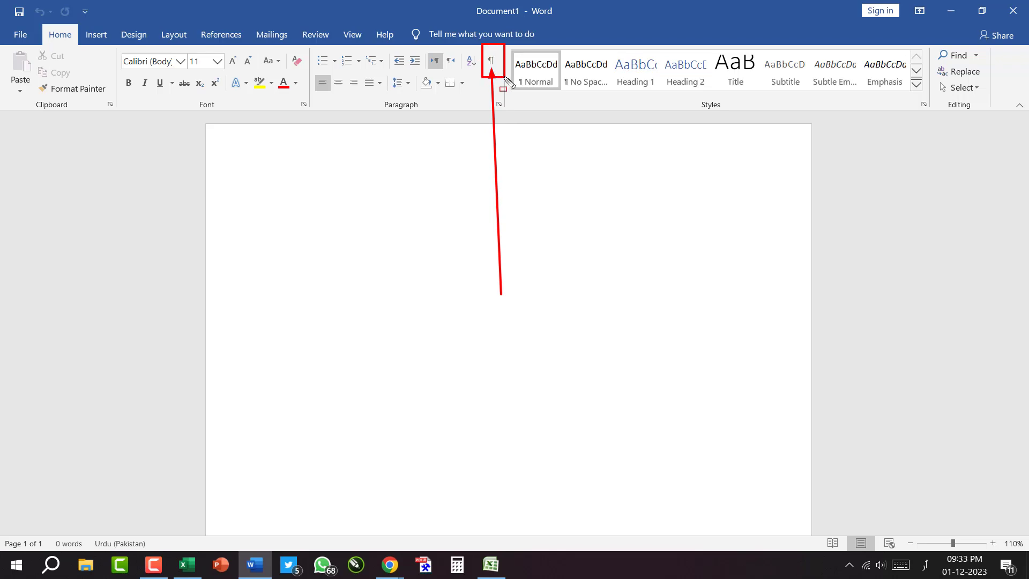
pyautogui.click(935, 12)
pyautogui.hotkey('alt', 'Tab')
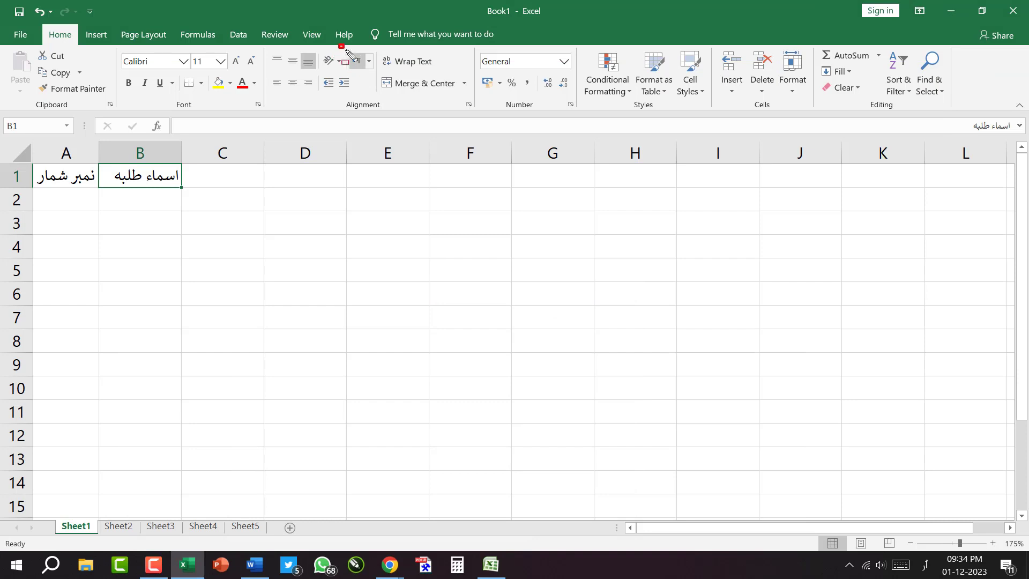
# Step: Set the text direction of the heading in cell B1 to Right-to-Left
pyautogui.moveTo(339, 45); pyautogui.dragTo(378, 75)
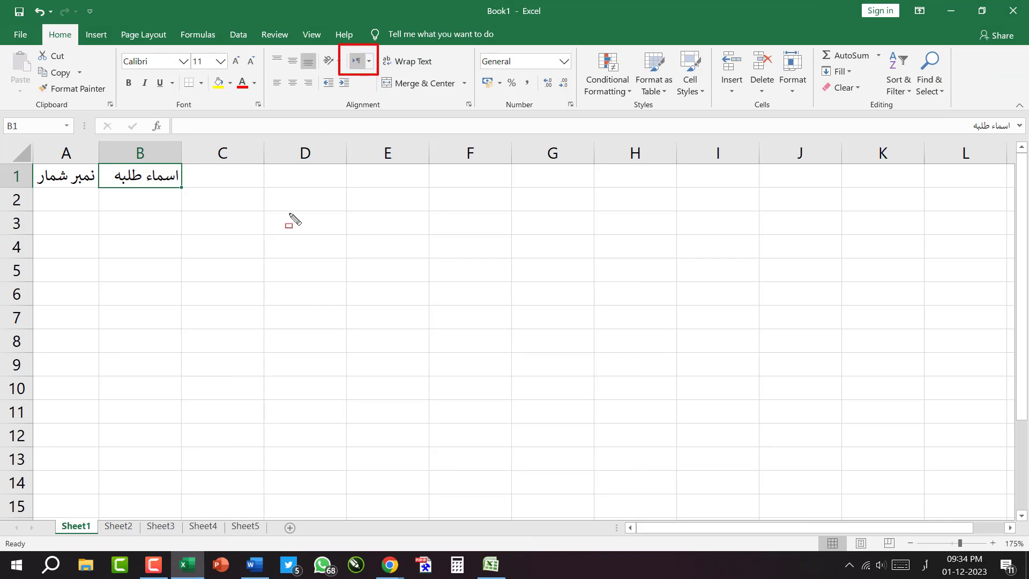
pyautogui.press('Escape')
pyautogui.hotkey('alt', 'Tab')
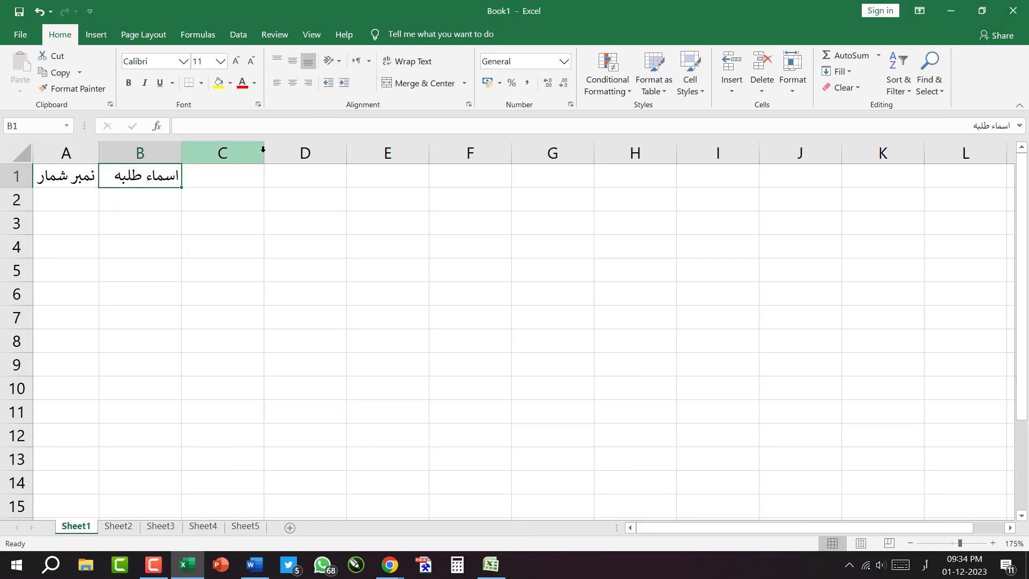
pyautogui.click(370, 61)
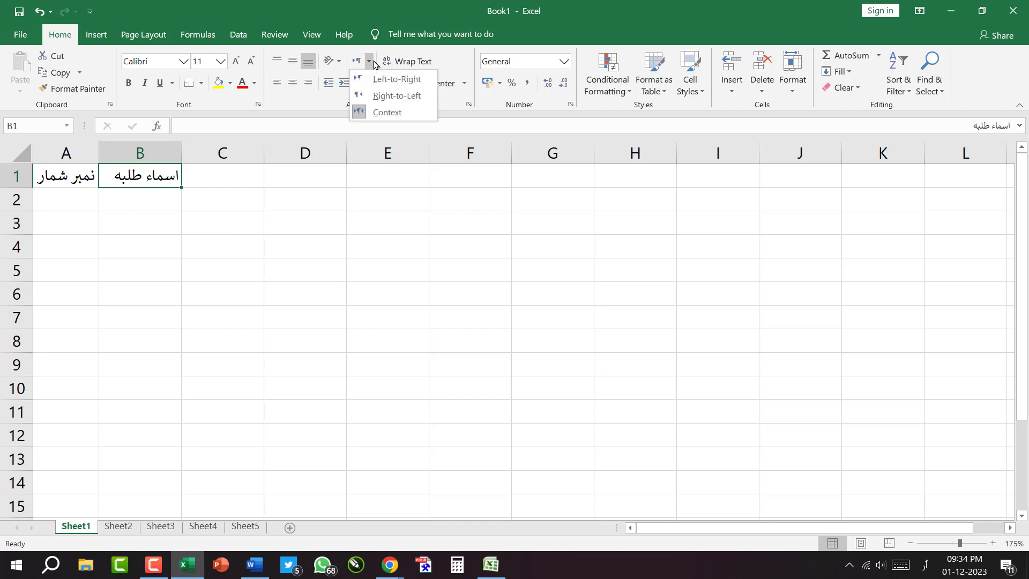
pyautogui.click(389, 97)
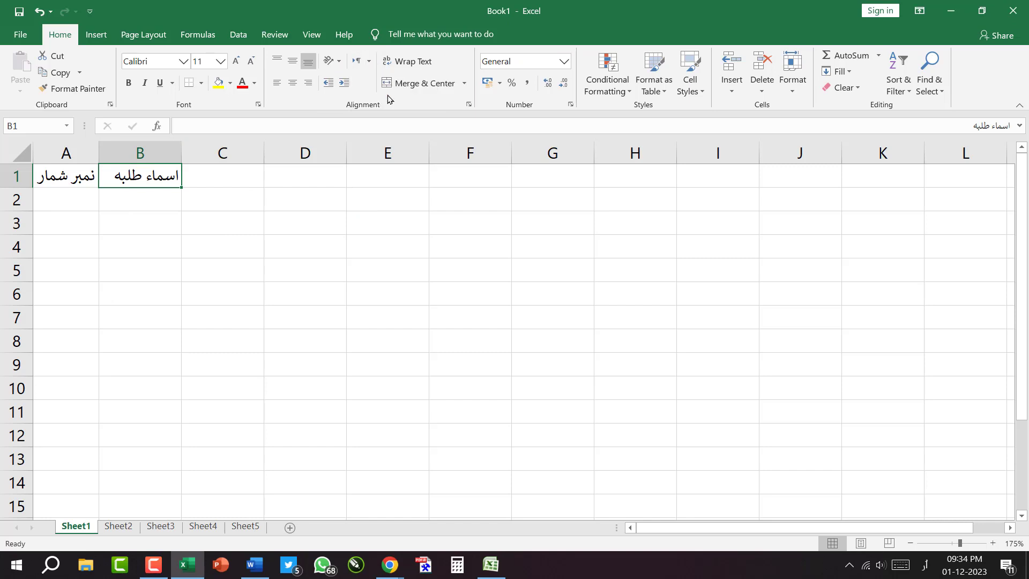
pyautogui.click(368, 68)
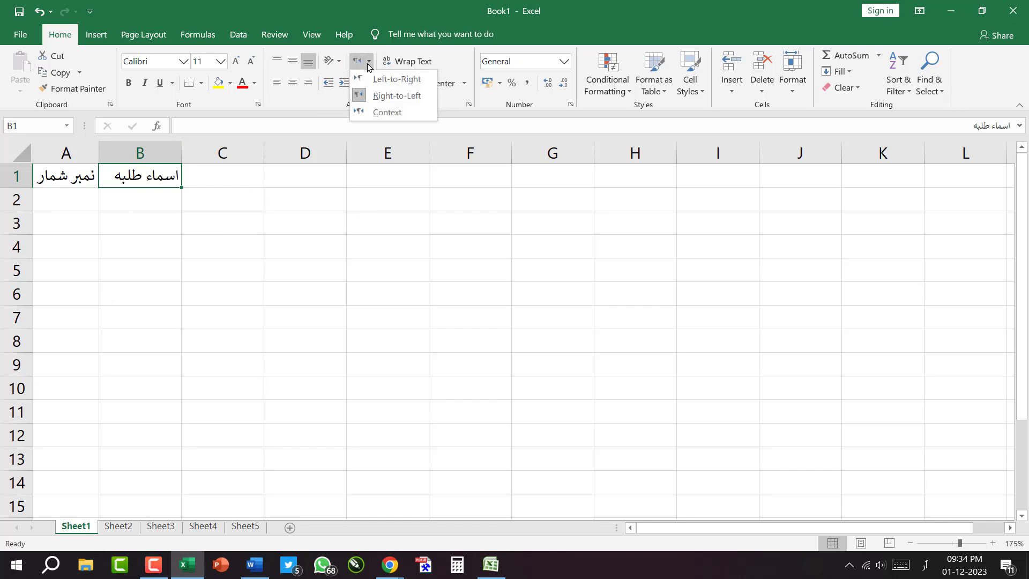
pyautogui.click(222, 325)
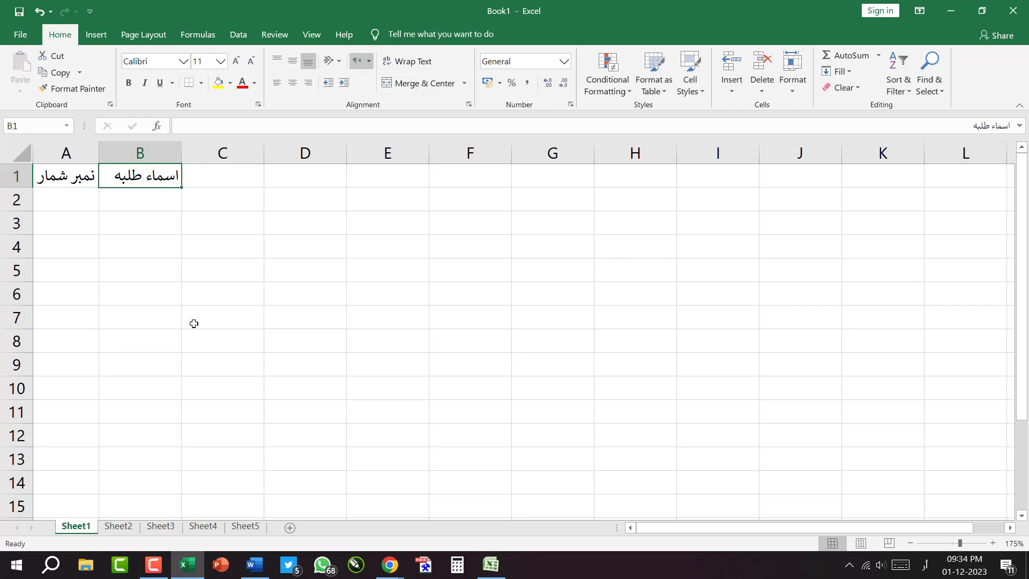
# Step: Examine the text direction choices for the empty cells B6 and C1
pyautogui.click(162, 292)
pyautogui.click(368, 65)
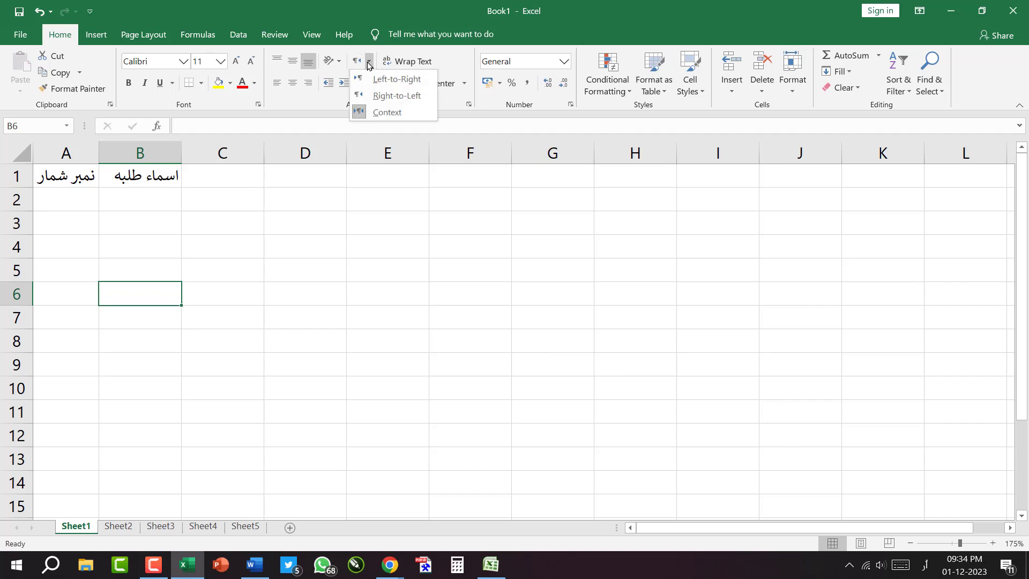
pyautogui.click(99, 275)
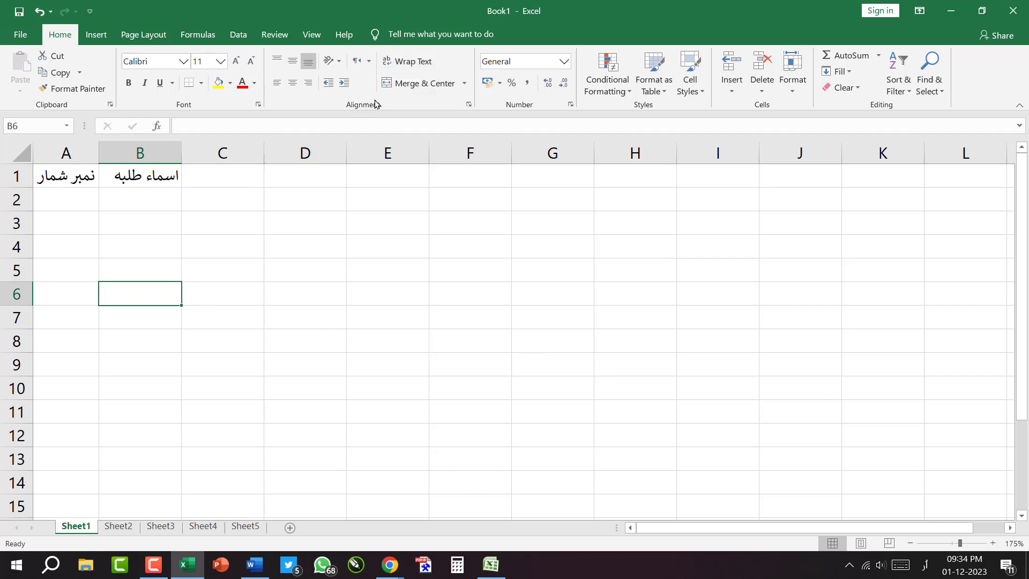
pyautogui.click(369, 63)
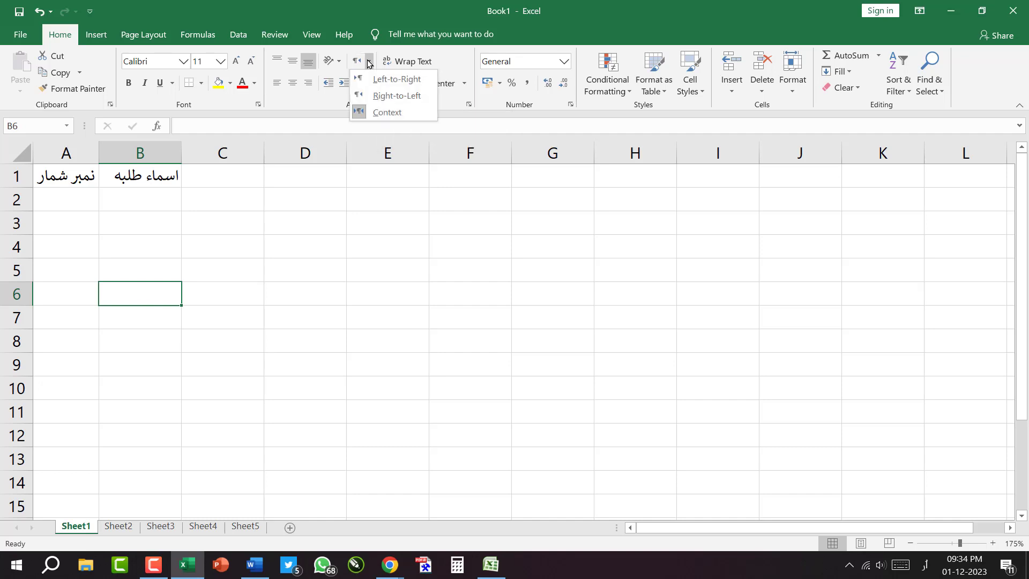
pyautogui.click(218, 181)
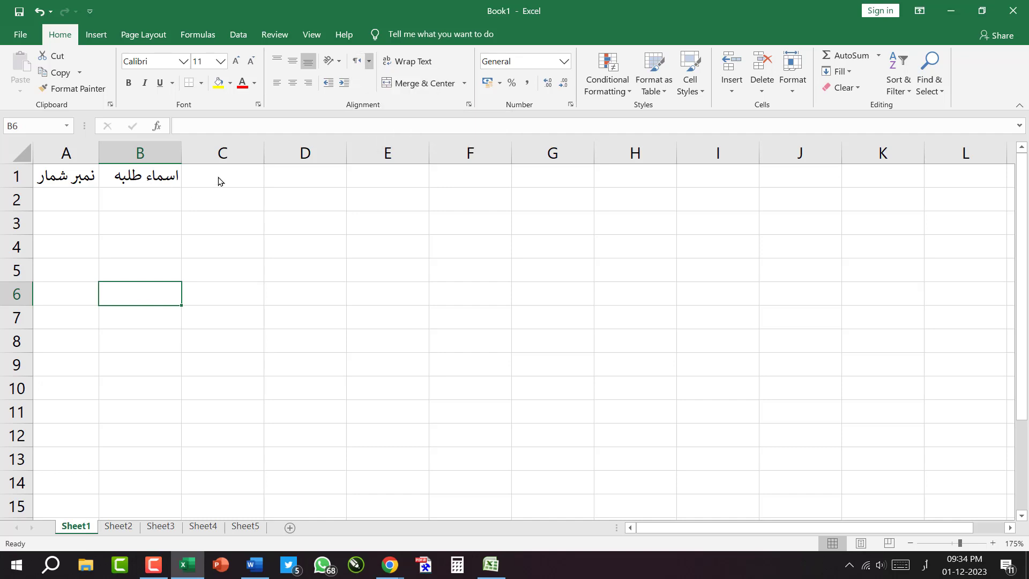
pyautogui.click(217, 175)
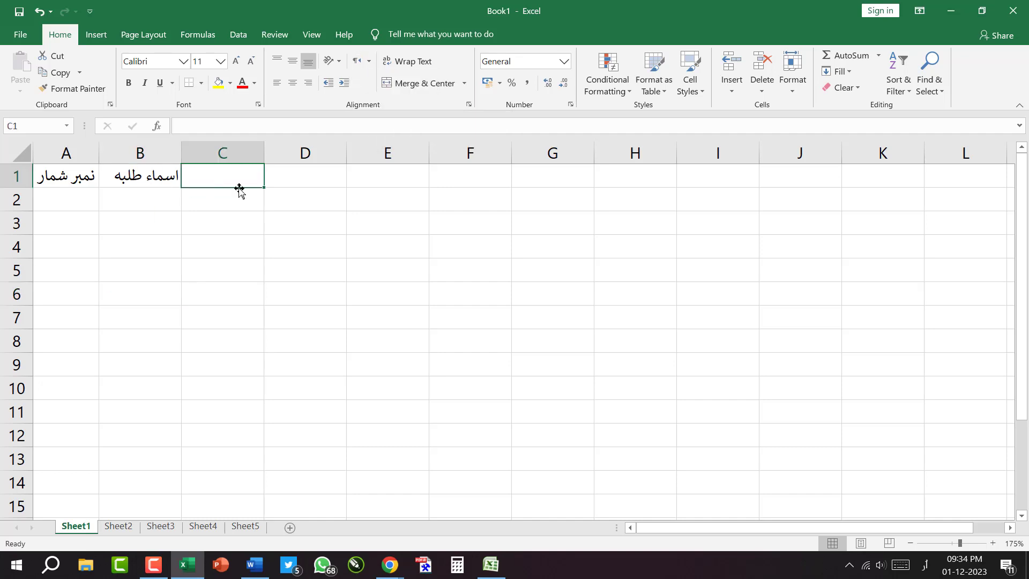
pyautogui.click(370, 62)
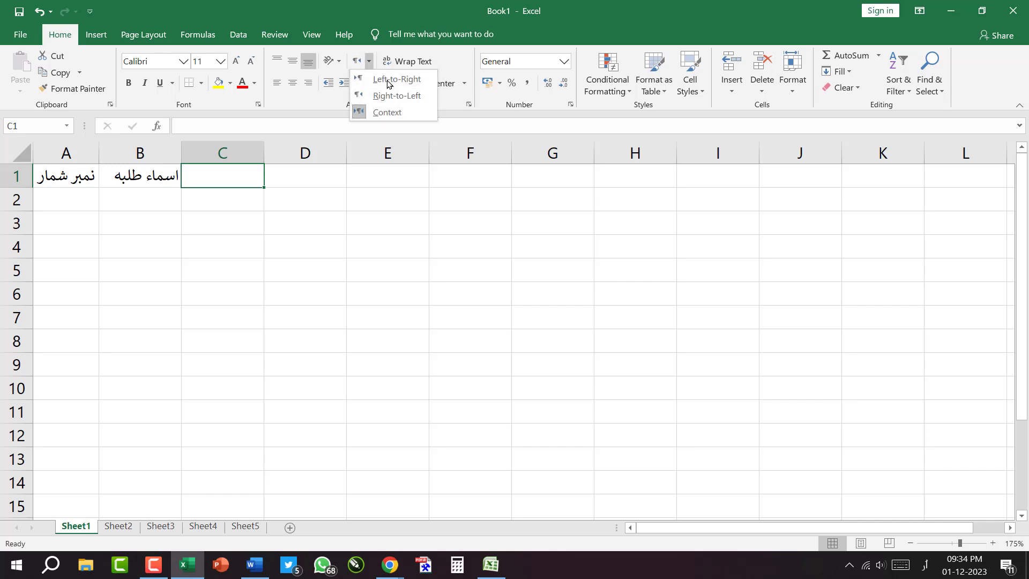
pyautogui.click(168, 238)
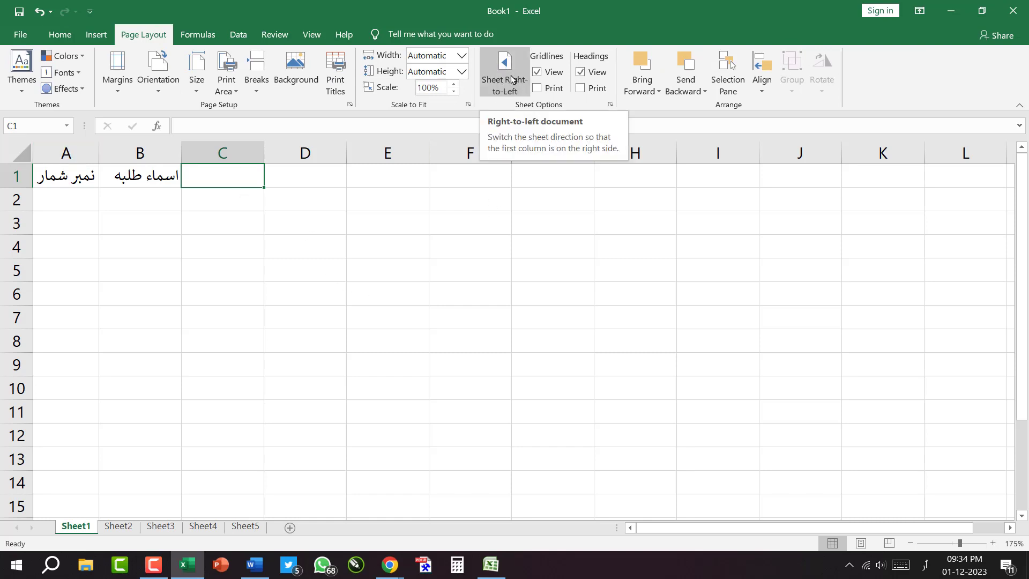
# Step: Switch Sheet1 to right-to-left direction and step through the cells around the headings in columns A and B
pyautogui.click(253, 295)
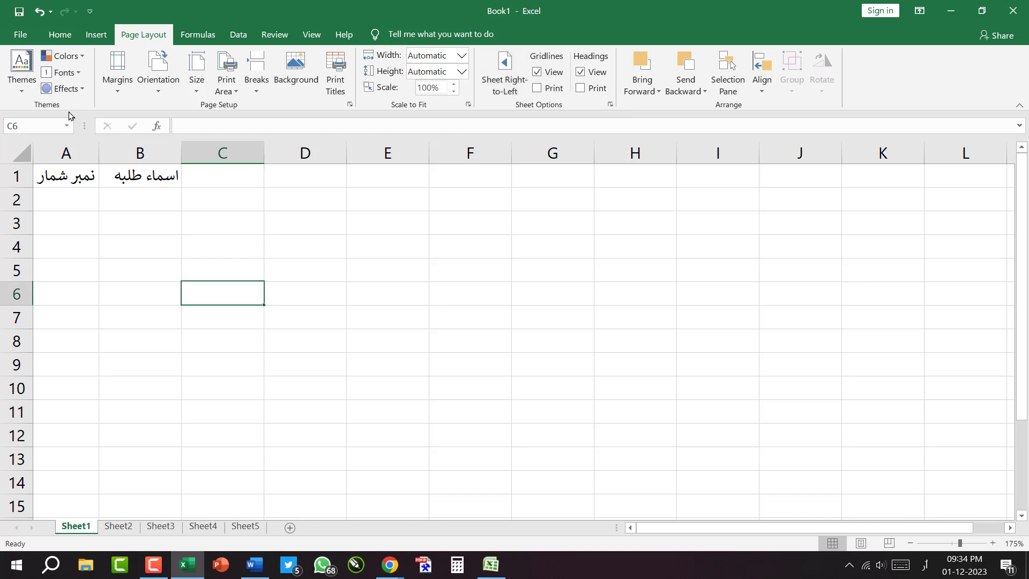
pyautogui.click(59, 35)
pyautogui.click(144, 35)
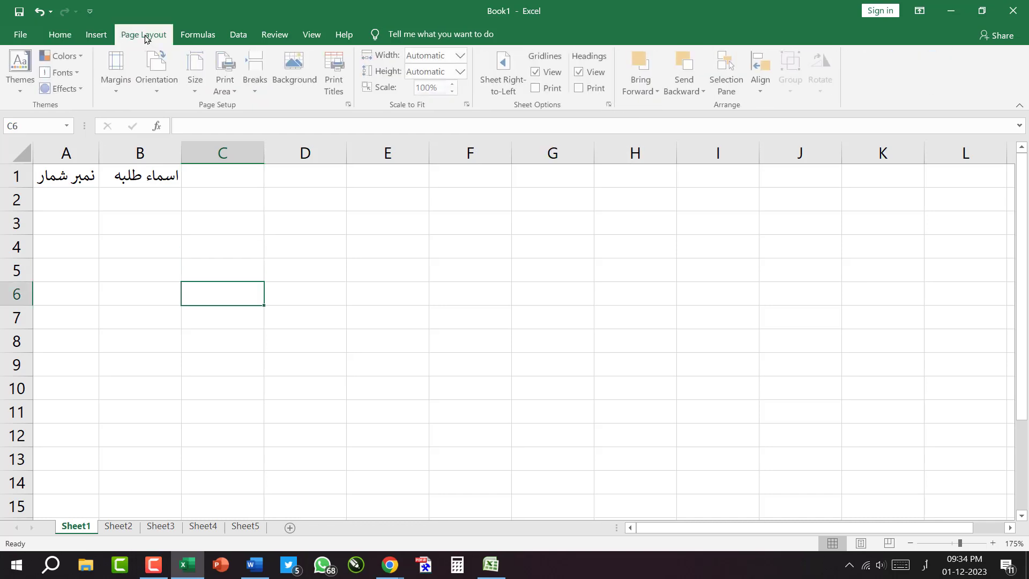
pyautogui.click(504, 82)
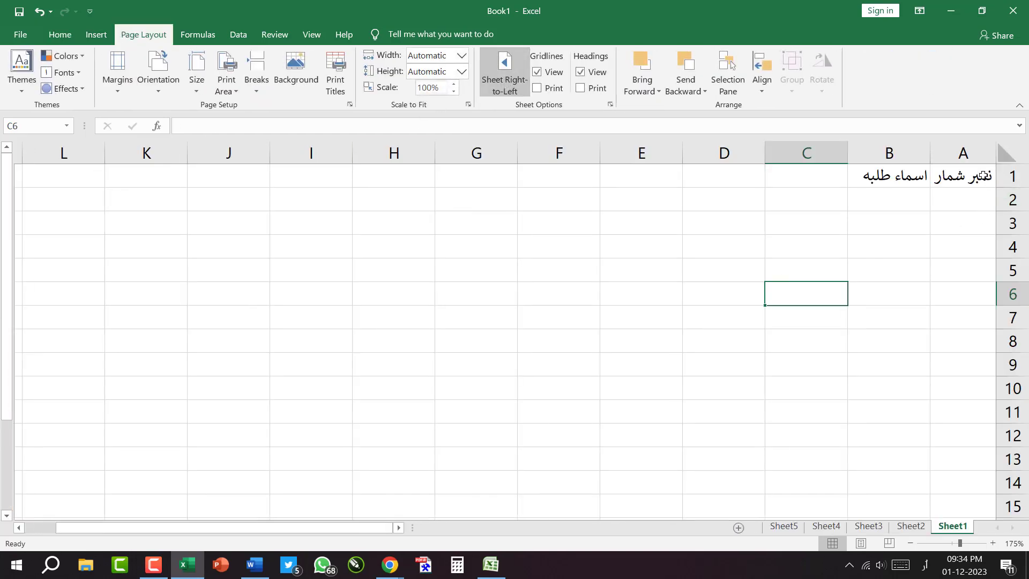
pyautogui.click(971, 205)
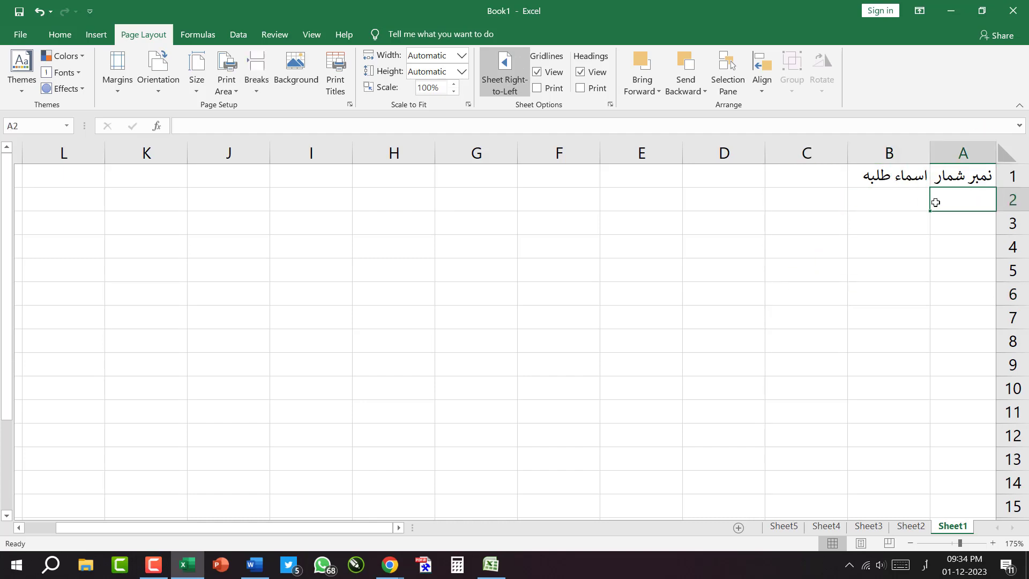
pyautogui.click(900, 183)
pyautogui.press('Up')
pyautogui.press('Right')
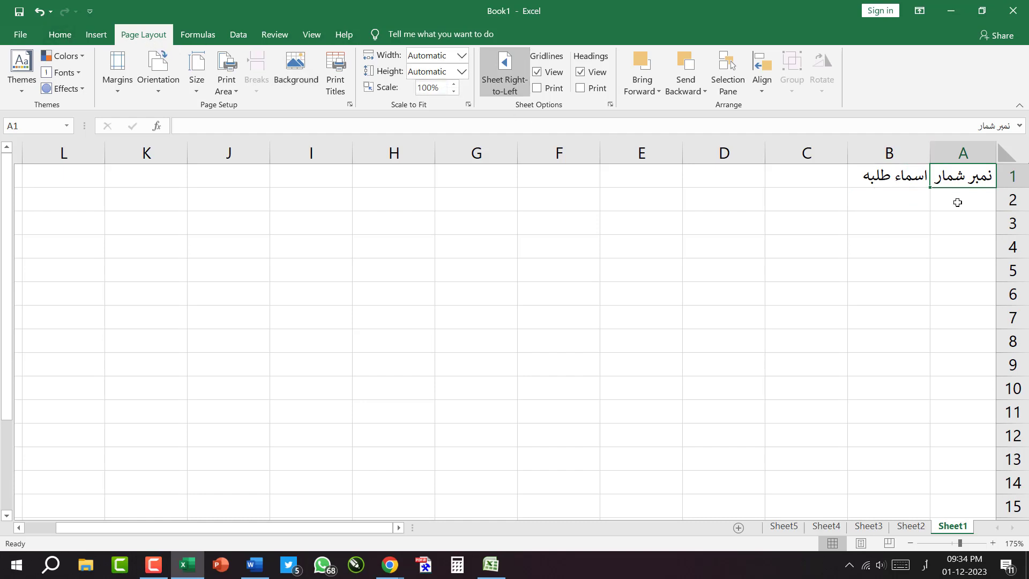
pyautogui.click(896, 201)
# Step: Review the text direction choices for the empty cells H5 and D2 on the right-to-left sheet
pyautogui.click(60, 34)
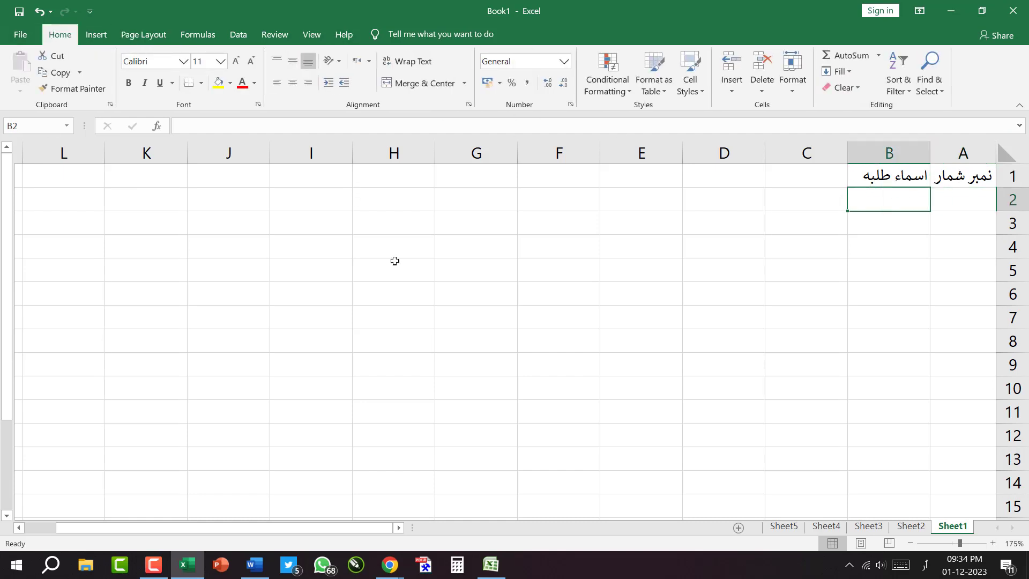
pyautogui.click(406, 262)
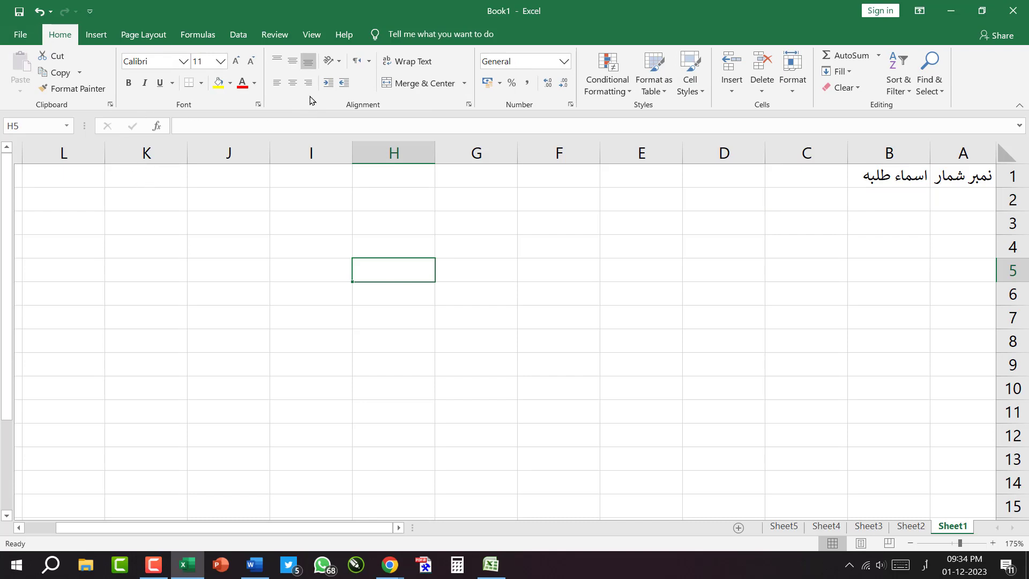
pyautogui.click(369, 63)
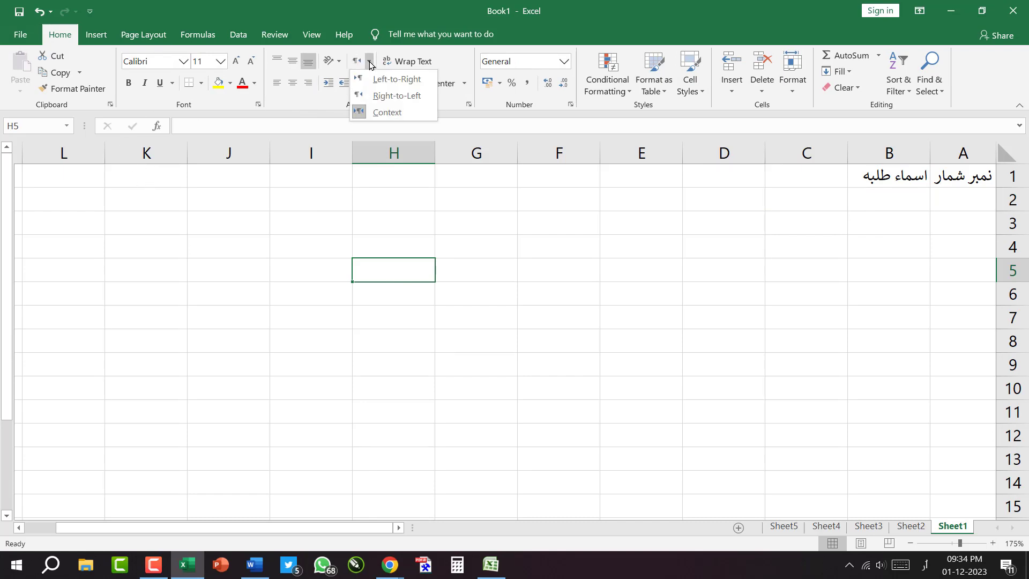
pyautogui.click(730, 170)
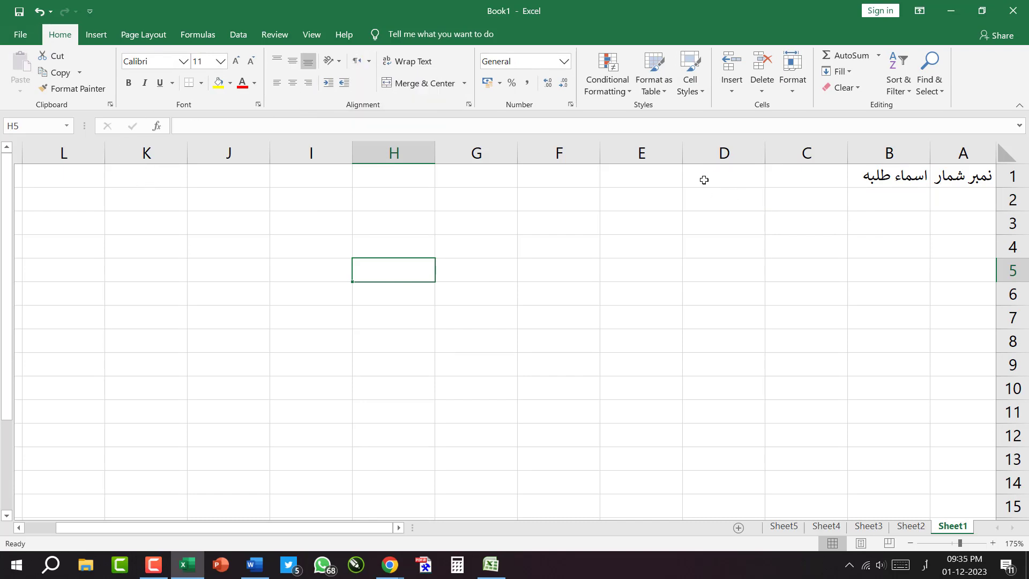
pyautogui.click(704, 180)
pyautogui.click(694, 301)
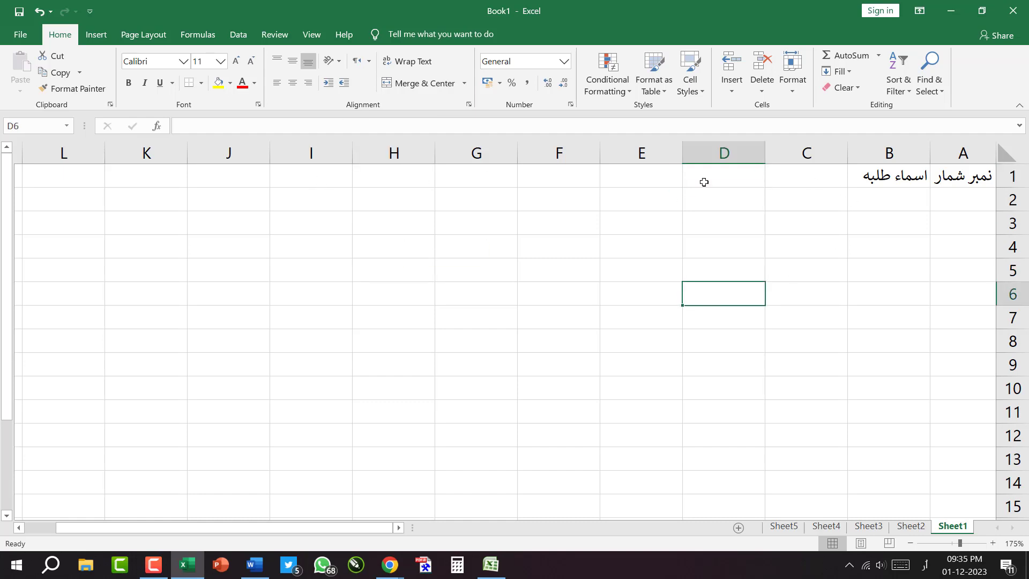
pyautogui.click(755, 230)
pyautogui.click(718, 204)
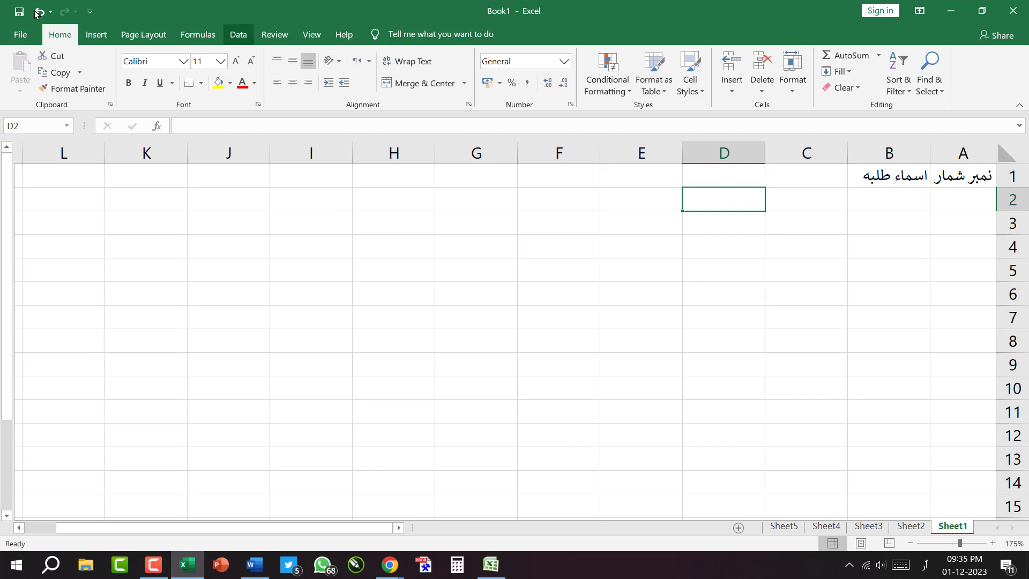
pyautogui.click(368, 63)
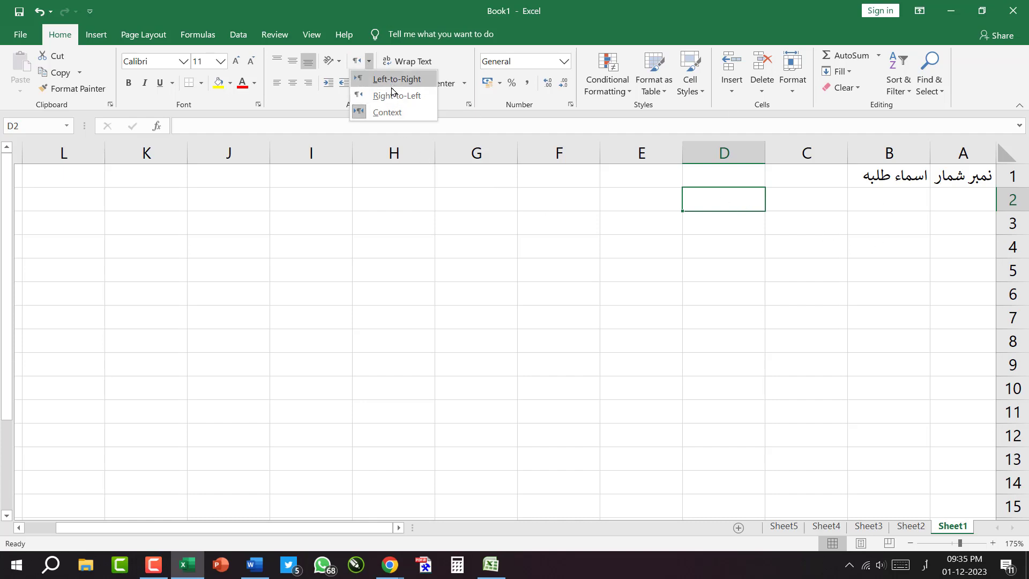
pyautogui.click(691, 304)
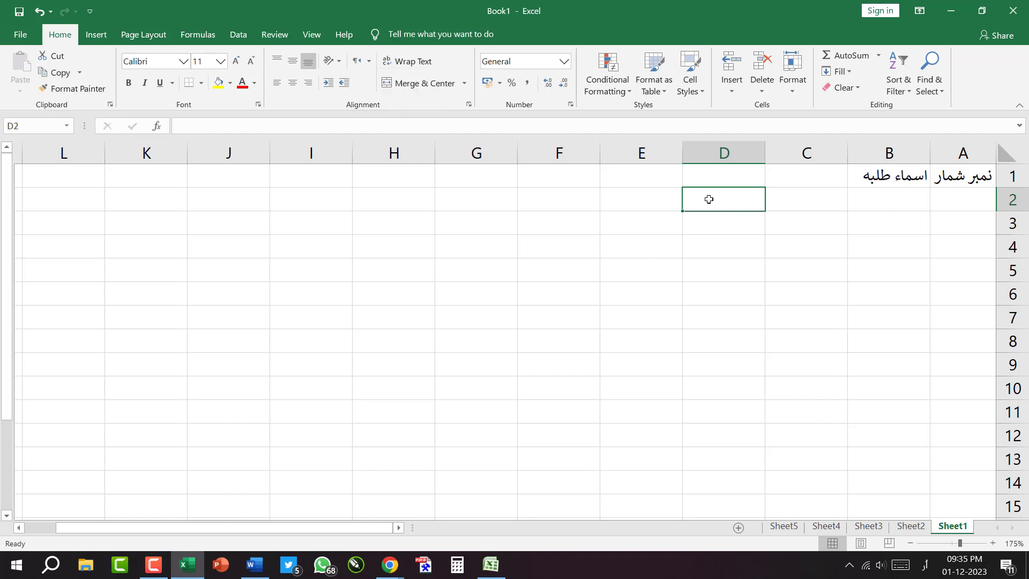
# Step: Switch the keyboard language to English and enter 6584 in cell D2 and -568 in cell D3
pyautogui.hotkey('alt', 'shift')
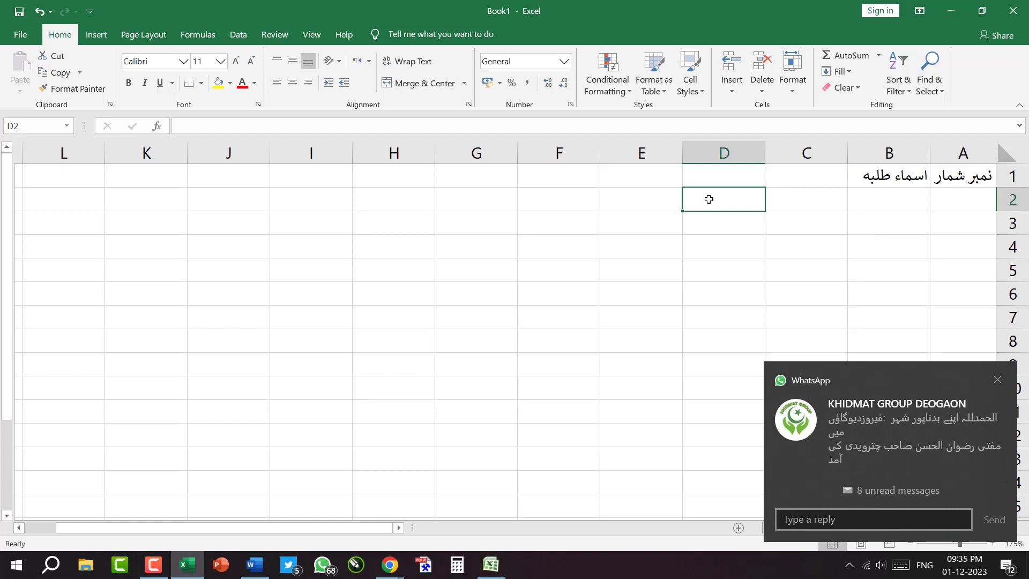
pyautogui.write('6584')
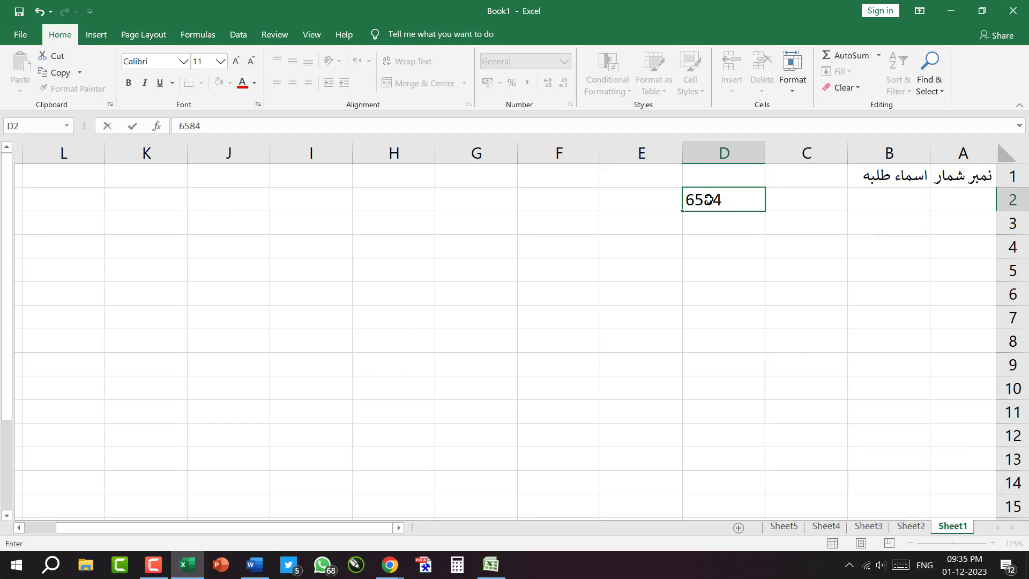
pyautogui.press('Return')
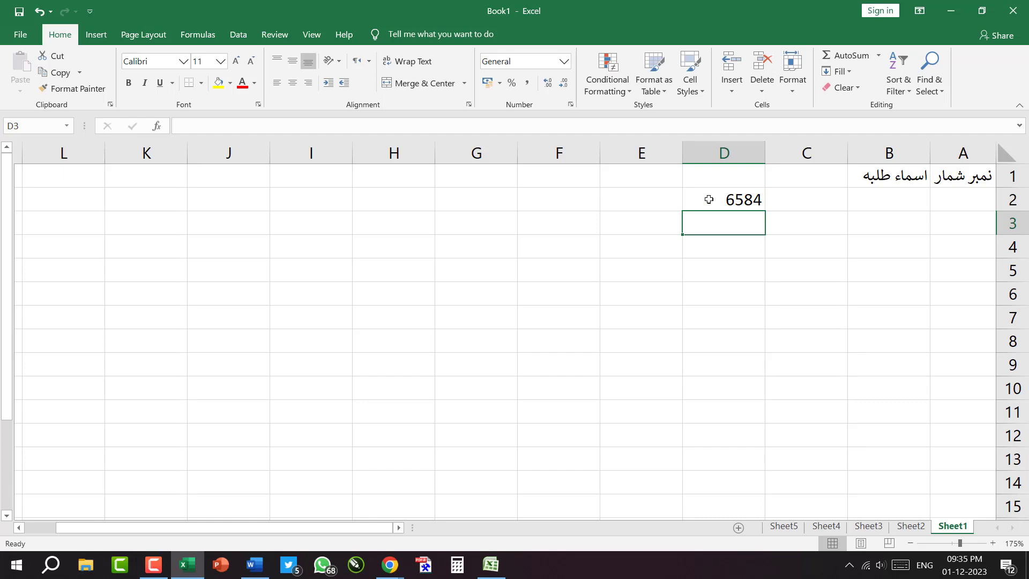
pyautogui.write('-568')
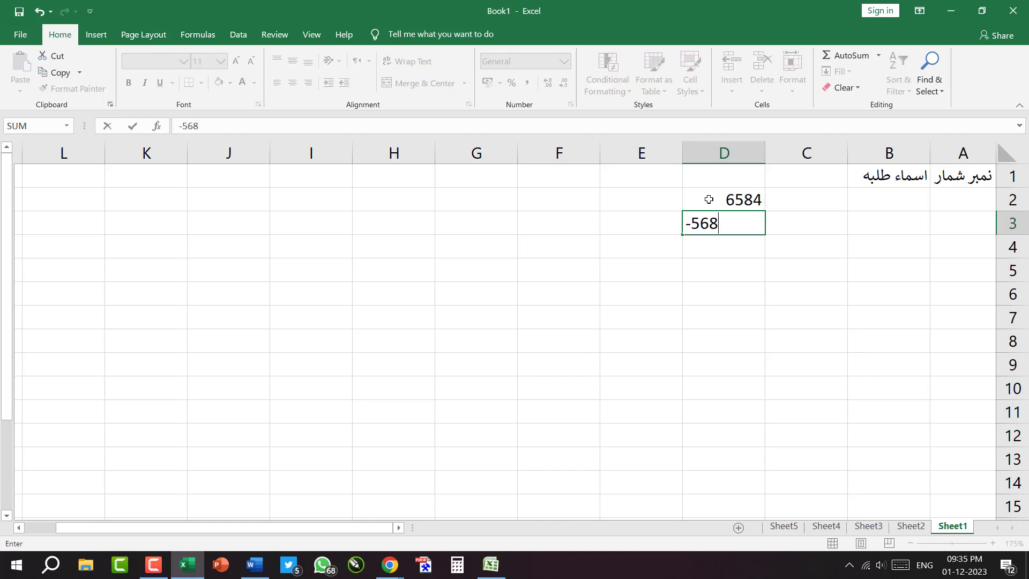
pyautogui.press('Return')
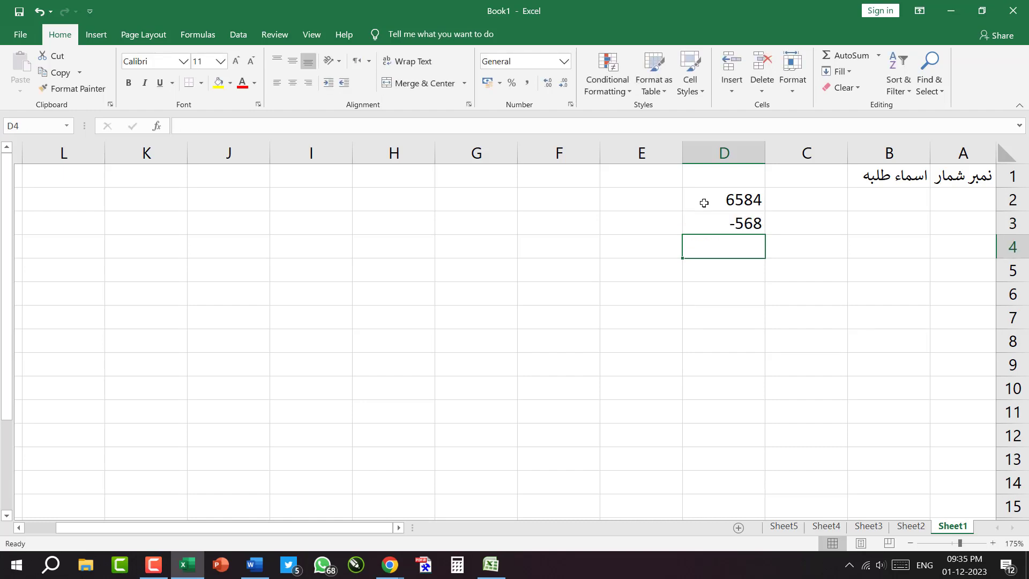
# Step: Set the text direction of the negative number in cell D3 to Right-to-Left
pyautogui.click(746, 223)
pyautogui.scroll(6, 740, 224)
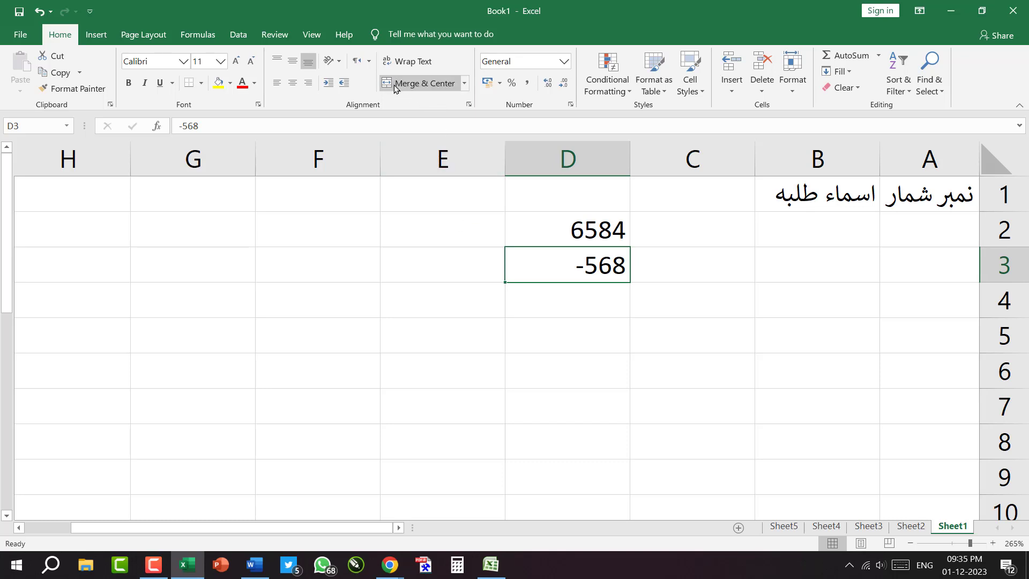
pyautogui.click(370, 62)
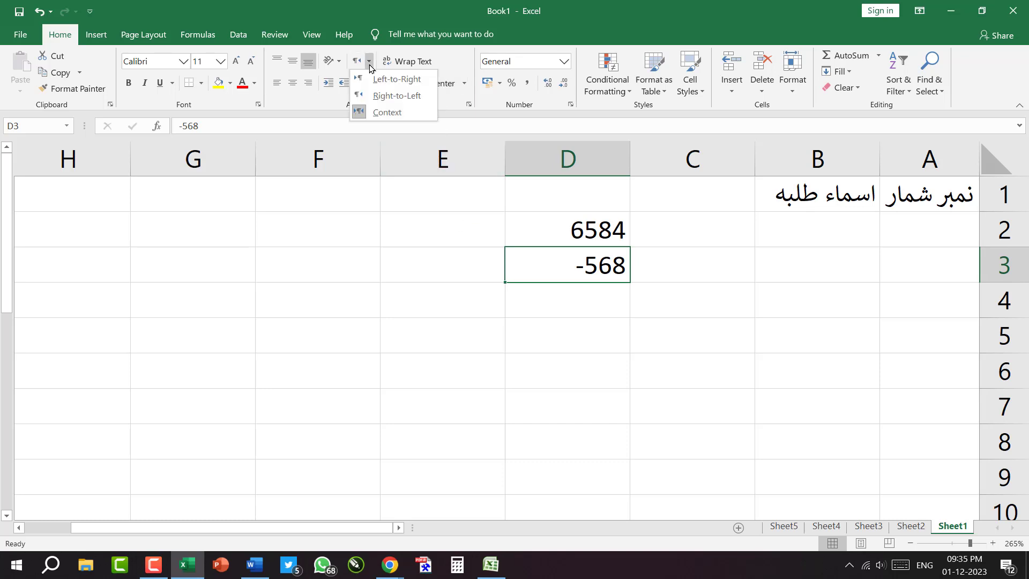
pyautogui.click(378, 96)
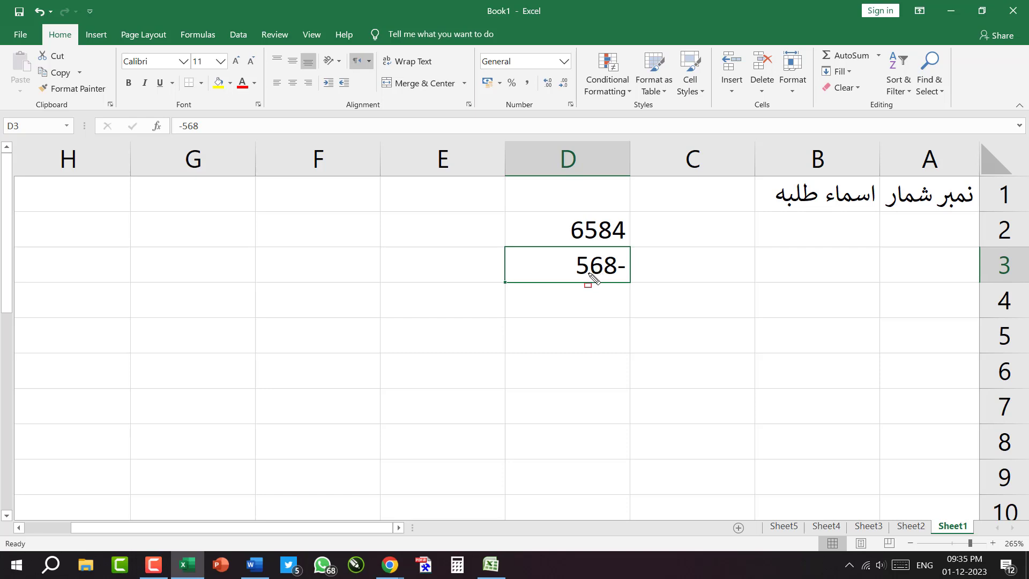
pyautogui.moveTo(501, 242); pyautogui.dragTo(633, 284)
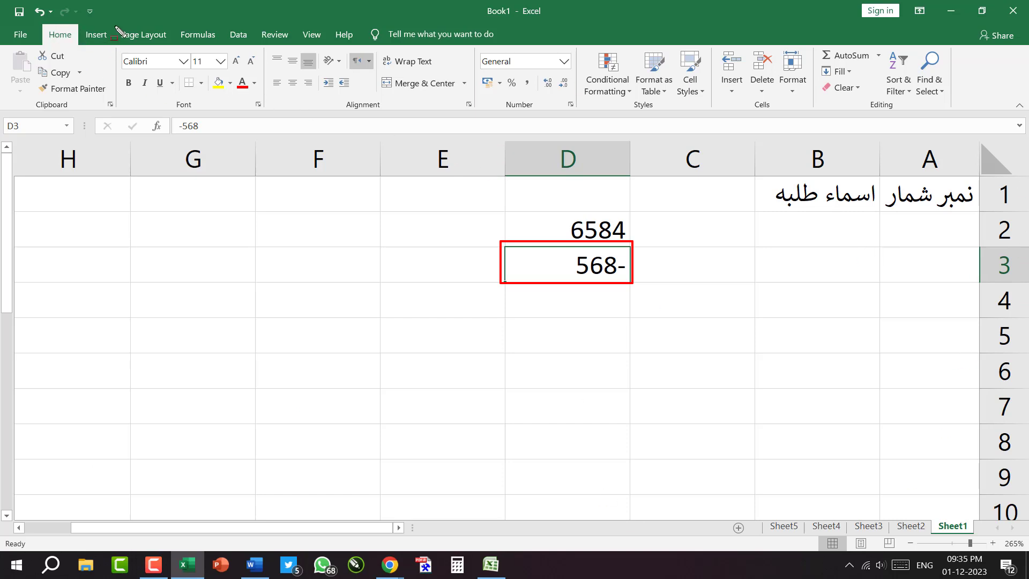
# Step: Switch Sheet1 to left-to-right layout and back to right-to-left, checking where columns A and B start
pyautogui.moveTo(111, 21); pyautogui.dragTo(173, 47)
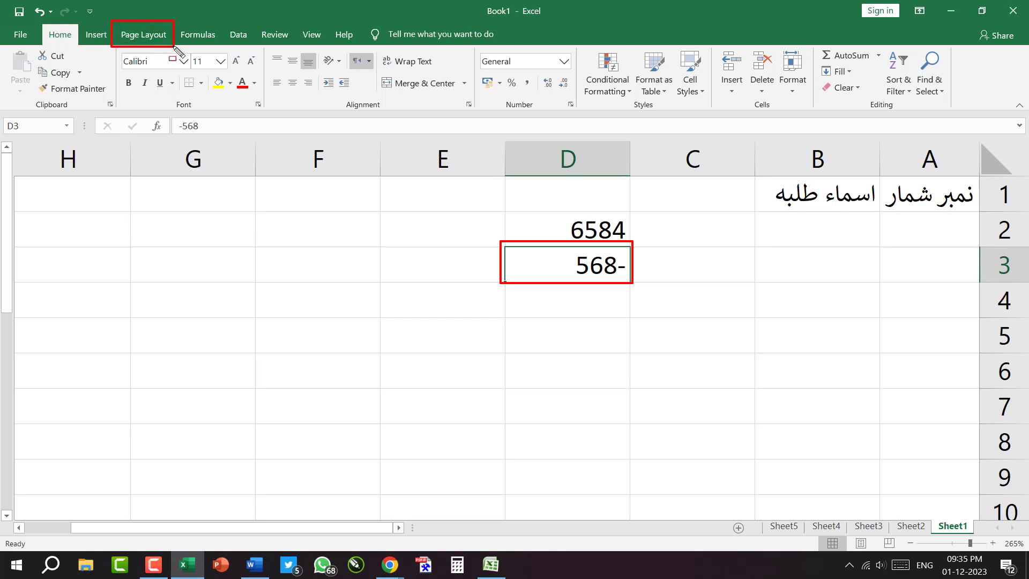
pyautogui.click(144, 34)
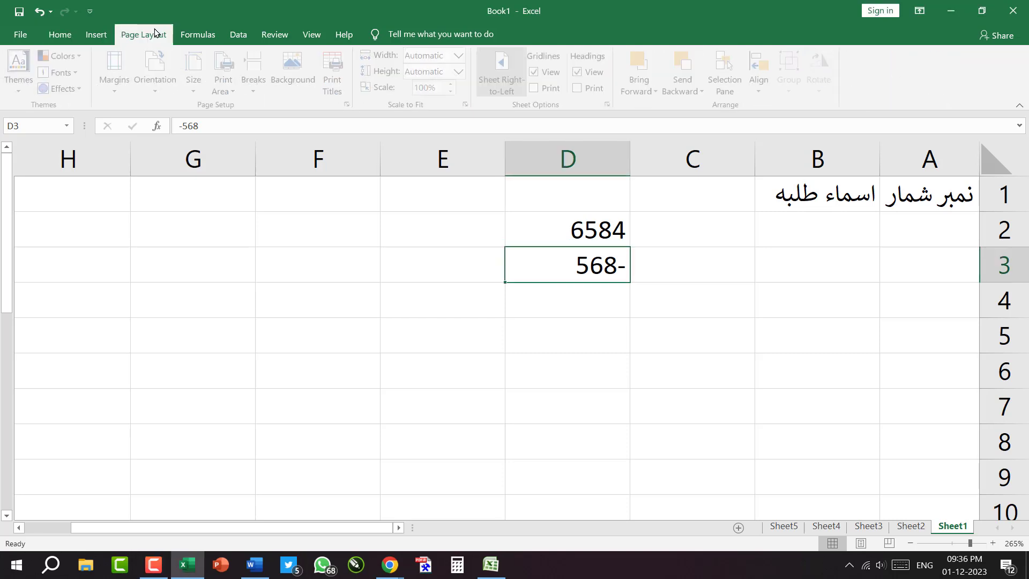
pyautogui.click(506, 69)
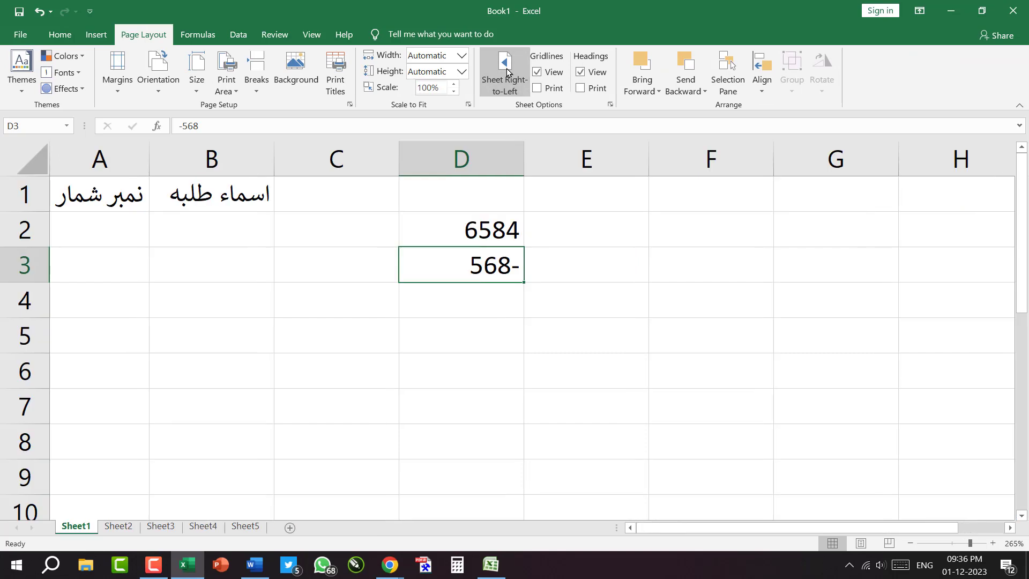
pyautogui.click(506, 70)
pyautogui.click(906, 251)
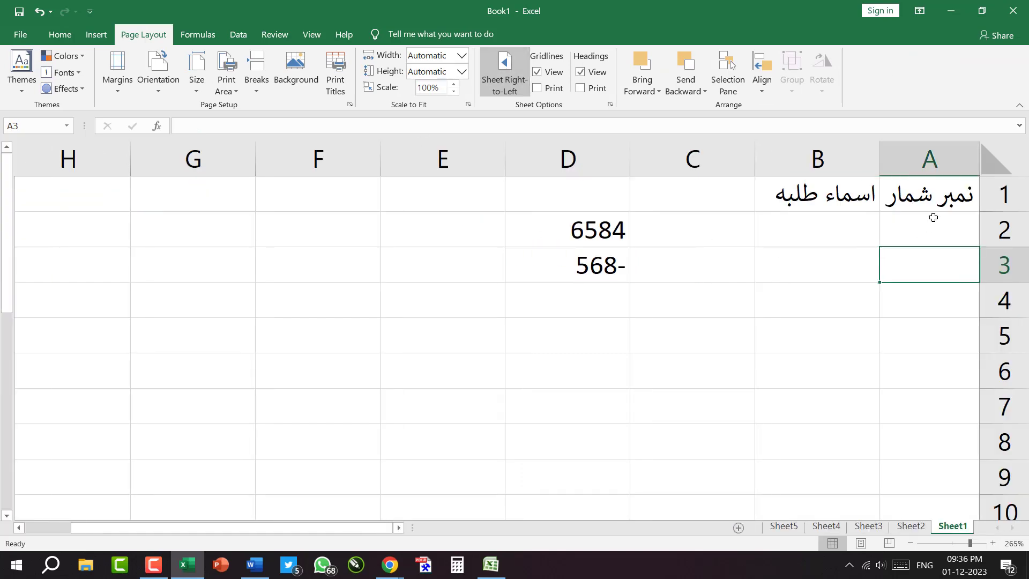
pyautogui.click(933, 199)
pyautogui.click(780, 228)
pyautogui.click(617, 435)
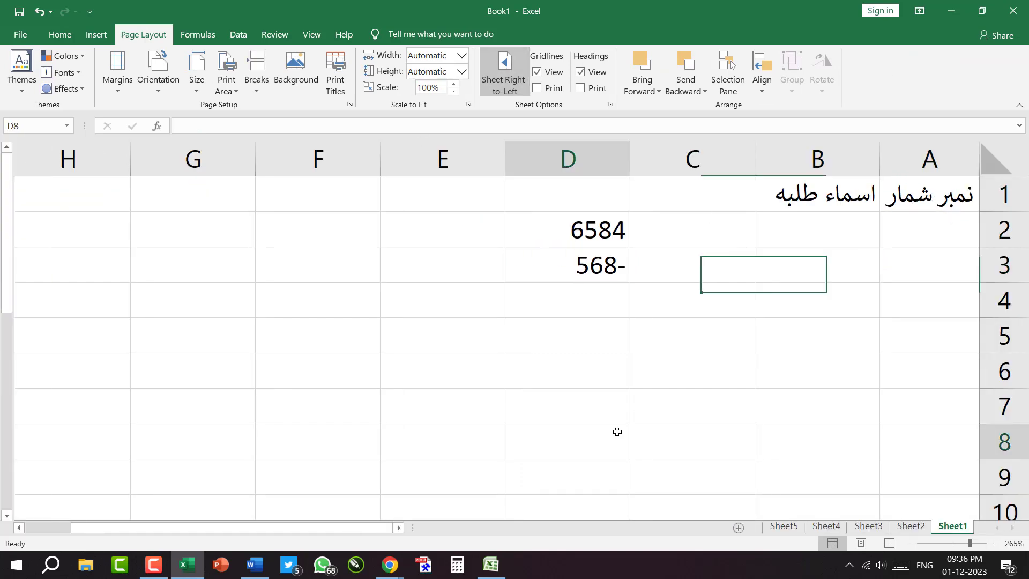
# Step: Review the text direction choices for empty cell E4 and the description of the Wrap Text command
pyautogui.click(60, 34)
pyautogui.click(431, 284)
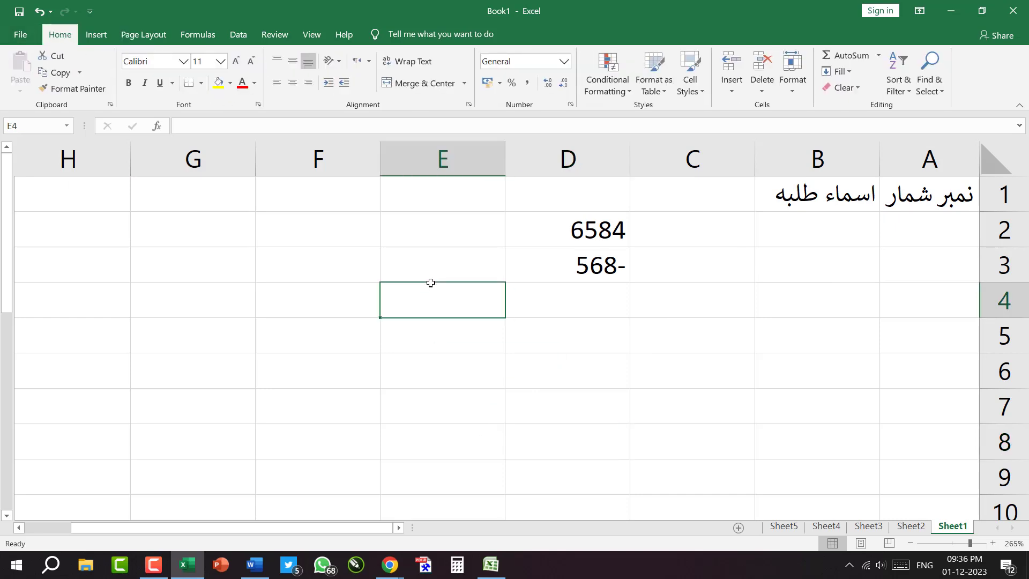
pyautogui.click(369, 61)
pyautogui.click(369, 62)
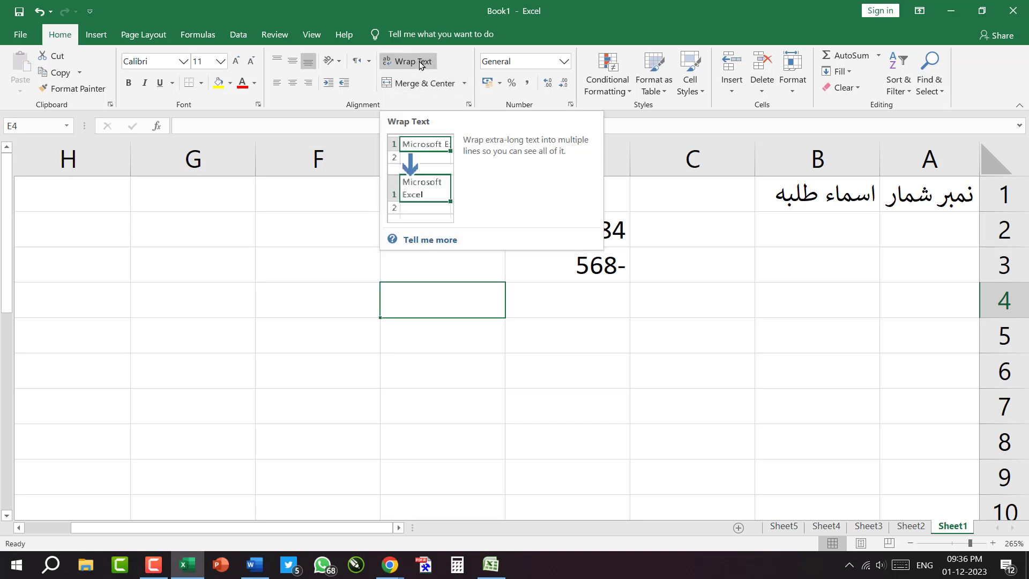
pyautogui.click(533, 415)
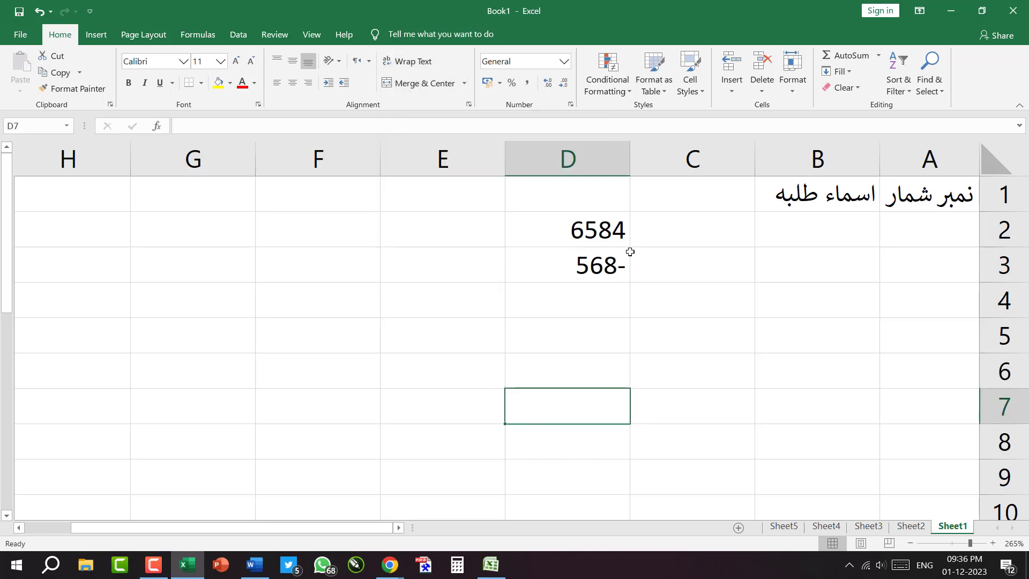
pyautogui.click(594, 238)
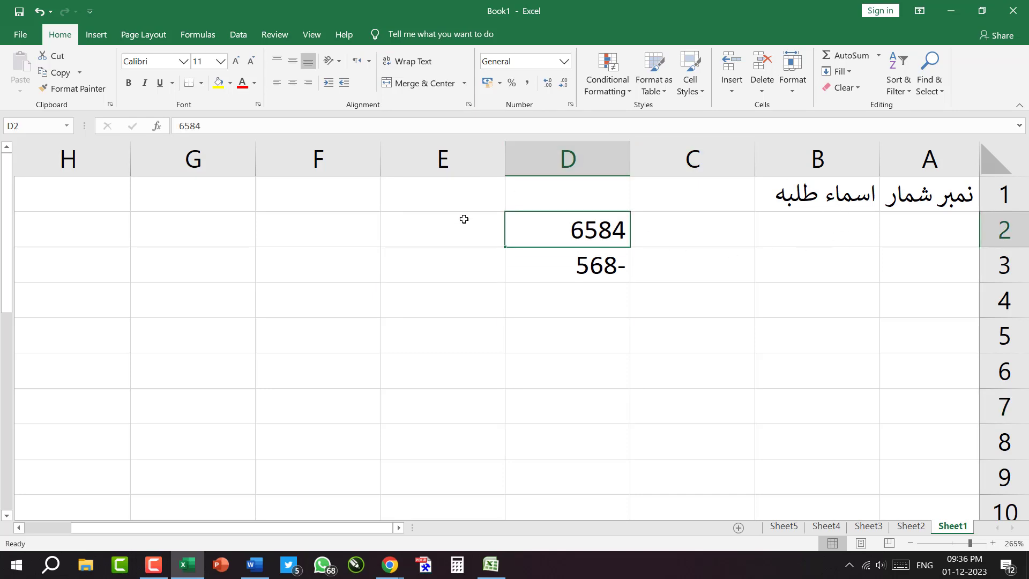
pyautogui.click(813, 310)
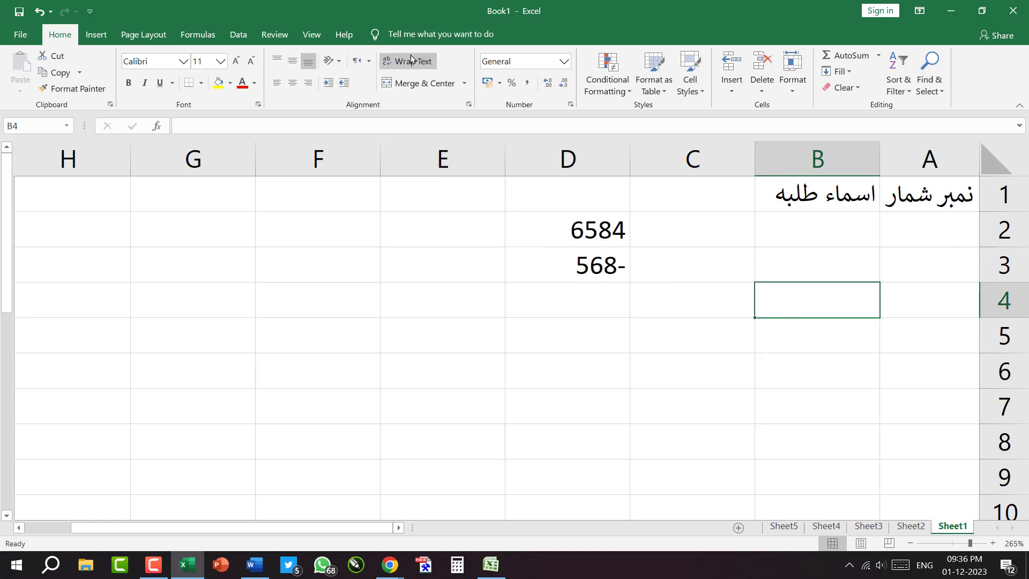
pyautogui.click(554, 397)
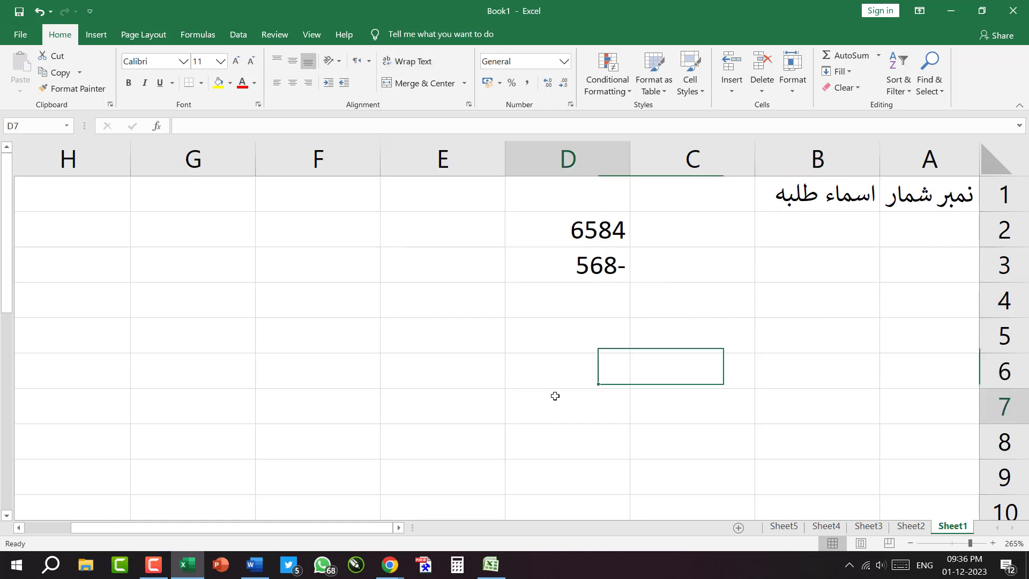
pyautogui.click(804, 198)
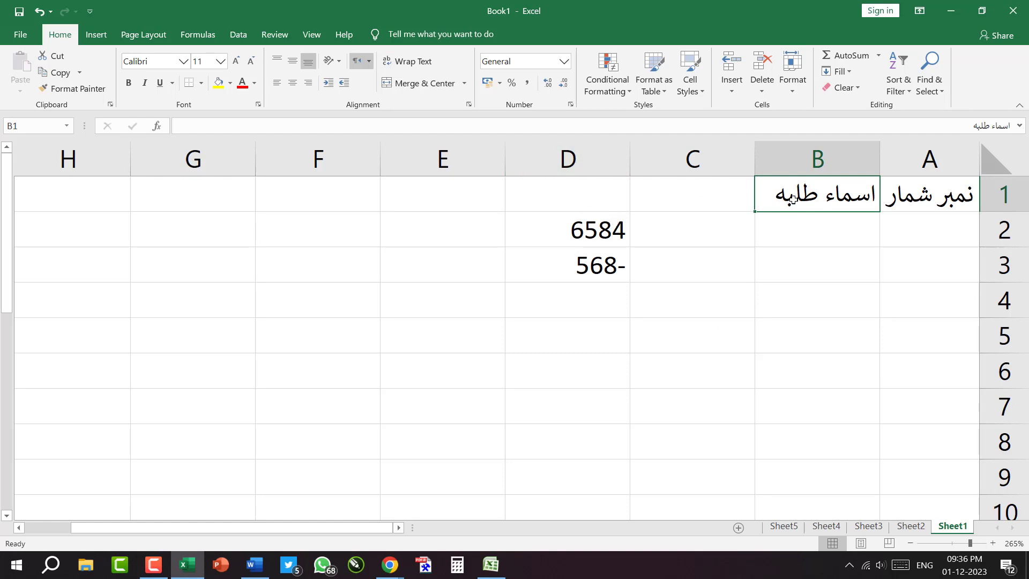
# Step: Clear the numbers from cells D2 and D3 and select the empty cell B5
pyautogui.moveTo(591, 234); pyautogui.dragTo(593, 268)
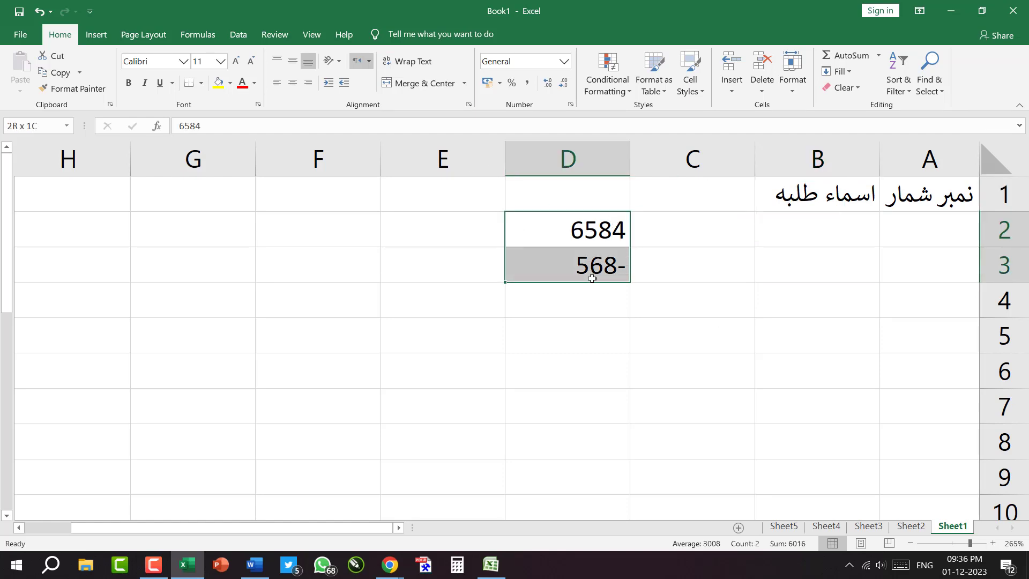
pyautogui.press('Delete')
pyautogui.click(734, 244)
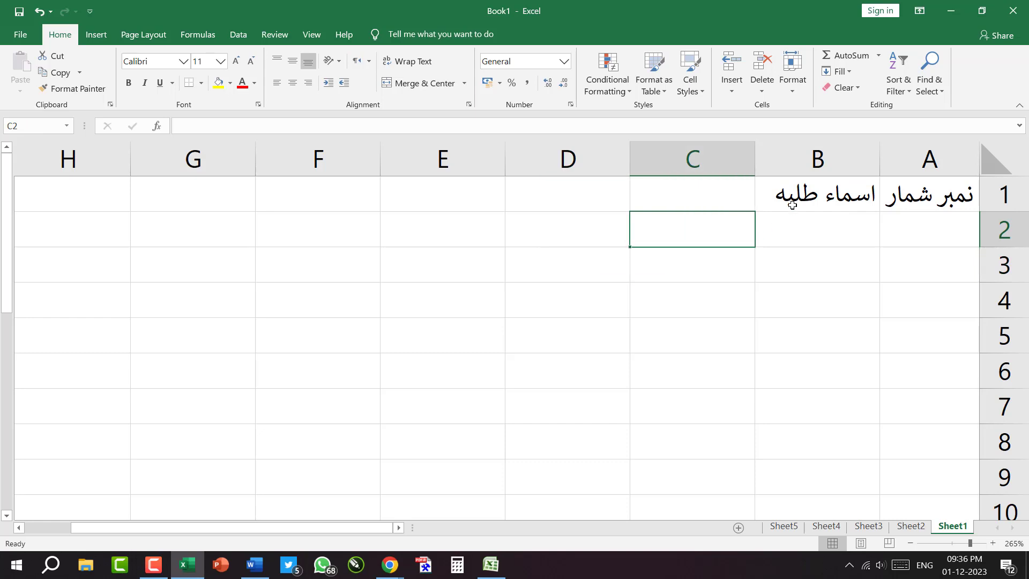
pyautogui.click(794, 204)
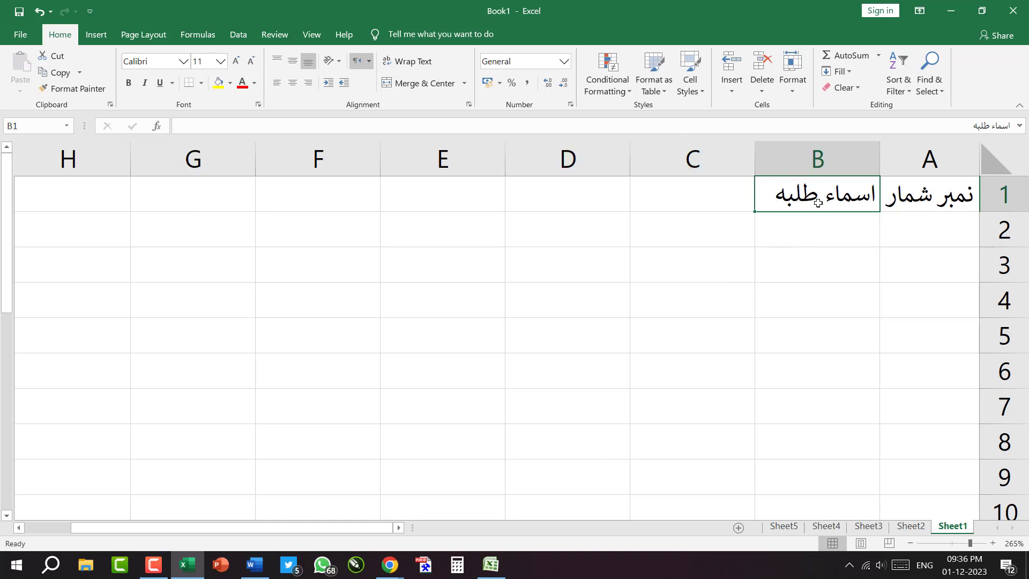
pyautogui.click(808, 341)
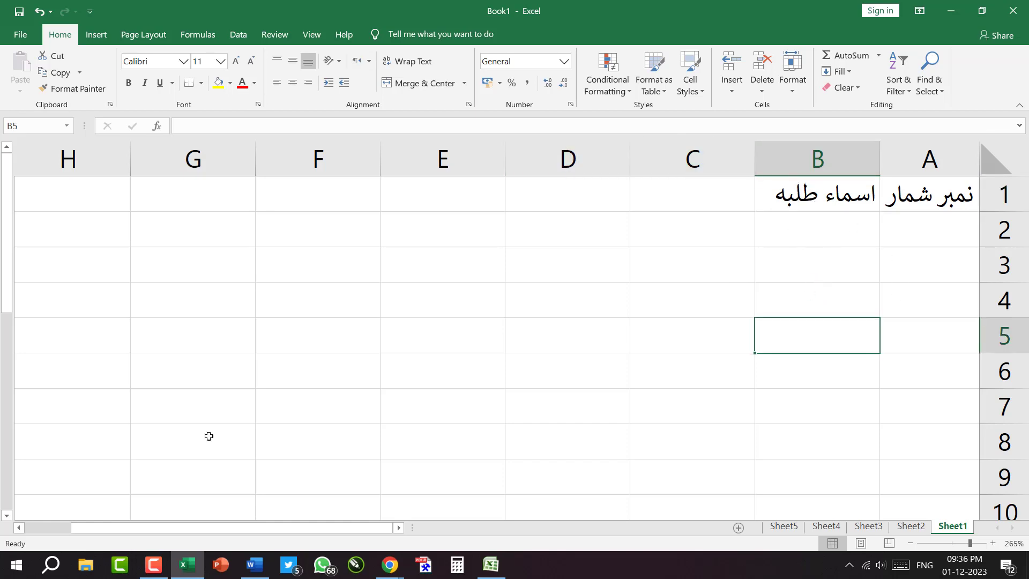
# Step: Switch to Word, open the recent document سالانہ رپورٹ.2022.23 and select its first body paragraph
pyautogui.moveTo(379, 571)
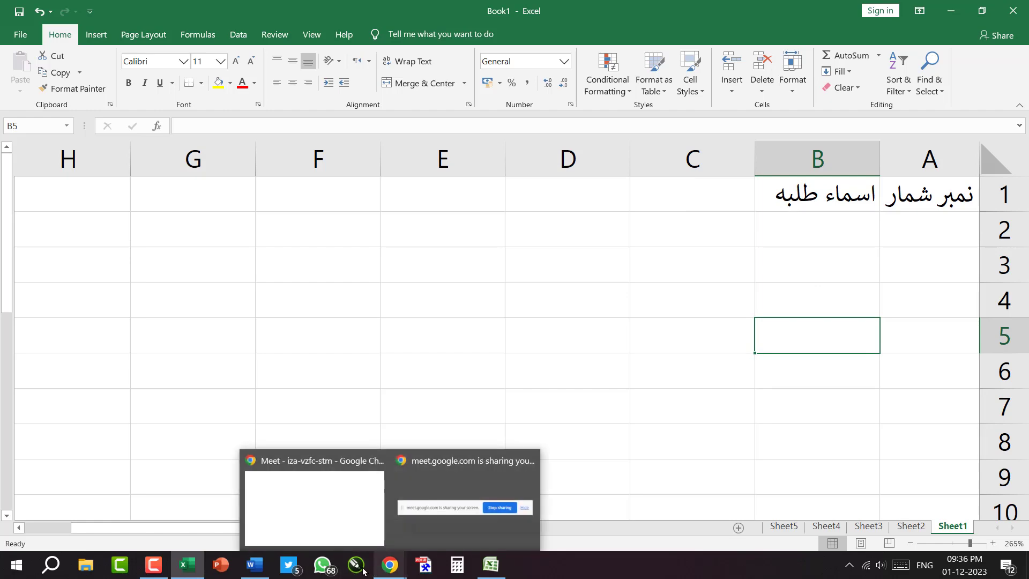
pyautogui.click(255, 564)
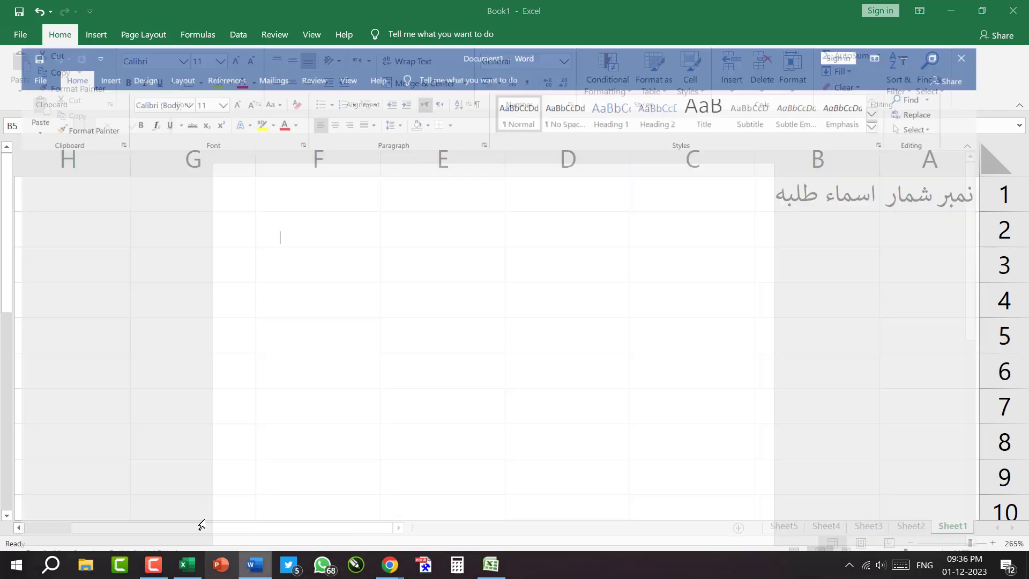
pyautogui.click(19, 33)
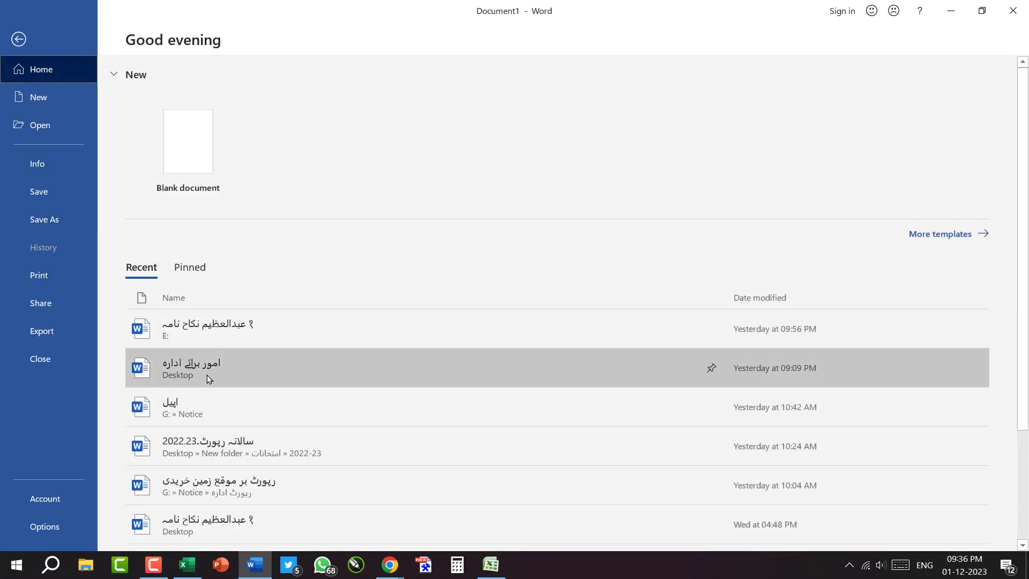
pyautogui.click(241, 447)
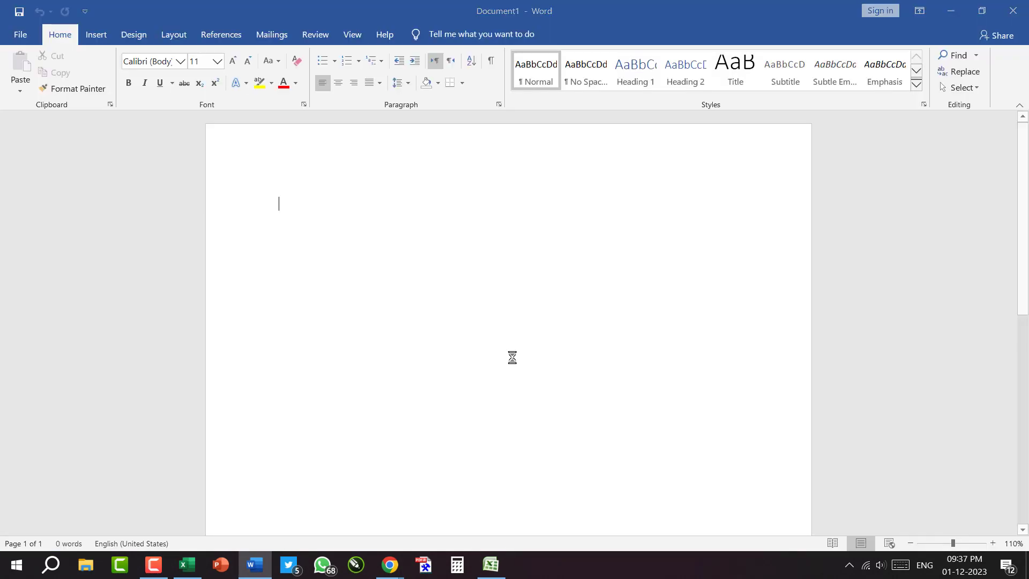
pyautogui.scroll(-3, 728, 237)
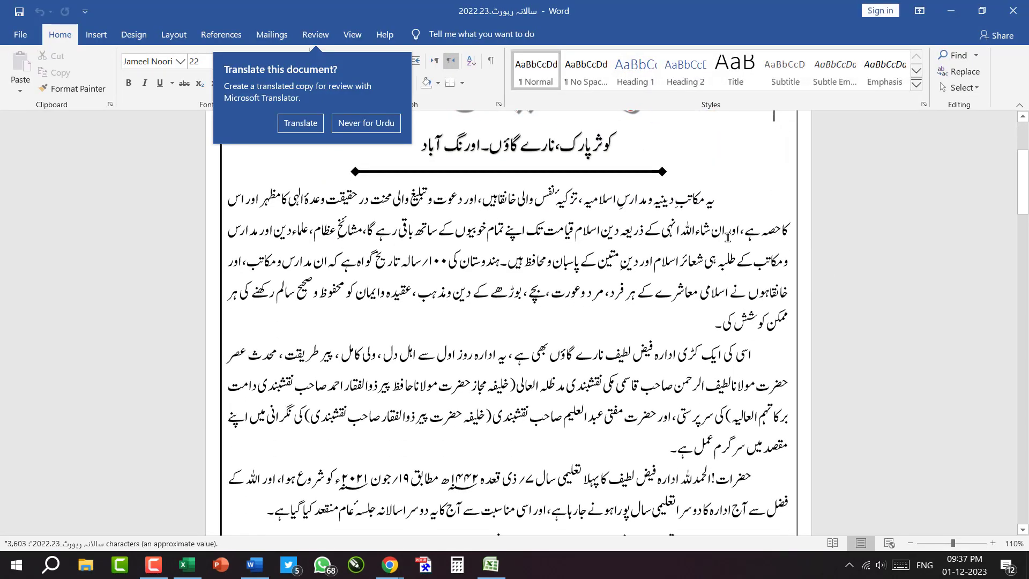
pyautogui.moveTo(717, 200); pyautogui.dragTo(678, 310)
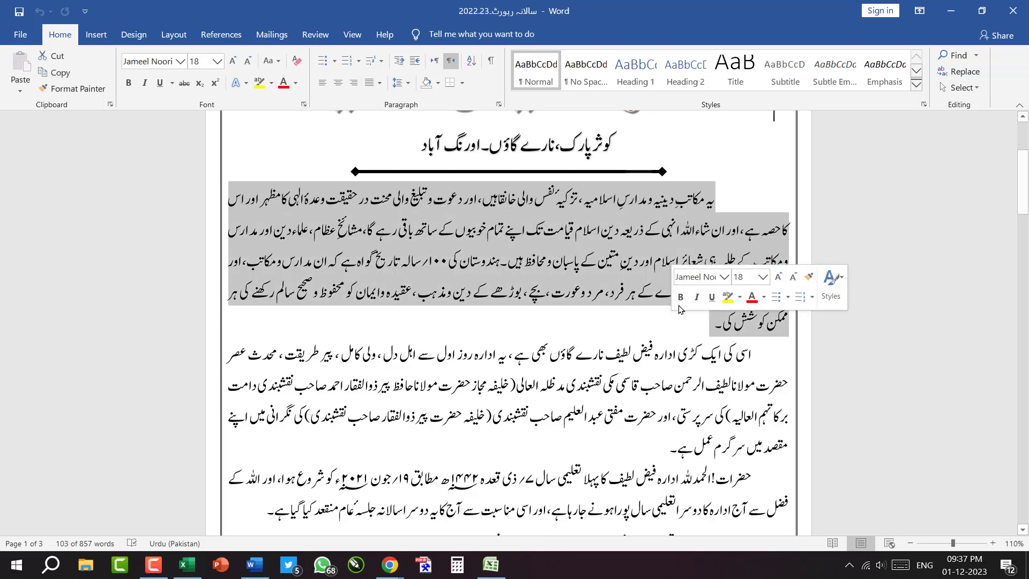
# Step: Open cell B5 in Excel for editing, and copy the selected Urdu paragraph from the Word document
pyautogui.click(950, 11)
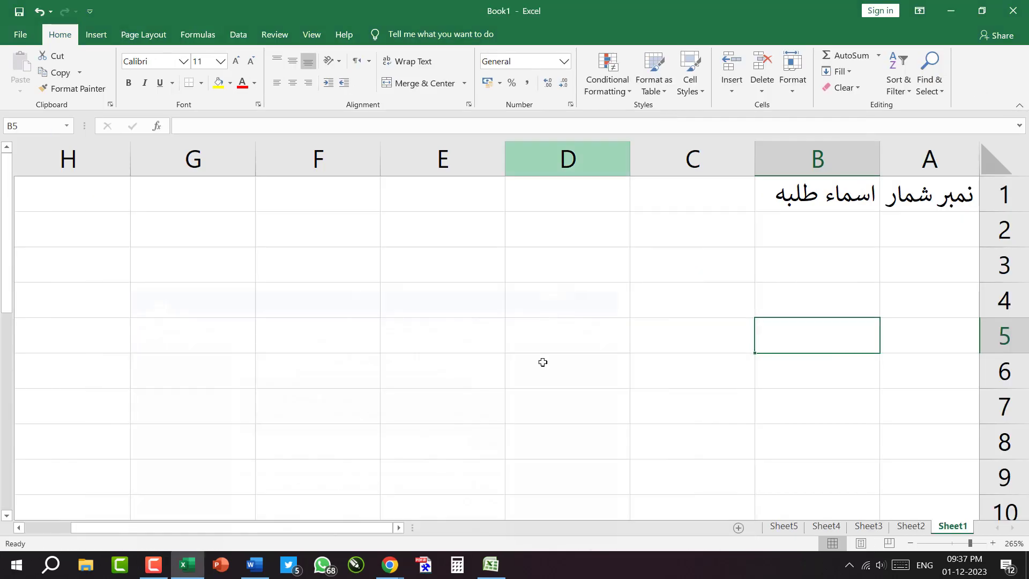
pyautogui.doubleClick(824, 335)
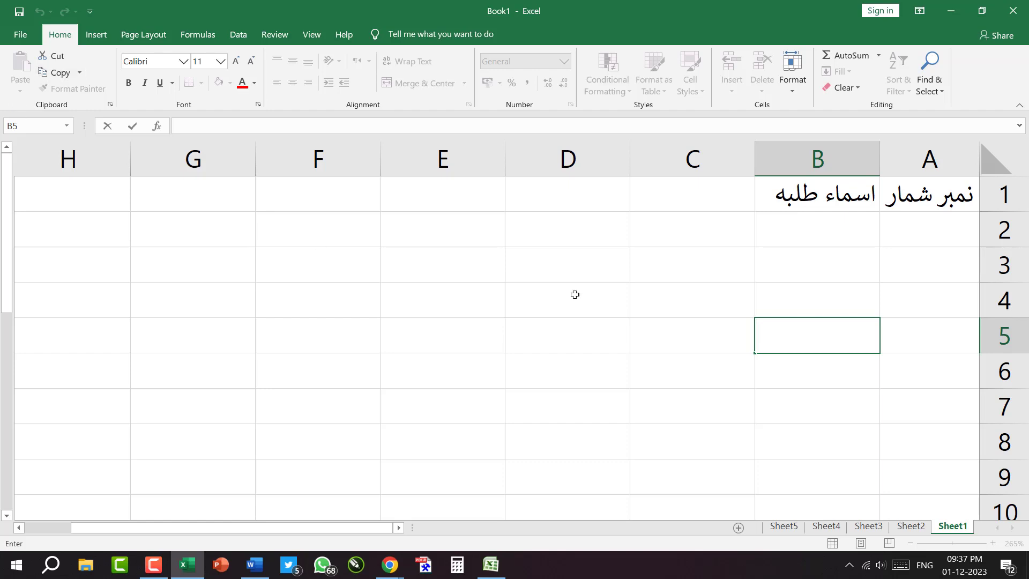
pyautogui.click(781, 330)
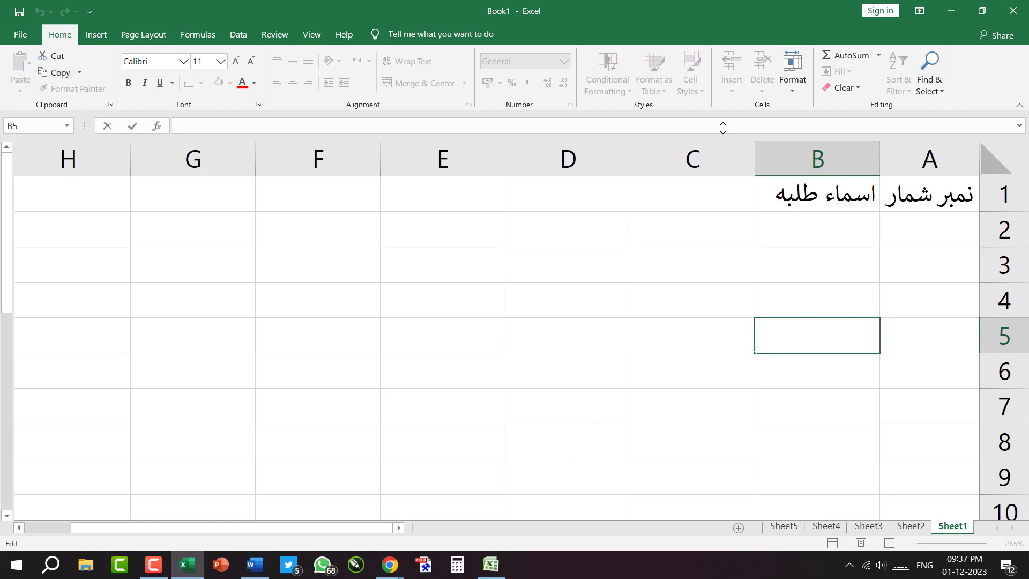
pyautogui.click(256, 565)
pyautogui.rightClick(649, 261)
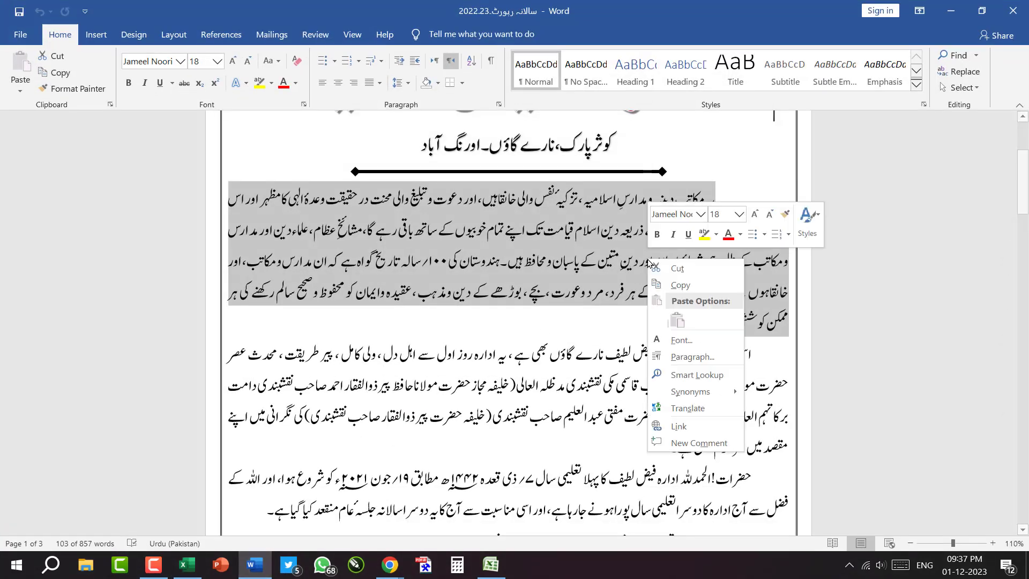
pyautogui.click(676, 286)
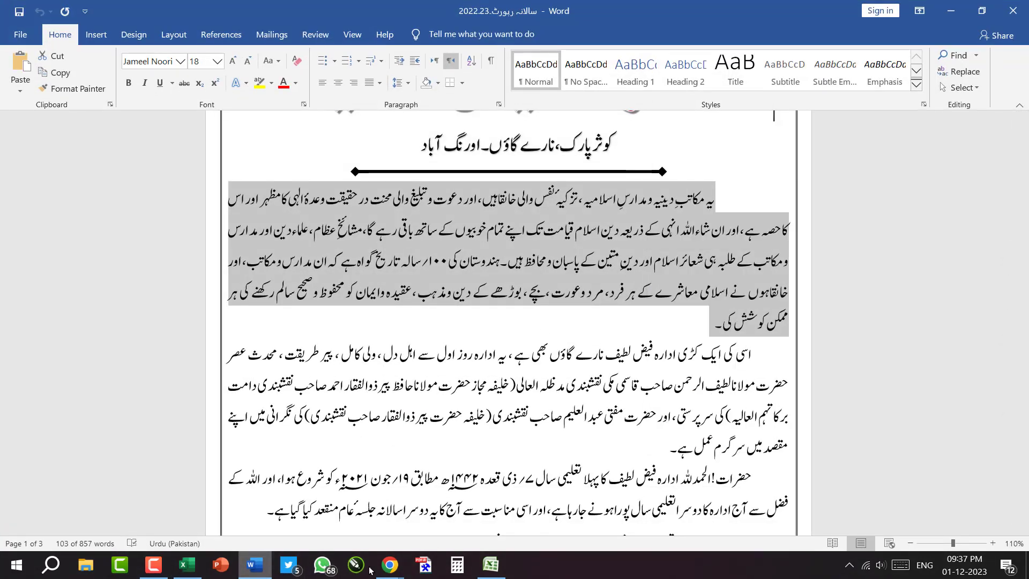
# Step: Return to Excel, paste the copied Urdu paragraph into cell B5 and commit the entry
pyautogui.click(189, 542)
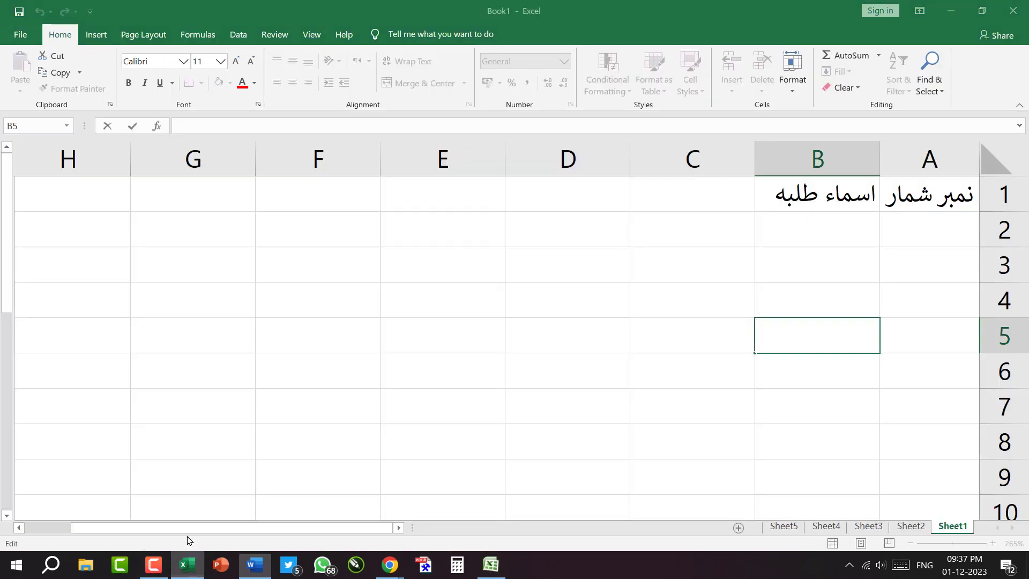
pyautogui.rightClick(794, 335)
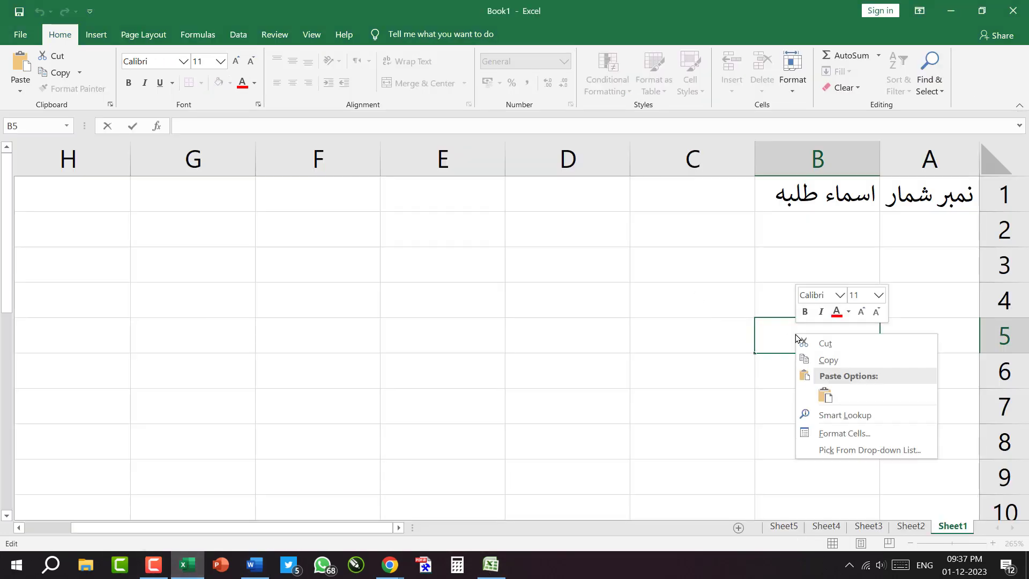
pyautogui.click(828, 397)
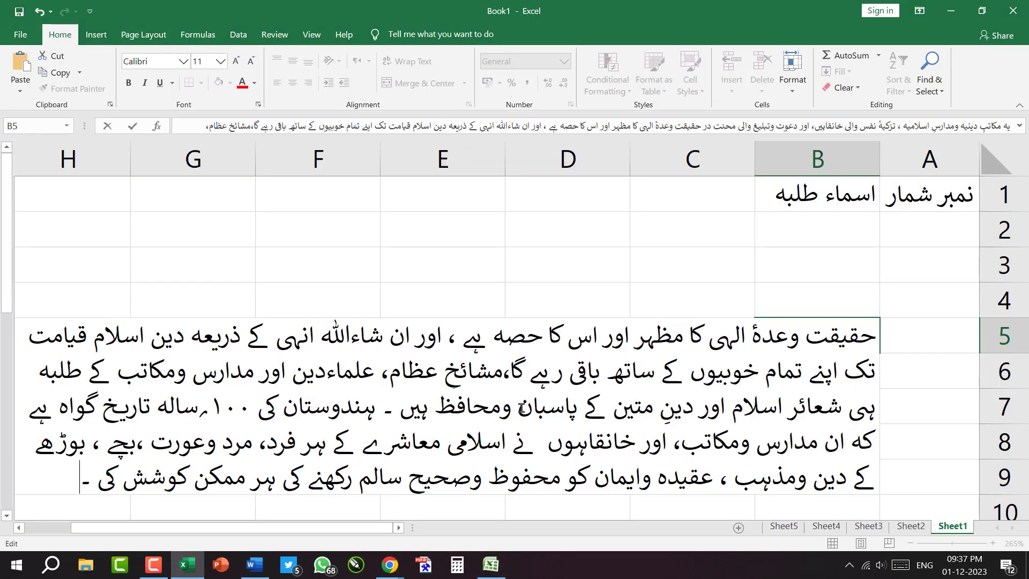
pyautogui.click(561, 296)
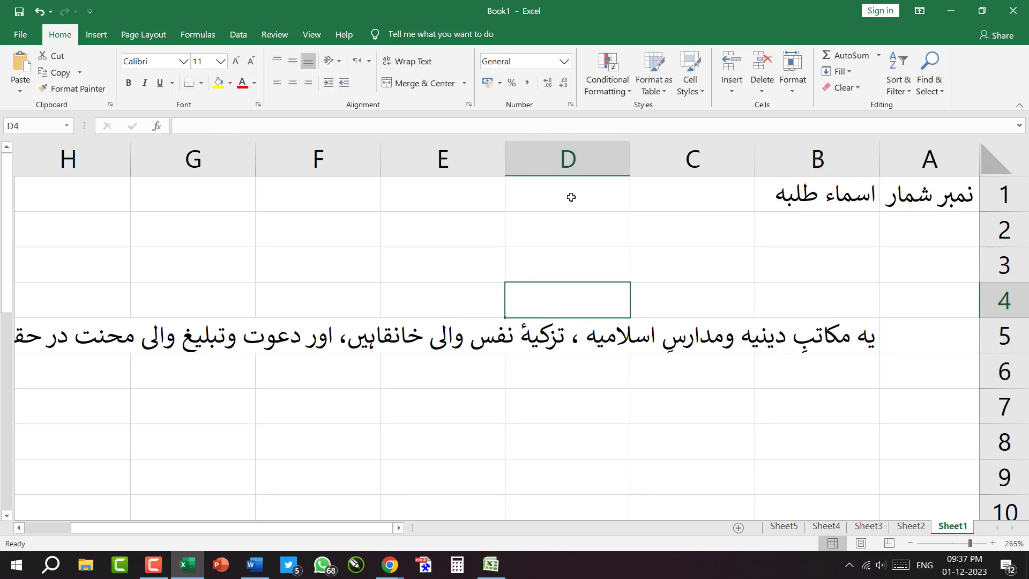
# Step: Examine how far the long paragraph in cell B5 spills across the neighbouring columns of row 5
pyautogui.click(467, 229)
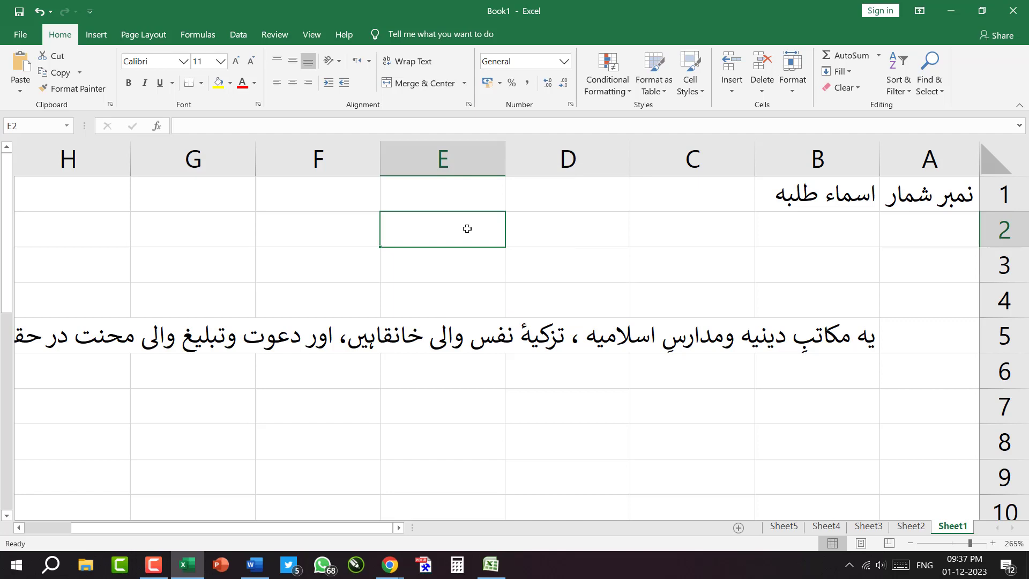
pyautogui.click(596, 243)
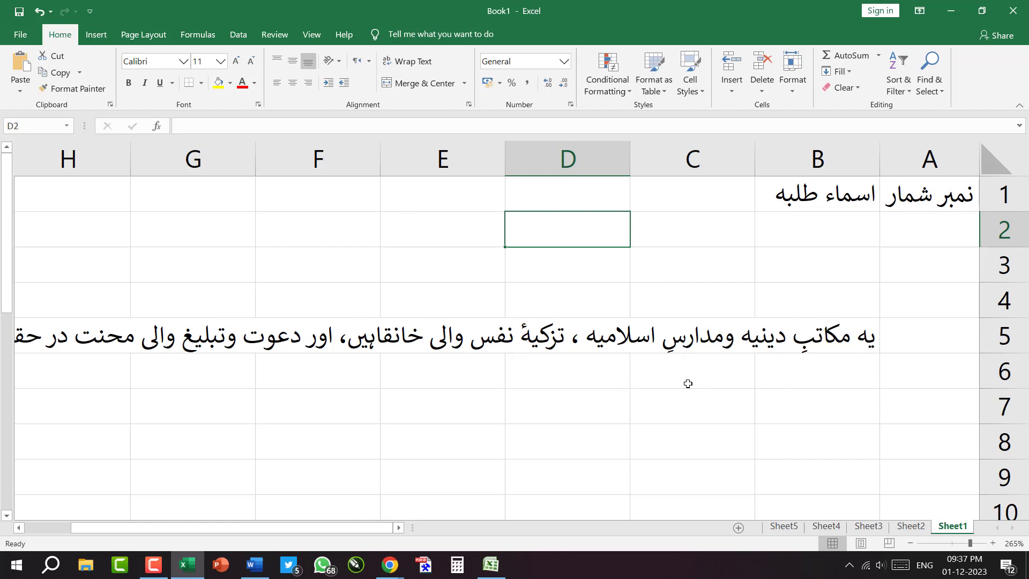
pyautogui.keyDown('ctrl'); pyautogui.scroll(-6, 688, 384); pyautogui.keyUp('ctrl')
pyautogui.keyDown('ctrl'); pyautogui.scroll(-7, 627, 318); pyautogui.keyUp('ctrl')
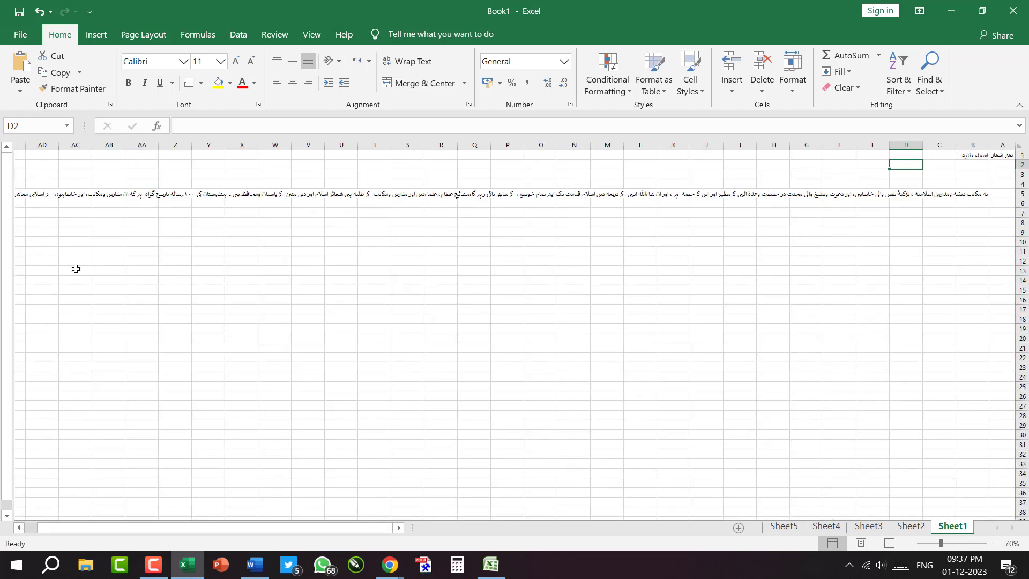
pyautogui.moveTo(276, 534); pyautogui.dragTo(217, 531)
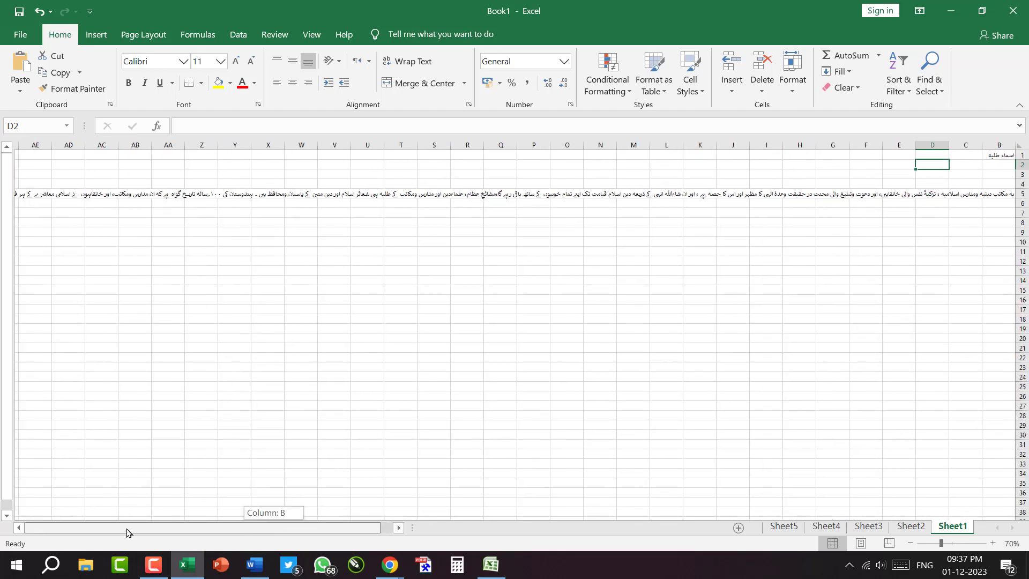
pyautogui.moveTo(379, 528); pyautogui.dragTo(401, 531)
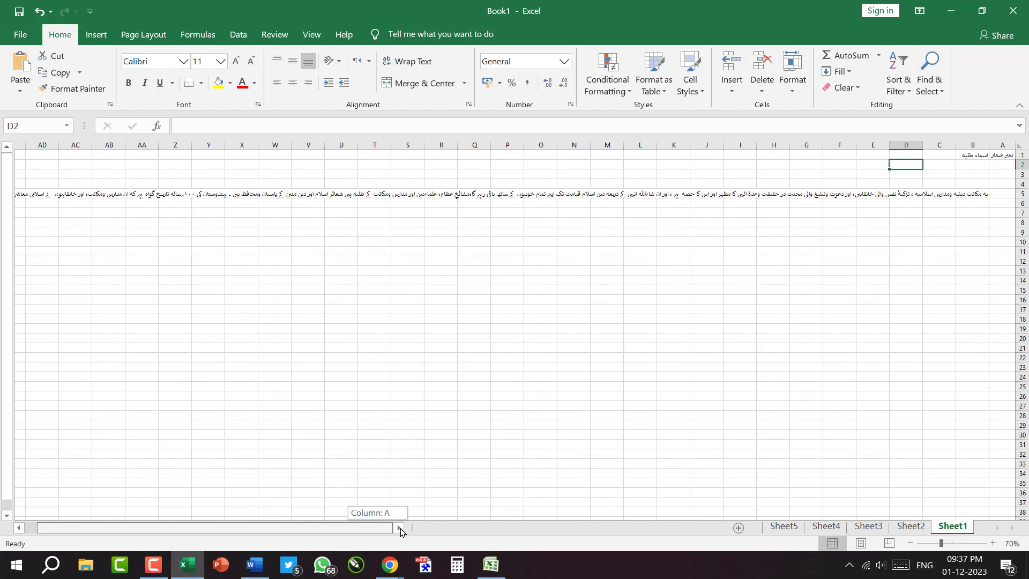
pyautogui.scroll(6, 968, 225)
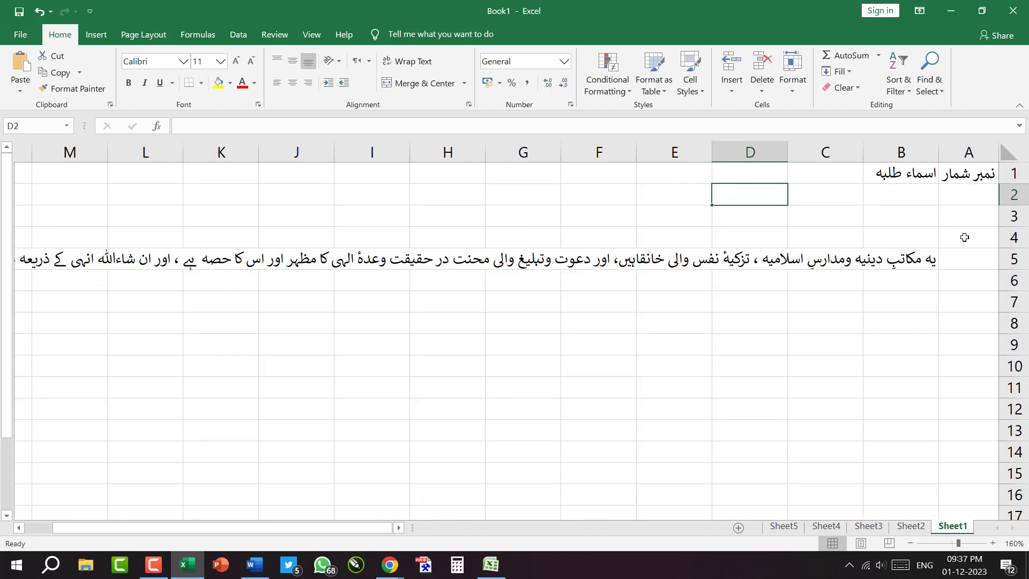
pyautogui.scroll(2, 890, 280)
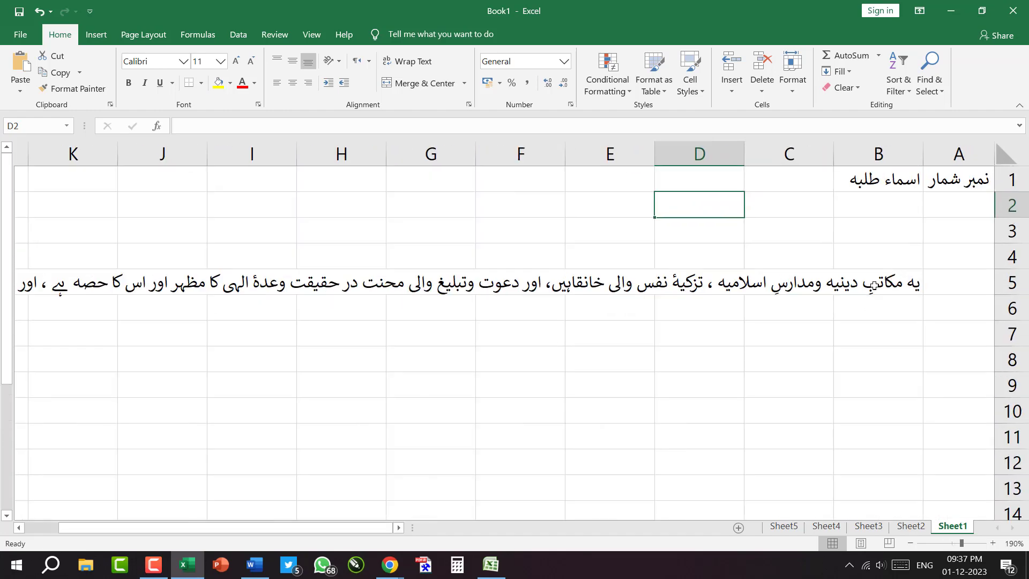
# Step: Select cell B5 and widen column B to about two and a half times its width
pyautogui.click(873, 286)
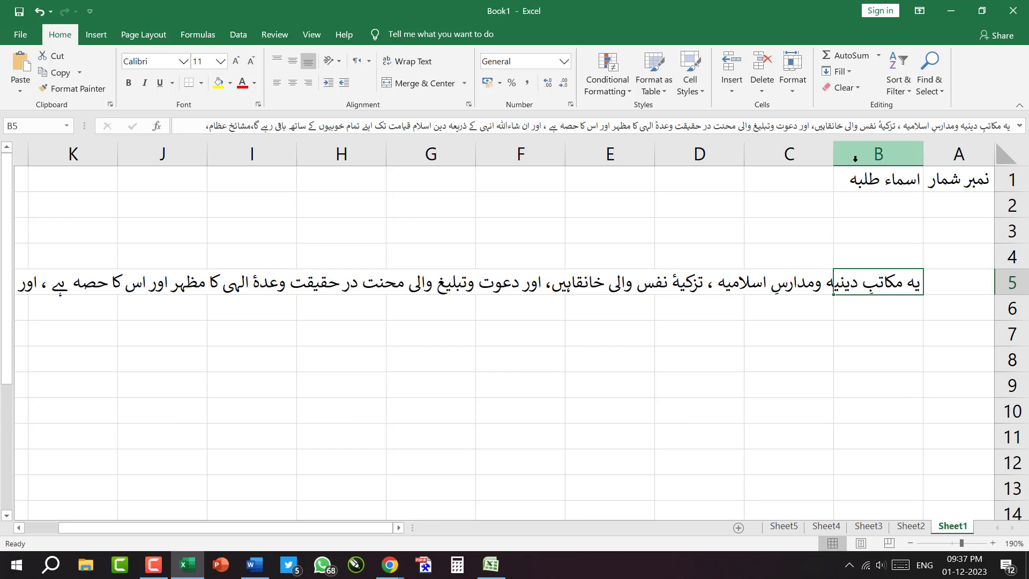
pyautogui.moveTo(831, 155); pyautogui.dragTo(693, 156)
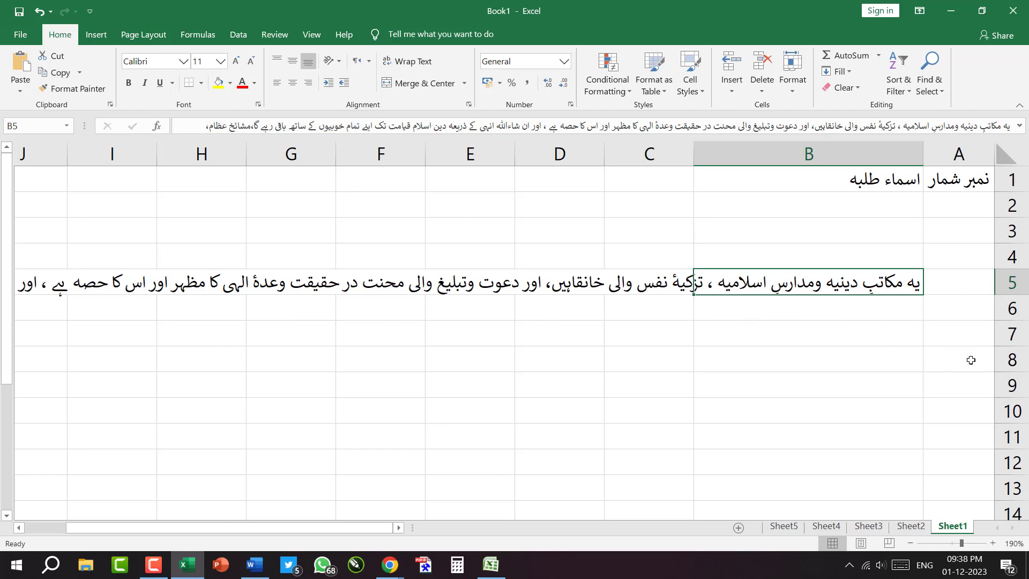
pyautogui.scroll(5, 970, 359)
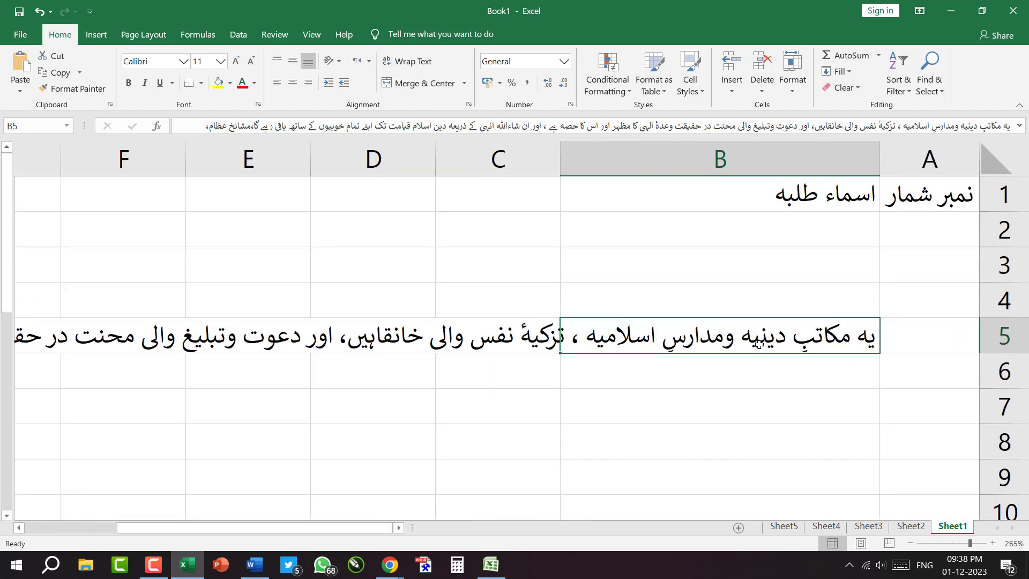
pyautogui.click(760, 369)
pyautogui.moveTo(742, 337); pyautogui.dragTo(749, 459)
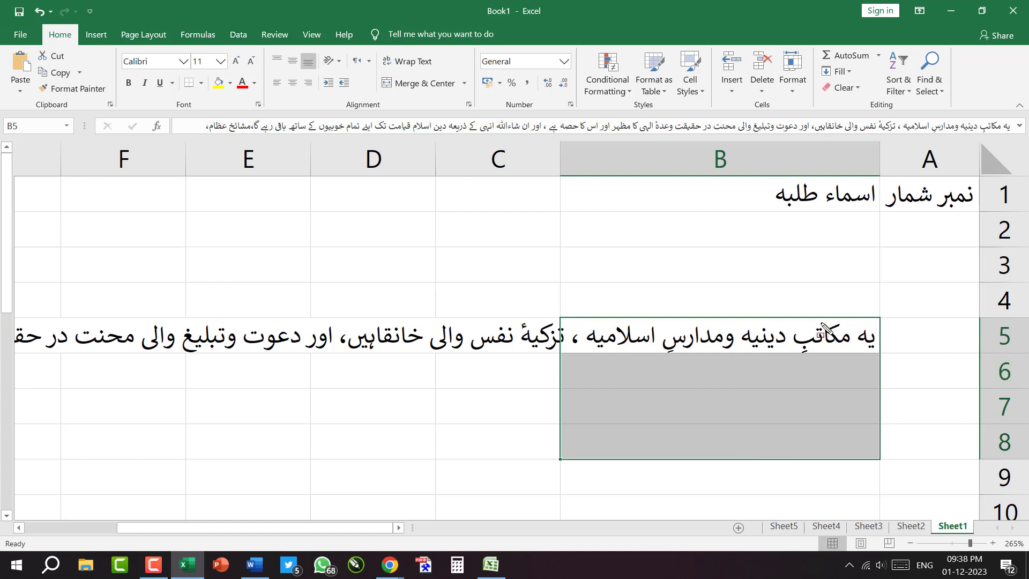
pyautogui.moveTo(984, 313); pyautogui.dragTo(1028, 354)
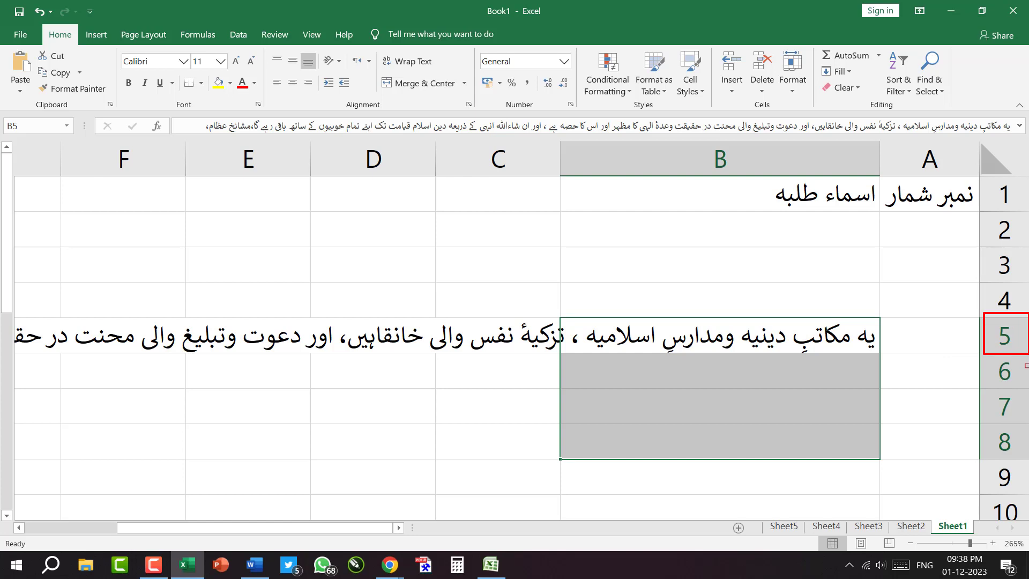
pyautogui.moveTo(657, 137); pyautogui.dragTo(782, 182)
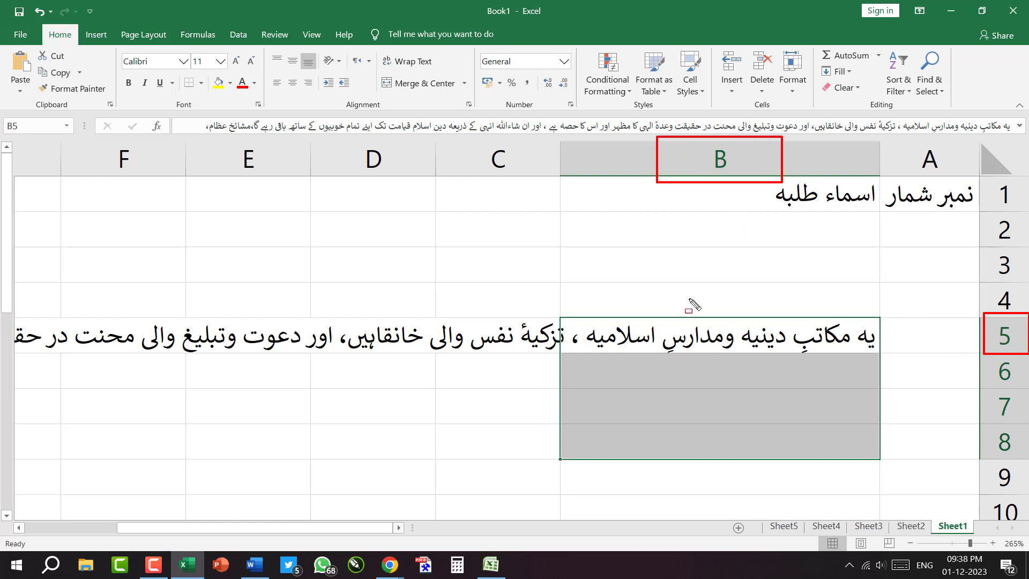
pyautogui.press('Escape')
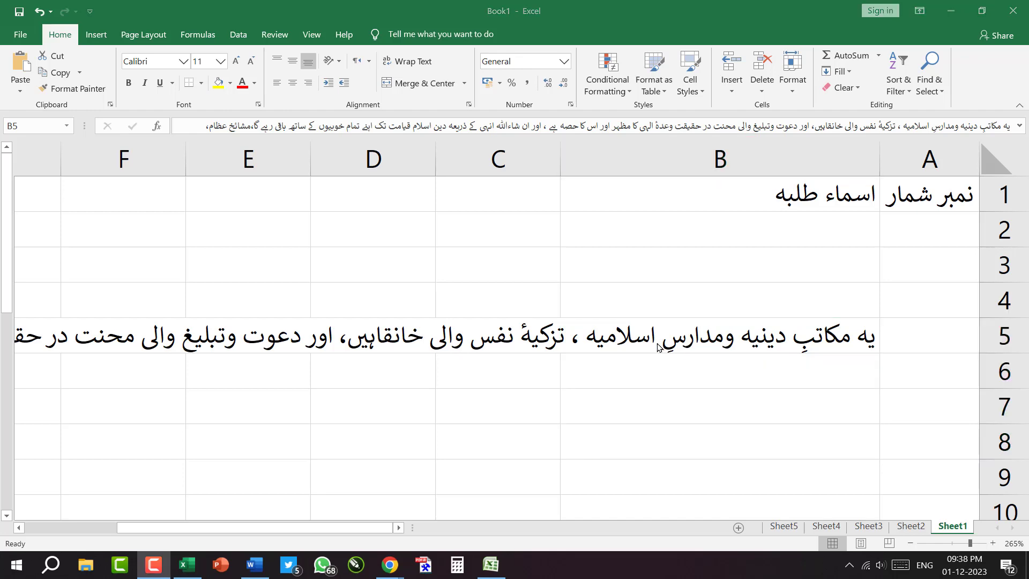
# Step: Open cell B5 for editing to view its whole paragraph, leave it without changes and select B5 again
pyautogui.click(711, 342)
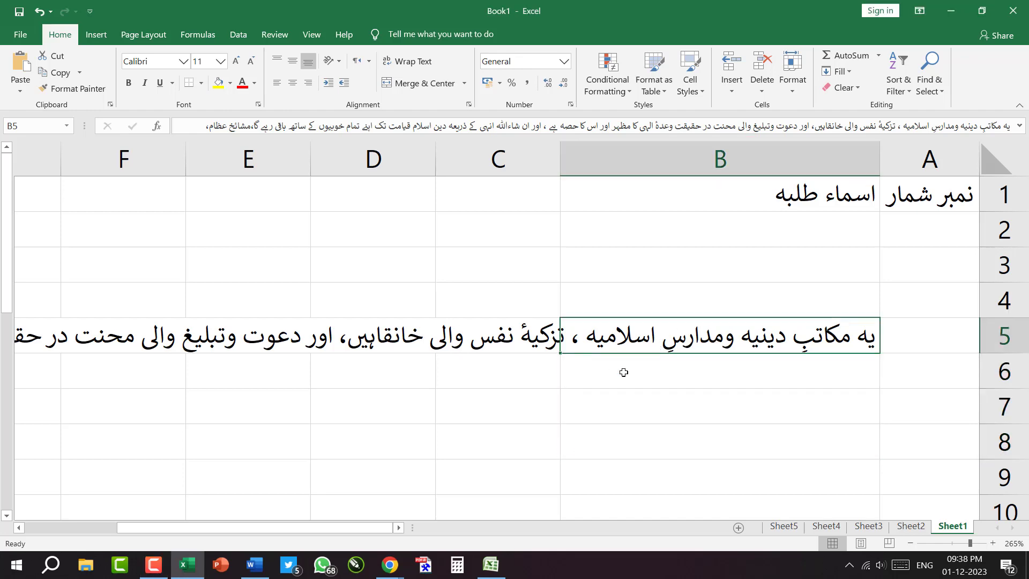
pyautogui.doubleClick(696, 336)
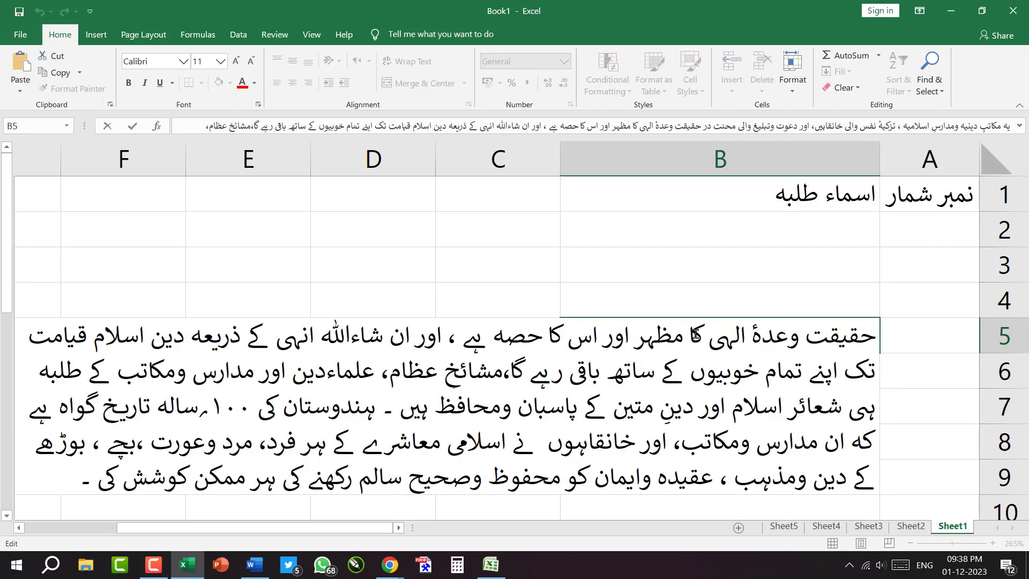
pyautogui.press('Return')
pyautogui.press('Down')
pyautogui.press('Down')
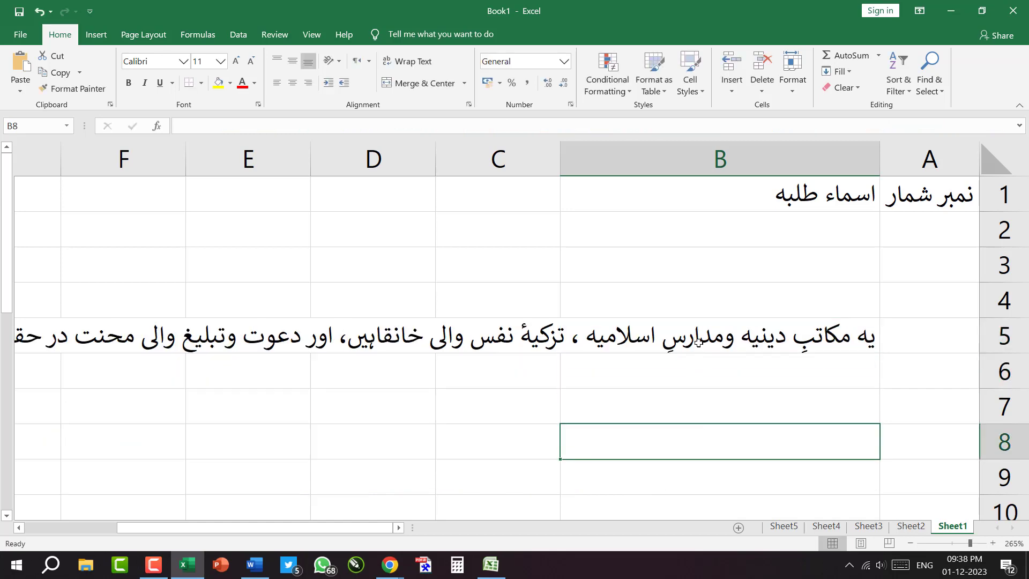
pyautogui.click(698, 342)
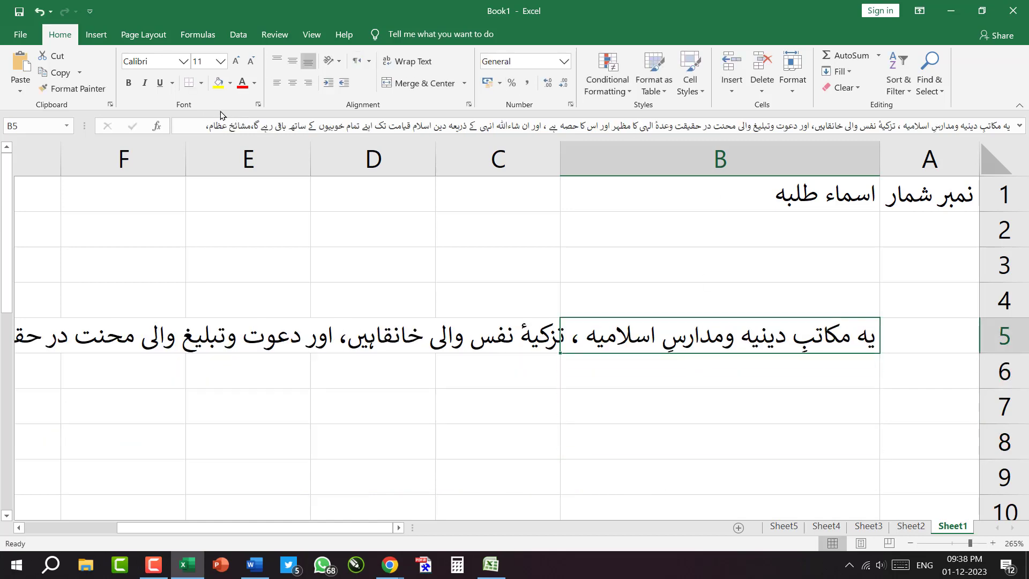
pyautogui.moveTo(182, 115)
pyautogui.mouseDown()
pyautogui.moveTo(354, 135)
pyautogui.moveTo(1023, 135)
pyautogui.mouseUp()
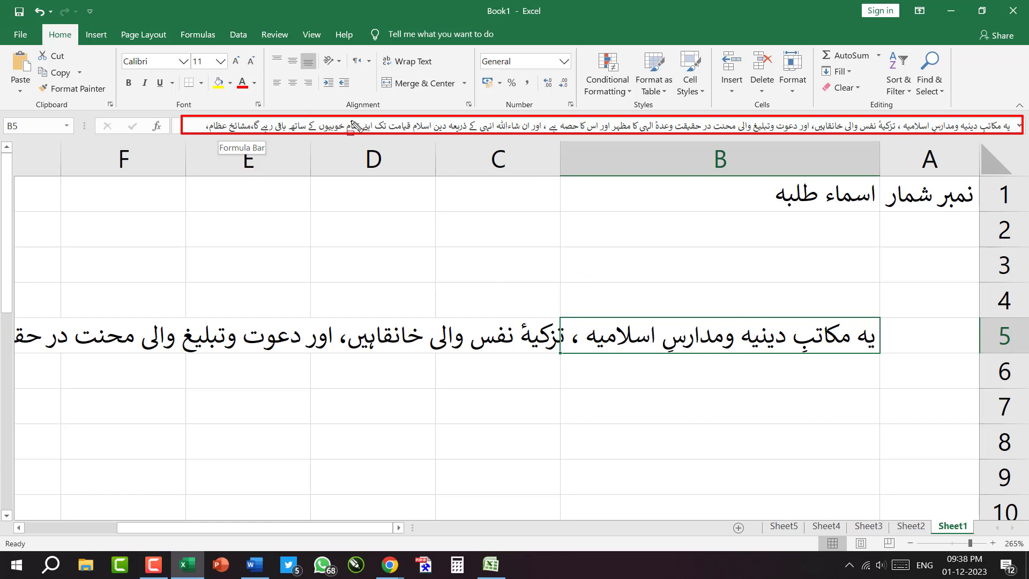
pyautogui.press('Escape')
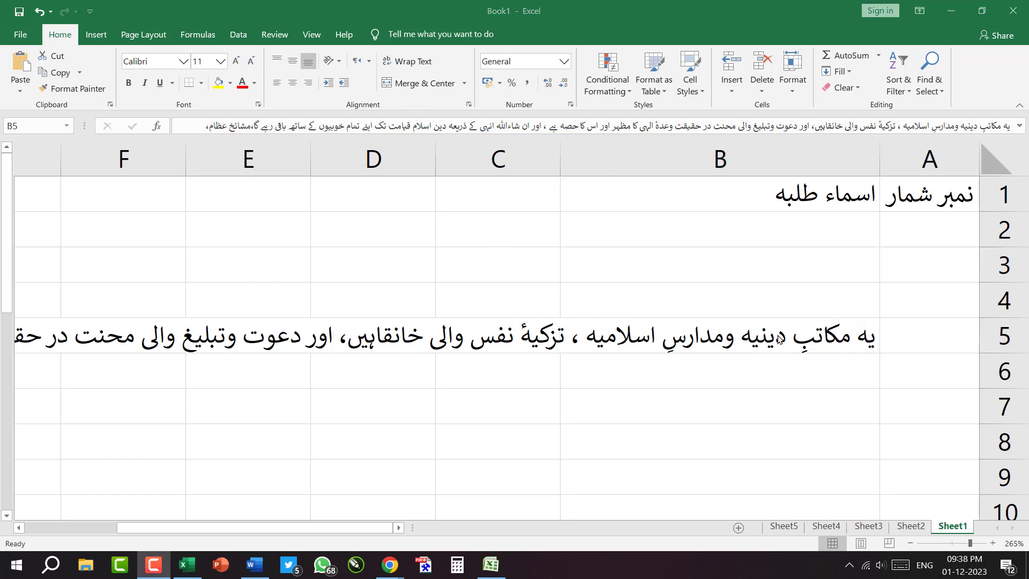
# Step: Apply Wrap Text to the paragraph in cell B5 and look over the wrapped lines
pyautogui.click(779, 338)
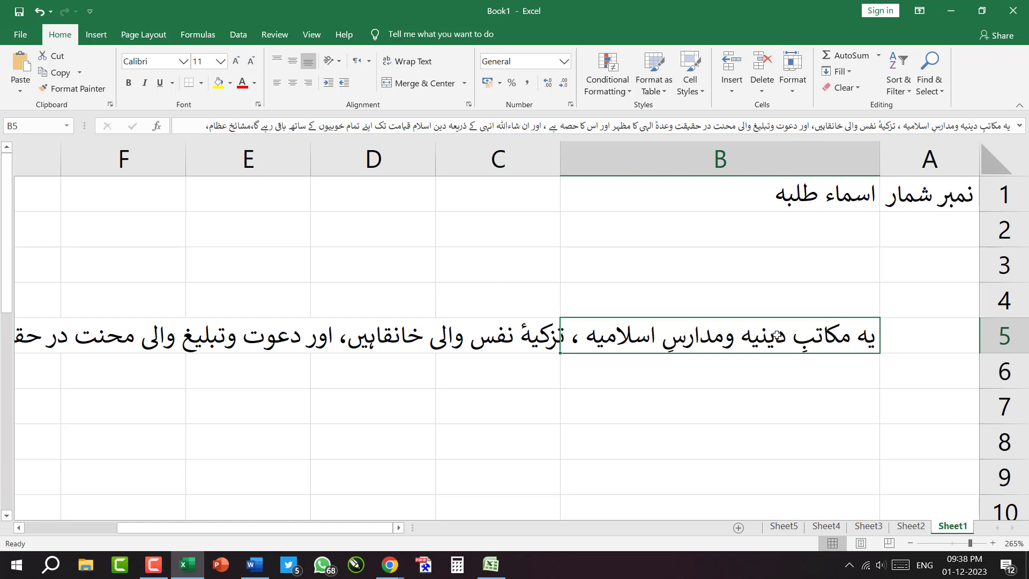
pyautogui.click(416, 62)
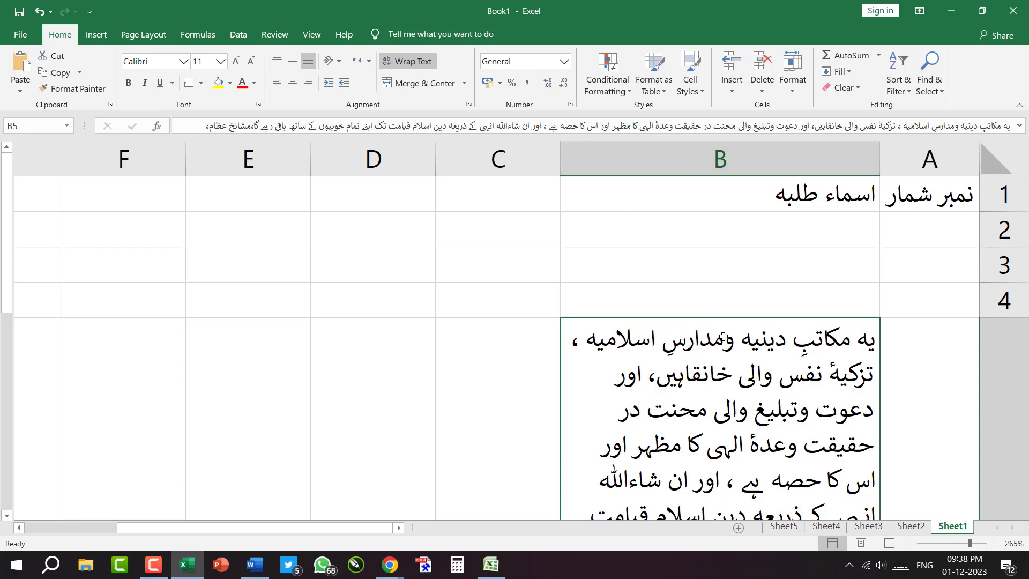
pyautogui.scroll(-4, 723, 337)
pyautogui.scroll(4, 723, 336)
pyautogui.moveTo(7, 276); pyautogui.dragTo(2, 328)
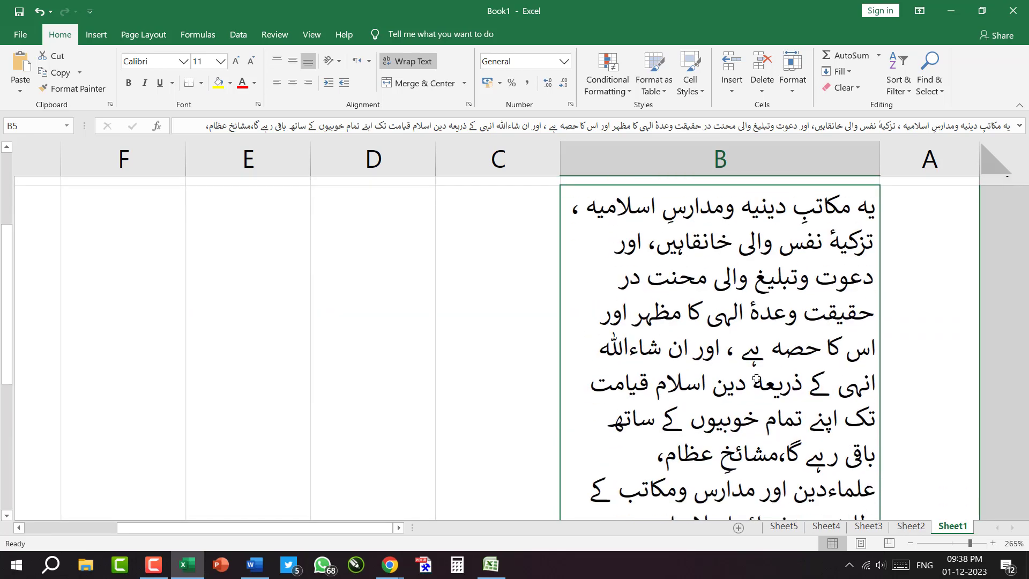
pyautogui.keyDown('ctrl'); pyautogui.scroll(-9, 734, 303); pyautogui.keyUp('ctrl')
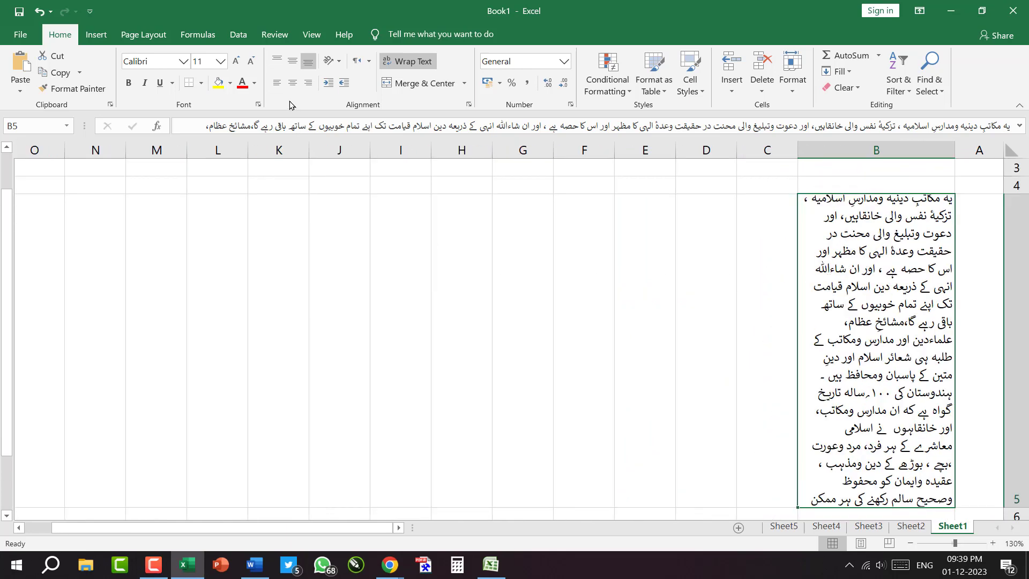
# Step: Centre the paragraph in B5 horizontally and vertically, and set its font to Jameel Noori Kasheeda
pyautogui.click(293, 83)
pyautogui.click(293, 66)
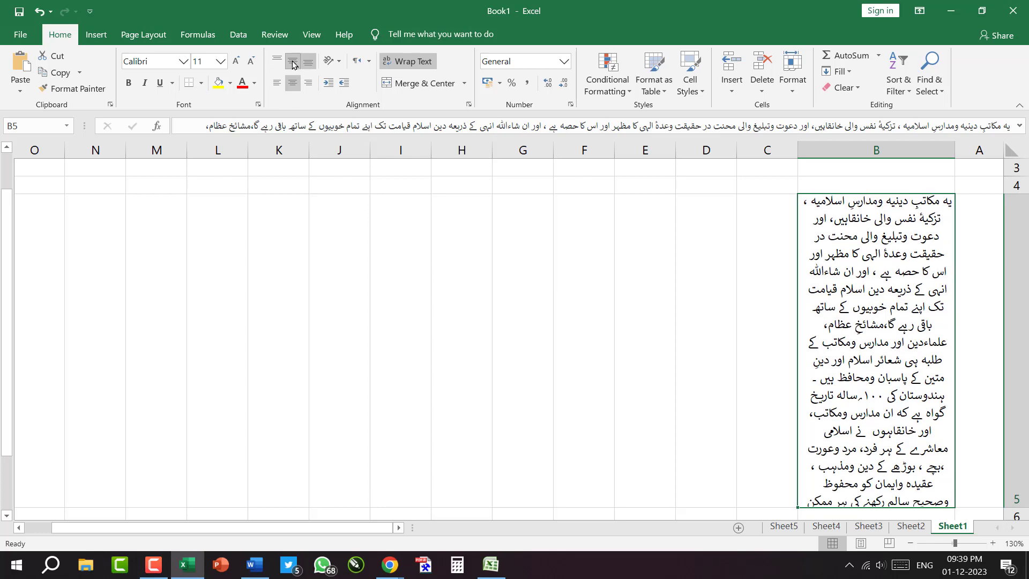
pyautogui.click(185, 63)
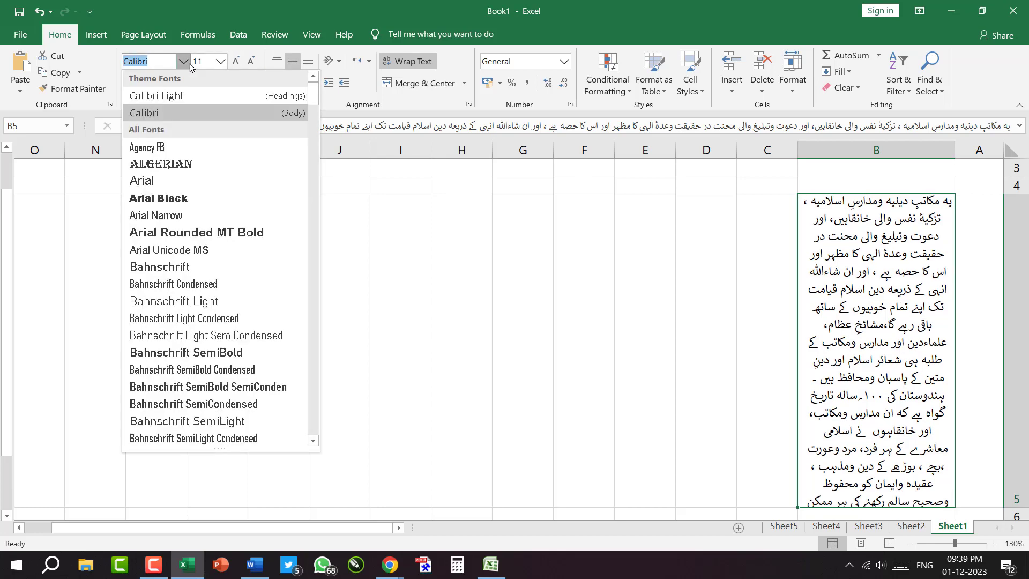
pyautogui.write('Jameel Noo')
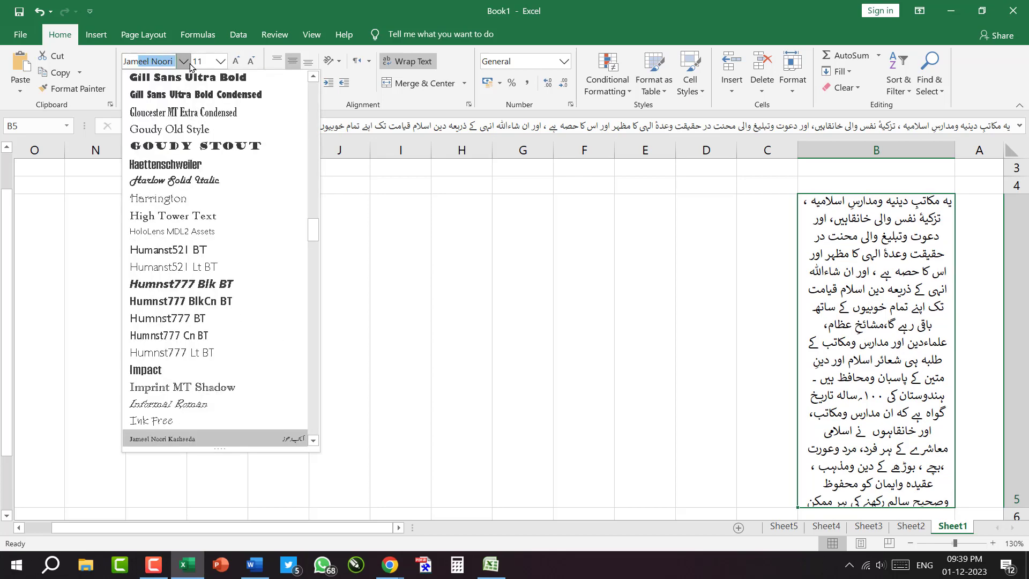
pyautogui.press('Return')
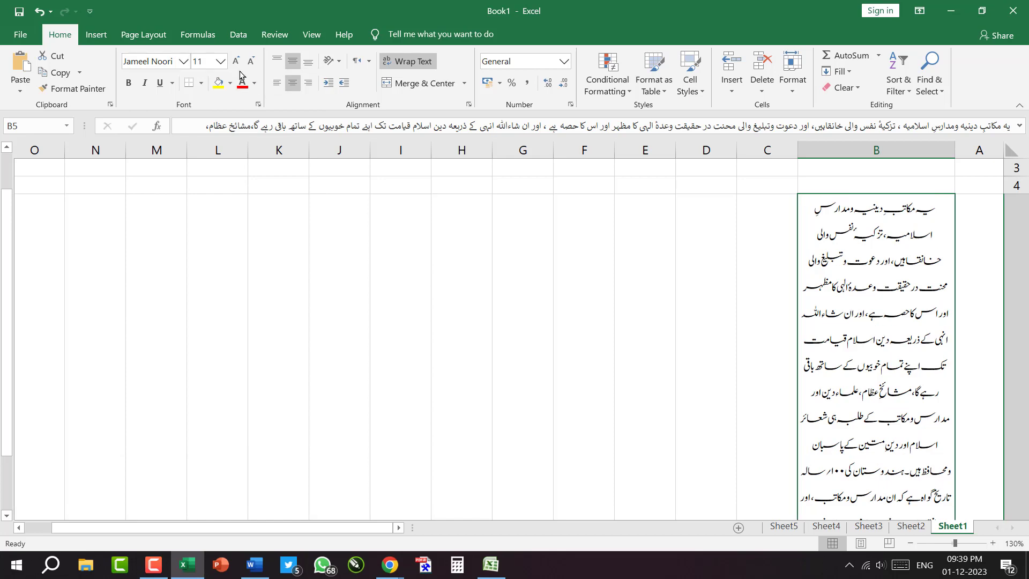
# Step: Reduce the font size of the paragraph in B5 to 8
pyautogui.click(253, 63)
pyautogui.click(253, 62)
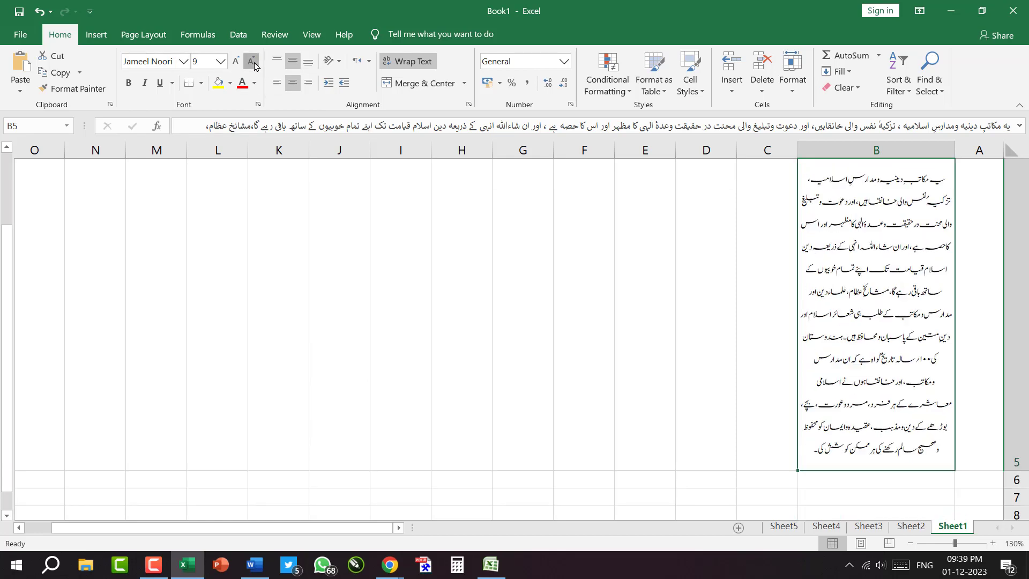
pyautogui.click(253, 62)
pyautogui.scroll(2, 877, 347)
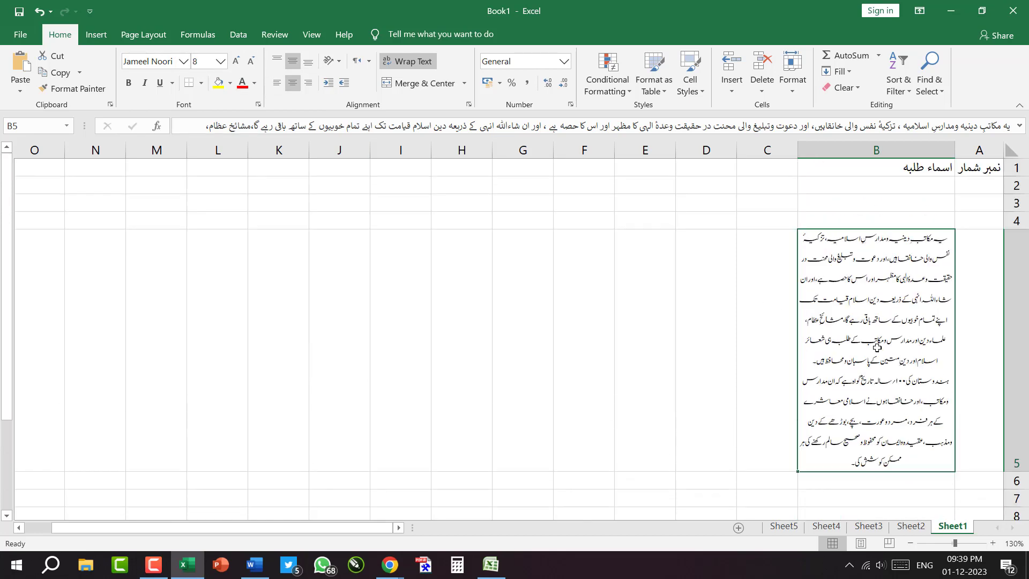
# Step: Turn Wrap Text off for cell B5 and on again to compare the two layouts
pyautogui.click(417, 62)
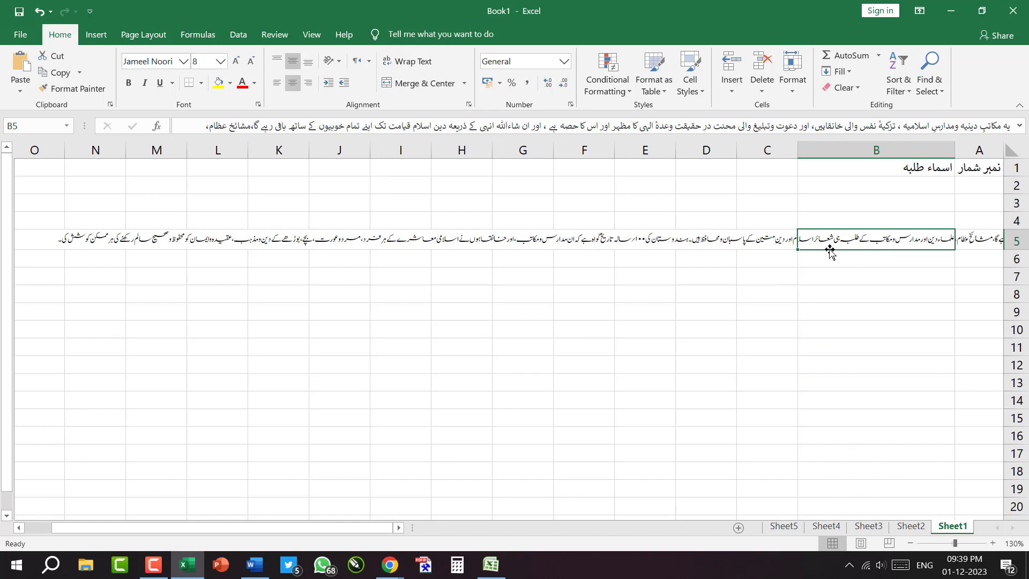
pyautogui.click(413, 62)
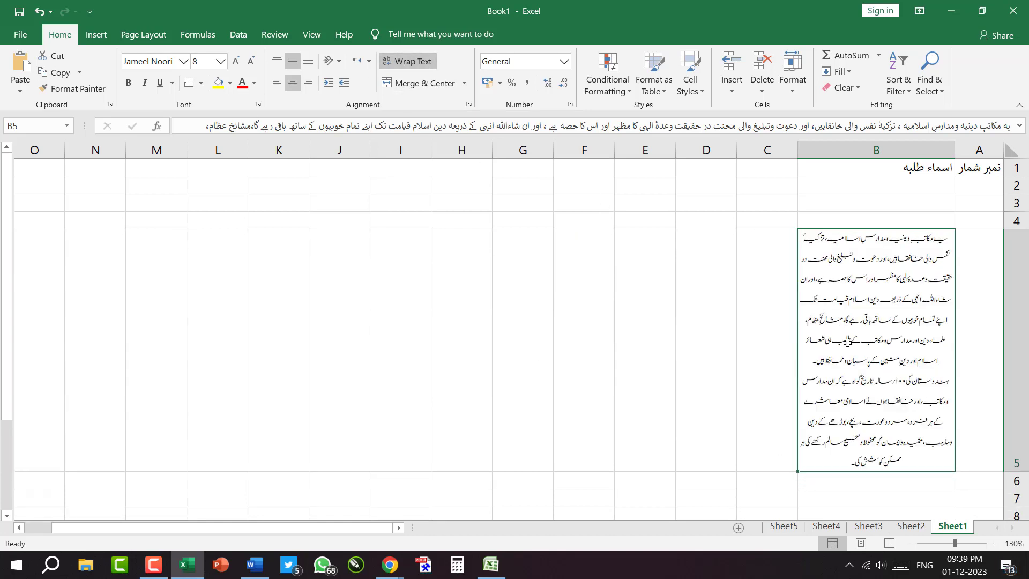
pyautogui.scroll(6, 894, 236)
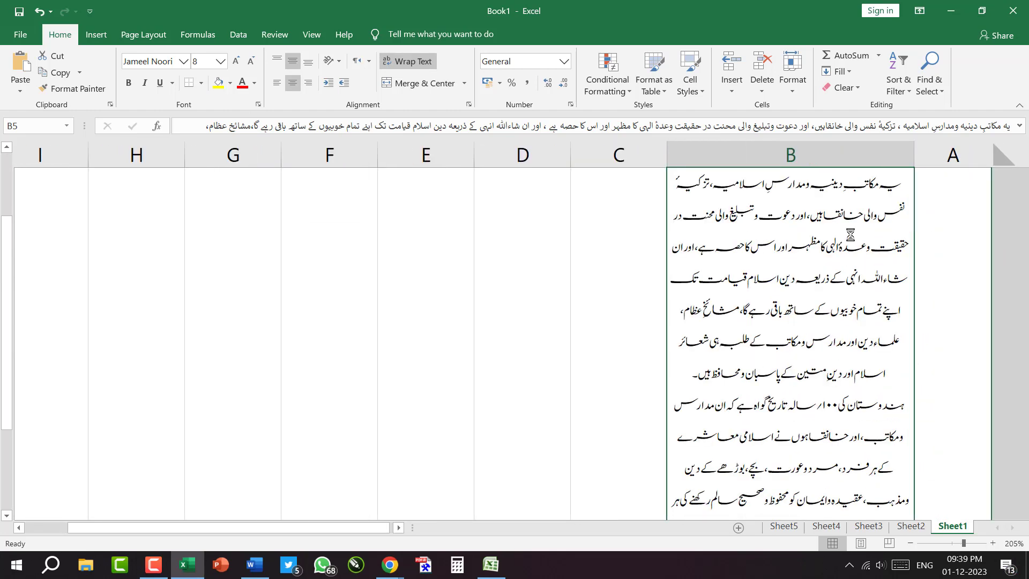
# Step: Select the heading cell A1 and narrow column A to about half its width
pyautogui.click(821, 186)
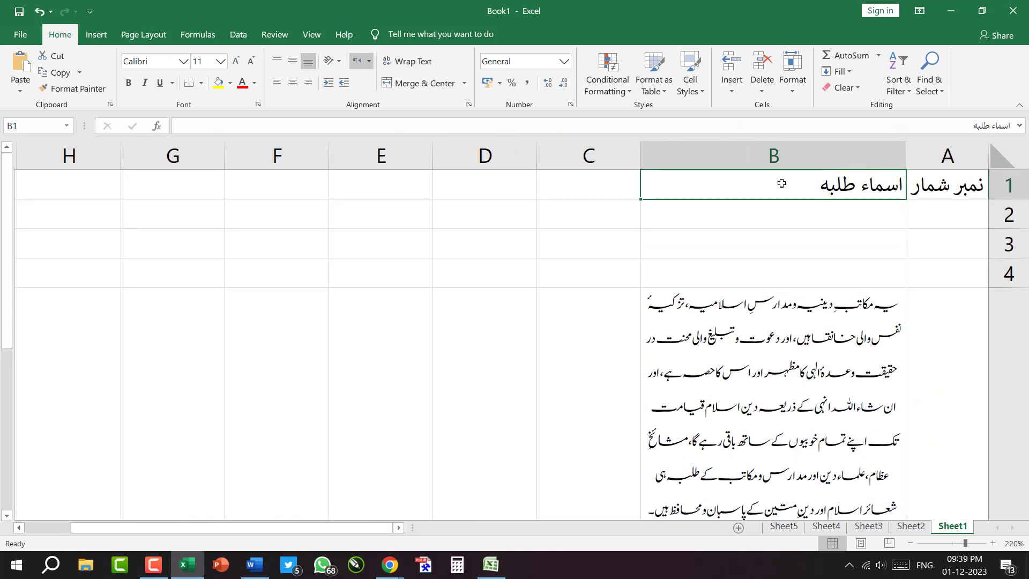
pyautogui.click(933, 189)
pyautogui.moveTo(907, 153); pyautogui.dragTo(949, 152)
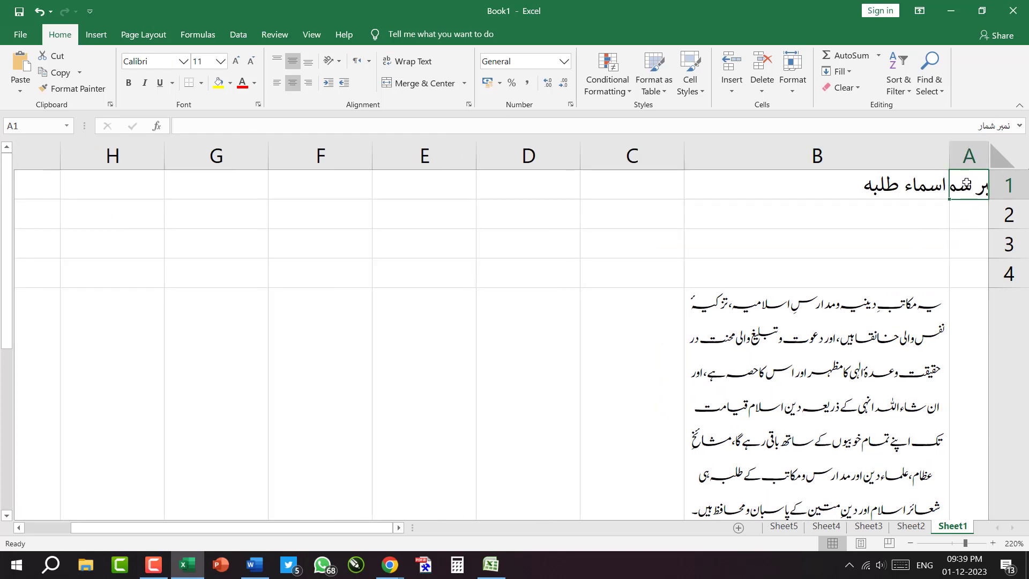
# Step: Wrap the heading text in cell A1 and widen column A slightly so each word stays whole on its own line
pyautogui.click(970, 215)
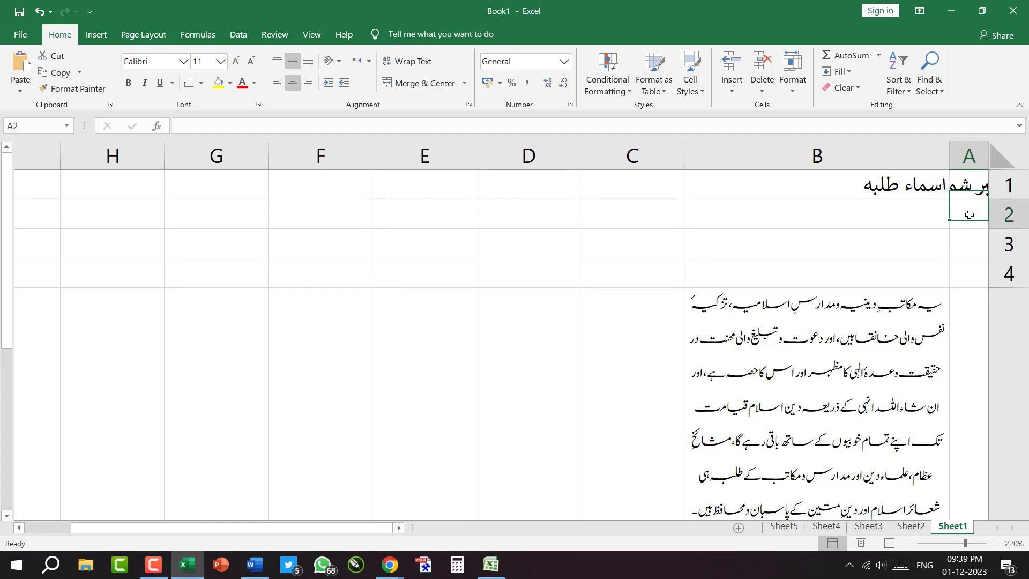
pyautogui.keyDown('shift'); pyautogui.click(966, 187); pyautogui.keyUp('shift')
pyautogui.click(967, 186)
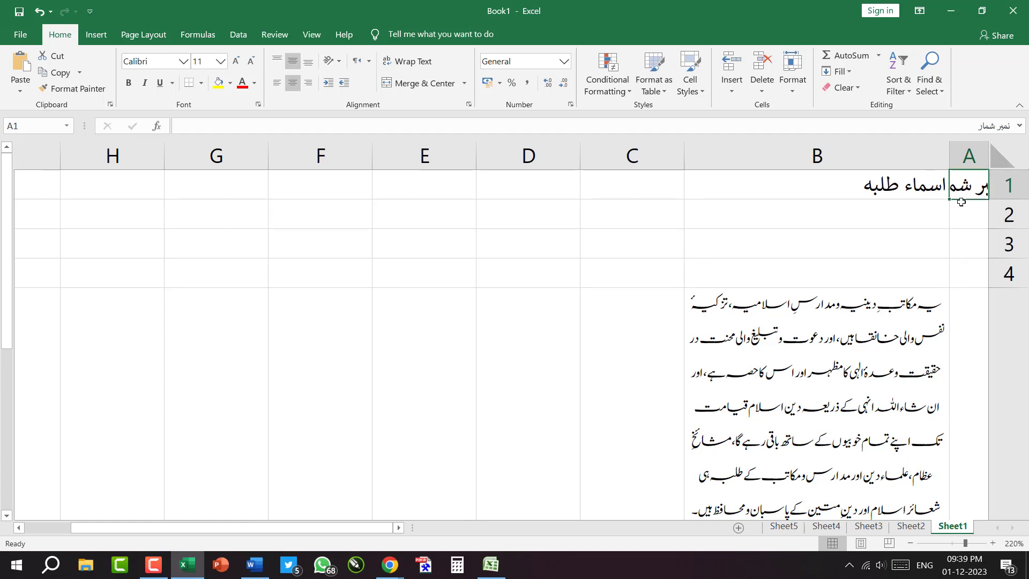
pyautogui.click(421, 68)
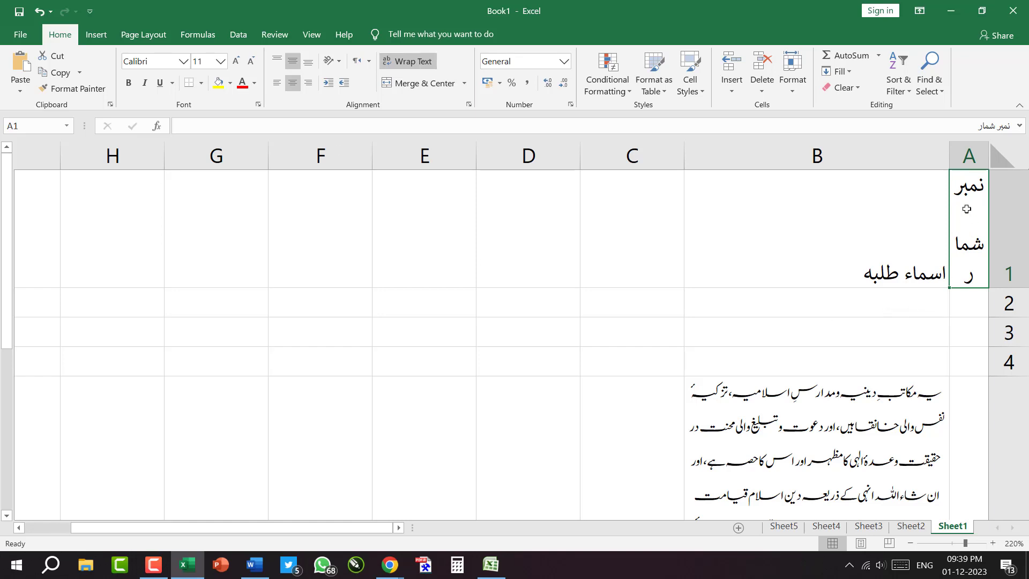
pyautogui.moveTo(949, 152); pyautogui.dragTo(938, 150)
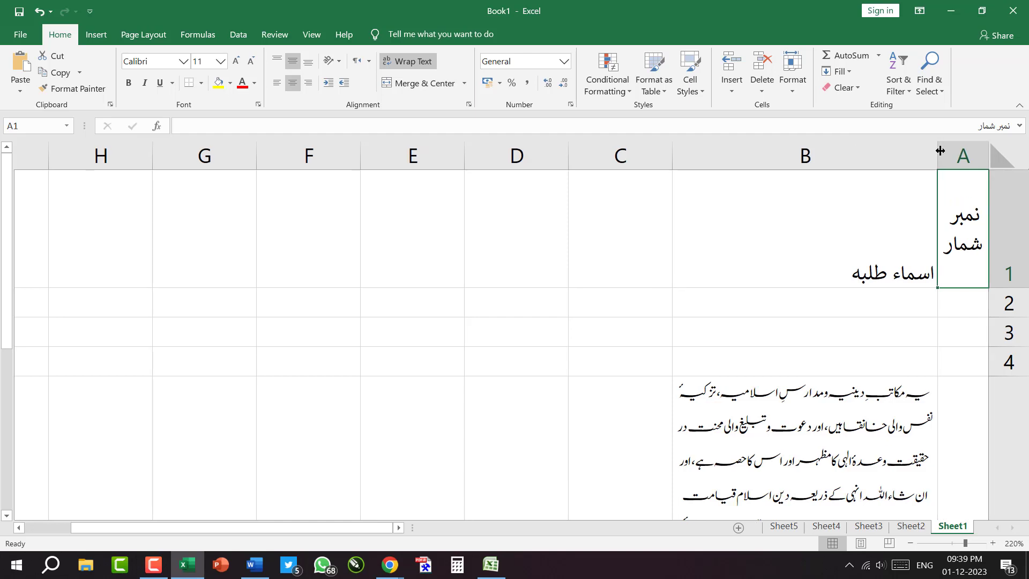
pyautogui.click(955, 358)
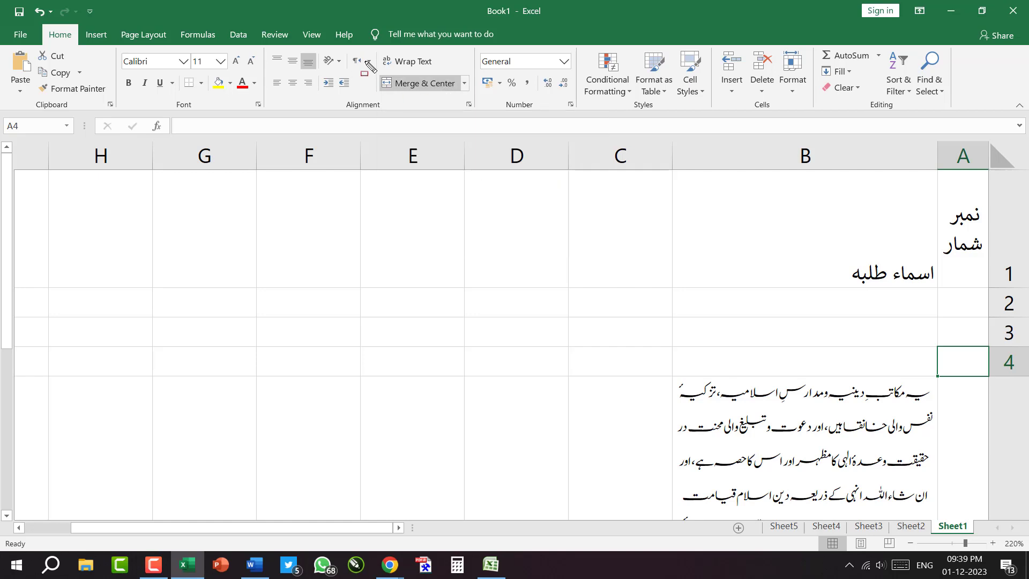
pyautogui.moveTo(376, 65); pyautogui.dragTo(473, 90)
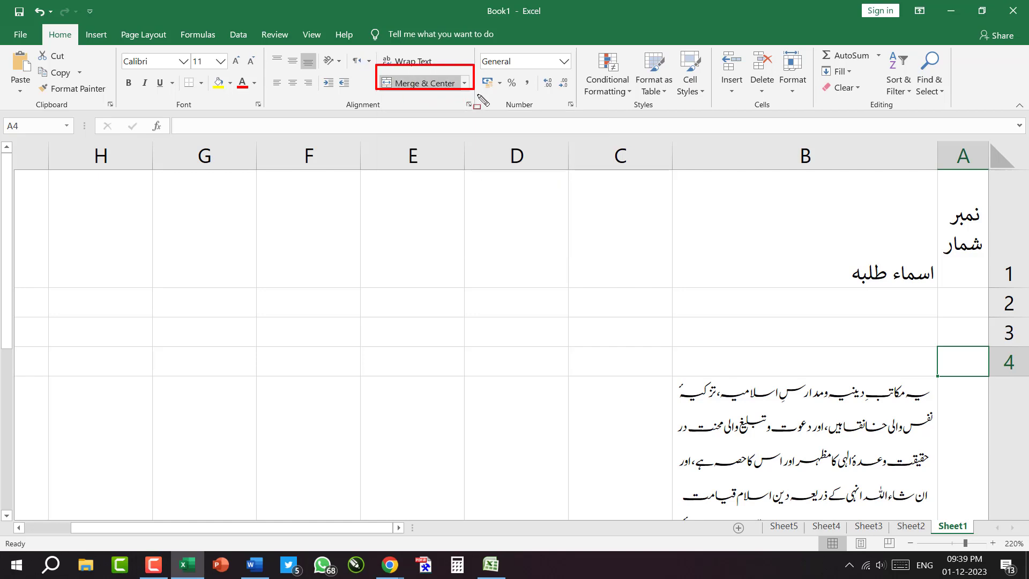
pyautogui.moveTo(261, 45); pyautogui.dragTo(477, 111)
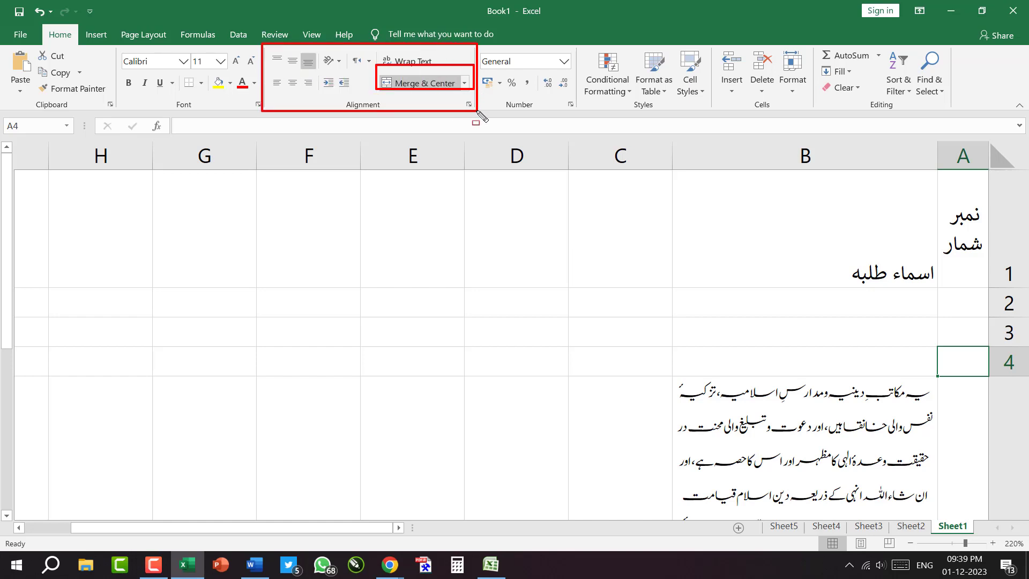
pyautogui.moveTo(462, 263); pyautogui.dragTo(456, 220)
pyautogui.moveTo(447, 175); pyautogui.dragTo(431, 90)
pyautogui.press('Escape')
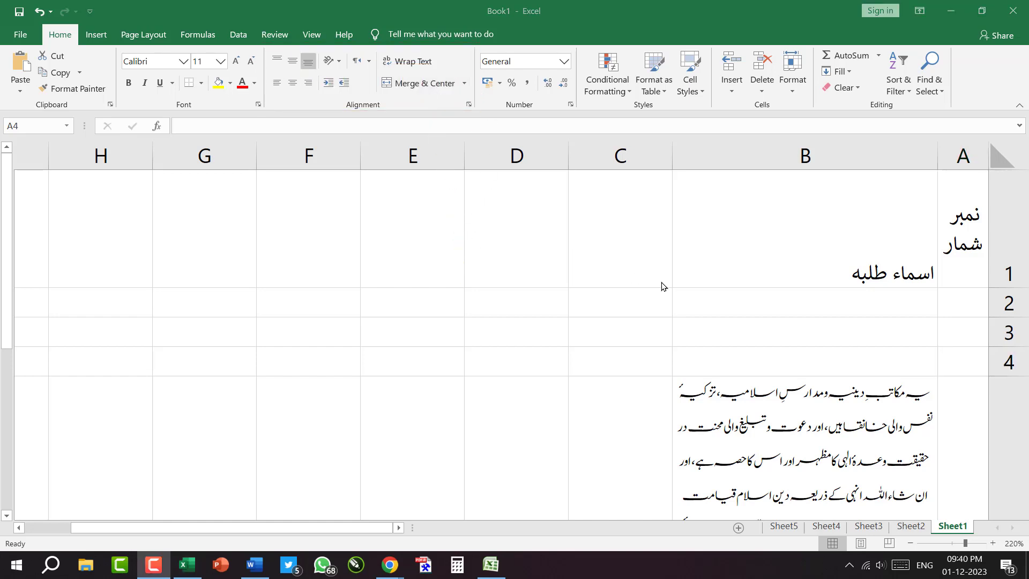
# Step: Turn off Wrap Text for the long paragraph in cell B5
pyautogui.keyDown('ctrl'); pyautogui.scroll(-6, 661, 286); pyautogui.keyUp('ctrl')
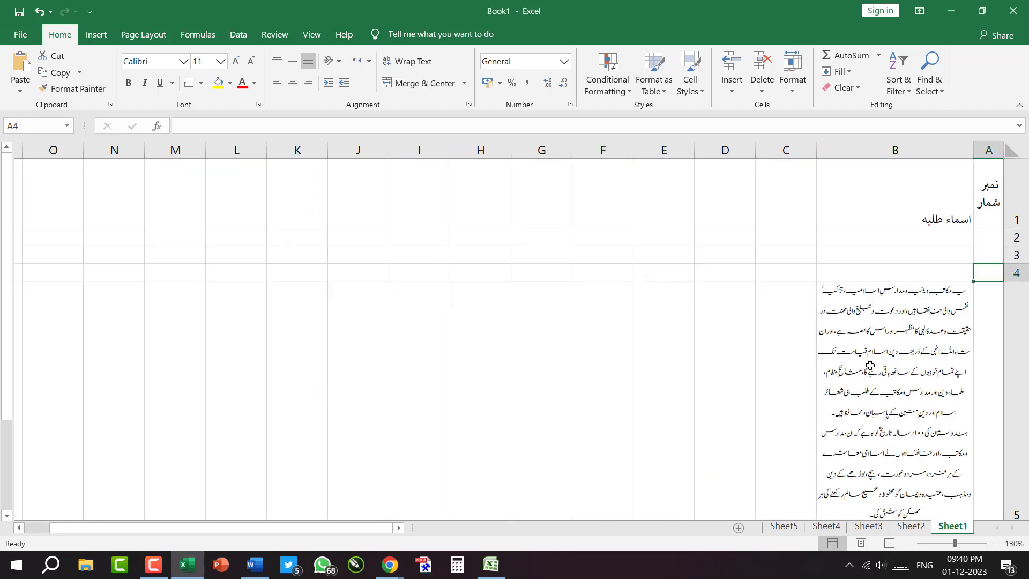
pyautogui.click(871, 331)
pyautogui.click(408, 61)
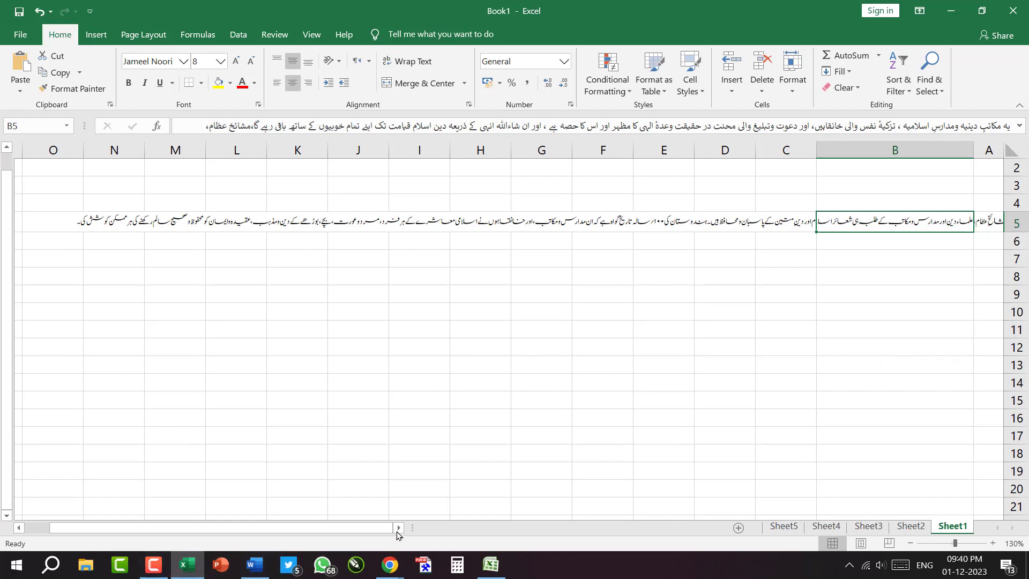
# Step: Turn off Wrap Text for heading cell A1 and autofit column A to its contents
pyautogui.keyDown('ctrl'); pyautogui.scroll(7, 864, 338); pyautogui.keyUp('ctrl')
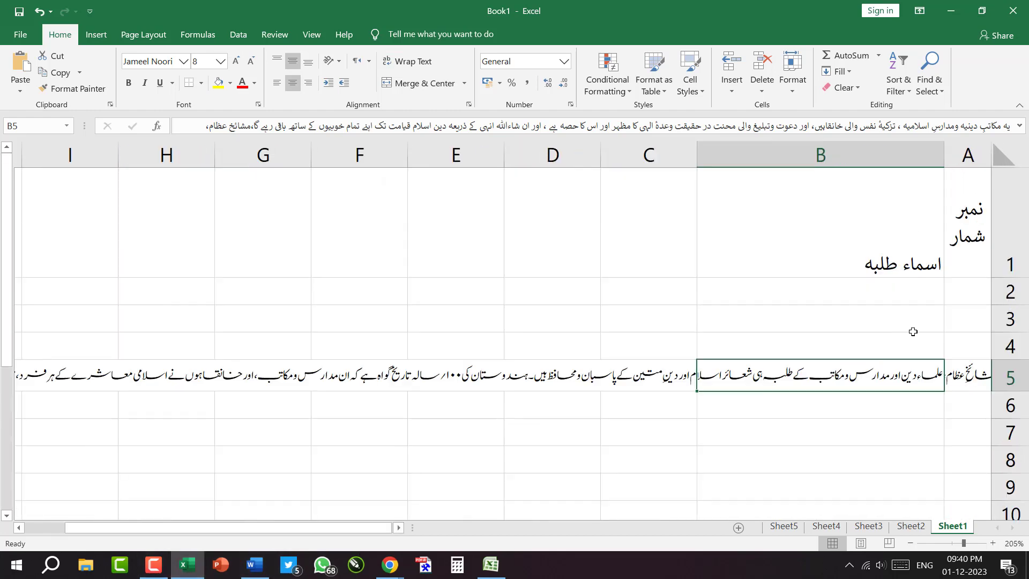
pyautogui.click(977, 238)
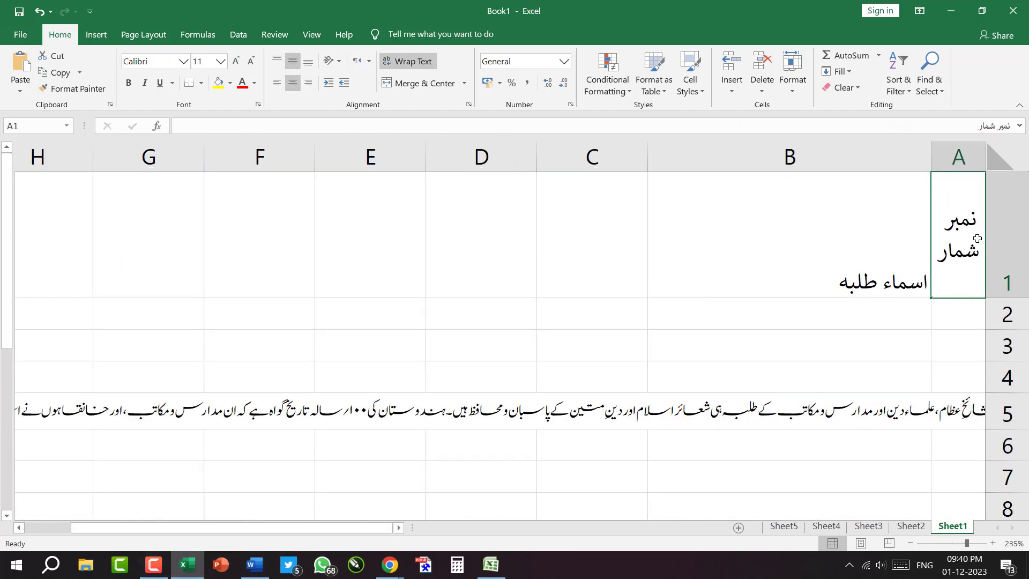
pyautogui.click(407, 61)
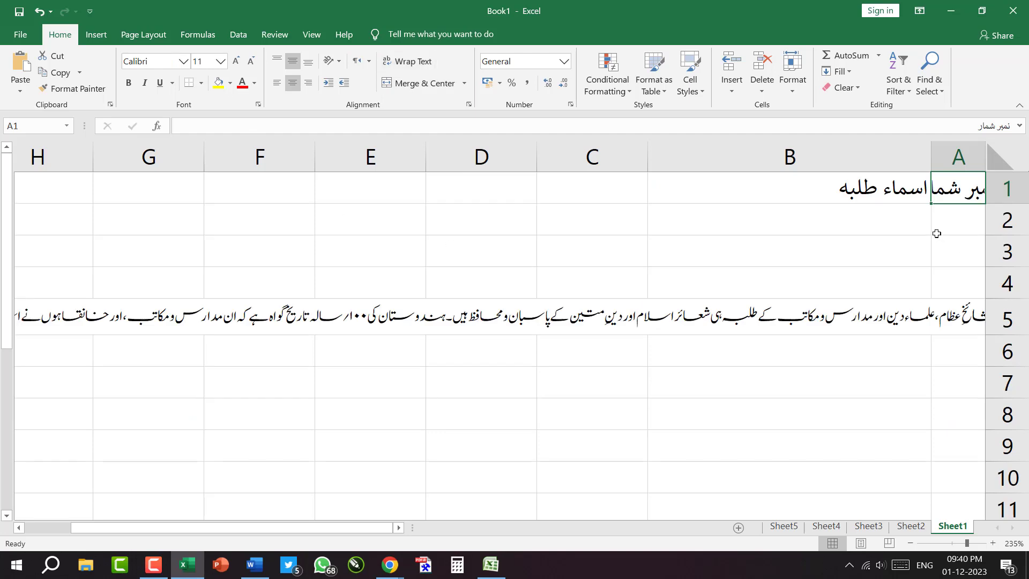
pyautogui.doubleClick(932, 156)
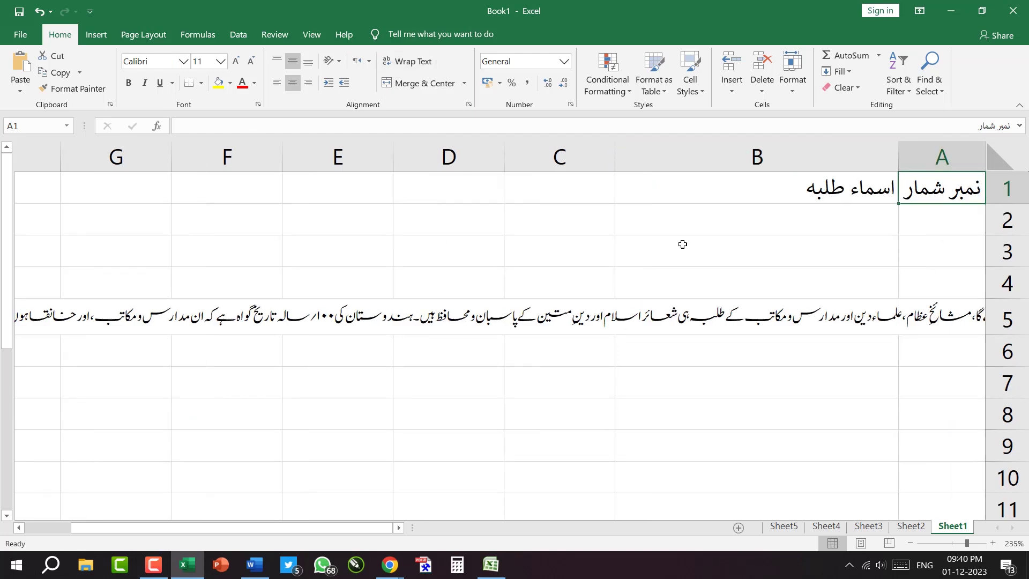
# Step: Look through the available Merge & Center options without applying any, and select empty cell C2
pyautogui.click(465, 85)
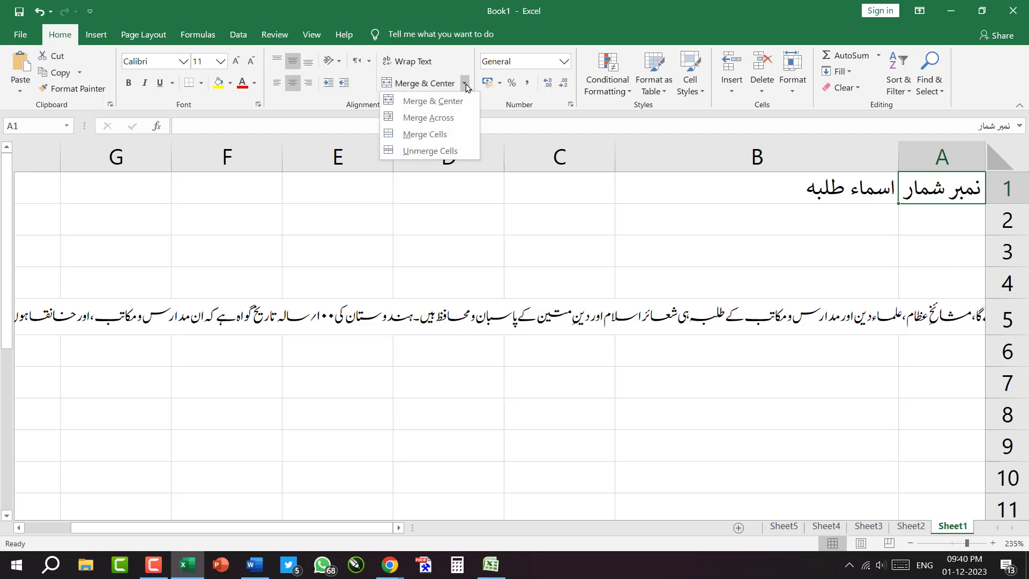
pyautogui.click(448, 279)
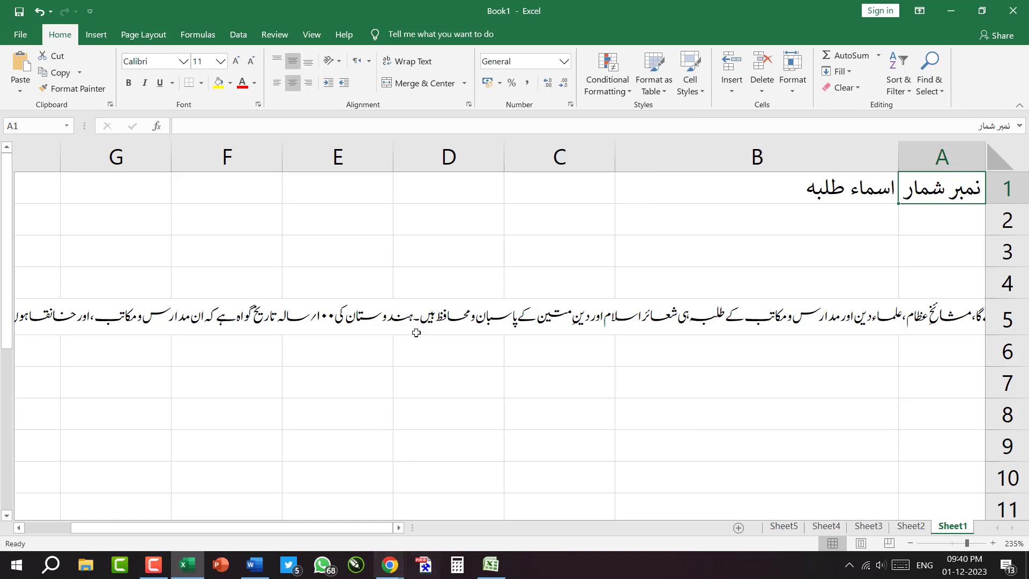
pyautogui.click(528, 225)
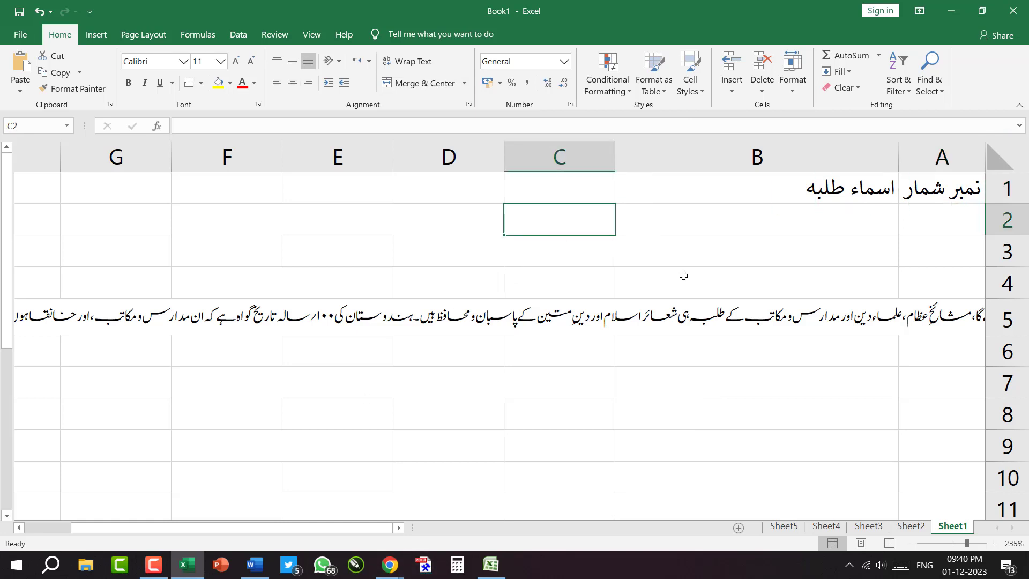
# Step: Delete the long Urdu paragraph from row 5 below the headings
pyautogui.click(843, 187)
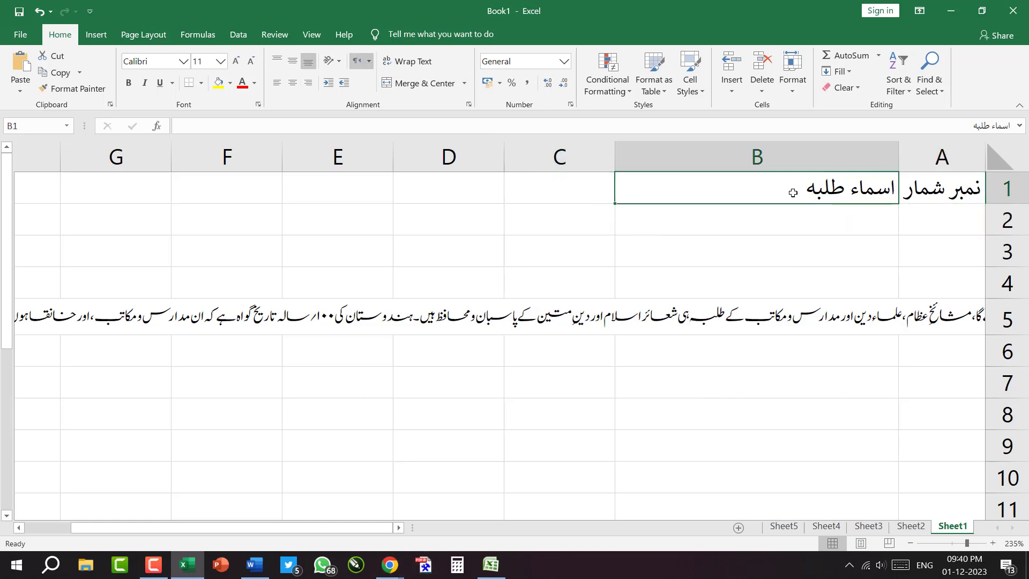
pyautogui.moveTo(787, 198); pyautogui.dragTo(437, 200)
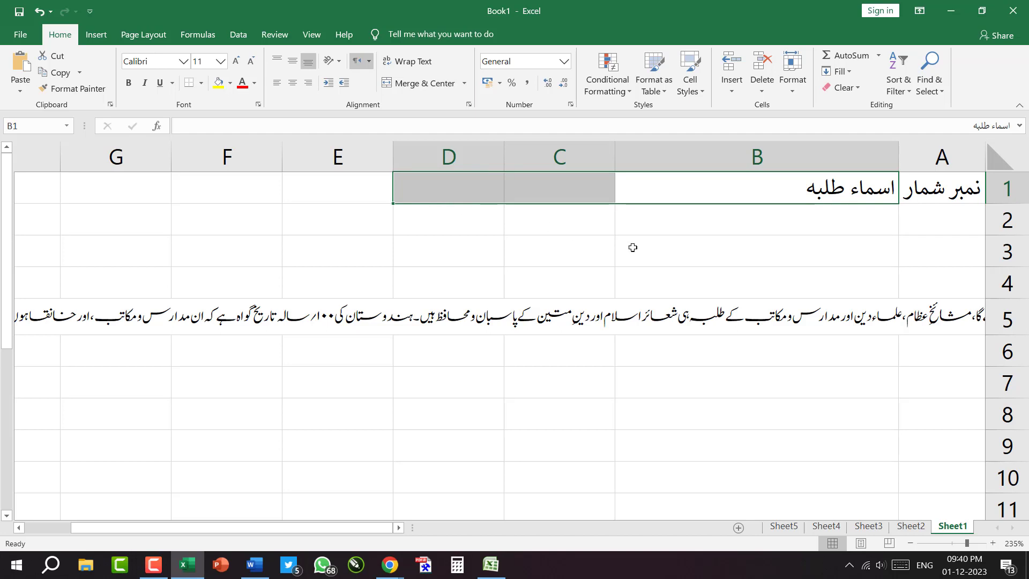
pyautogui.scroll(-5, 652, 248)
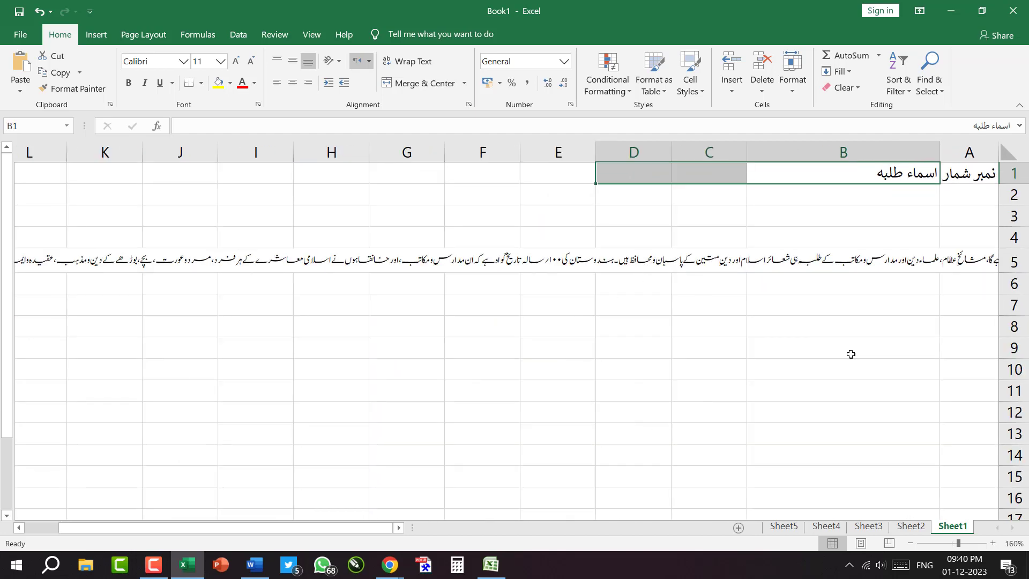
pyautogui.click(804, 407)
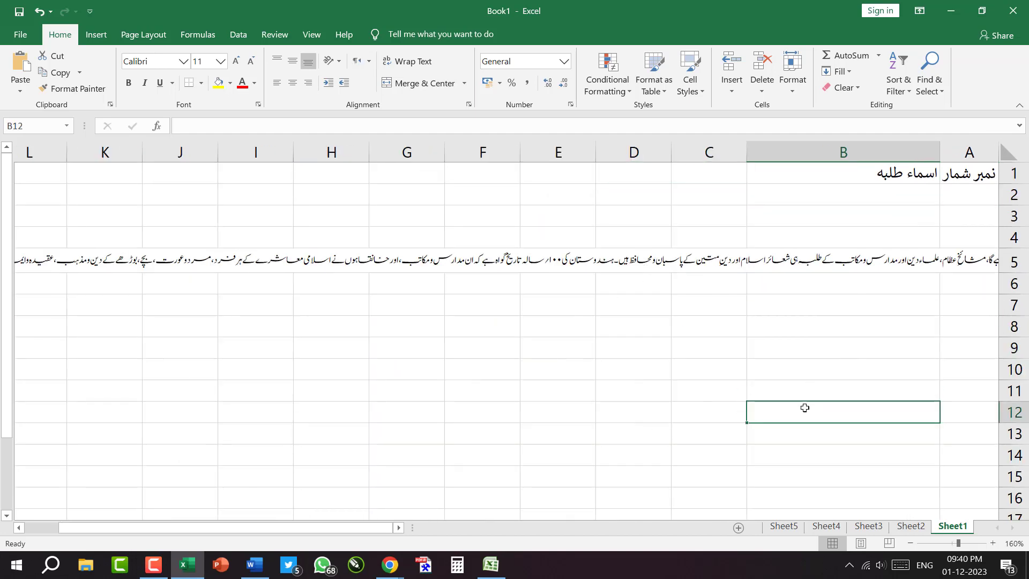
pyautogui.click(888, 260)
pyautogui.press('Delete')
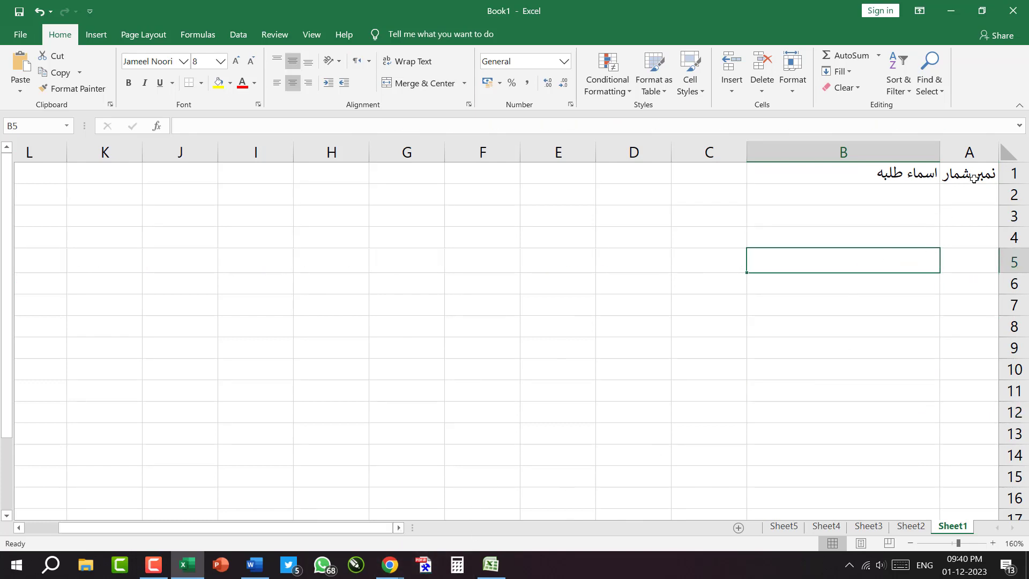
# Step: Move the headings نمبر شمار and اسماء طلبہ from row 1 to cells A4 and B4, and narrow column B
pyautogui.click(956, 174)
pyautogui.moveTo(937, 174); pyautogui.dragTo(894, 248)
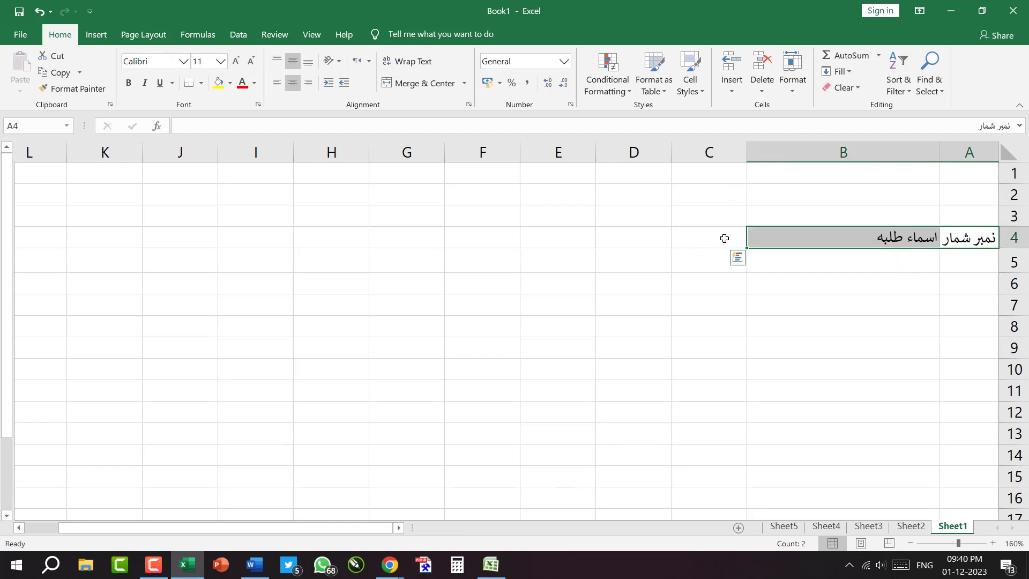
pyautogui.moveTo(749, 153); pyautogui.dragTo(802, 214)
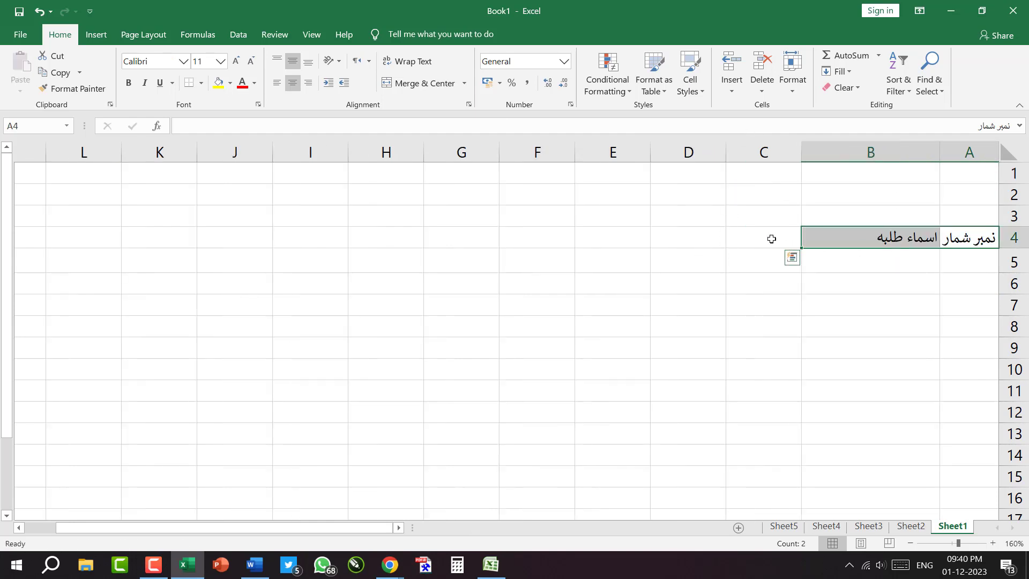
# Step: Add the Urdu headings سکونت in cell C4 and رابطہ in cell D4
pyautogui.click(777, 235)
pyautogui.write('s')
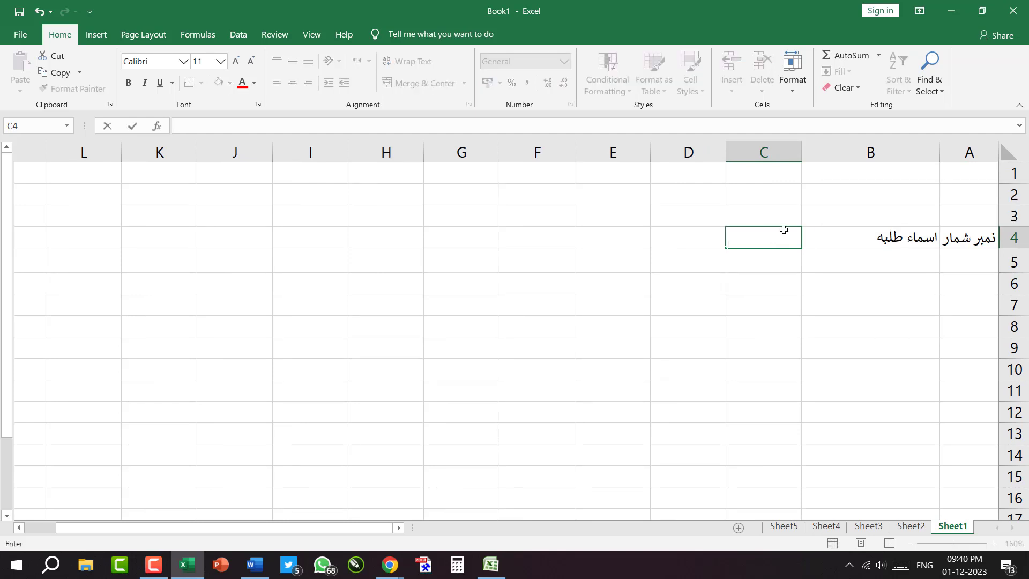
pyautogui.hotkey('alt', 'shift')
pyautogui.write('س')
pyautogui.write('کا')
pyautogui.press('BackSpace')
pyautogui.write('ونت')
pyautogui.press('Tab')
pyautogui.write('رابطه')
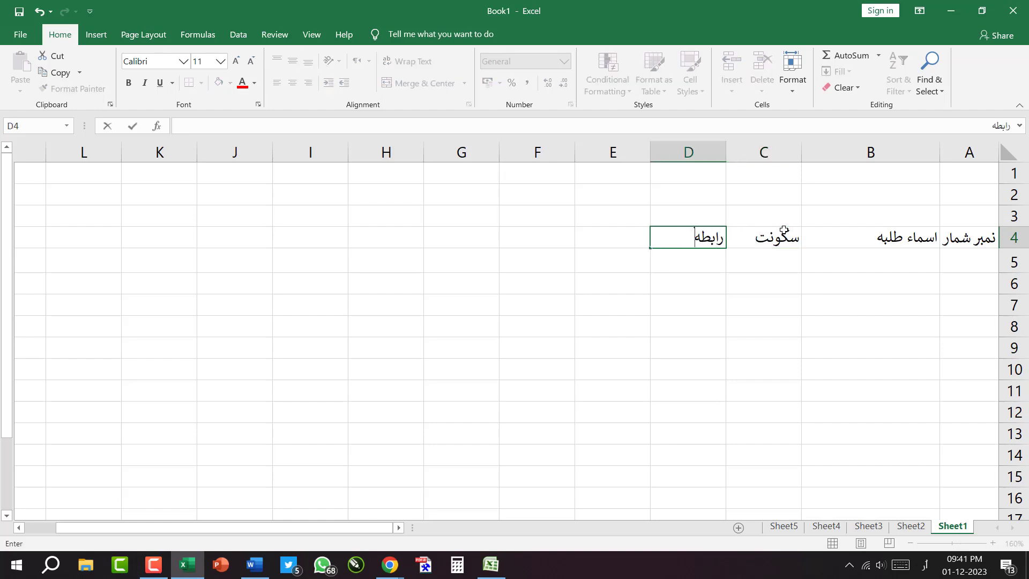
pyautogui.press('Return')
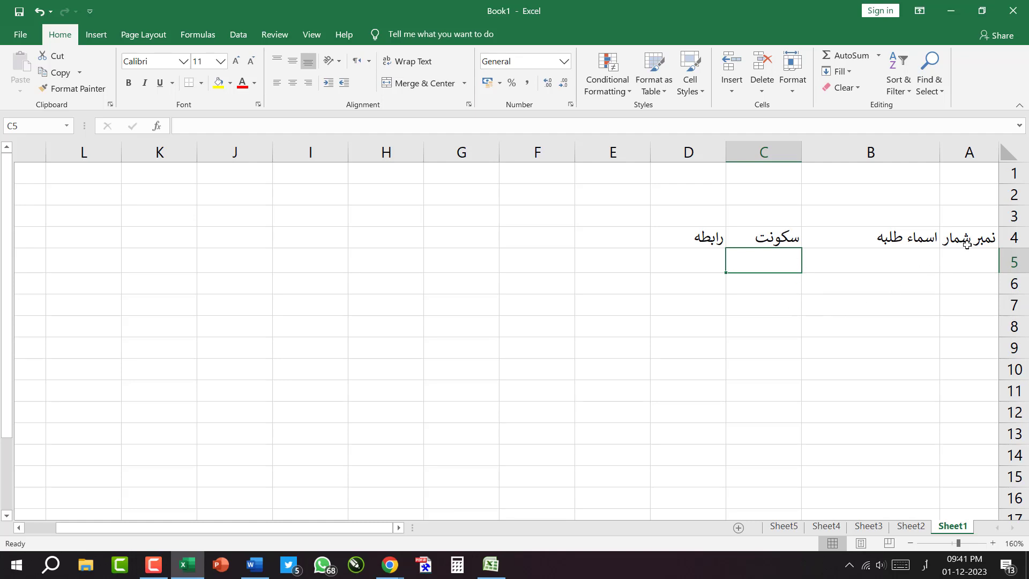
# Step: Widen column D, which holds the رابطہ heading
pyautogui.moveTo(966, 243); pyautogui.dragTo(674, 514)
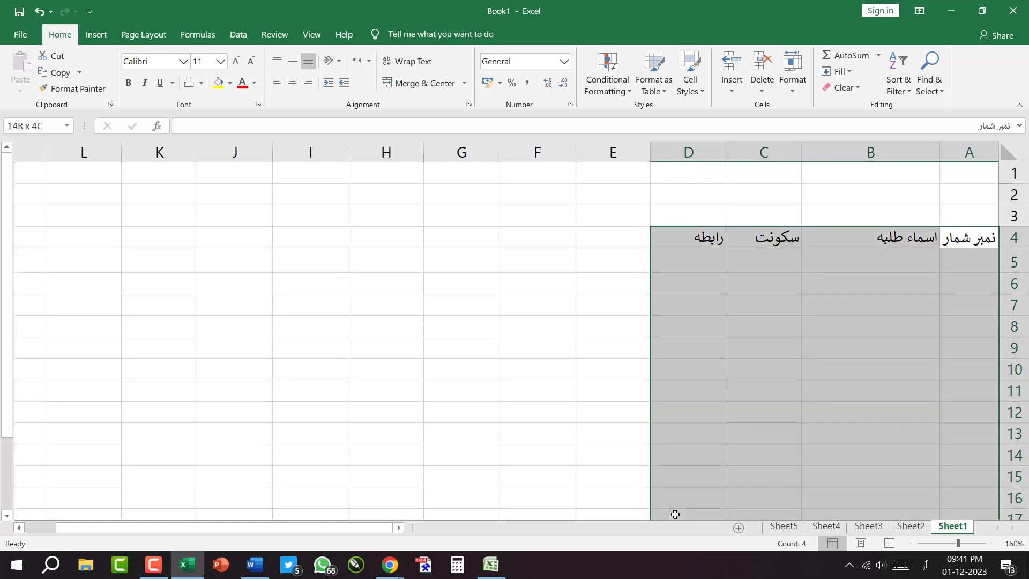
pyautogui.click(684, 237)
pyautogui.moveTo(651, 153); pyautogui.dragTo(622, 154)
pyautogui.click(732, 321)
pyautogui.click(953, 237)
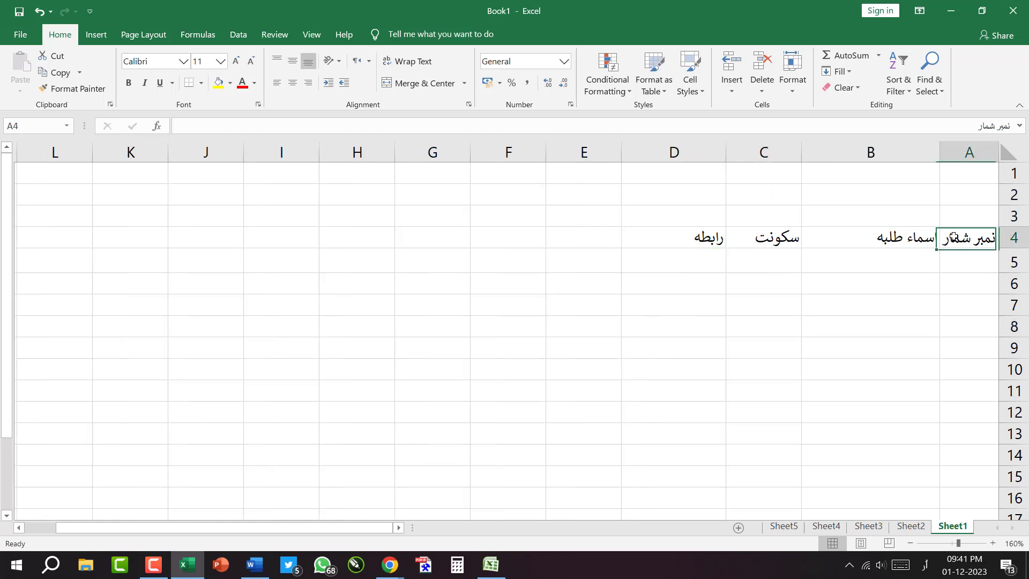
# Step: Try widening column A to make room for a title in A1, and undo the change
pyautogui.moveTo(971, 175); pyautogui.dragTo(666, 175)
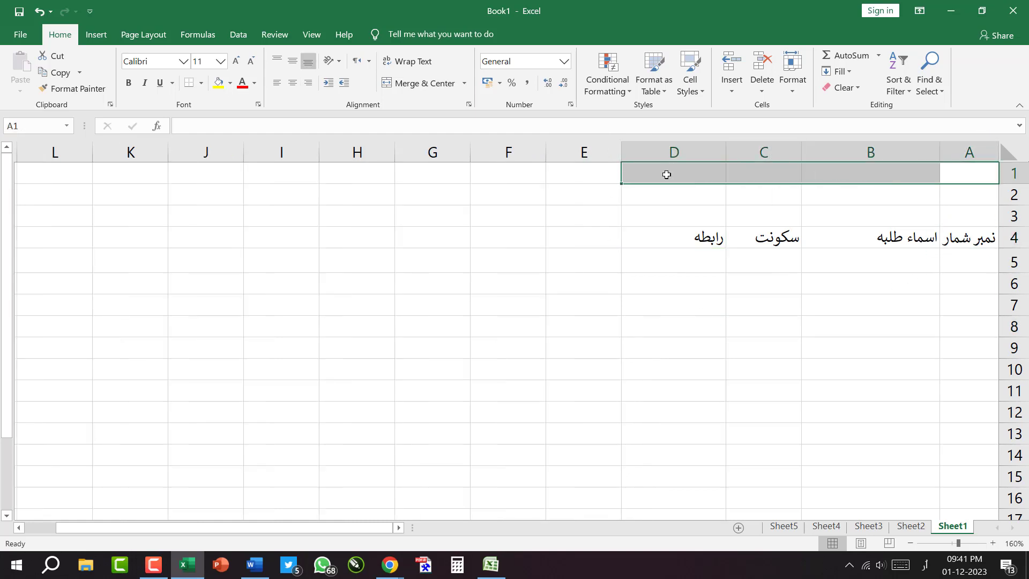
pyautogui.click(775, 351)
pyautogui.moveTo(962, 175); pyautogui.dragTo(671, 172)
pyautogui.click(807, 360)
pyautogui.click(959, 178)
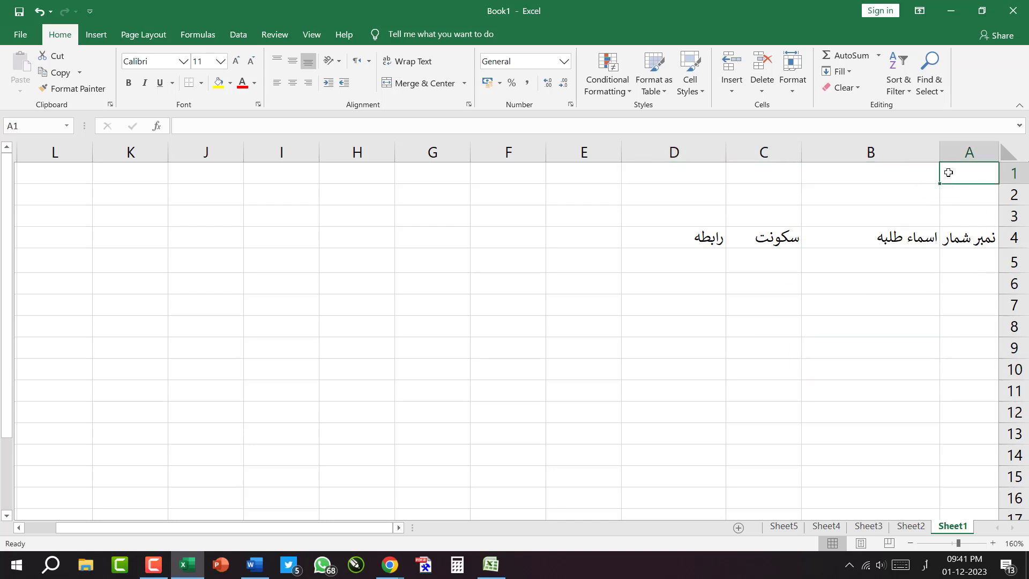
pyautogui.moveTo(941, 154); pyautogui.dragTo(774, 160)
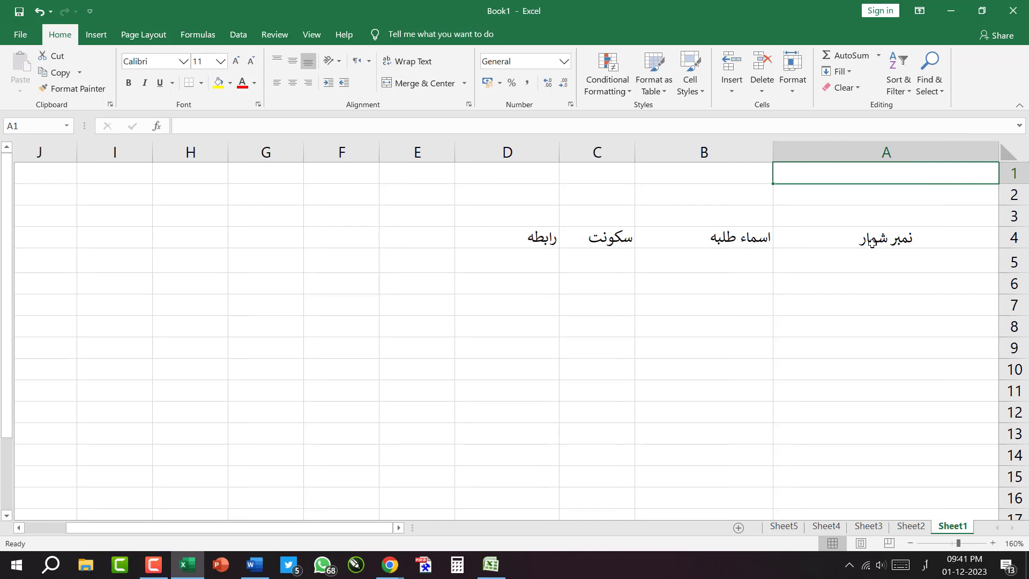
pyautogui.hotkey('ctrl', 'z')
pyautogui.click(959, 296)
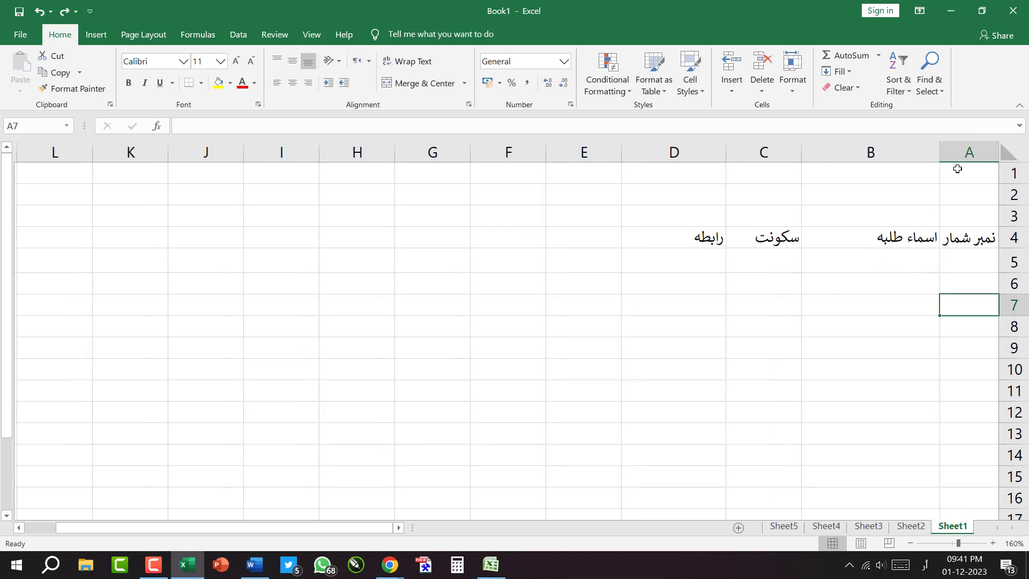
# Step: Merge and center cells A1:D1 above the student table headings
pyautogui.moveTo(957, 171); pyautogui.dragTo(676, 179)
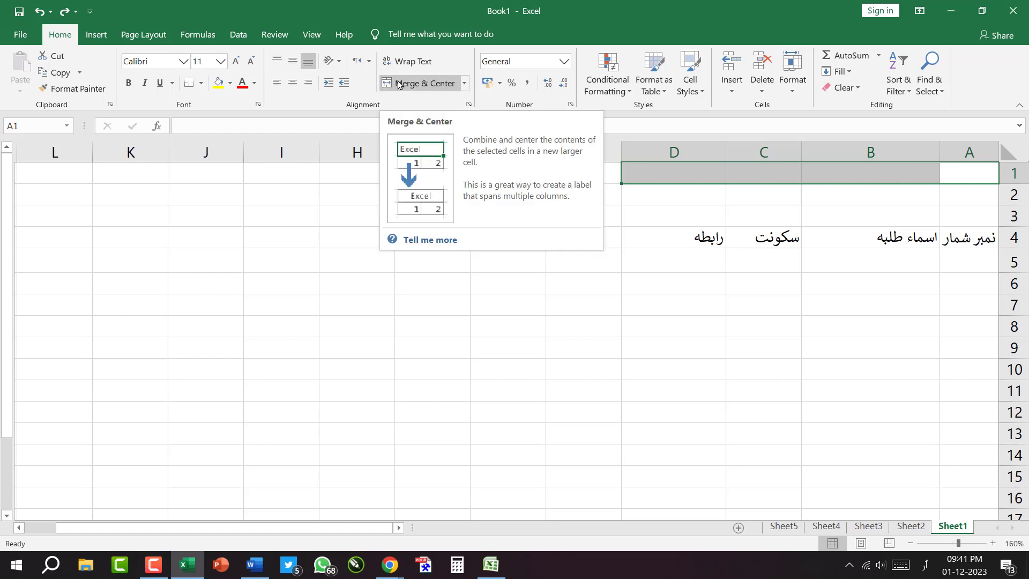
pyautogui.click(465, 84)
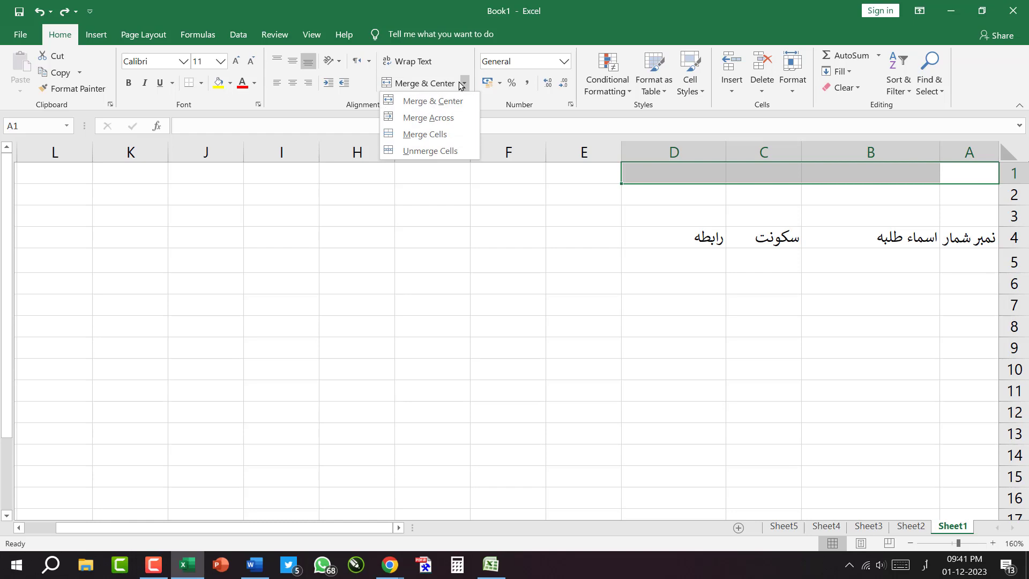
pyautogui.click(466, 85)
pyautogui.click(465, 85)
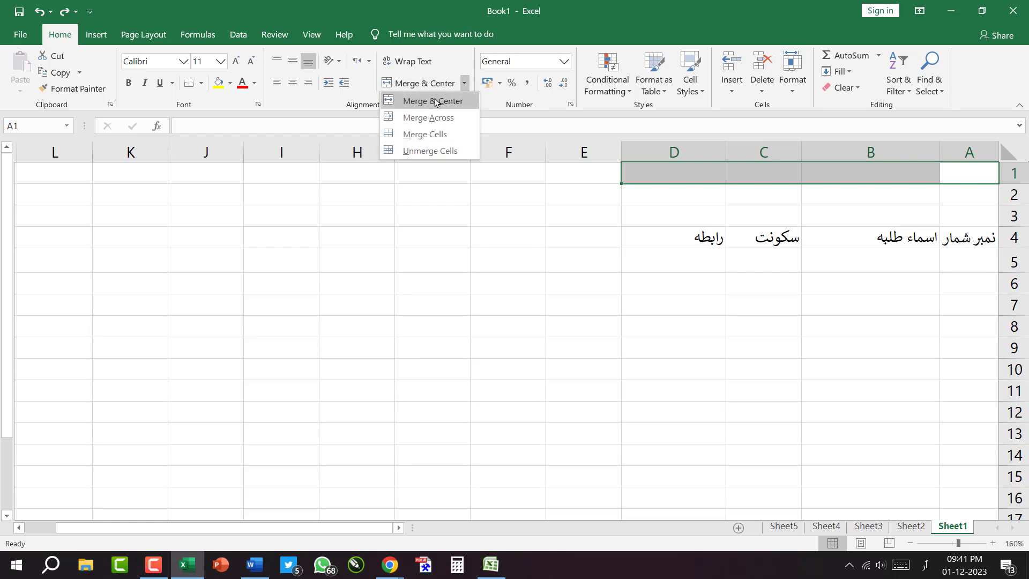
pyautogui.click(465, 86)
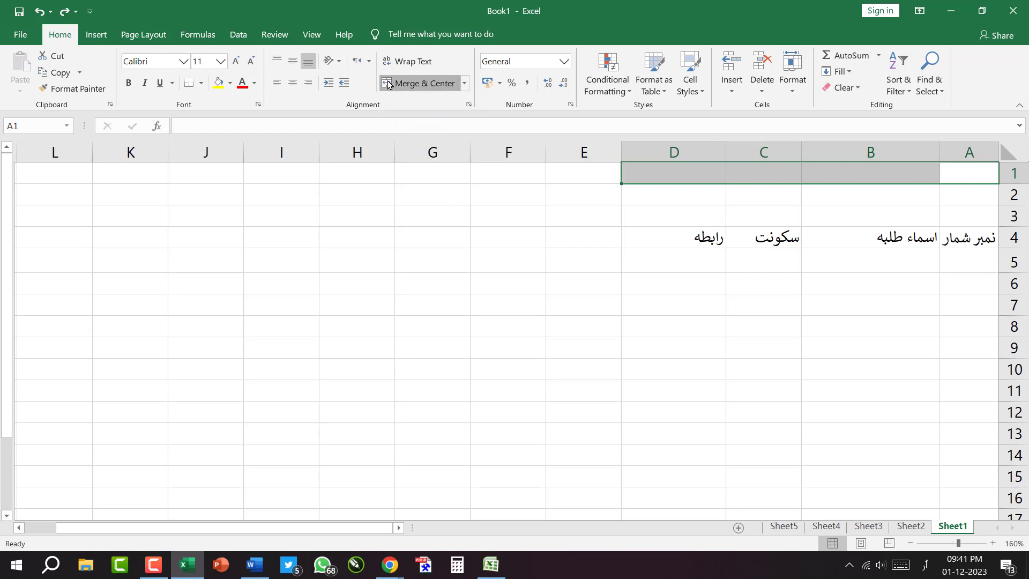
pyautogui.click(421, 83)
pyautogui.scroll(6, 947, 274)
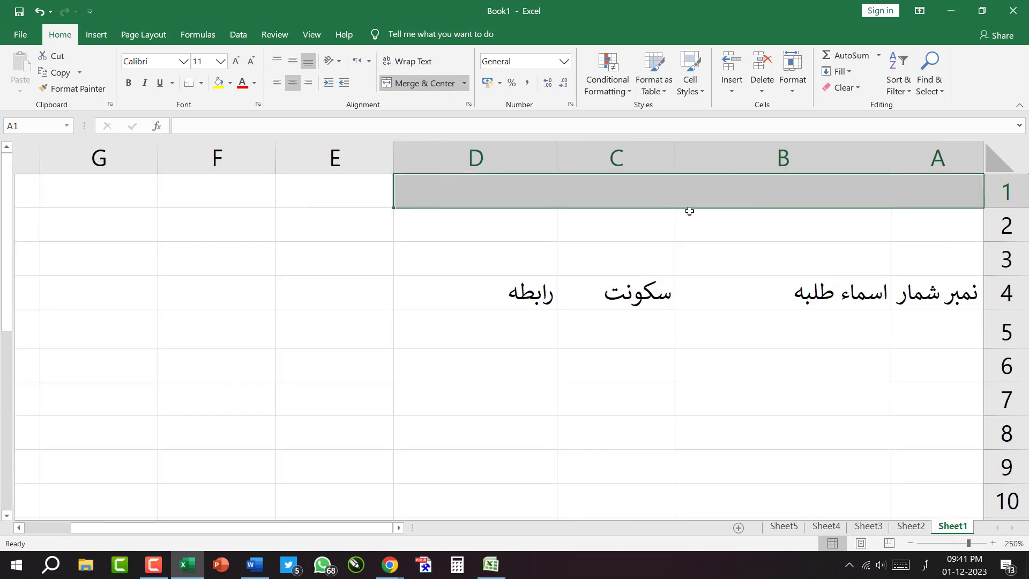
# Step: Enter the one-word title فہرست in the merged cell above the table
pyautogui.click(701, 233)
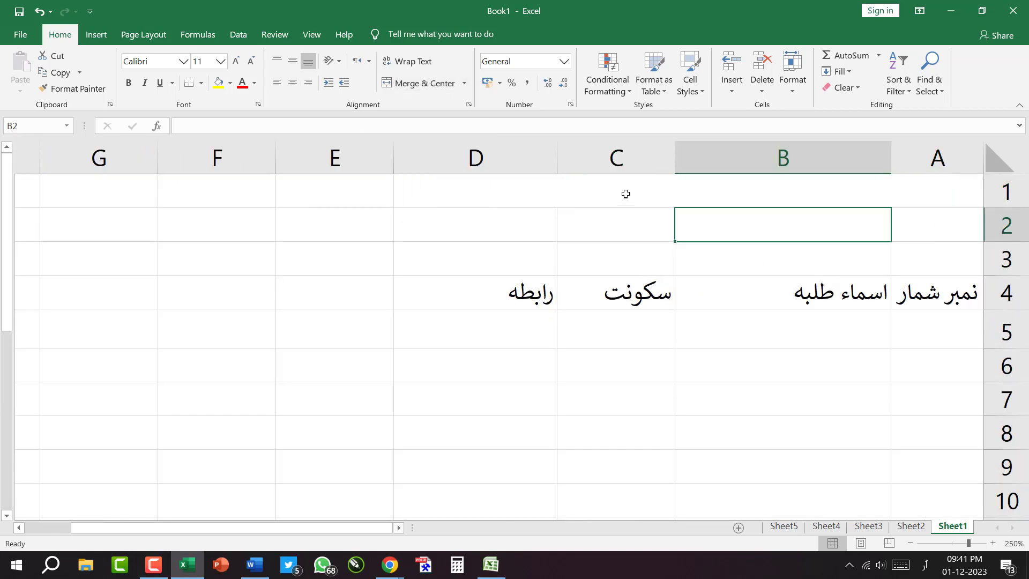
pyautogui.click(760, 191)
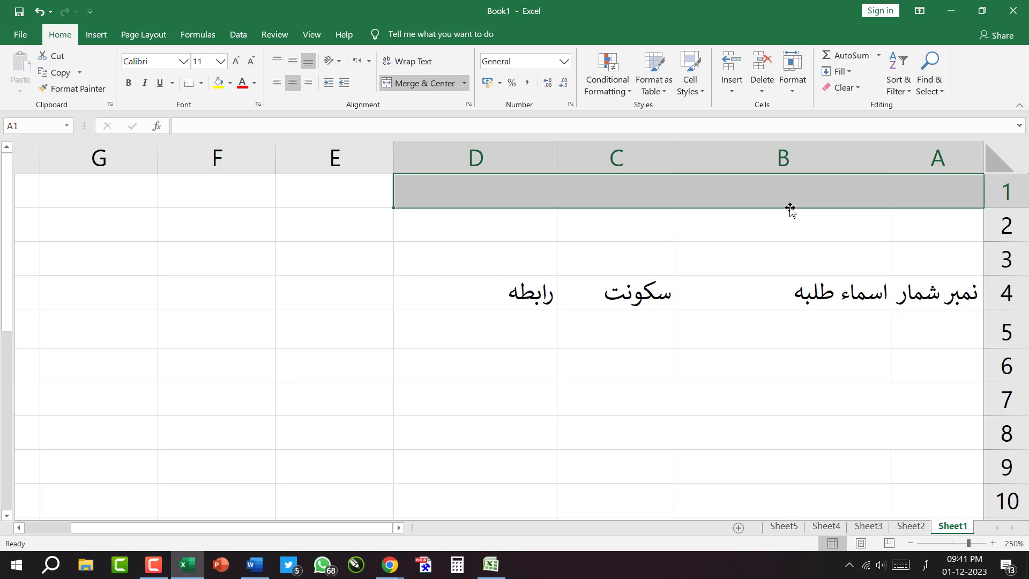
pyautogui.write('فر')
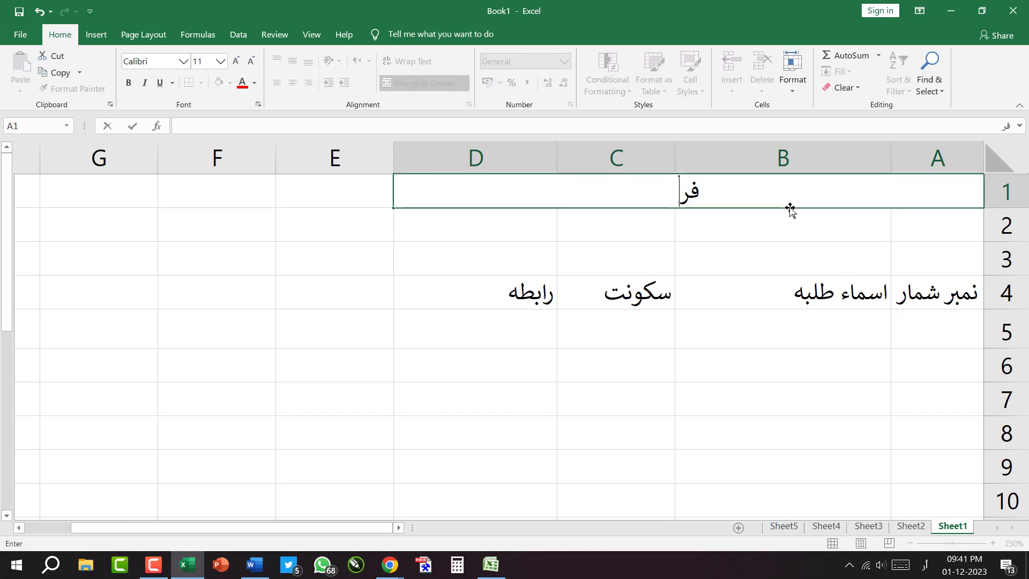
pyautogui.press('BackSpace')
pyautogui.write('هرست')
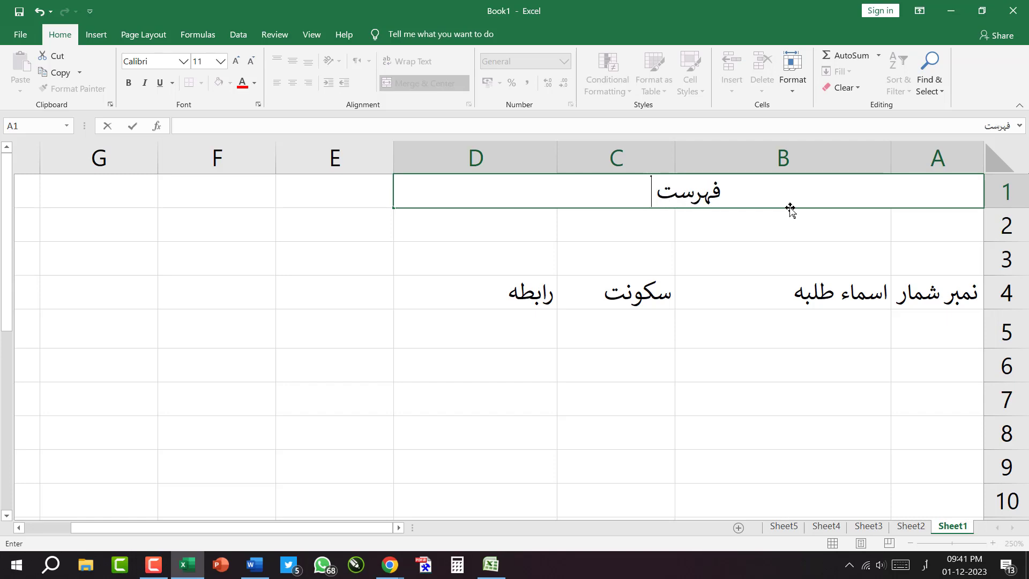
pyautogui.press('Return')
# Step: Replace the title in the merged cell with فہرست طلبہ برائے ششماہی امتحان
pyautogui.click(650, 198)
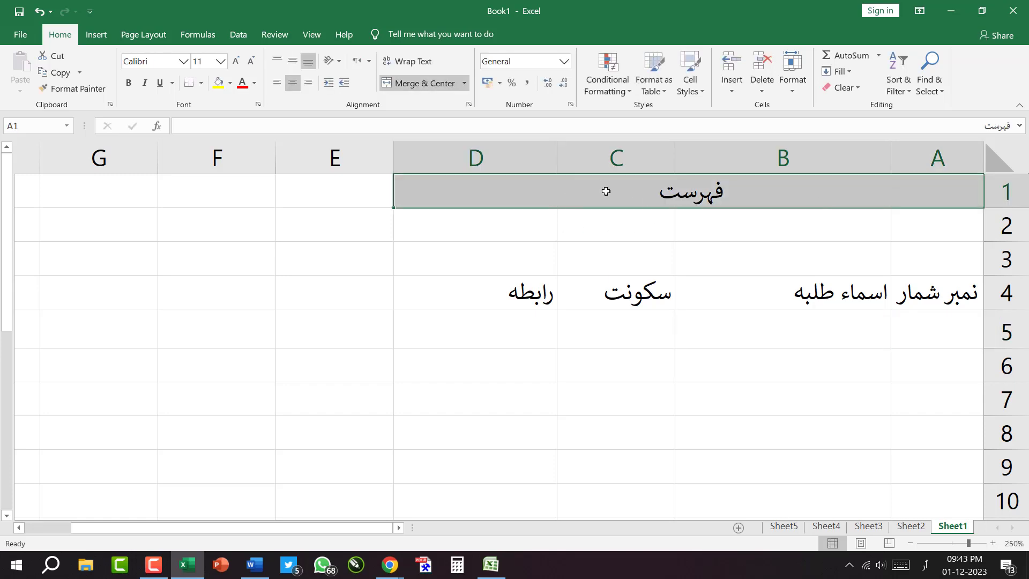
pyautogui.write('فهر')
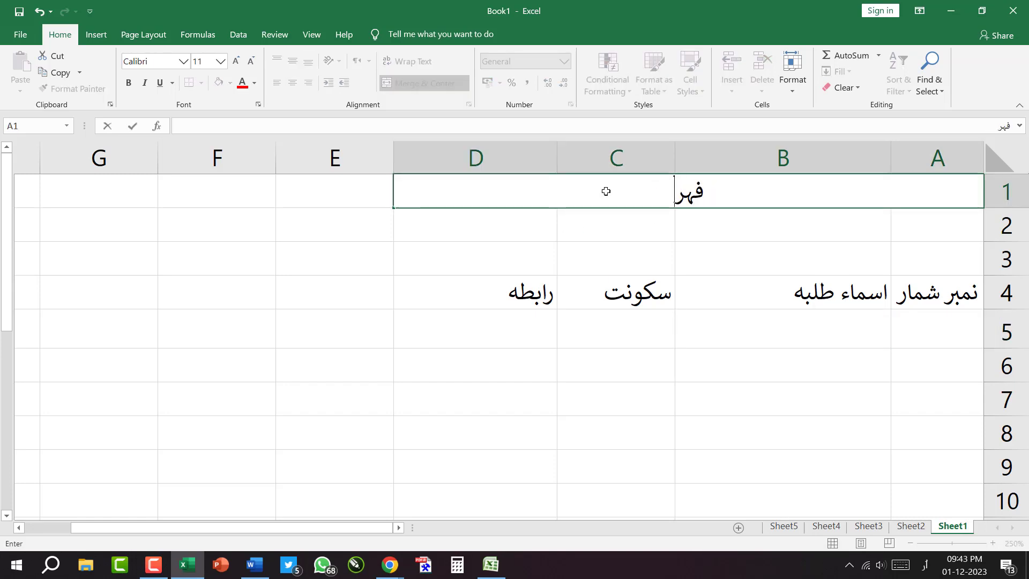
pyautogui.write('ست طلب')
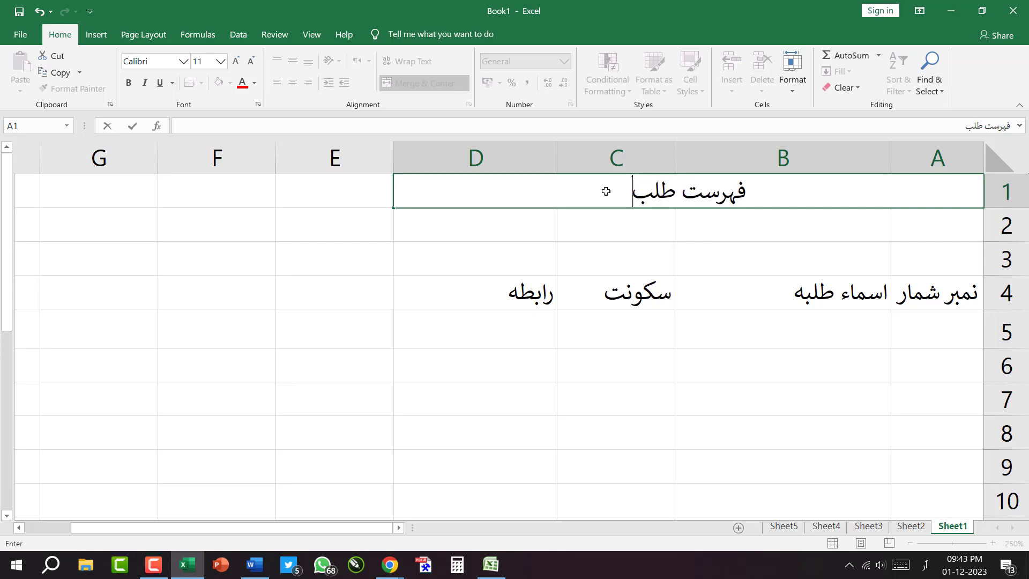
pyautogui.write('ه برائے')
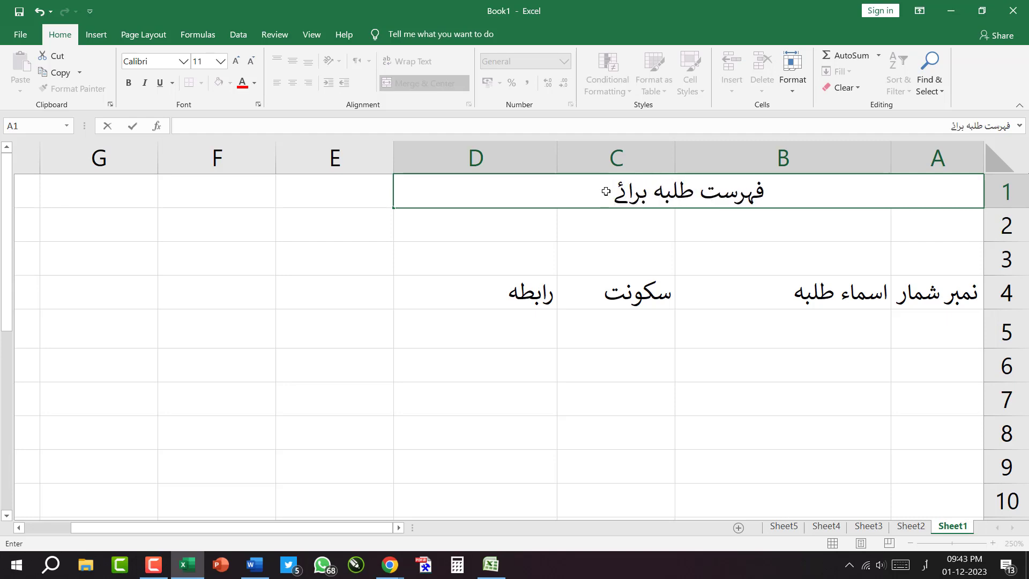
pyautogui.write(' ششماہی امتحان')
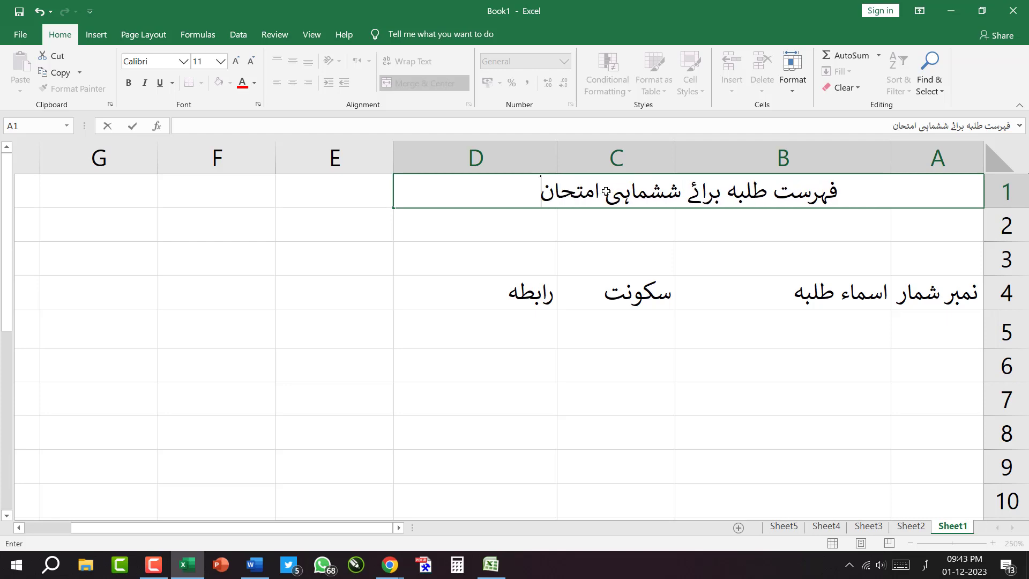
pyautogui.press('Return')
# Step: Unmerge the title cell, merge and center it over A1:D3, and align the title vertically to the middle
pyautogui.click(616, 195)
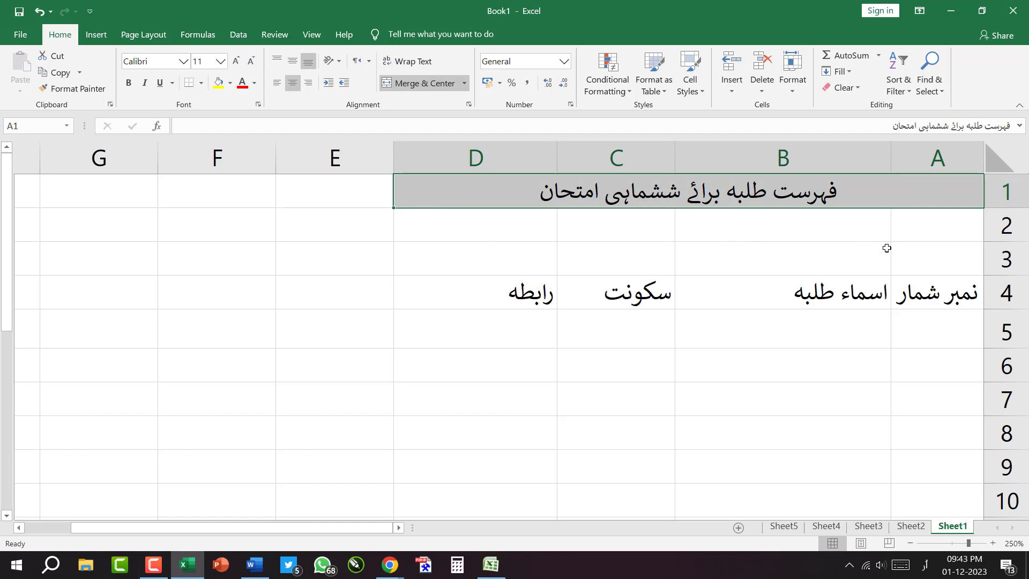
pyautogui.moveTo(879, 188); pyautogui.dragTo(909, 255)
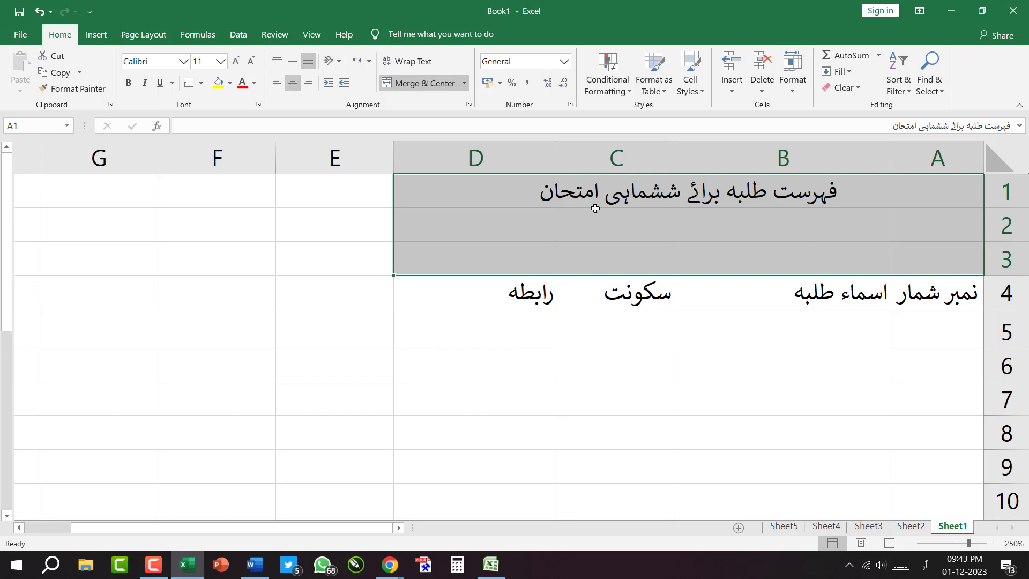
pyautogui.click(386, 85)
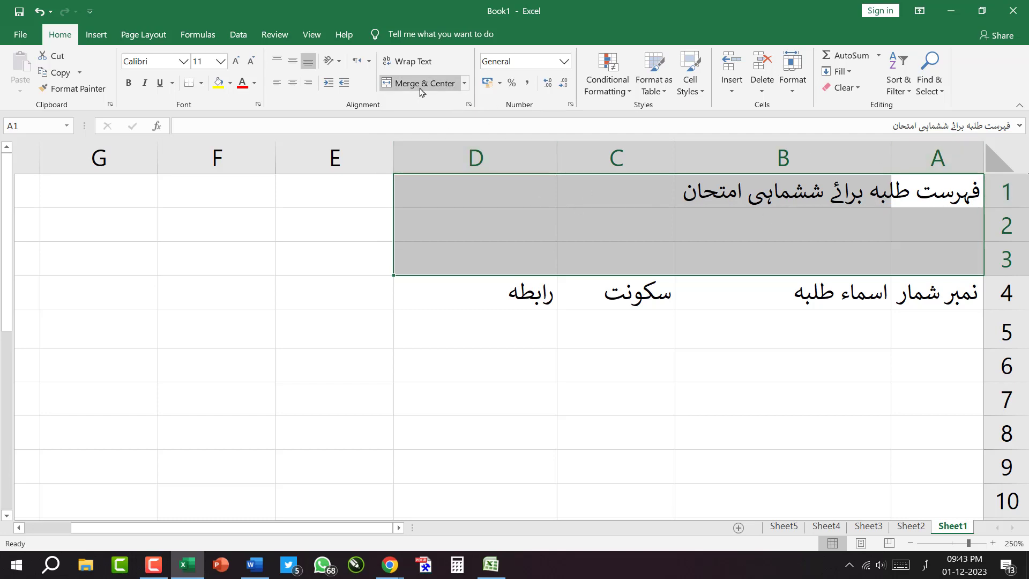
pyautogui.click(389, 85)
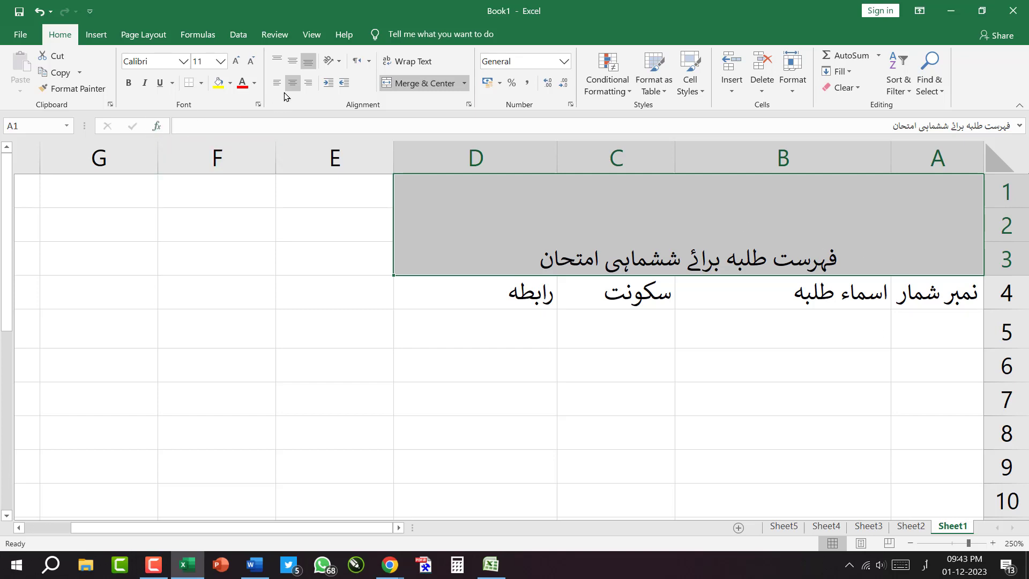
pyautogui.click(293, 63)
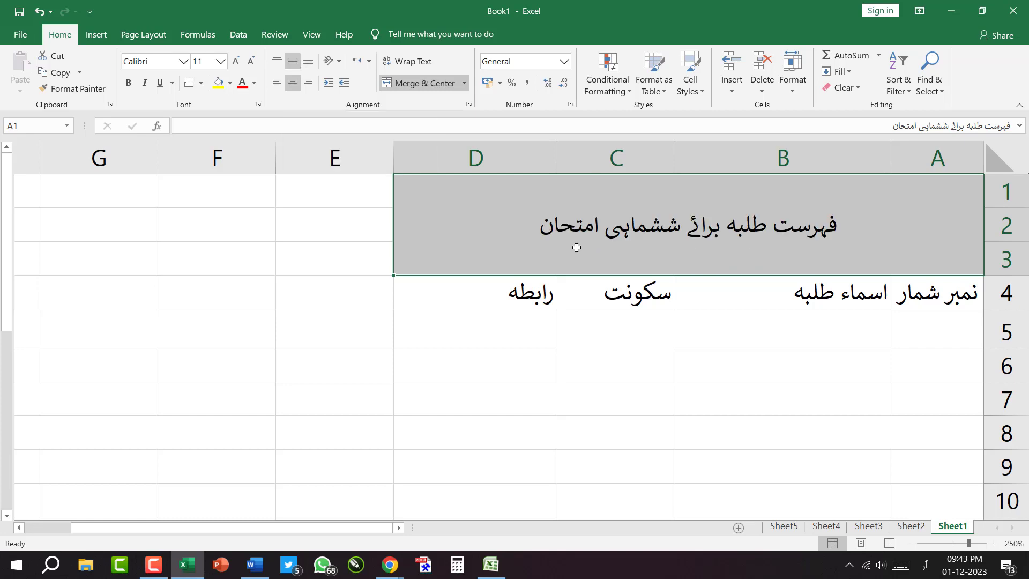
# Step: Enlarge the merged title text to 16 points and set its font to Agency FB
pyautogui.click(236, 62)
pyautogui.click(236, 62)
pyautogui.click(235, 62)
pyautogui.click(236, 62)
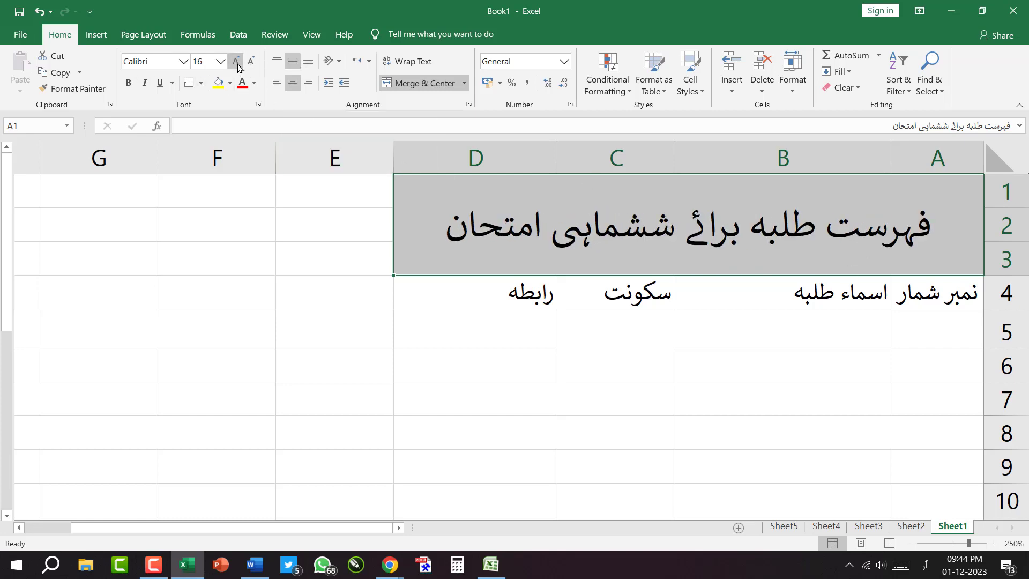
pyautogui.click(184, 61)
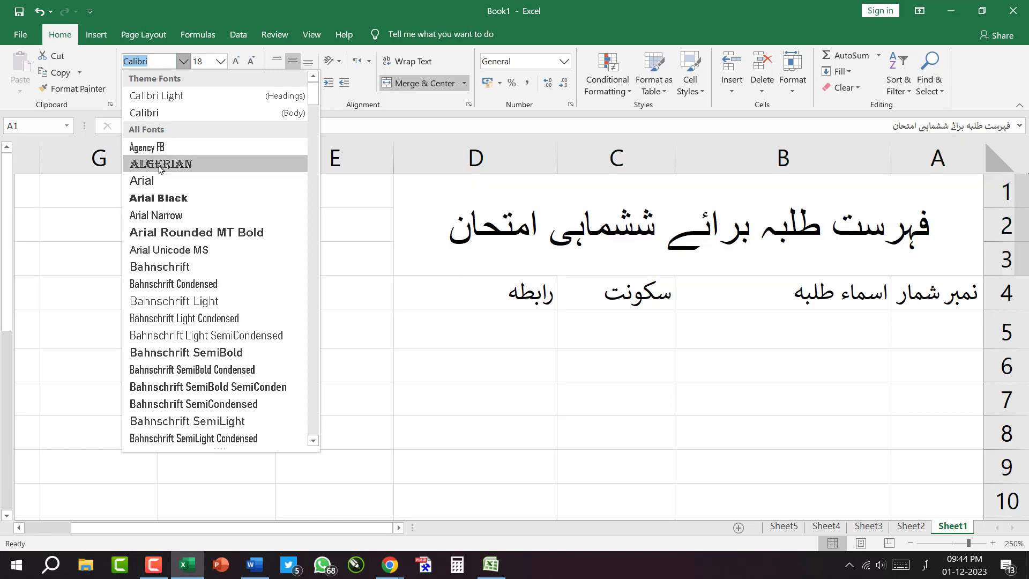
pyautogui.click(158, 149)
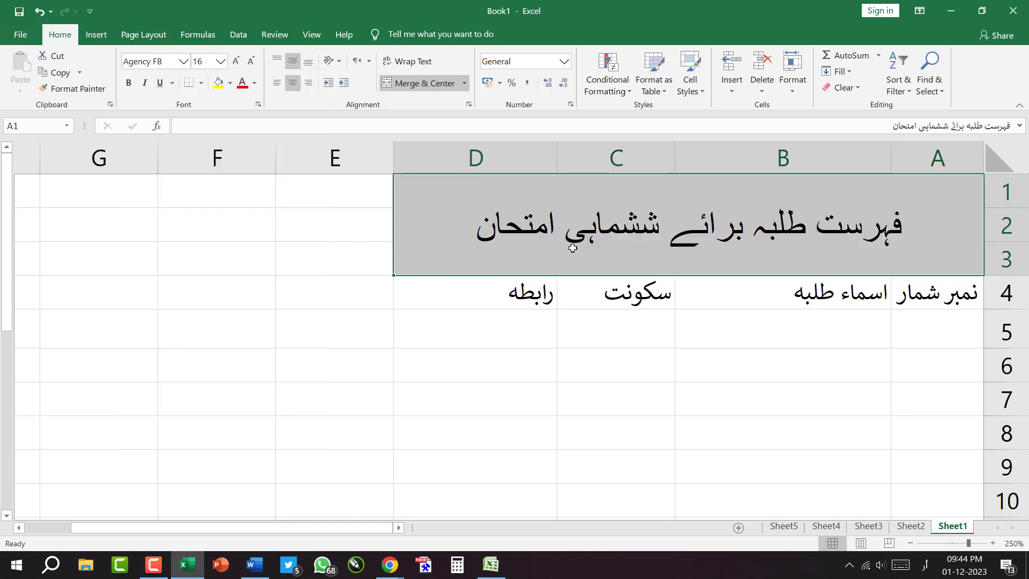
pyautogui.click(464, 84)
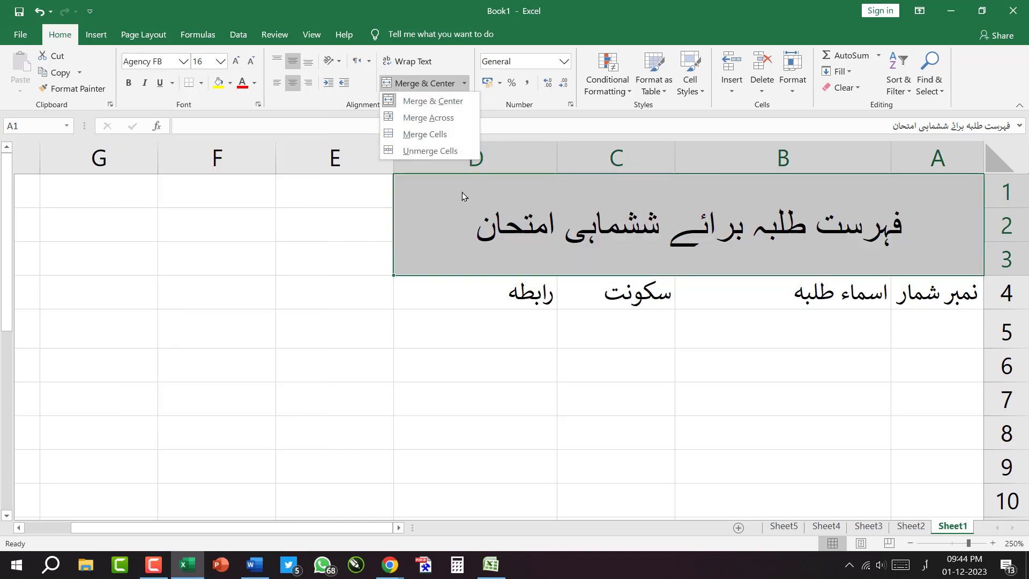
pyautogui.click(557, 403)
pyautogui.click(442, 330)
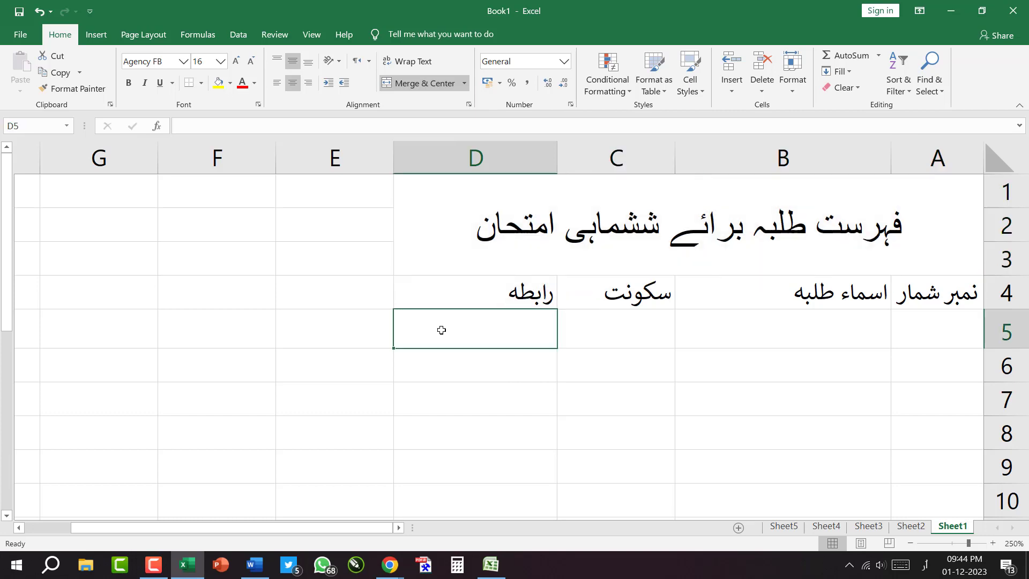
pyautogui.click(567, 423)
# Step: Apply all borders to A1:D9, covering the title, the headings and the empty rows below them
pyautogui.click(484, 248)
pyautogui.moveTo(484, 247); pyautogui.dragTo(845, 481)
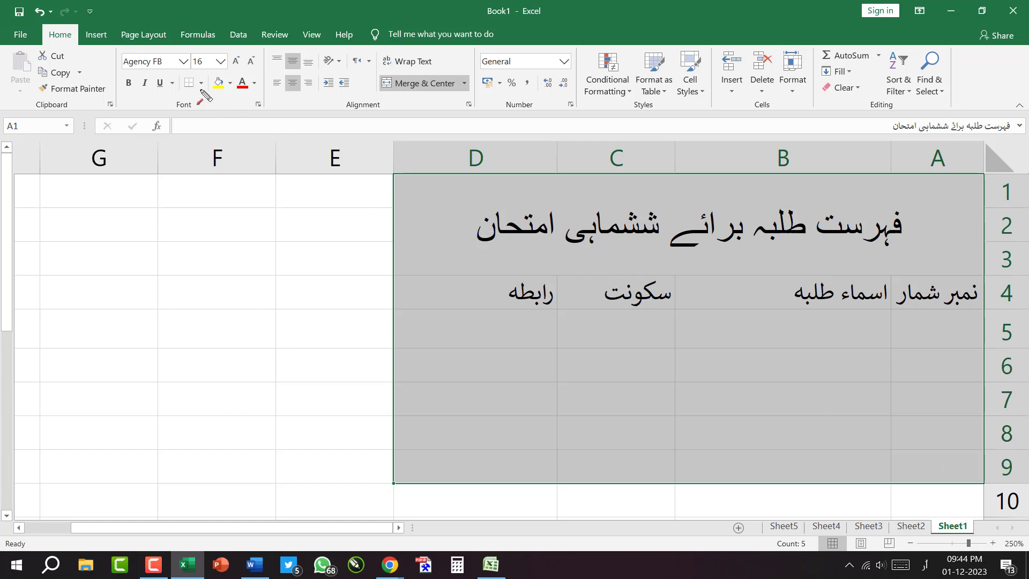
pyautogui.moveTo(503, 251)
pyautogui.mouseDown()
pyautogui.moveTo(300, 172)
pyautogui.moveTo(211, 78)
pyautogui.moveTo(210, 96)
pyautogui.mouseUp()
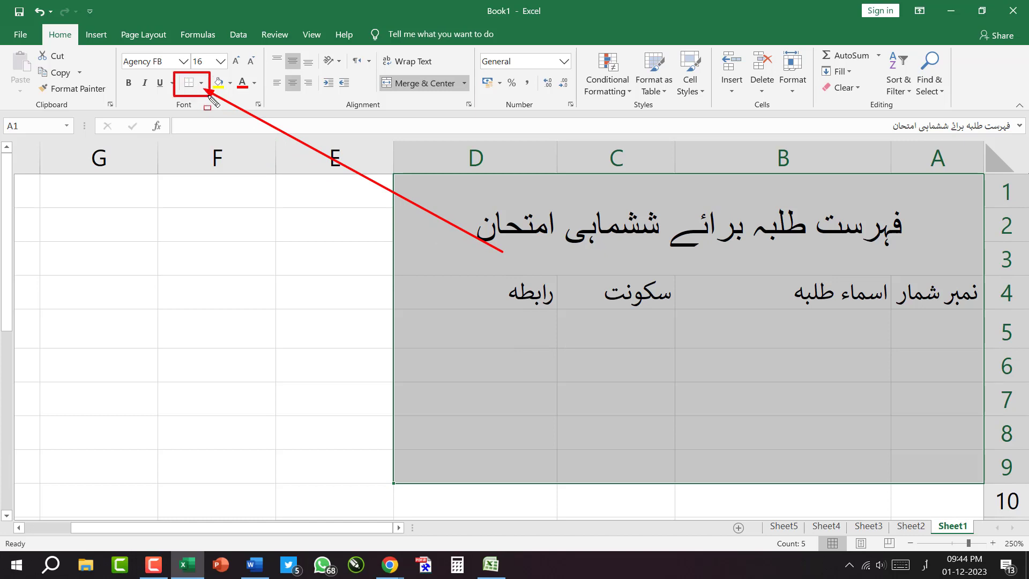
pyautogui.press('Escape')
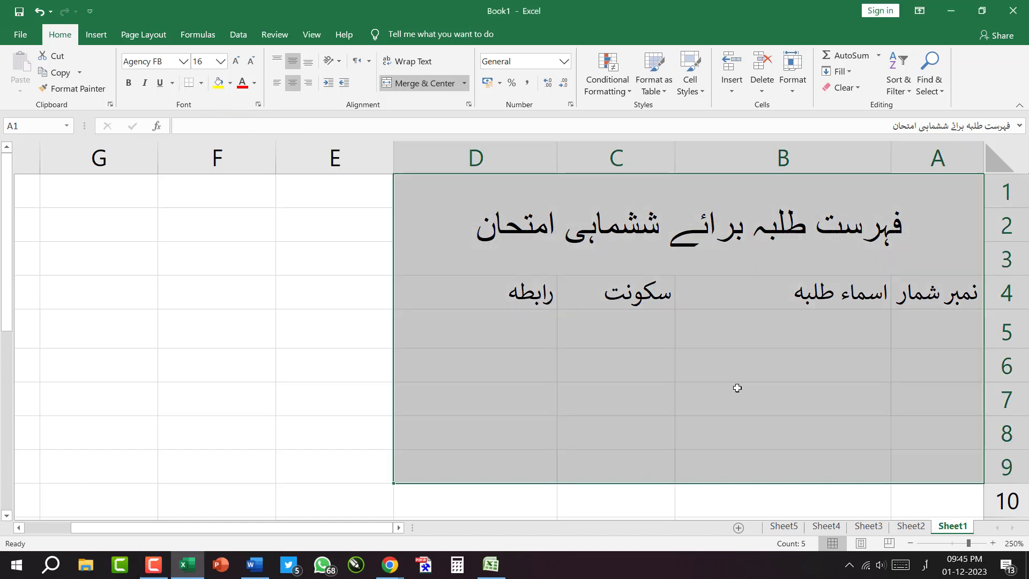
pyautogui.click(202, 84)
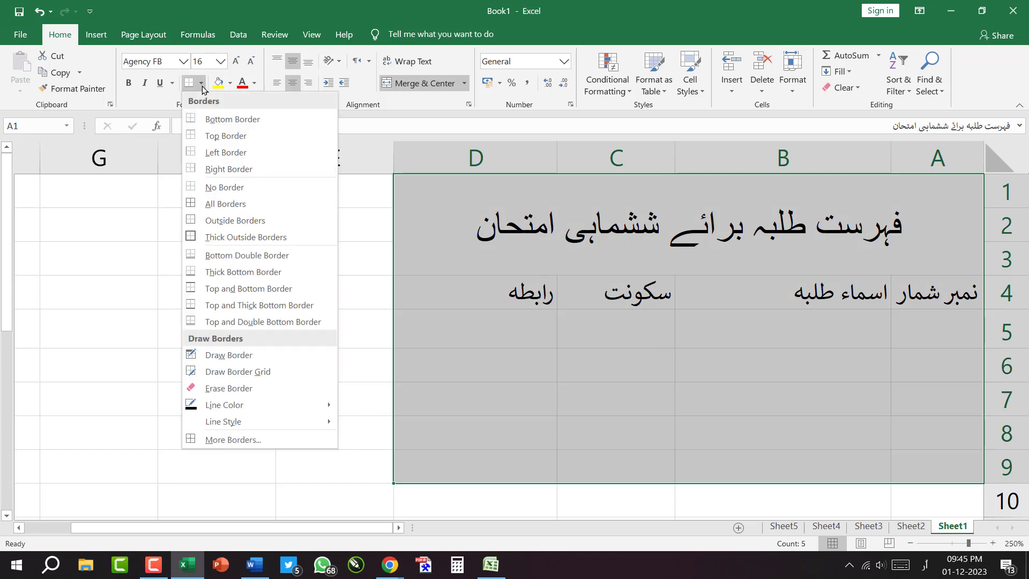
pyautogui.click(211, 204)
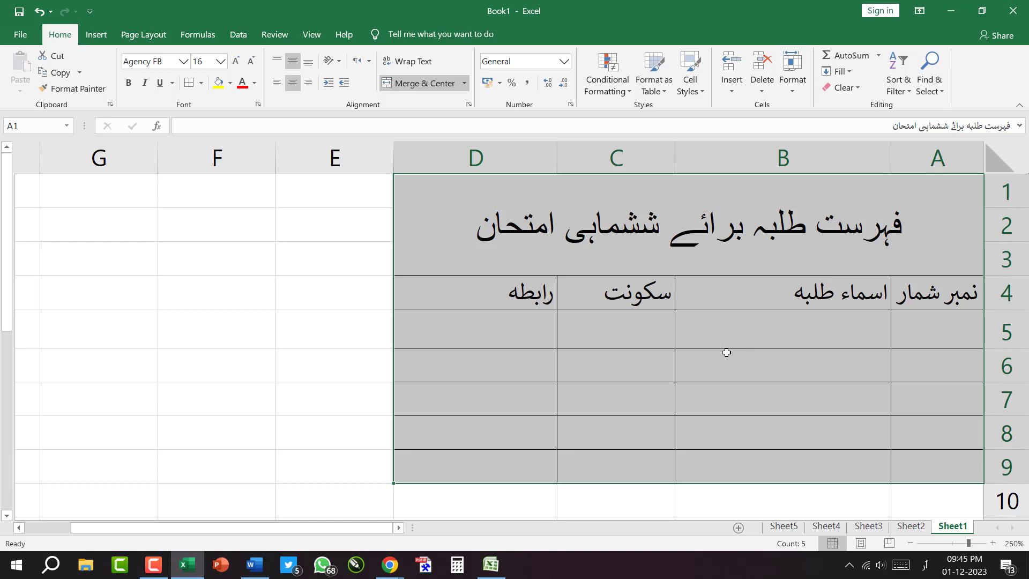
pyautogui.scroll(-1, 726, 352)
pyautogui.click(639, 381)
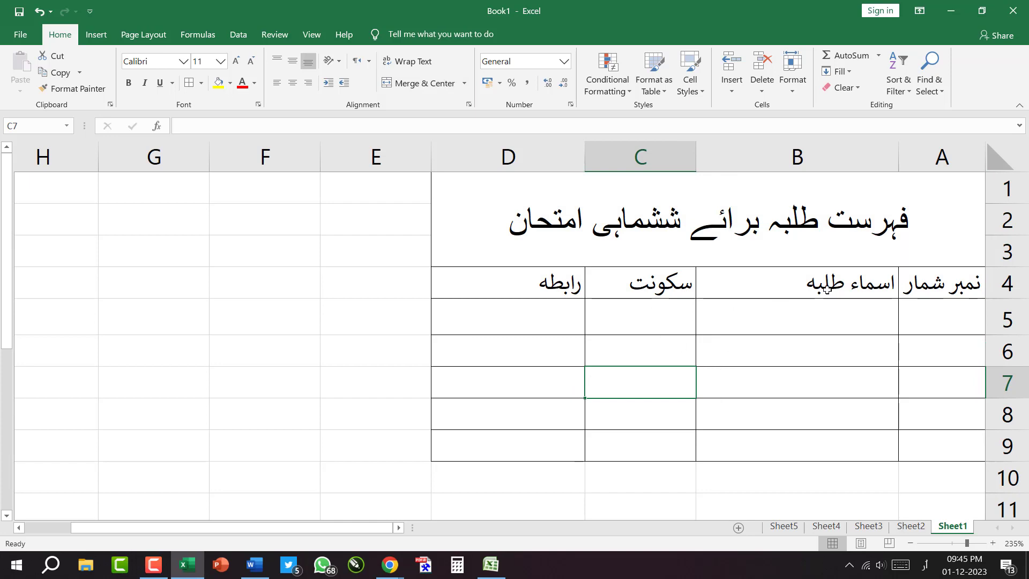
pyautogui.click(827, 290)
pyautogui.click(786, 320)
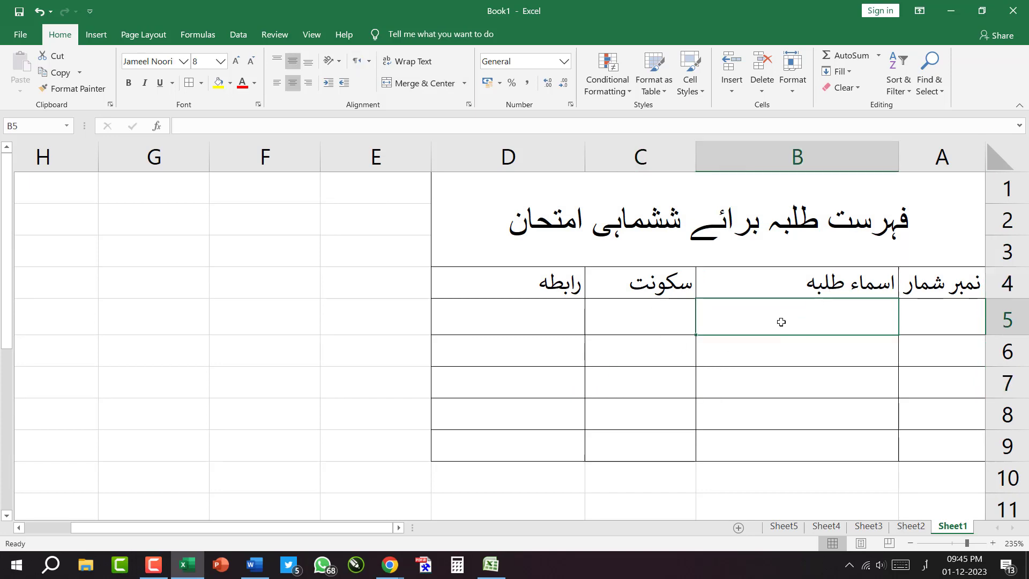
pyautogui.moveTo(719, 321); pyautogui.dragTo(645, 317)
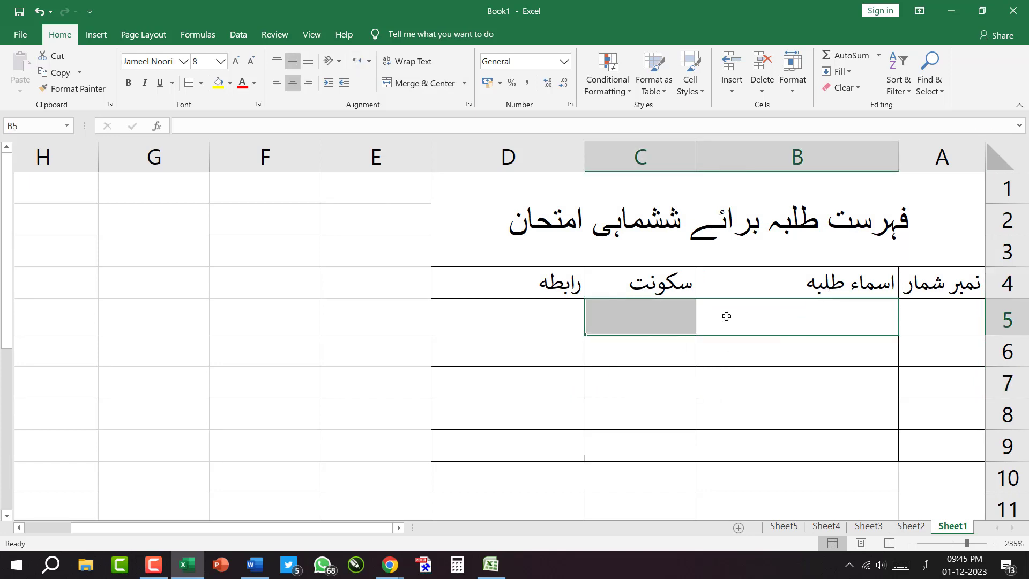
pyautogui.moveTo(721, 329); pyautogui.dragTo(635, 313)
pyautogui.click(662, 421)
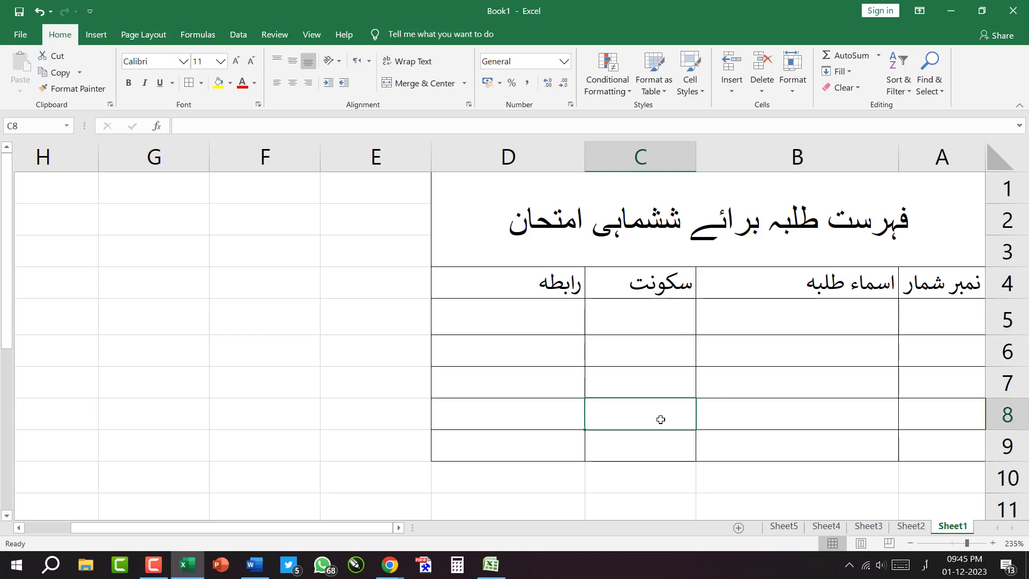
pyautogui.moveTo(757, 321); pyautogui.dragTo(680, 319)
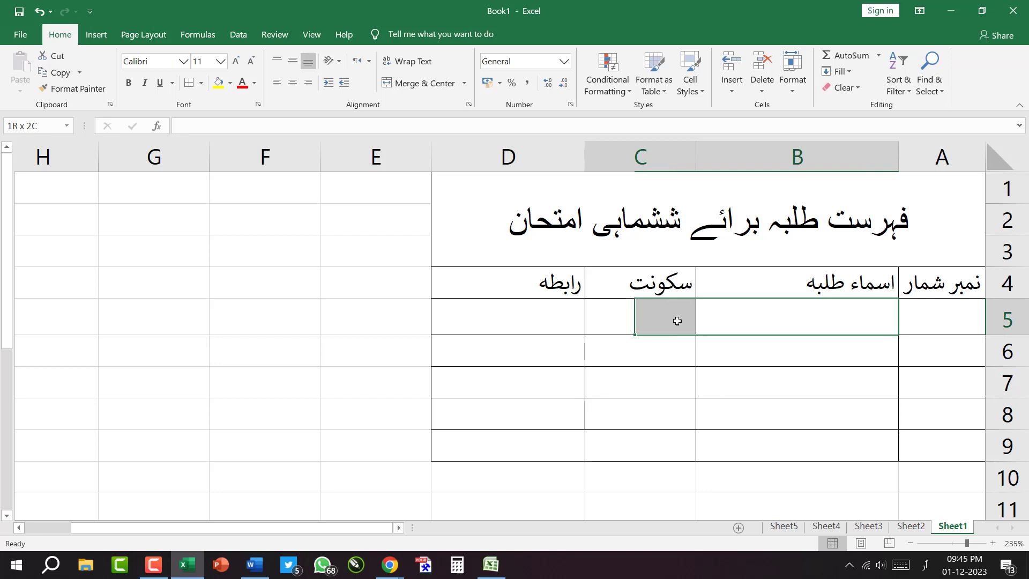
# Step: Clear the heading سکونت from C4, and merge and center the heading اسماء طلبہ over B4:C4
pyautogui.click(645, 285)
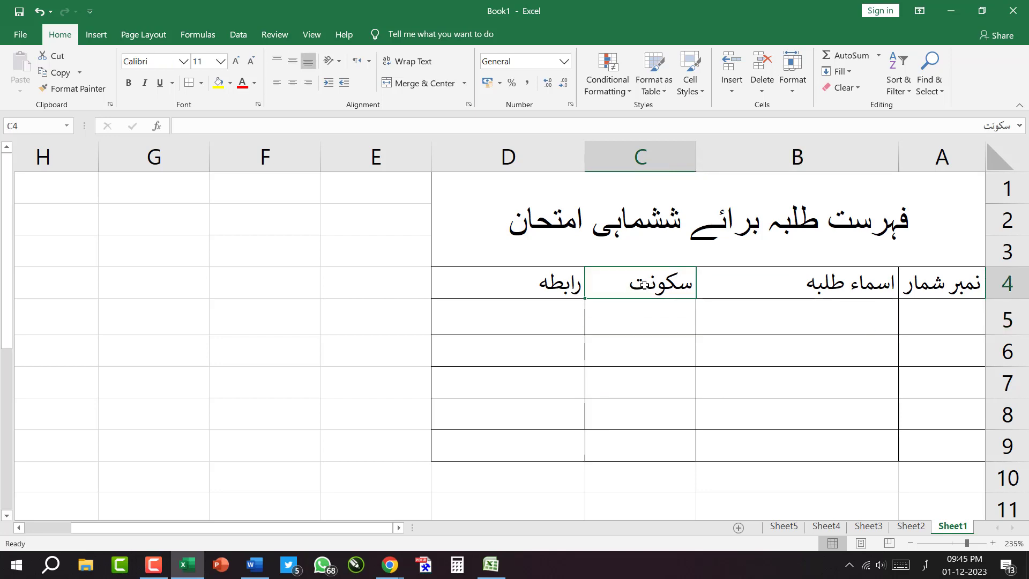
pyautogui.press('Delete')
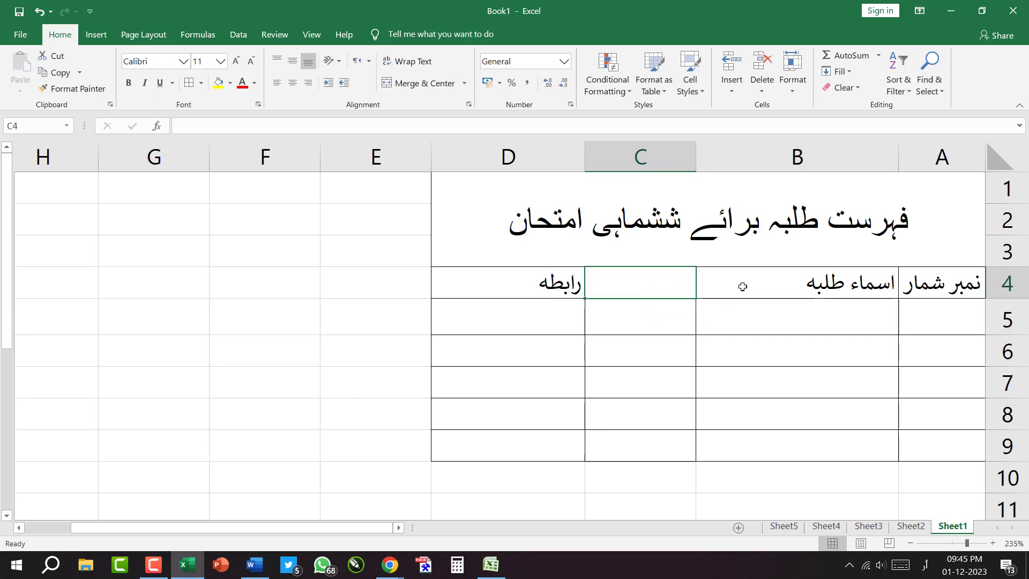
pyautogui.click(720, 283)
pyautogui.keyDown('shift'); pyautogui.click(693, 282); pyautogui.keyUp('shift')
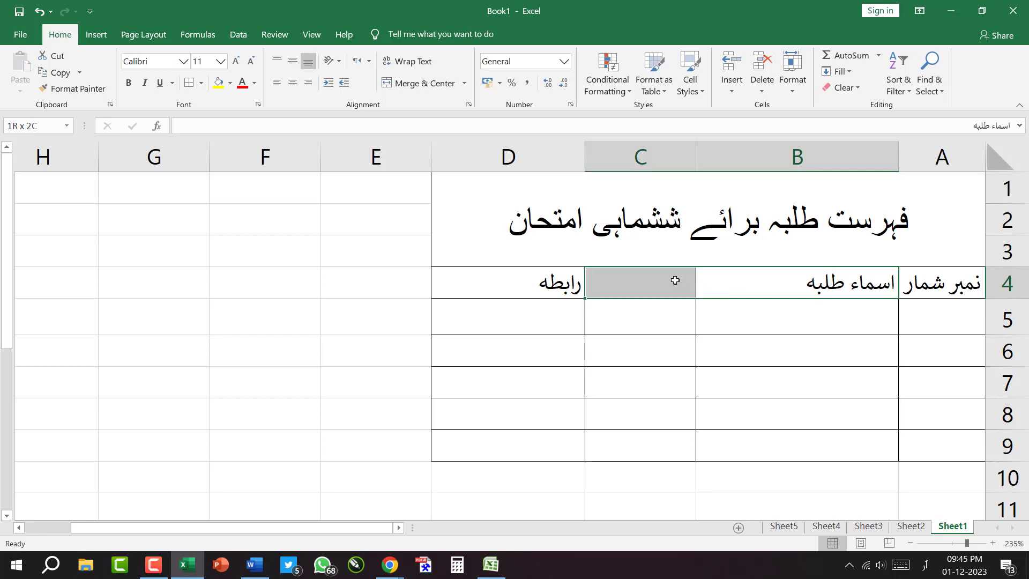
pyautogui.click(740, 284)
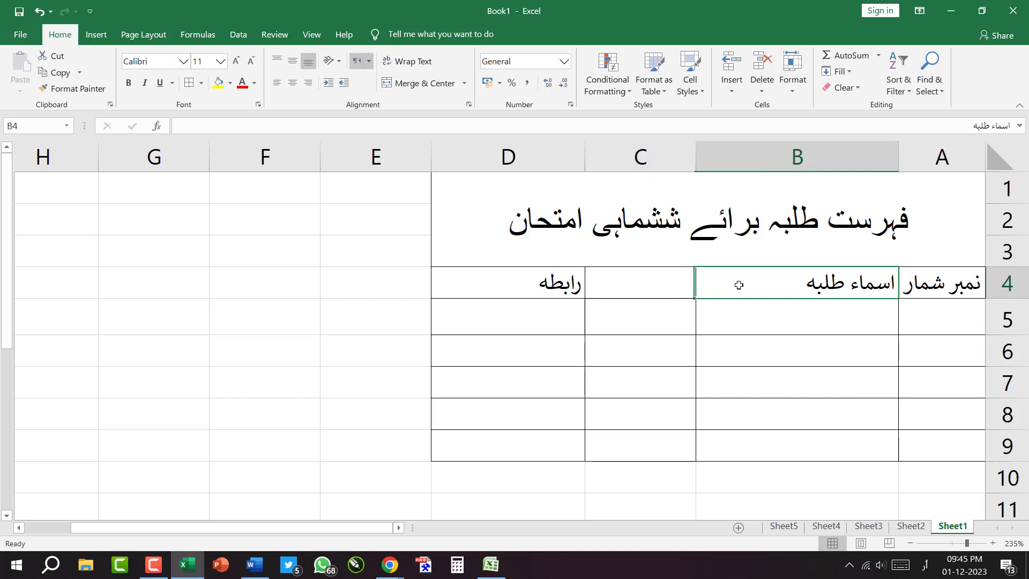
pyautogui.moveTo(700, 285); pyautogui.dragTo(670, 280)
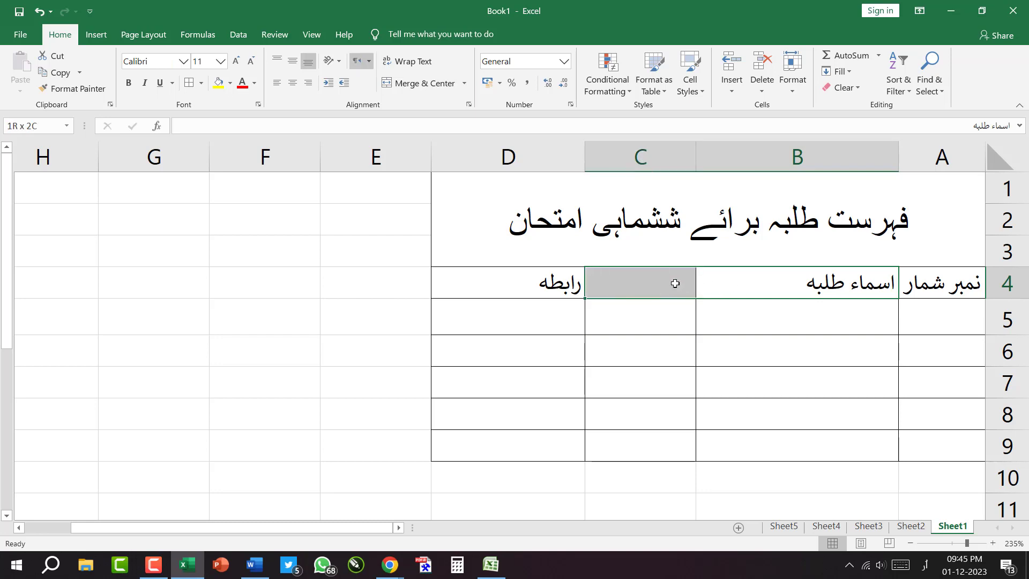
pyautogui.click(397, 87)
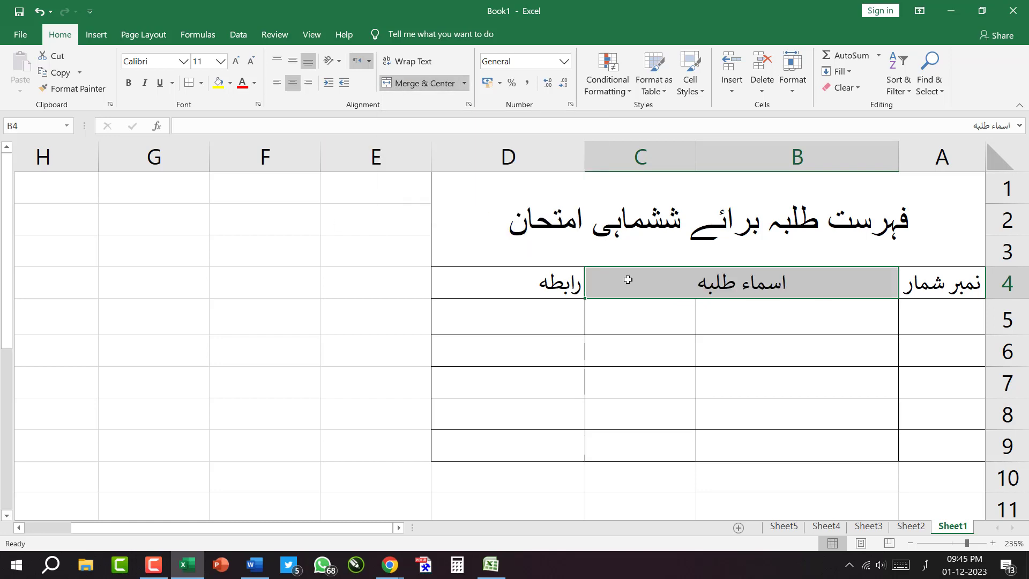
# Step: Apply all borders to B5:C13 below the merged اسماء طلبہ heading
pyautogui.click(734, 325)
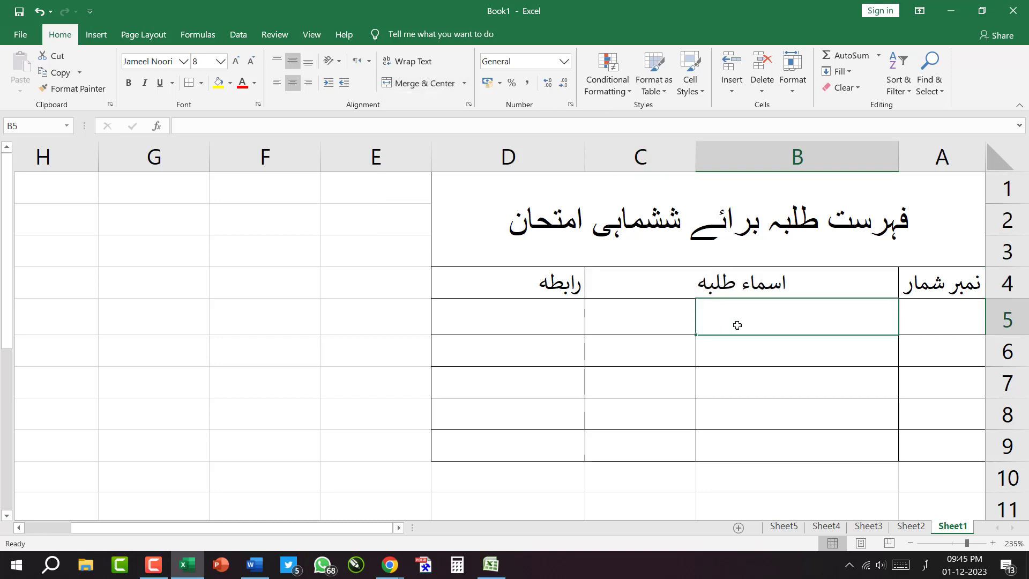
pyautogui.moveTo(814, 319); pyautogui.dragTo(647, 447)
pyautogui.scroll(-1, 661, 413)
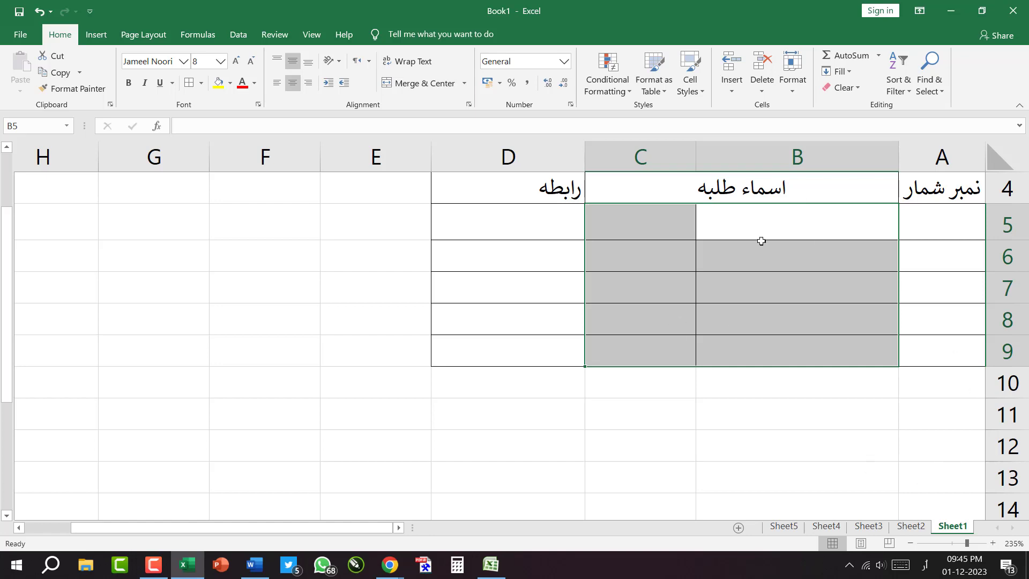
pyautogui.click(756, 425)
pyautogui.moveTo(772, 230); pyautogui.dragTo(596, 479)
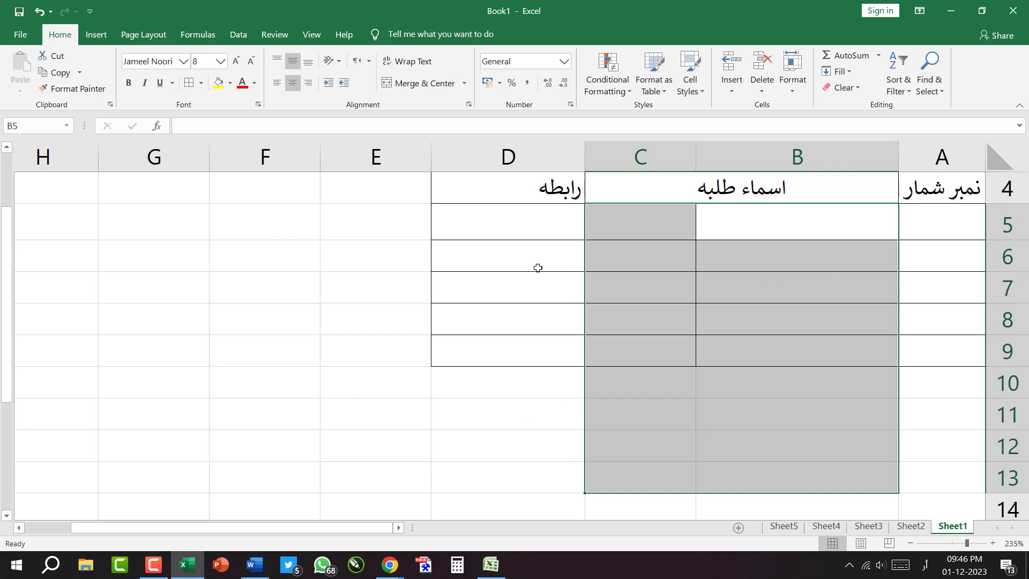
pyautogui.moveTo(720, 218); pyautogui.dragTo(625, 459)
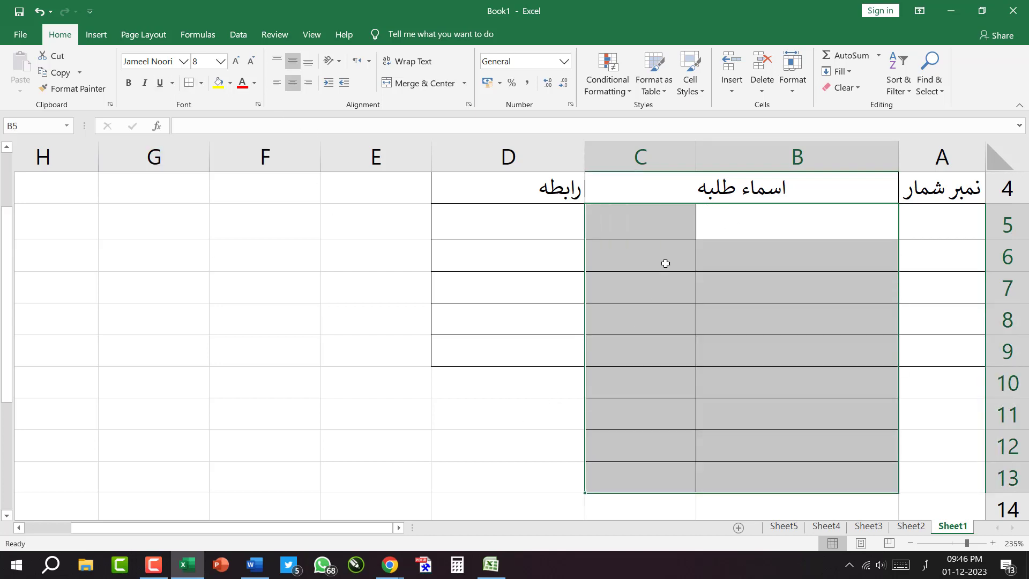
# Step: Try Merge & Center on B5:C13, unmerge the range and reapply all its borders
pyautogui.click(392, 85)
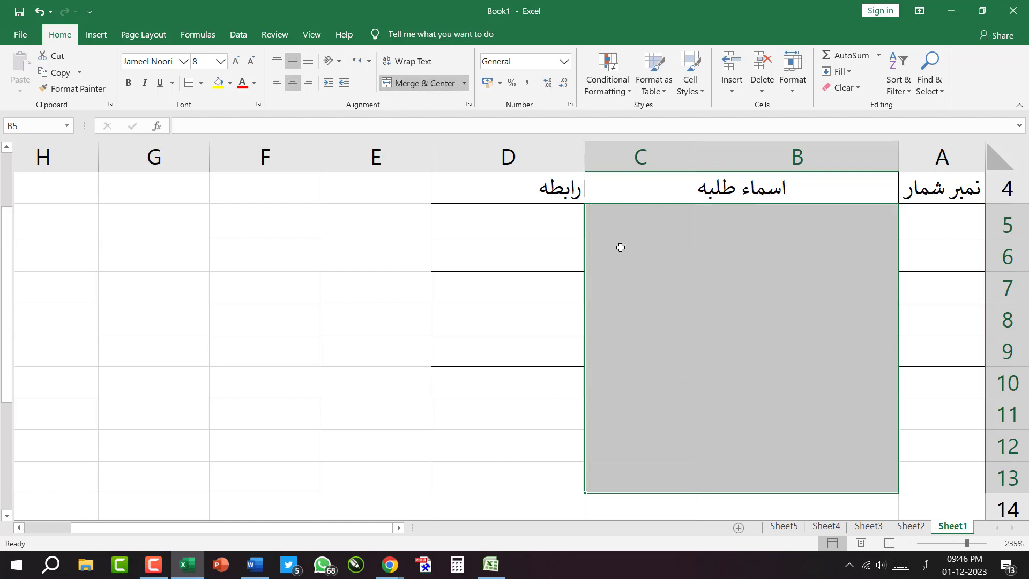
pyautogui.click(388, 85)
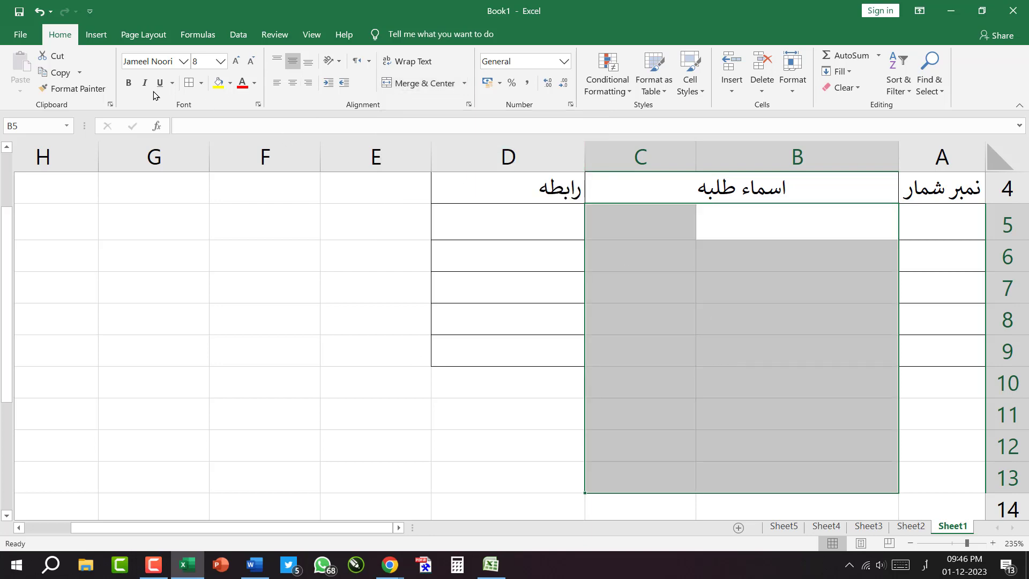
pyautogui.click(189, 84)
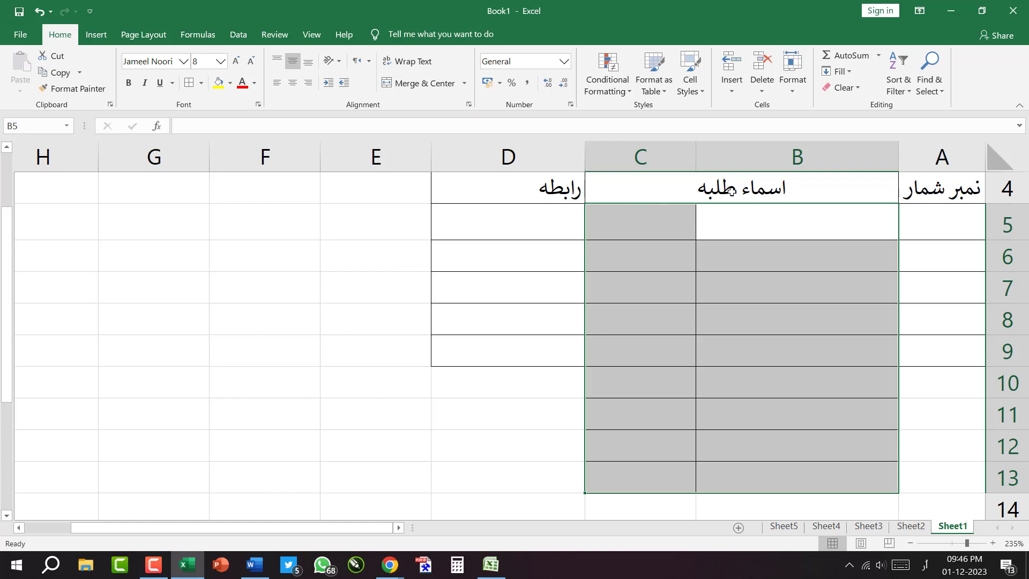
# Step: Merge B5:C13 across, so that columns B and C form one cell in each row
pyautogui.click(465, 84)
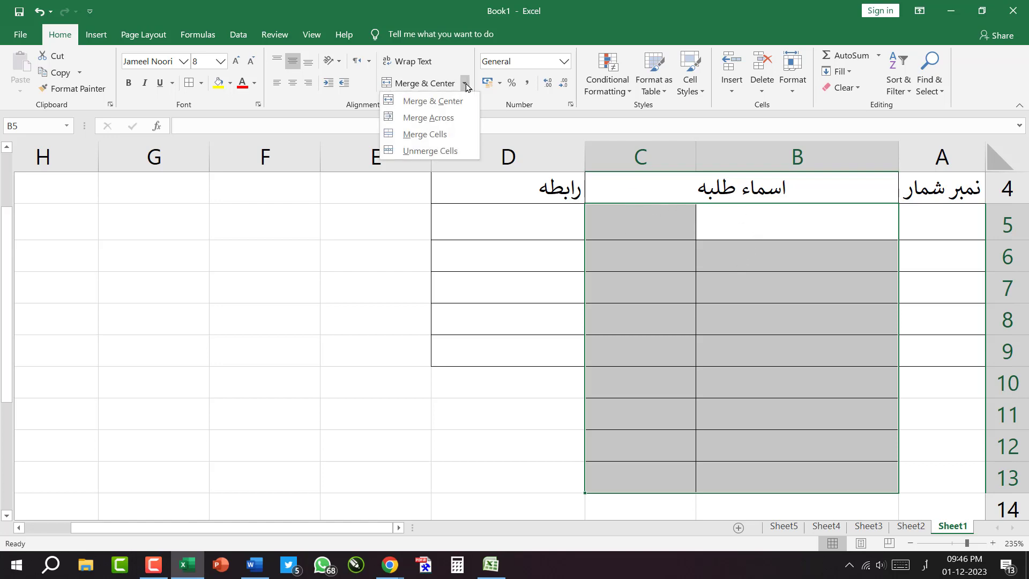
pyautogui.click(425, 118)
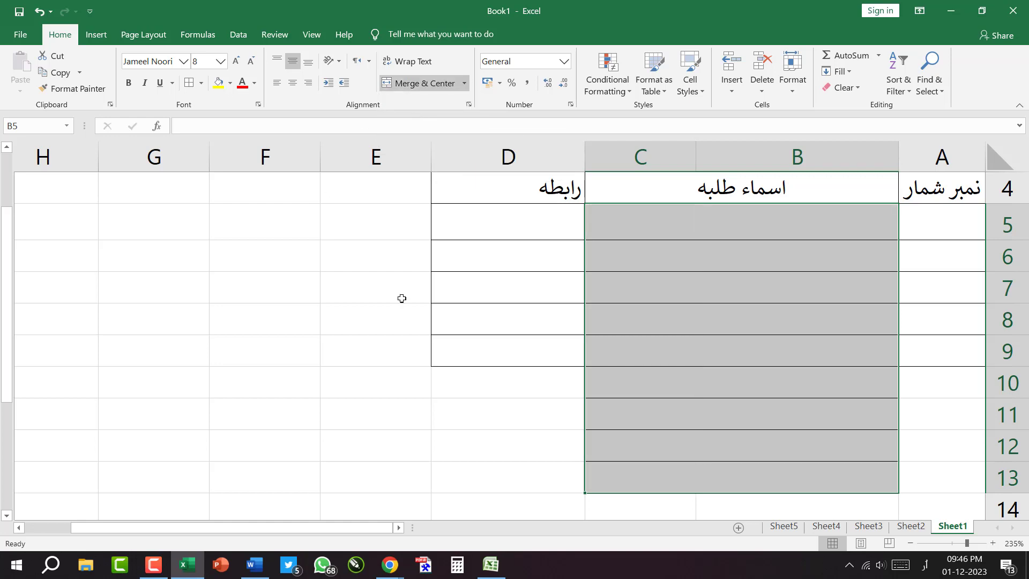
pyautogui.click(750, 437)
pyautogui.moveTo(694, 231)
pyautogui.mouseDown()
pyautogui.moveTo(699, 264)
pyautogui.moveTo(709, 245)
pyautogui.mouseUp()
pyautogui.click(785, 219)
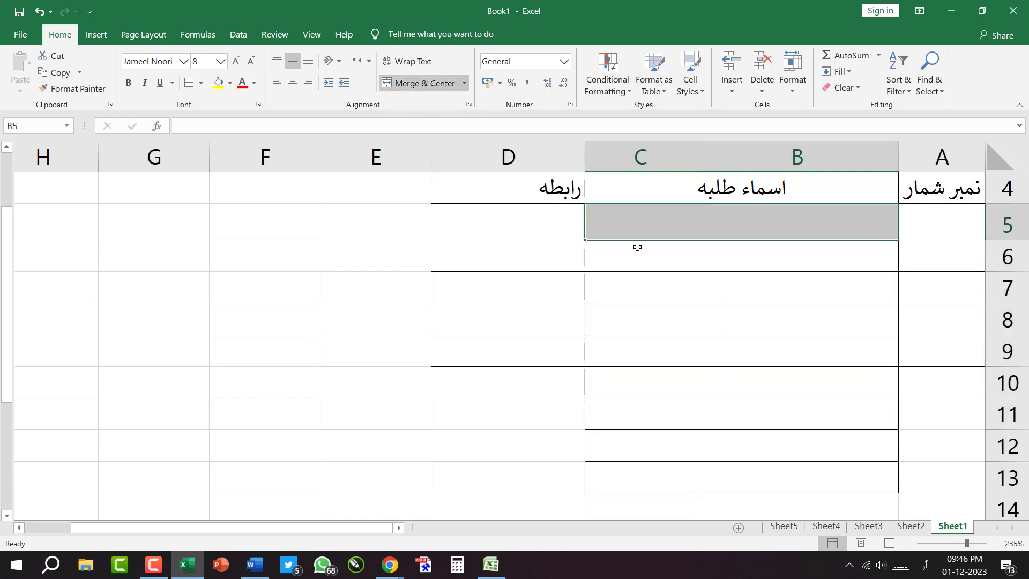
pyautogui.click(643, 257)
pyautogui.click(809, 223)
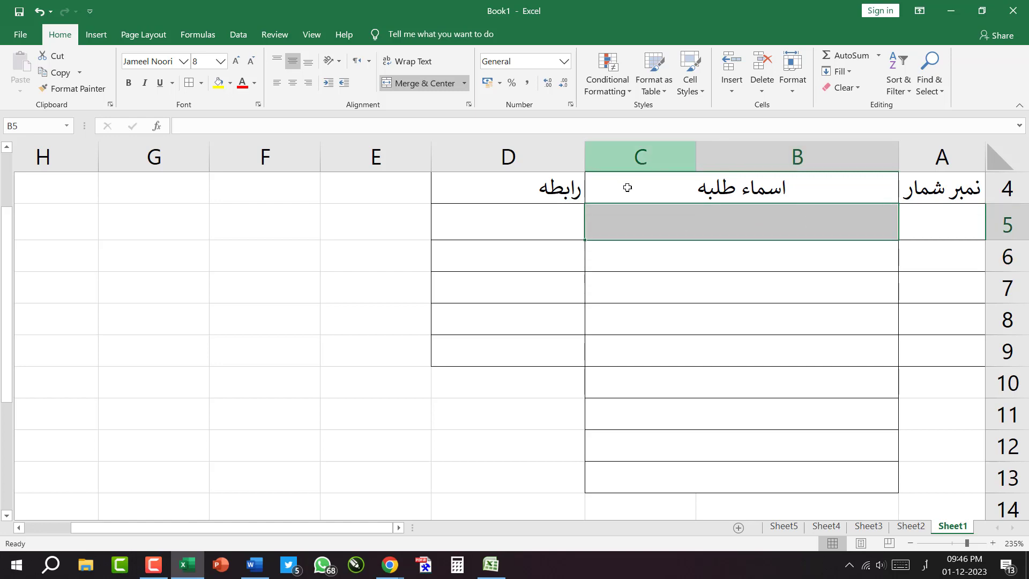
pyautogui.click(810, 263)
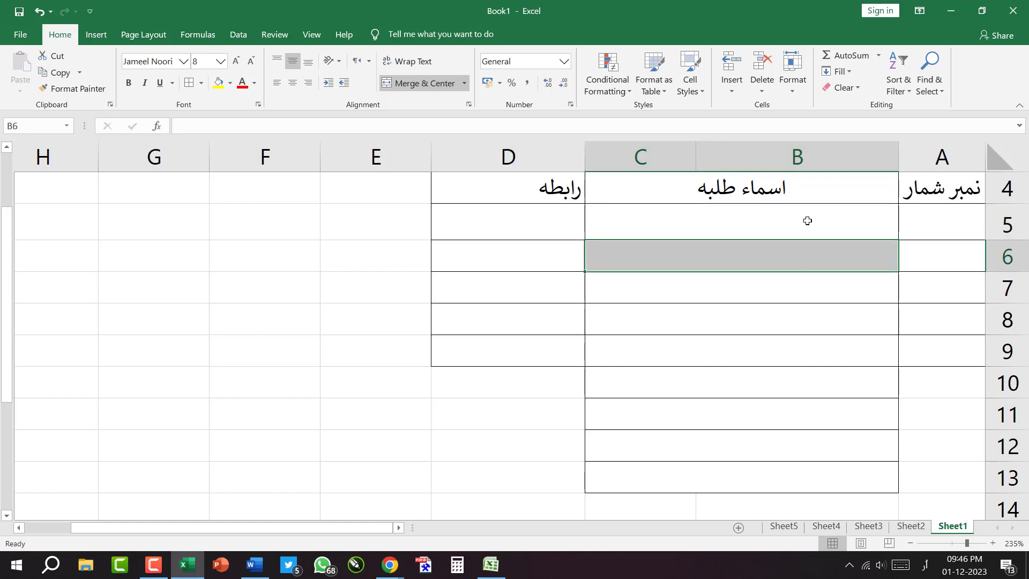
# Step: Unmerge the row-by-row merged cells in B5:C13
pyautogui.moveTo(808, 221); pyautogui.dragTo(799, 477)
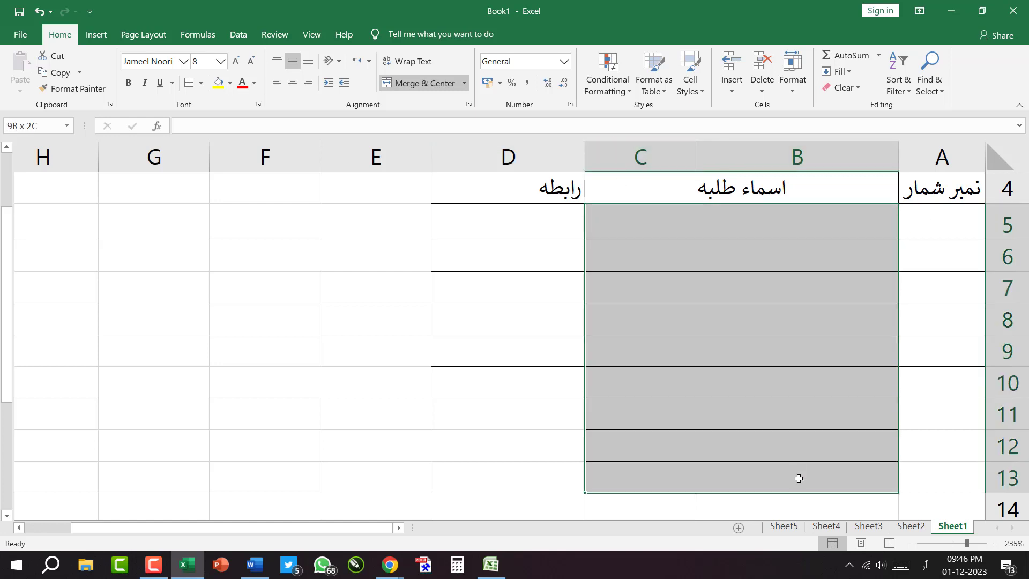
pyautogui.click(465, 83)
pyautogui.click(387, 101)
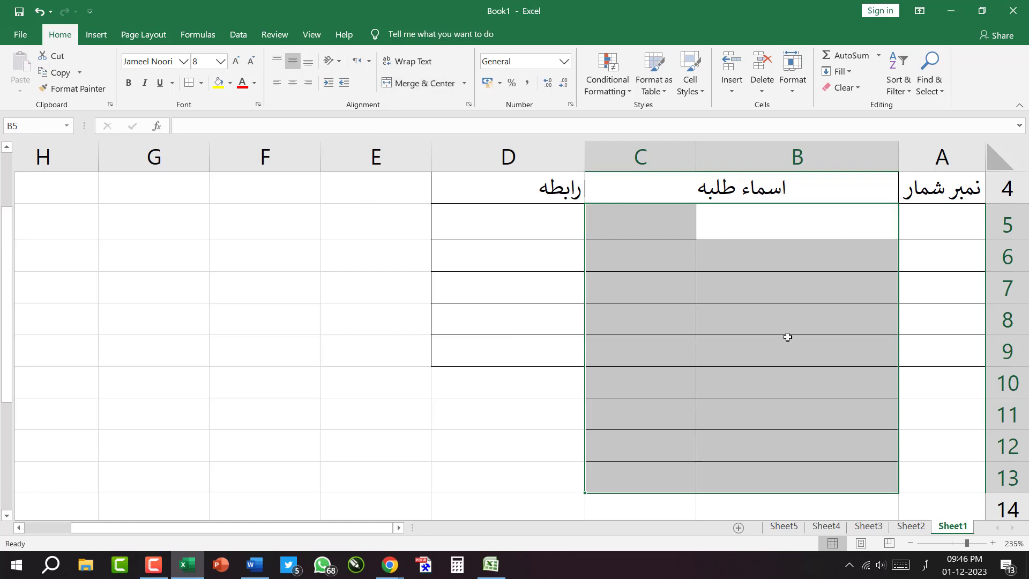
# Step: Try the Merge Cells option on B5:C13, then unmerge the range
pyautogui.click(465, 83)
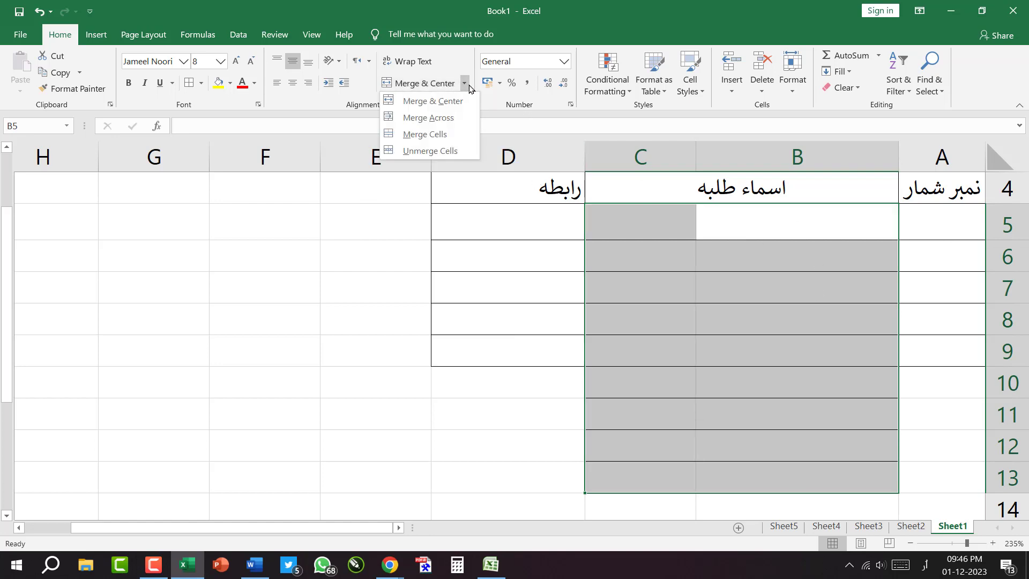
pyautogui.click(430, 135)
pyautogui.click(465, 85)
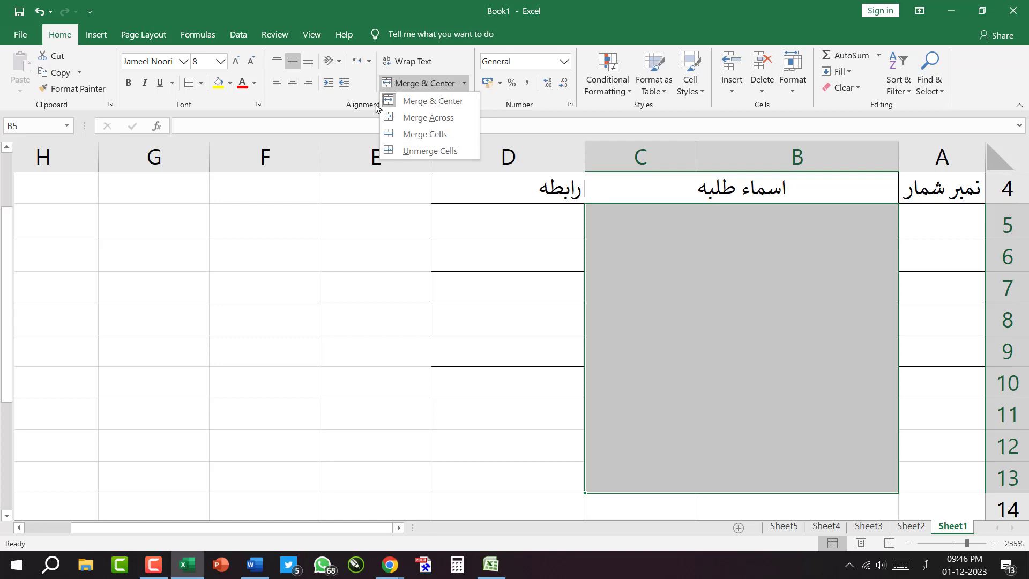
pyautogui.click(416, 151)
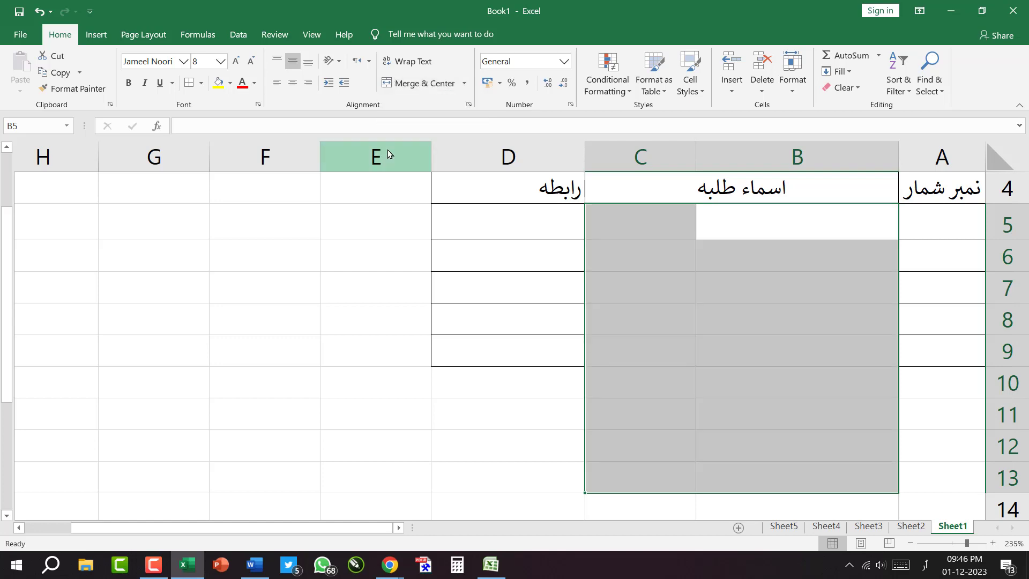
# Step: Merge and center B5:C13 into one cell and dismiss the chat notification
pyautogui.click(394, 84)
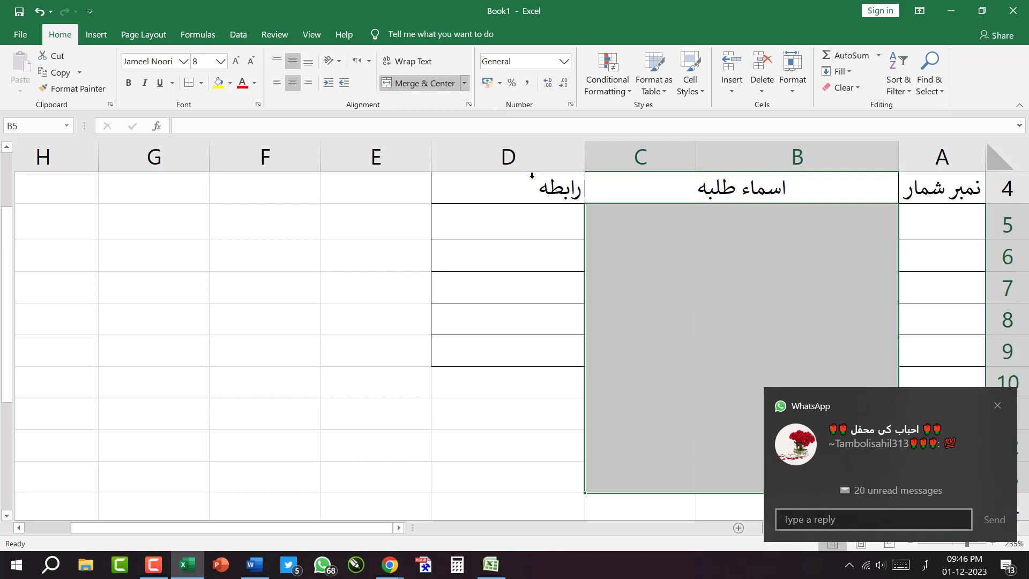
pyautogui.click(994, 407)
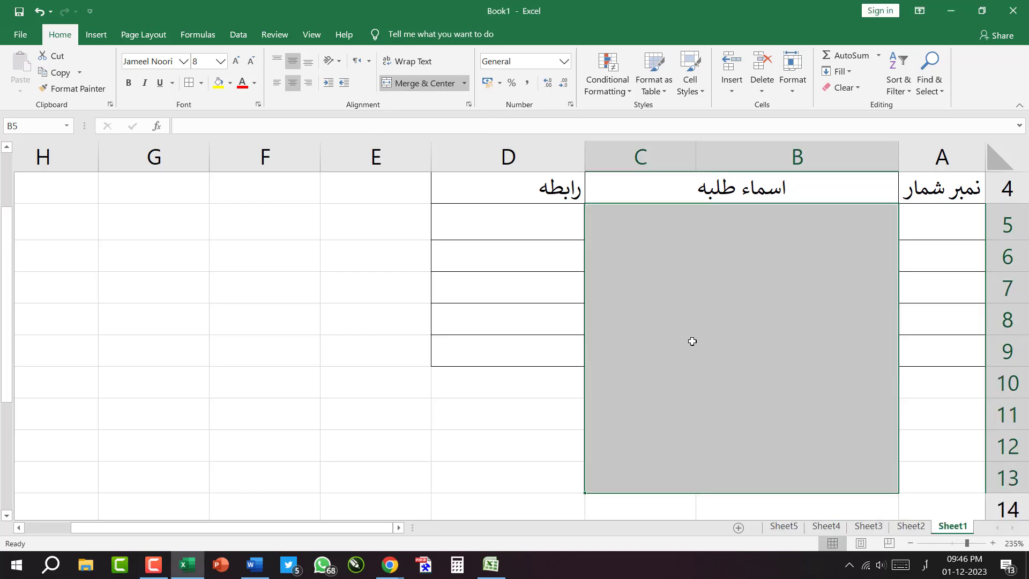
pyautogui.moveTo(259, 45)
pyautogui.mouseDown()
pyautogui.moveTo(351, 85)
pyautogui.moveTo(479, 118)
pyautogui.mouseUp()
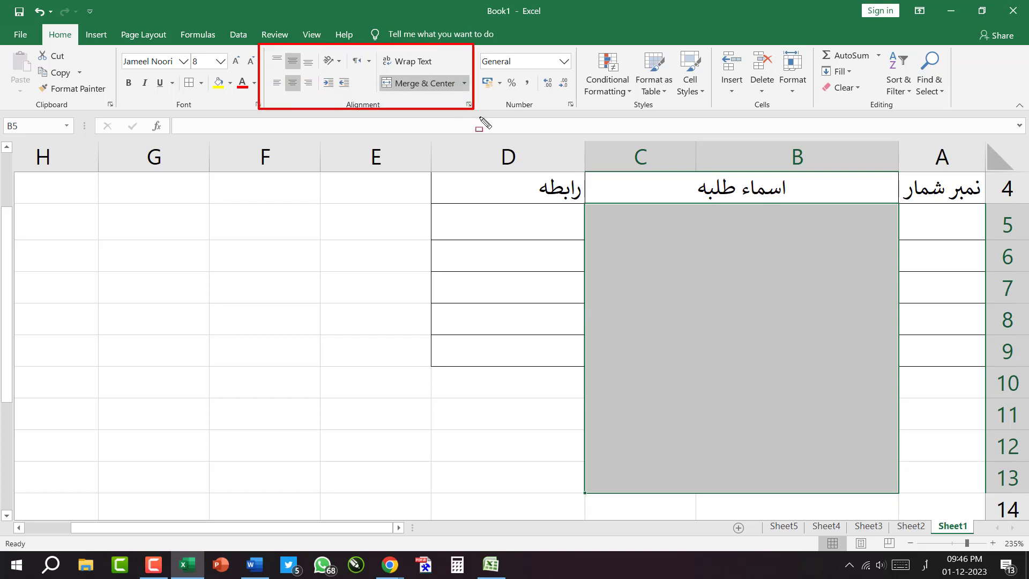
pyautogui.moveTo(474, 43)
pyautogui.mouseDown()
pyautogui.moveTo(540, 102)
pyautogui.moveTo(577, 112)
pyautogui.mouseUp()
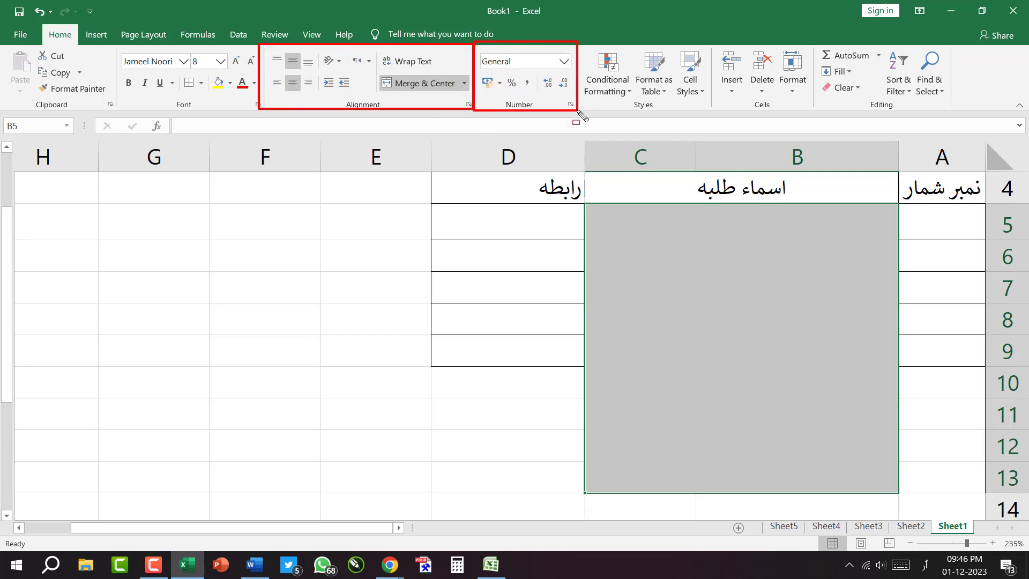
pyautogui.press('Escape')
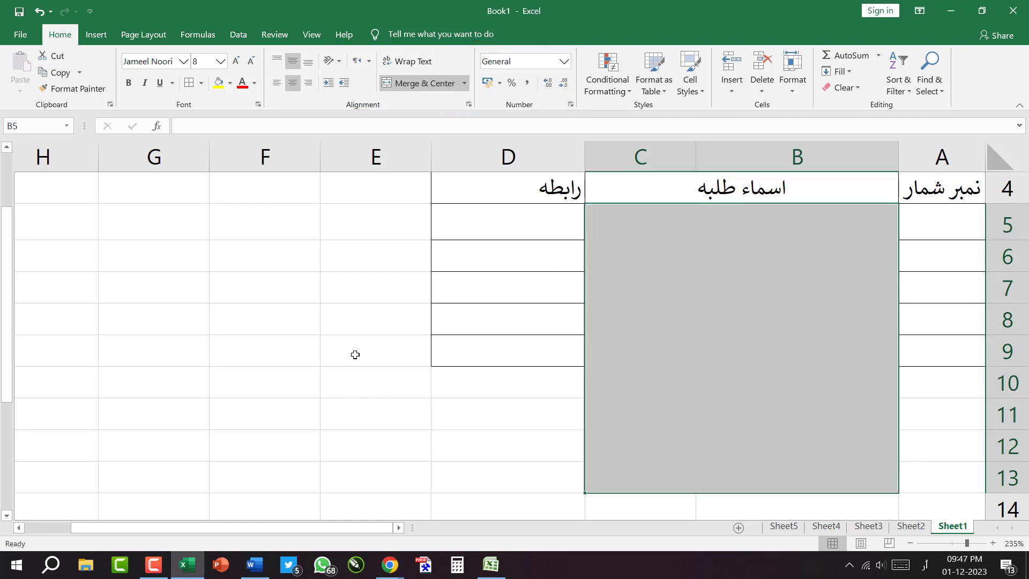
pyautogui.click(361, 287)
pyautogui.click(264, 256)
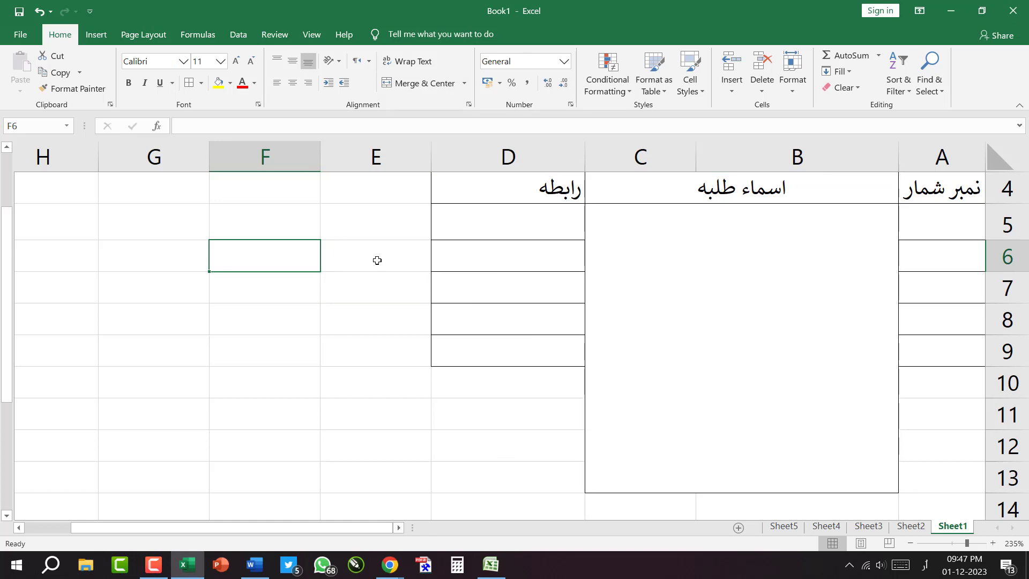
pyautogui.click(382, 259)
pyautogui.click(266, 231)
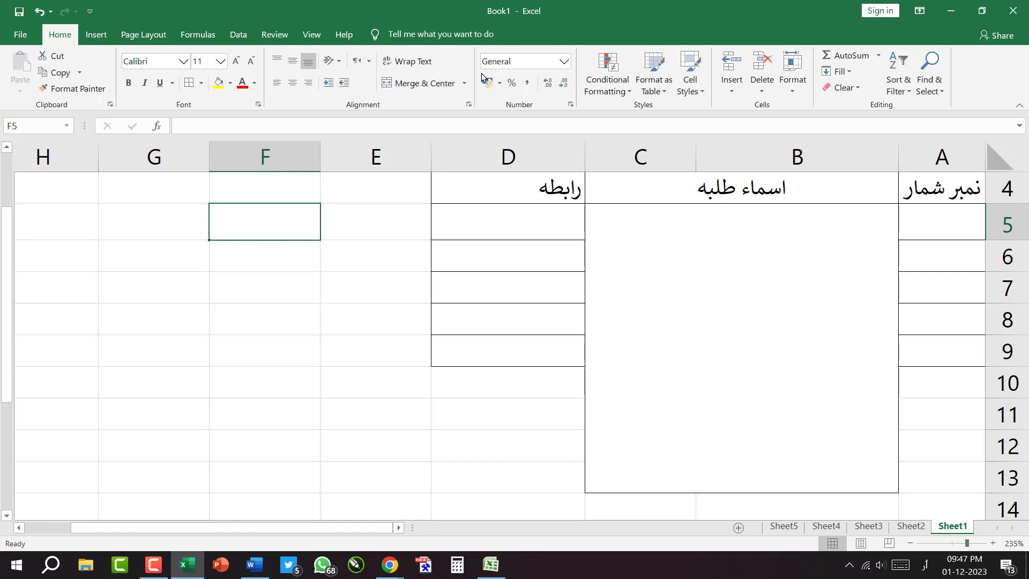
pyautogui.moveTo(474, 49)
pyautogui.mouseDown()
pyautogui.moveTo(580, 111)
pyautogui.moveTo(503, 61)
pyautogui.moveTo(578, 71)
pyautogui.mouseUp()
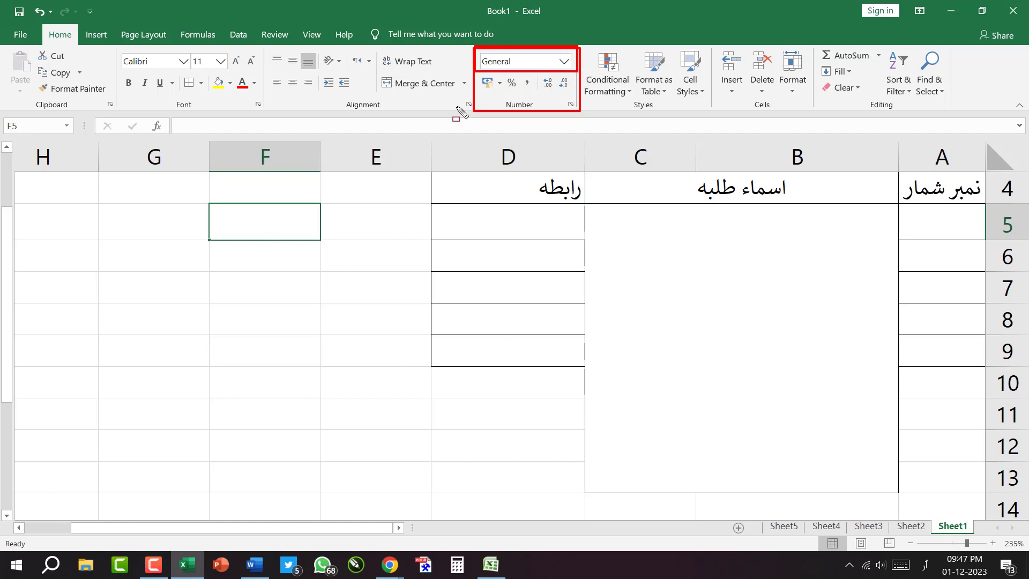
pyautogui.press('Escape')
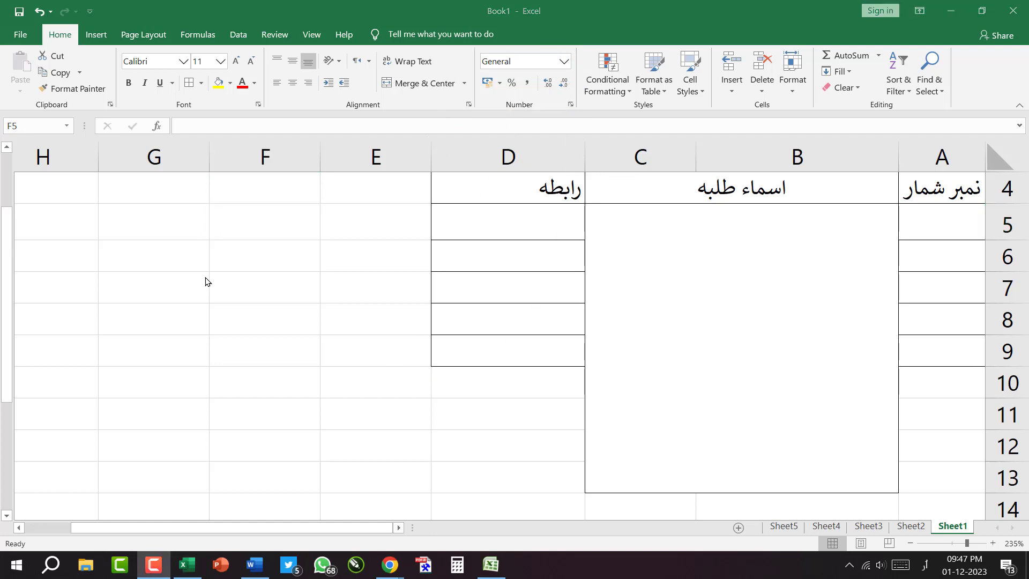
pyautogui.click(152, 230)
pyautogui.click(135, 220)
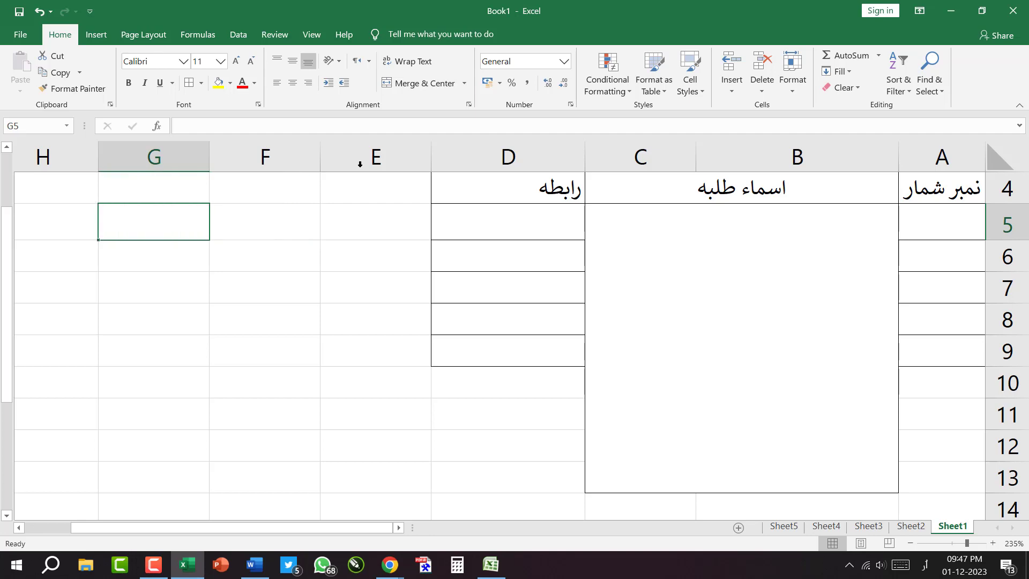
pyautogui.click(172, 286)
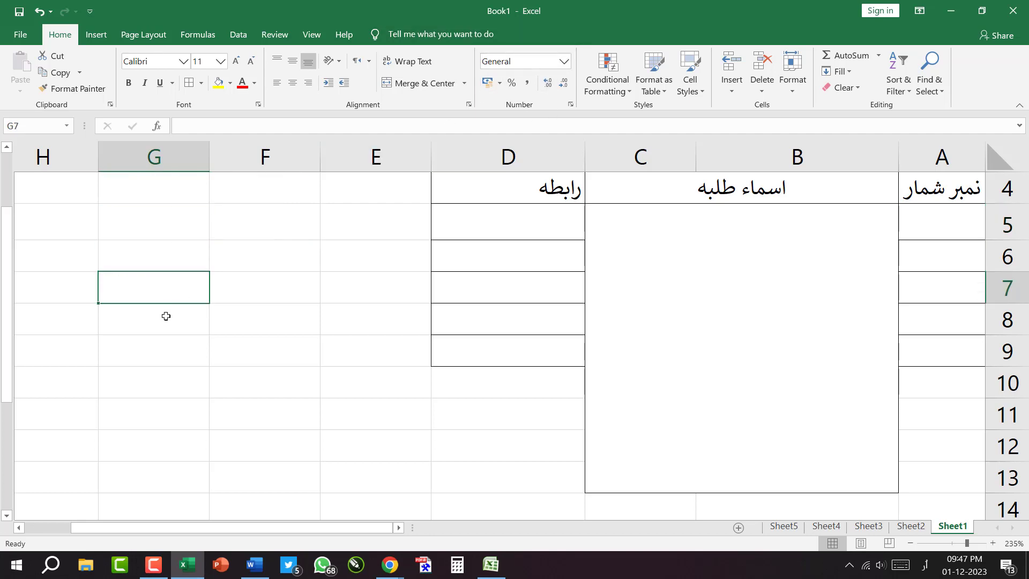
pyautogui.click(164, 319)
pyautogui.click(255, 289)
pyautogui.click(179, 258)
pyautogui.click(158, 225)
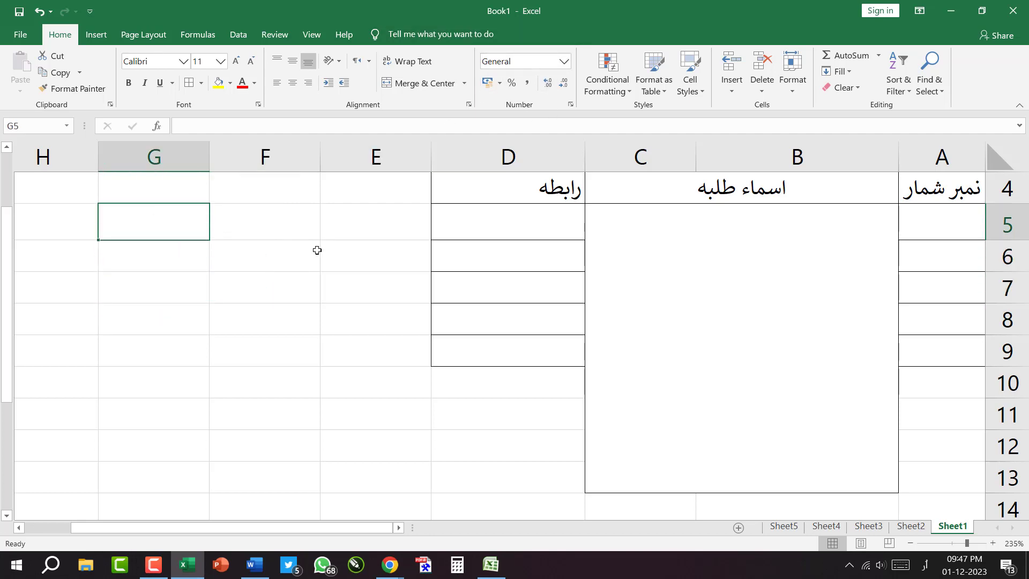
pyautogui.click(317, 250)
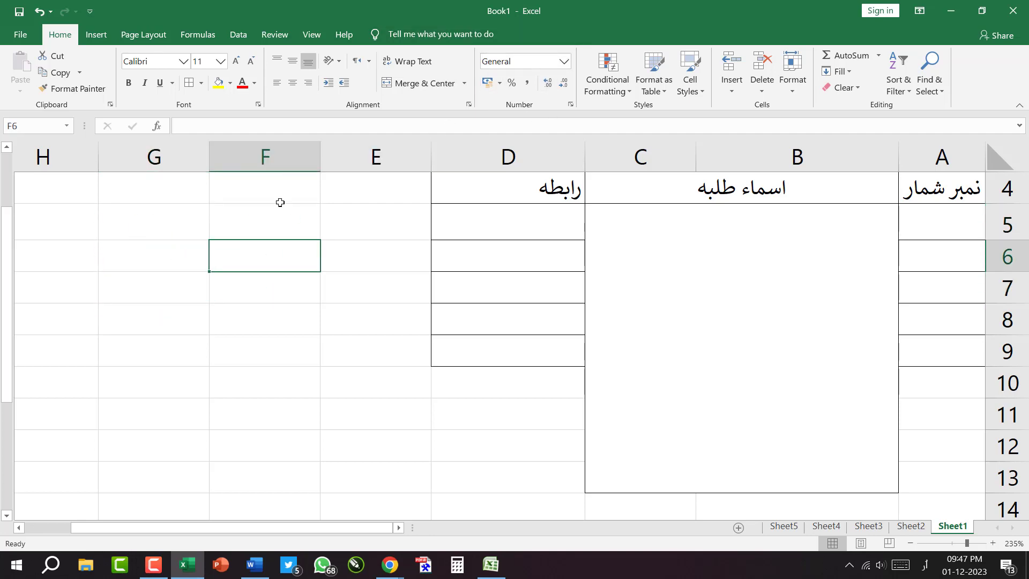
# Step: Review the preset number formats offered for the selected cell
pyautogui.click(565, 62)
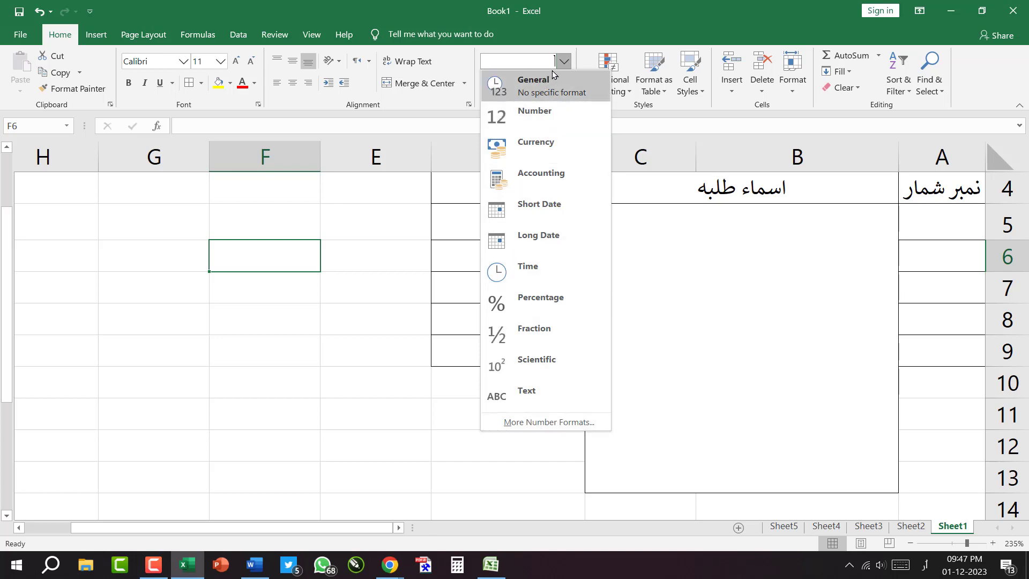
pyautogui.click(567, 64)
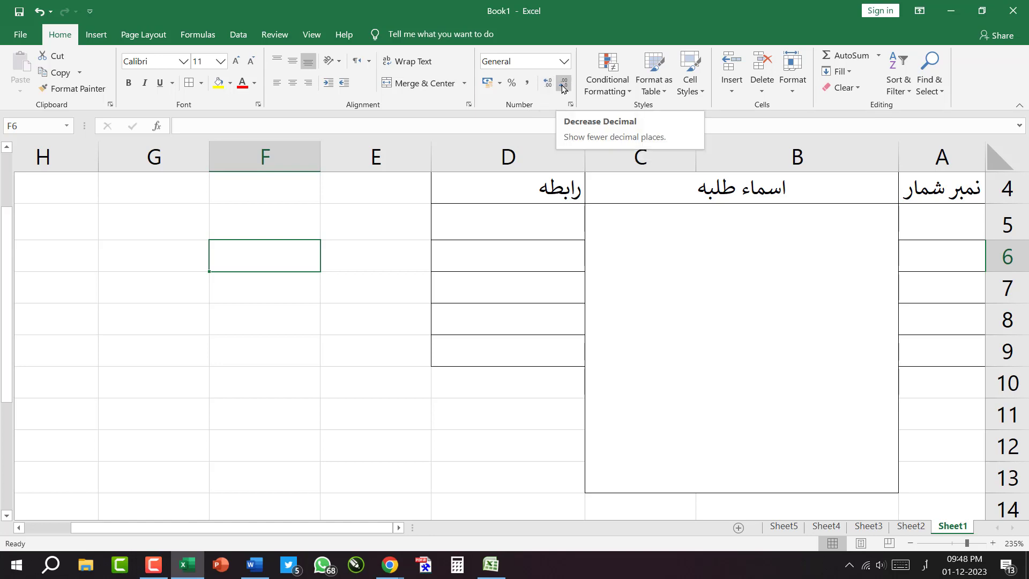
pyautogui.click(498, 375)
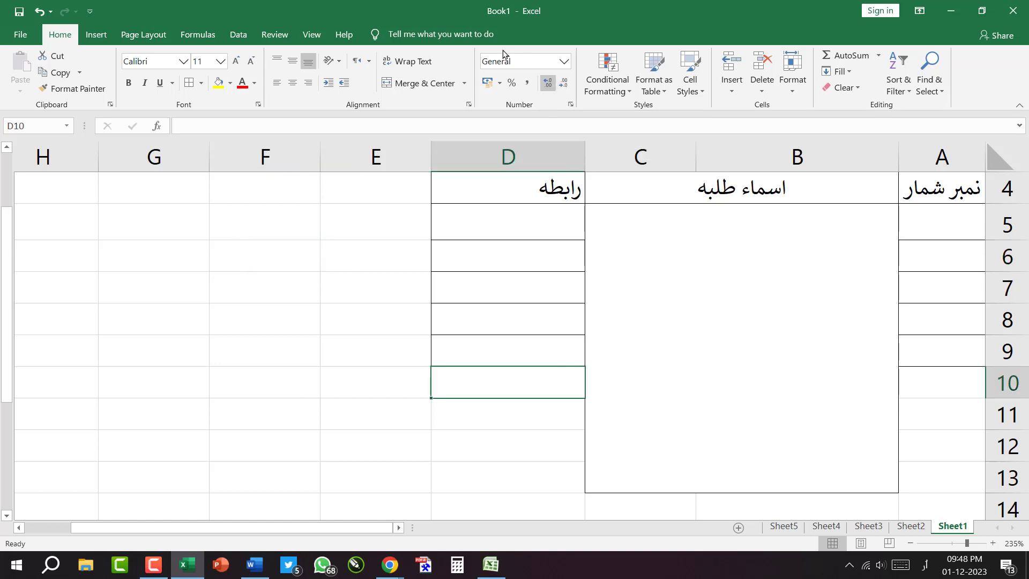
pyautogui.click(564, 61)
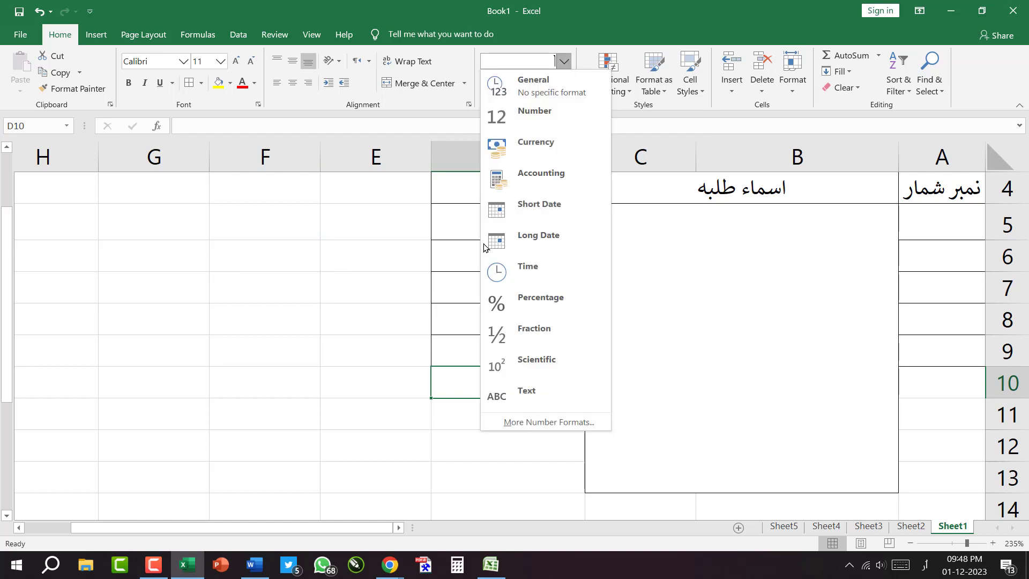
# Step: Examine the number categories and the other formatting pages of the Format Cells dialog for D10
pyautogui.click(570, 105)
pyautogui.click(571, 105)
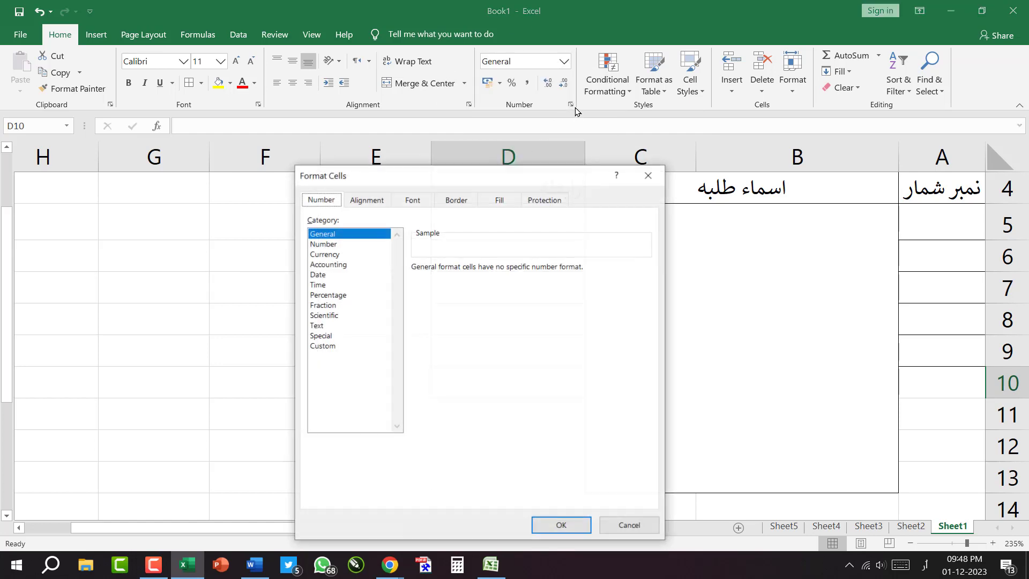
pyautogui.moveTo(383, 174); pyautogui.dragTo(630, 161)
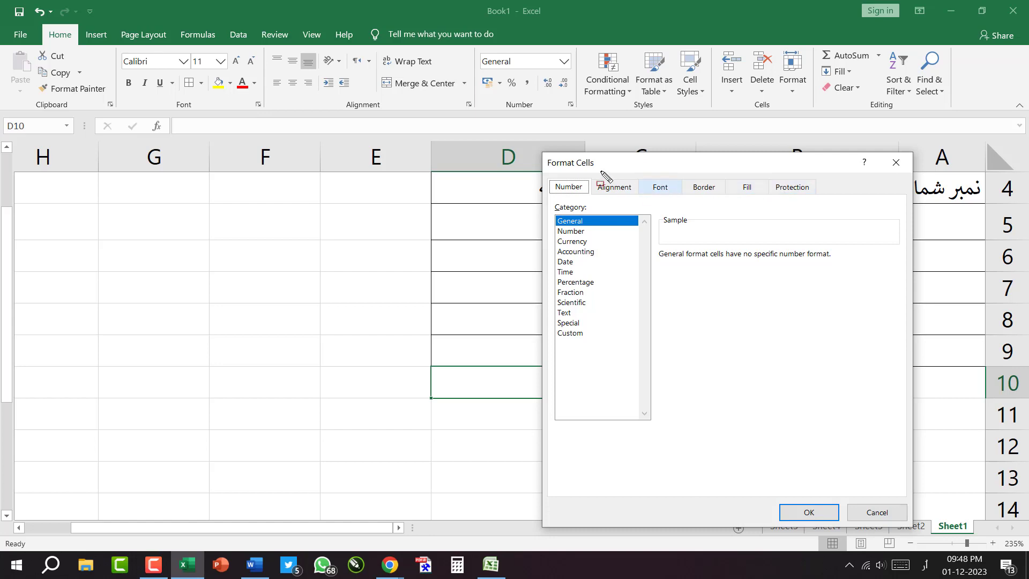
pyautogui.moveTo(592, 169)
pyautogui.mouseDown()
pyautogui.moveTo(632, 201)
pyautogui.moveTo(768, 197)
pyautogui.moveTo(729, 154)
pyautogui.moveTo(275, 36)
pyautogui.mouseUp()
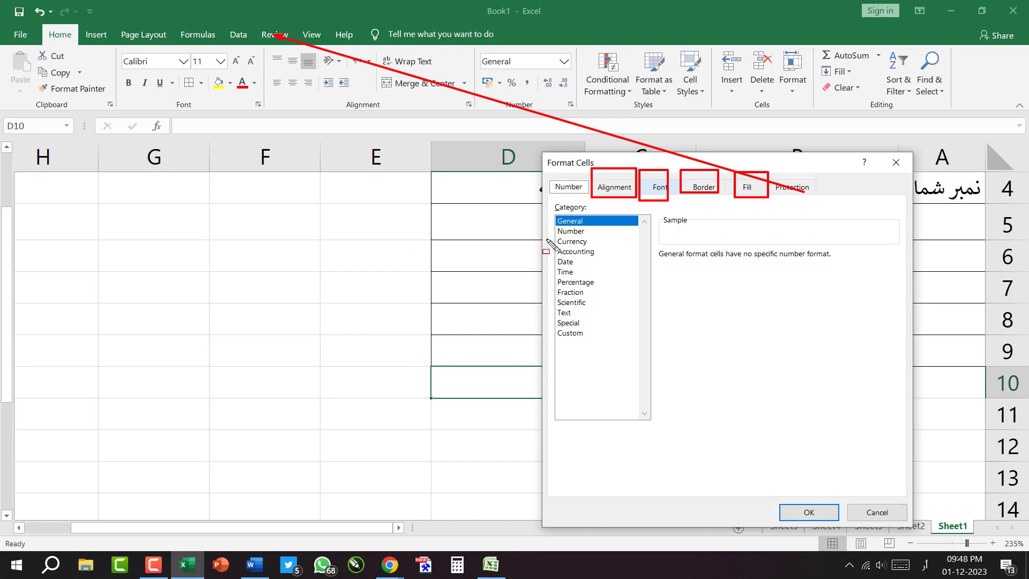
pyautogui.moveTo(546, 185)
pyautogui.mouseDown()
pyautogui.moveTo(600, 268)
pyautogui.moveTo(633, 357)
pyautogui.mouseUp()
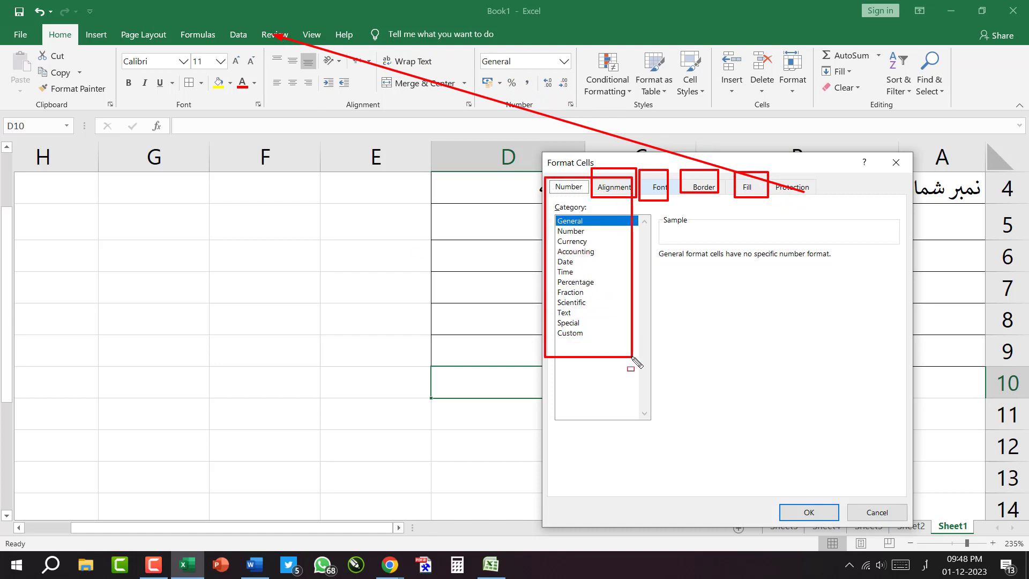
pyautogui.moveTo(545, 211); pyautogui.dragTo(606, 337)
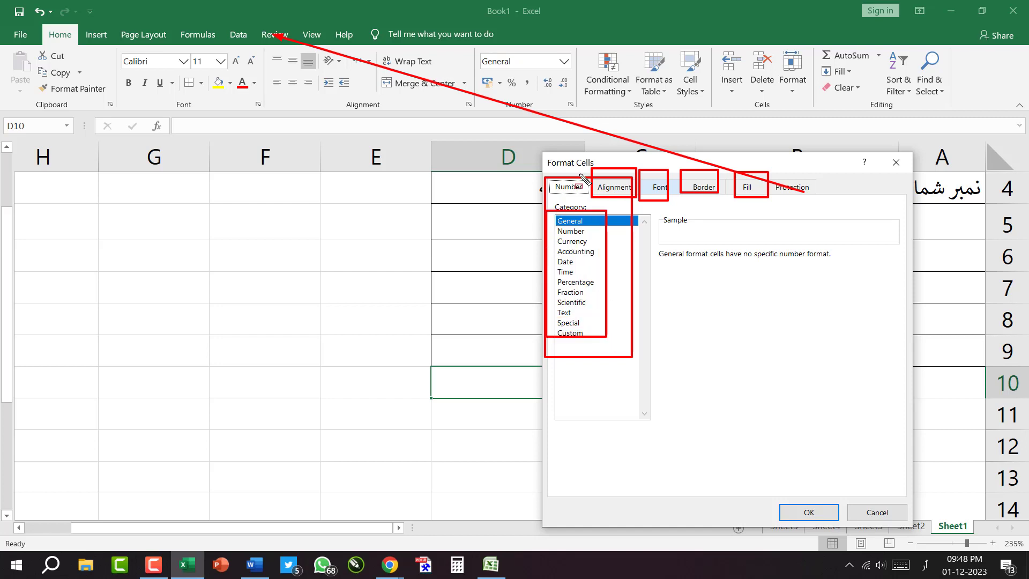
pyautogui.press('Escape')
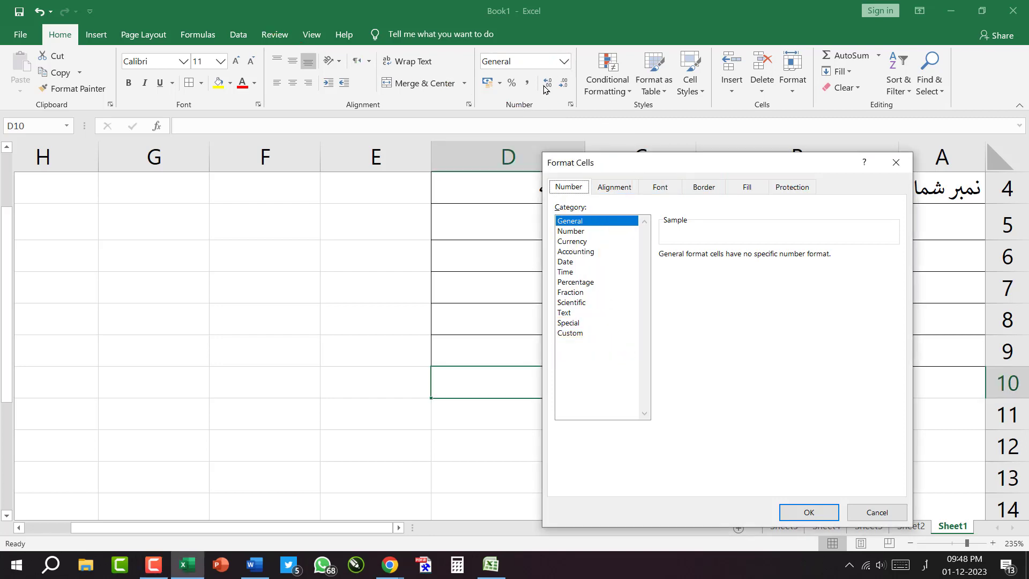
pyautogui.click(896, 163)
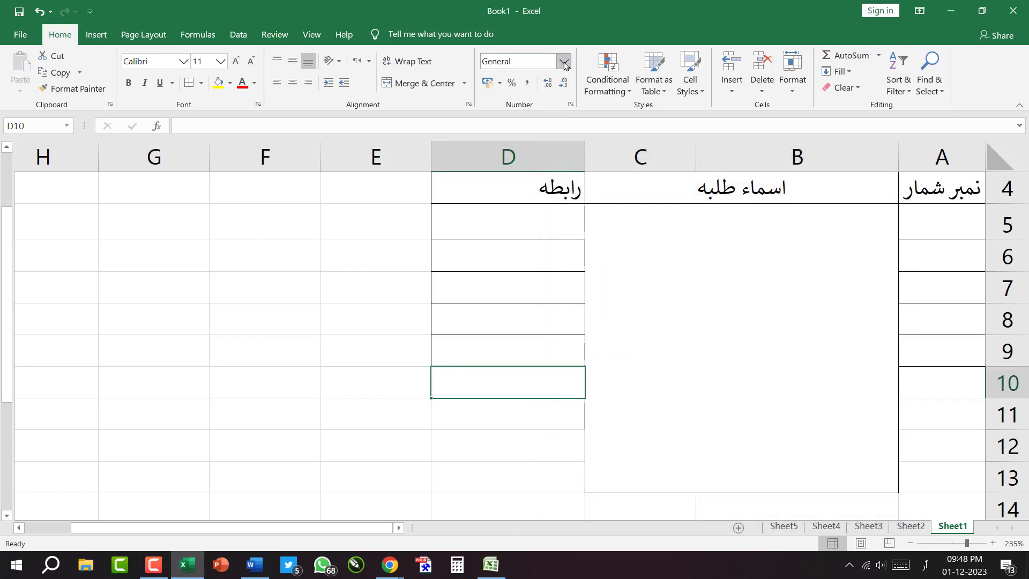
# Step: Compare the preset number formats for D10 with the categories in the Format Cells dialog
pyautogui.click(564, 61)
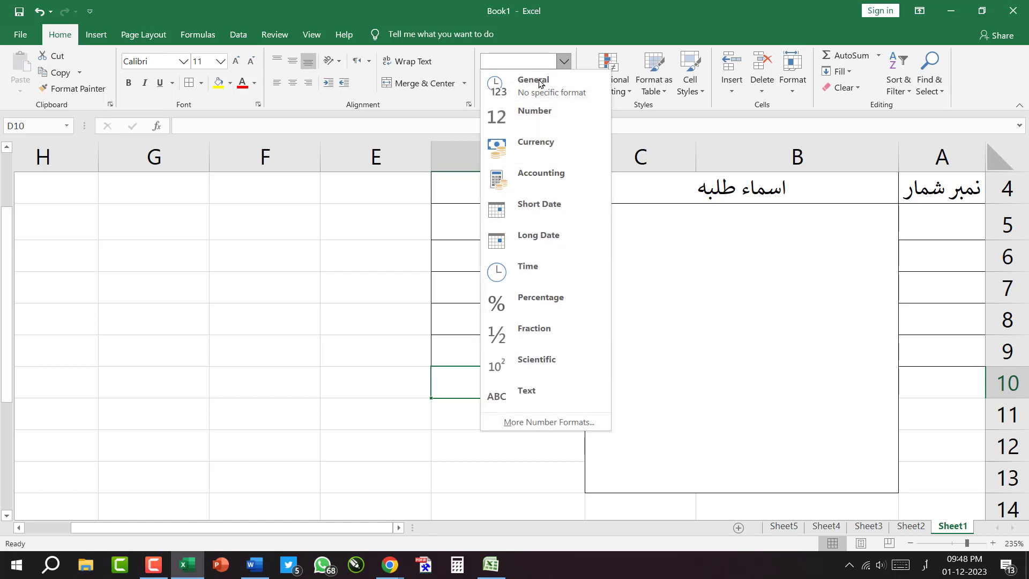
pyautogui.click(387, 253)
pyautogui.click(571, 104)
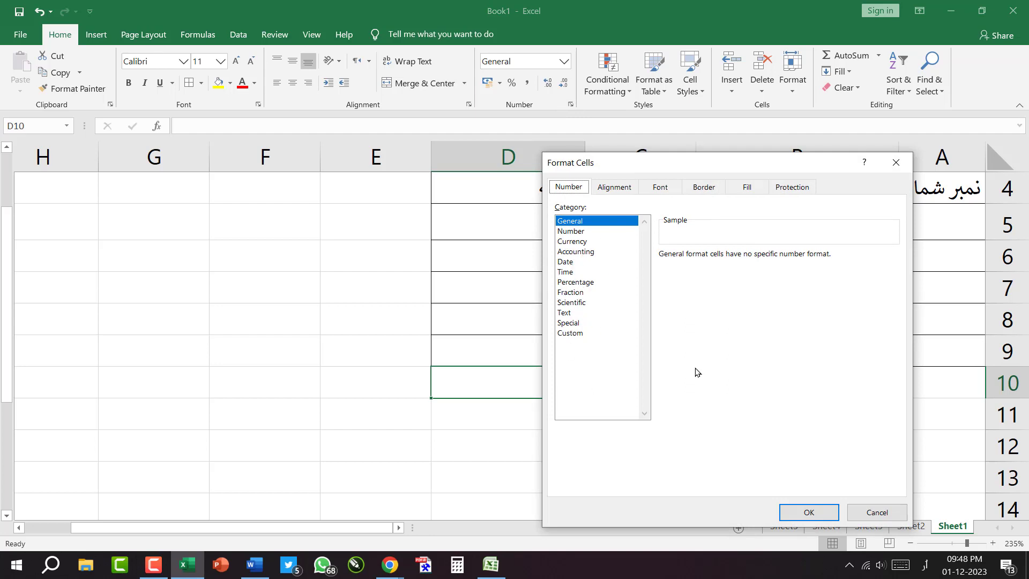
pyautogui.click(895, 162)
# Step: Switch to the blank Sheet2 and enlarge its view to 295%
pyautogui.click(328, 298)
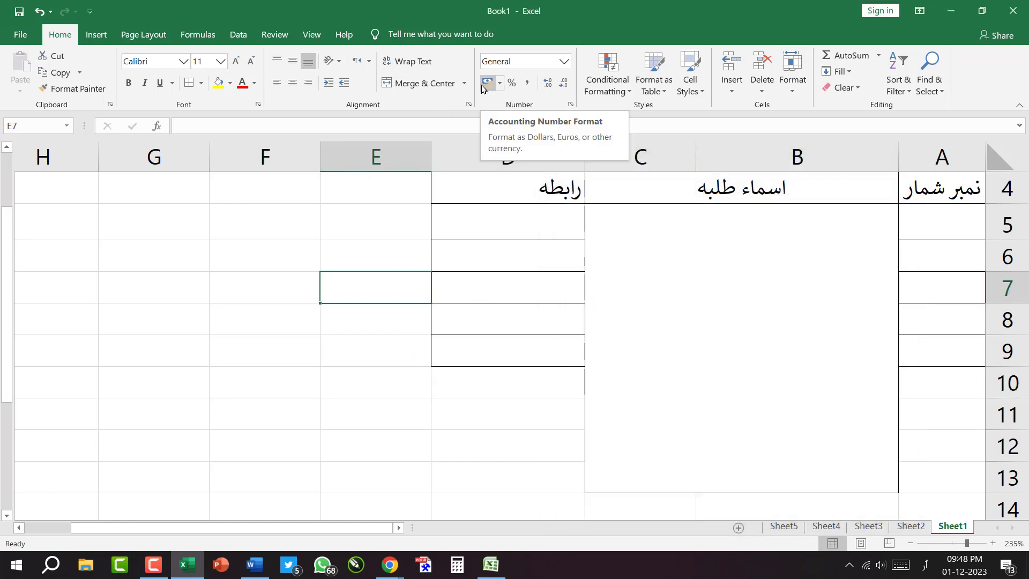
pyautogui.click(266, 260)
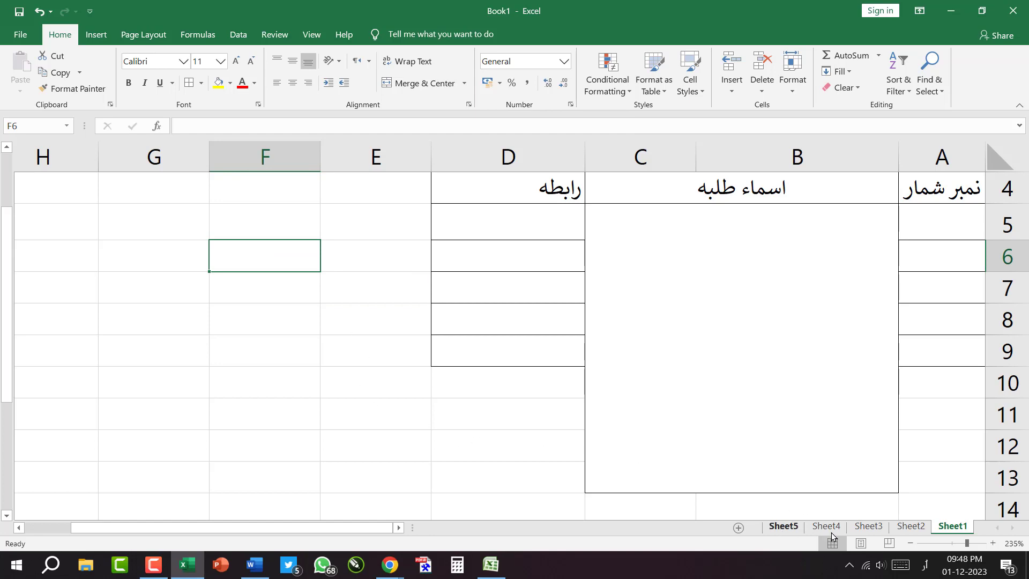
pyautogui.click(910, 527)
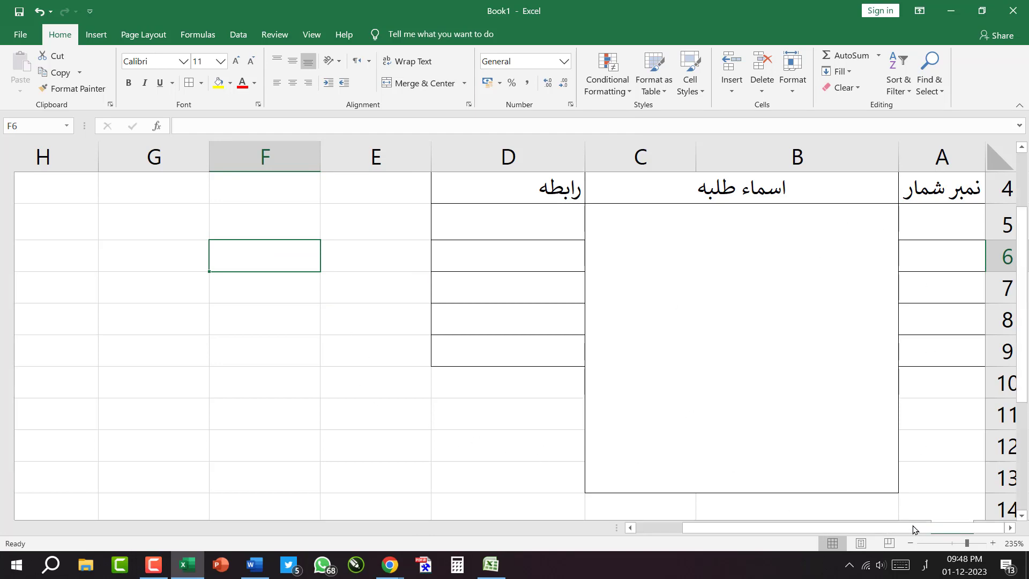
pyautogui.keyDown('ctrl'); pyautogui.scroll(13, 129, 290); pyautogui.keyUp('ctrl')
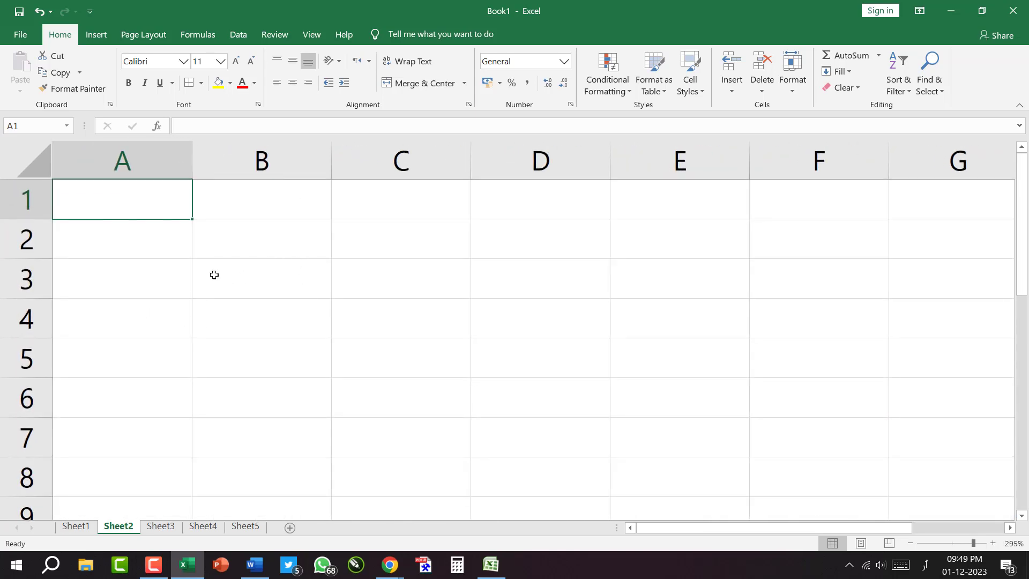
pyautogui.click(134, 247)
pyautogui.click(226, 249)
pyautogui.click(157, 245)
pyautogui.click(222, 246)
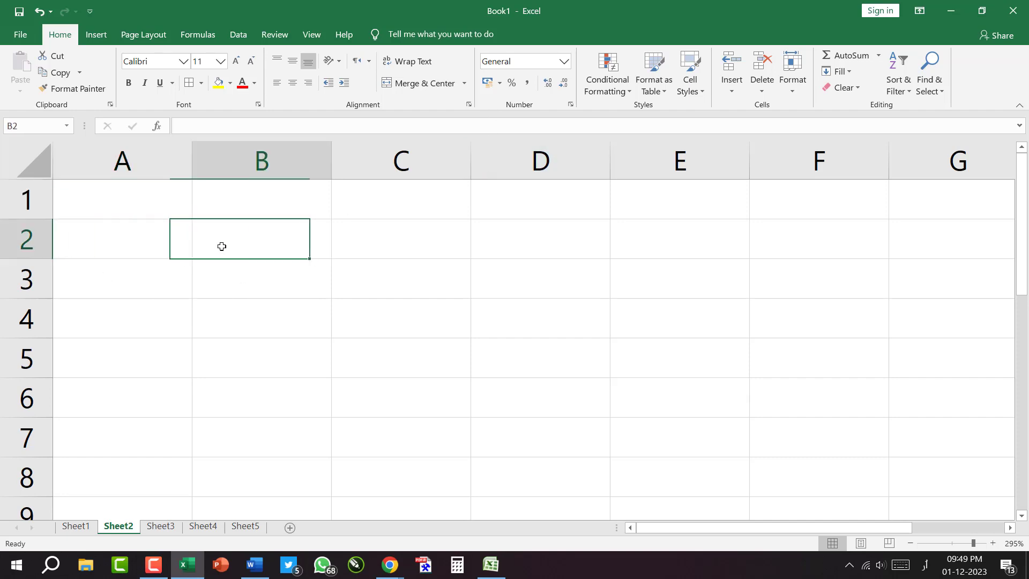
pyautogui.click(92, 240)
pyautogui.click(239, 253)
pyautogui.click(113, 244)
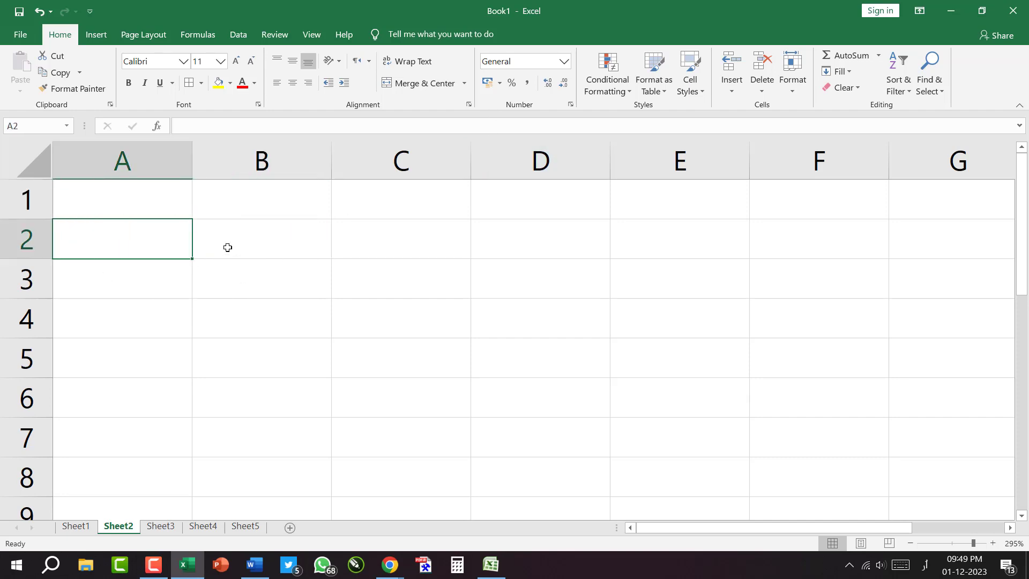
# Step: Enter the numbers 54879, 569897 and 124578 in cells B2 to B4
pyautogui.click(228, 248)
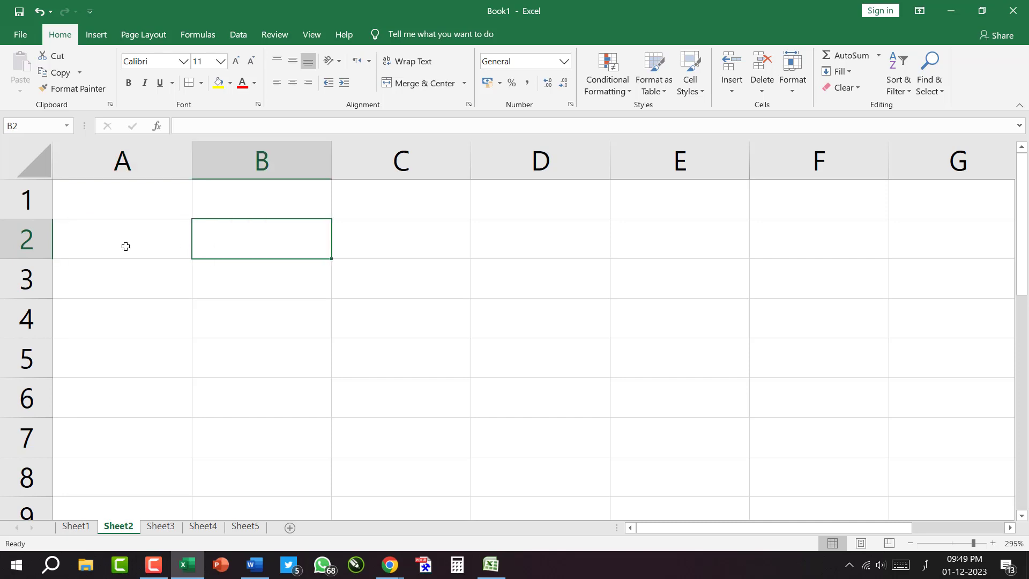
pyautogui.write('54879')
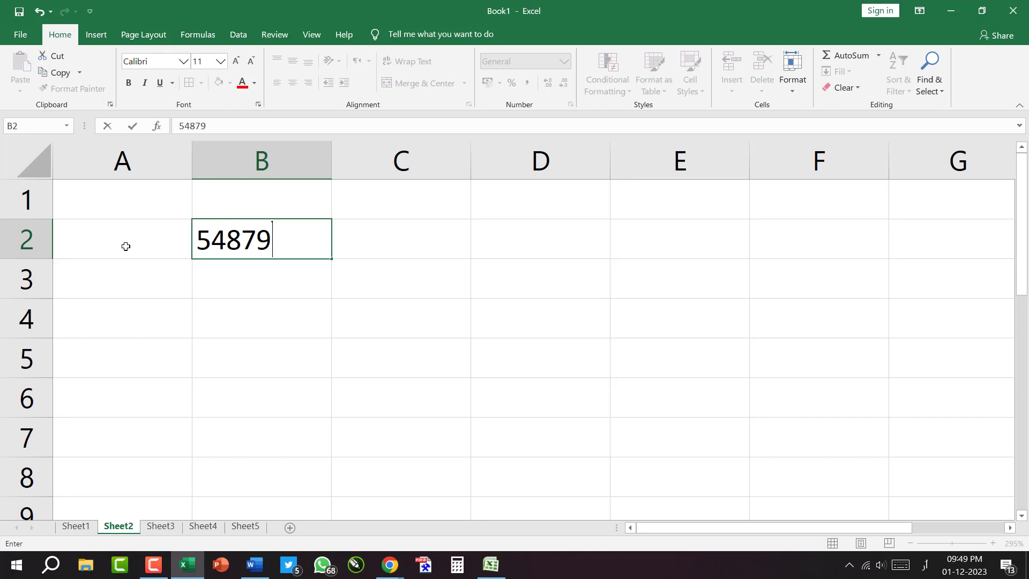
pyautogui.press('Return')
pyautogui.write('569897')
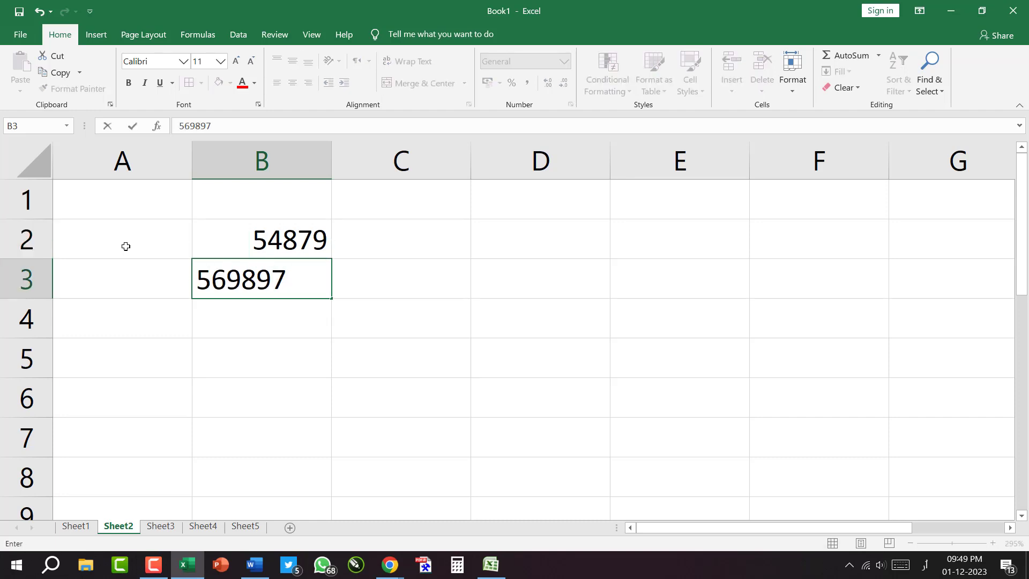
pyautogui.press('Return')
pyautogui.write('124578')
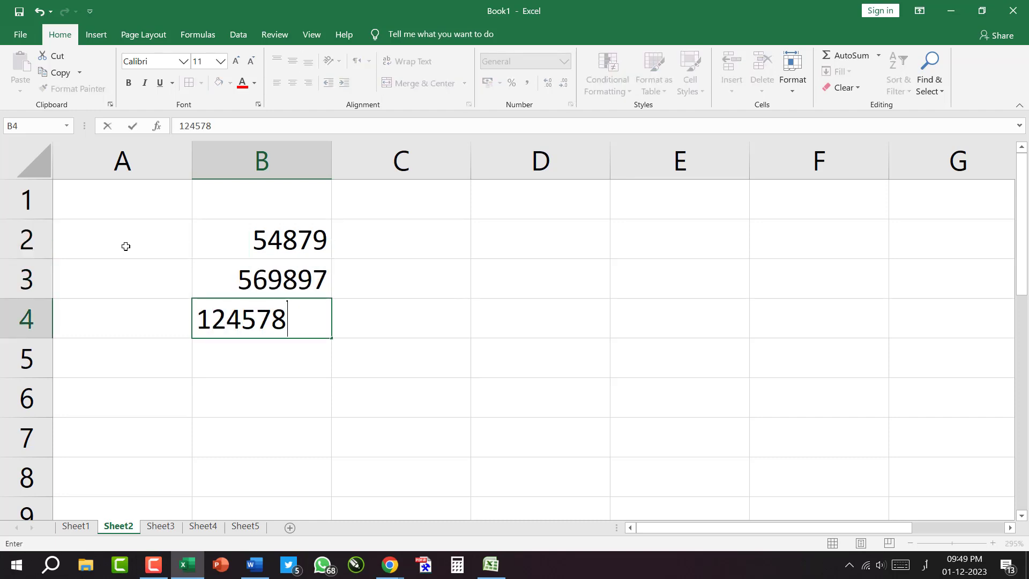
pyautogui.press('Return')
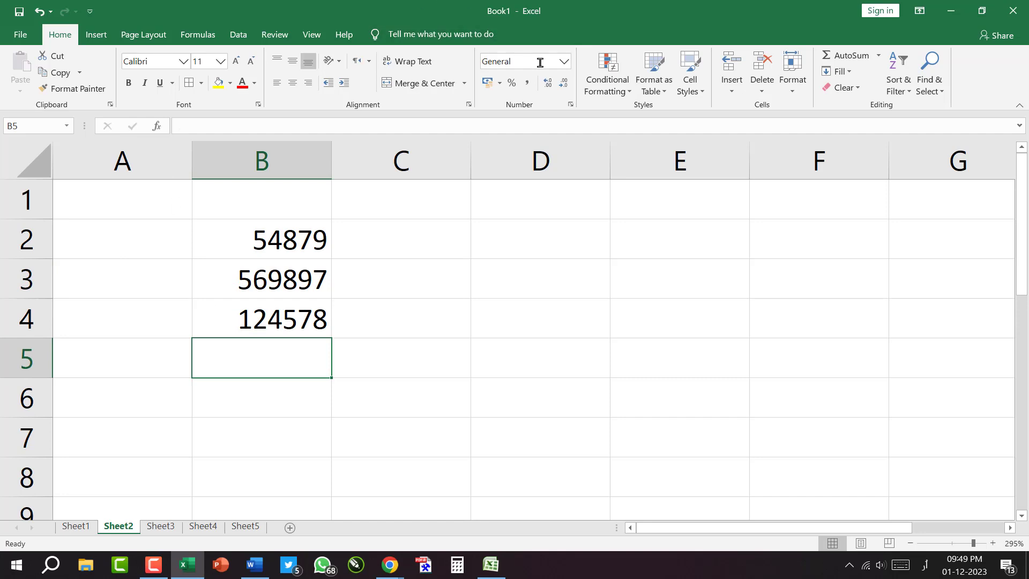
pyautogui.click(418, 368)
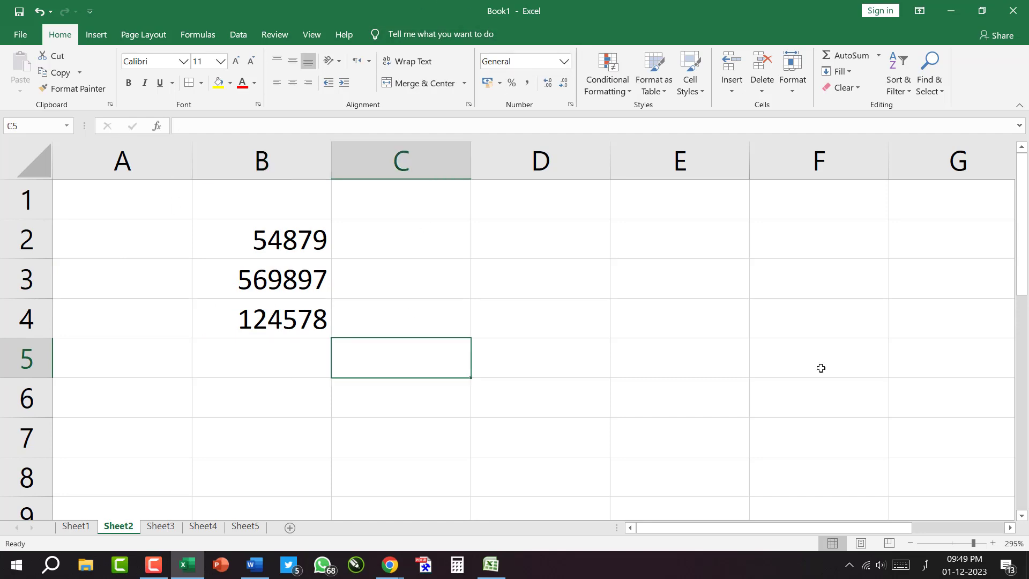
pyautogui.click(808, 285)
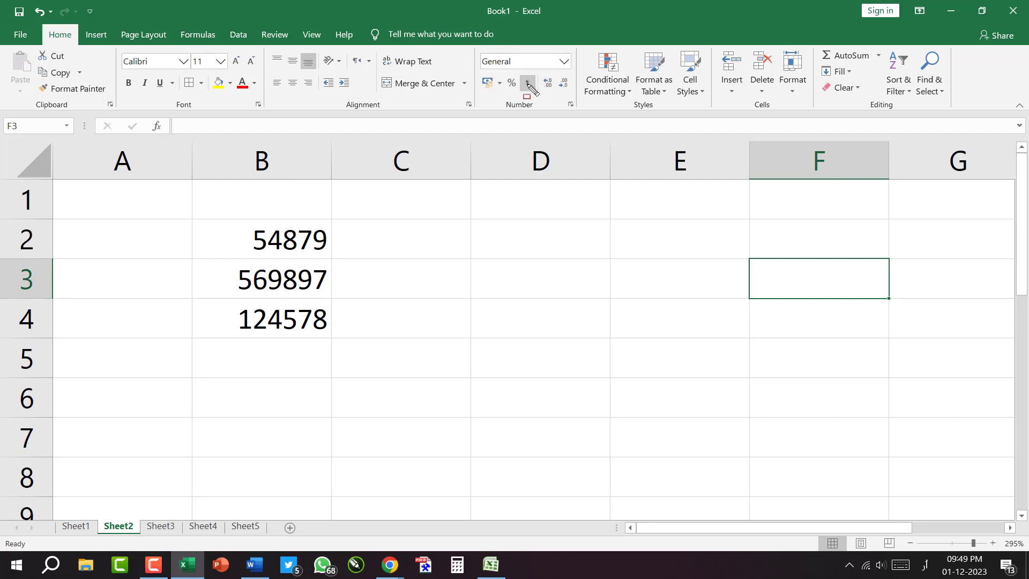
pyautogui.moveTo(468, 52)
pyautogui.mouseDown()
pyautogui.moveTo(569, 73)
pyautogui.moveTo(379, 243)
pyautogui.moveTo(320, 270)
pyautogui.moveTo(342, 225)
pyautogui.mouseUp()
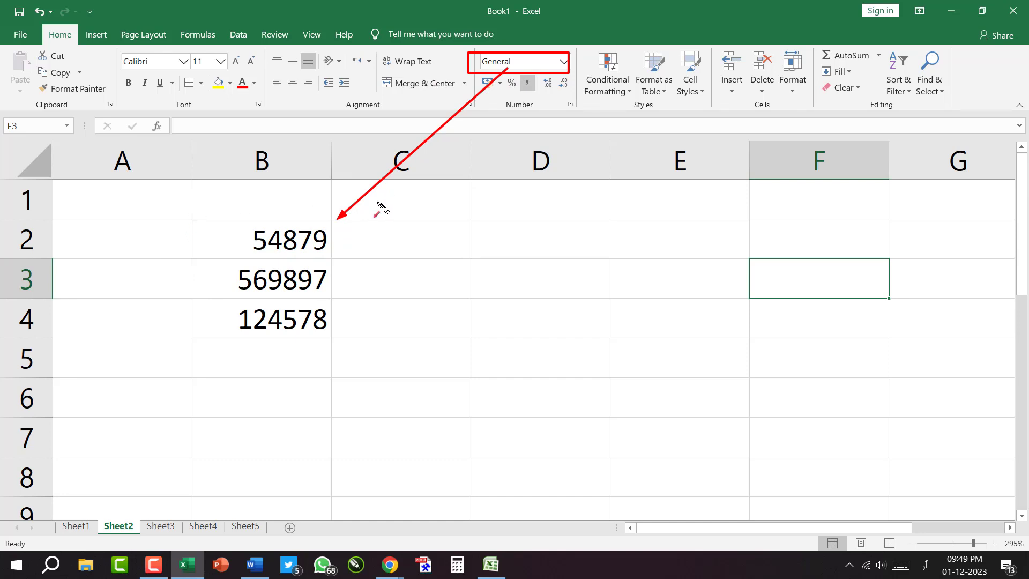
# Step: Format B2:B4 with the Accounting number format in Indian rupees
pyautogui.moveTo(263, 240); pyautogui.dragTo(262, 319)
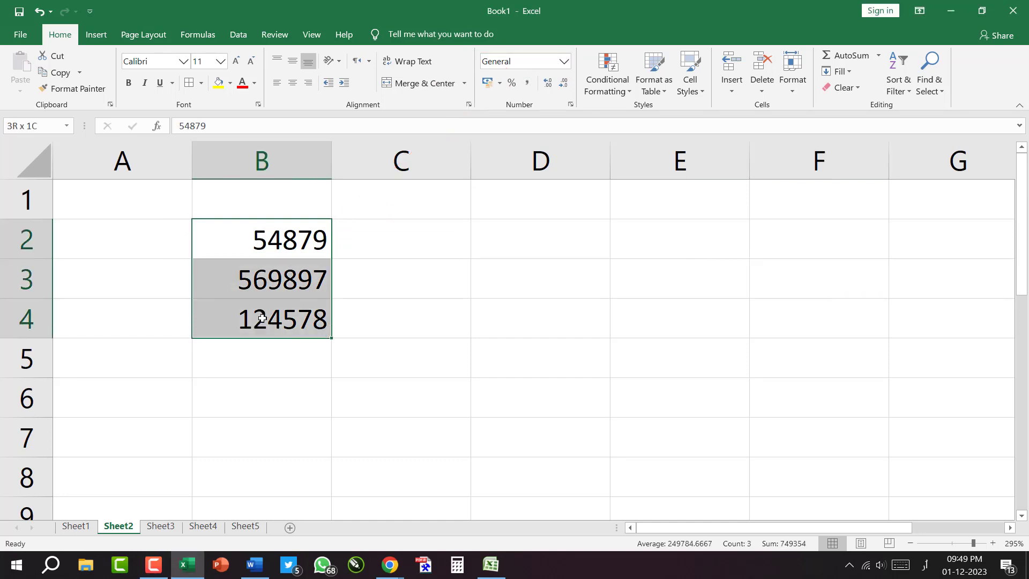
pyautogui.click(490, 83)
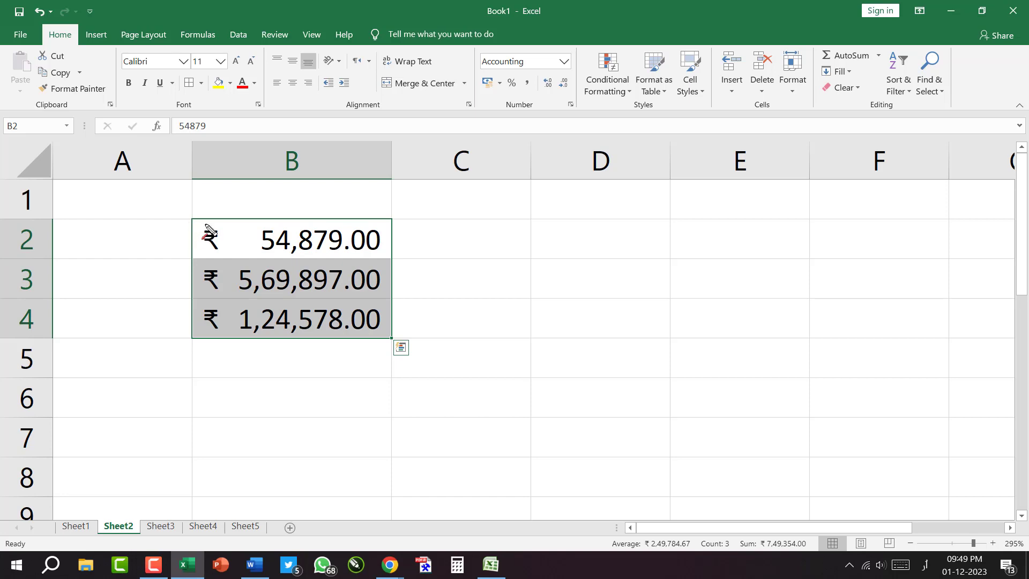
pyautogui.moveTo(203, 194); pyautogui.dragTo(203, 230)
pyautogui.press('Escape')
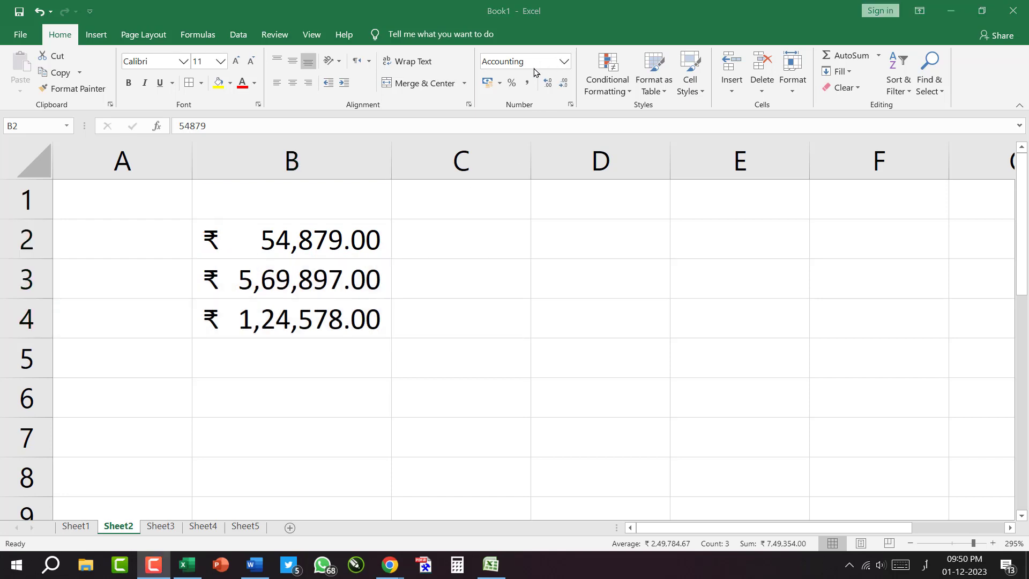
# Step: Try the US dollar, euro and Swiss franc (CHF) accounting formats on B2:B4
pyautogui.click(565, 65)
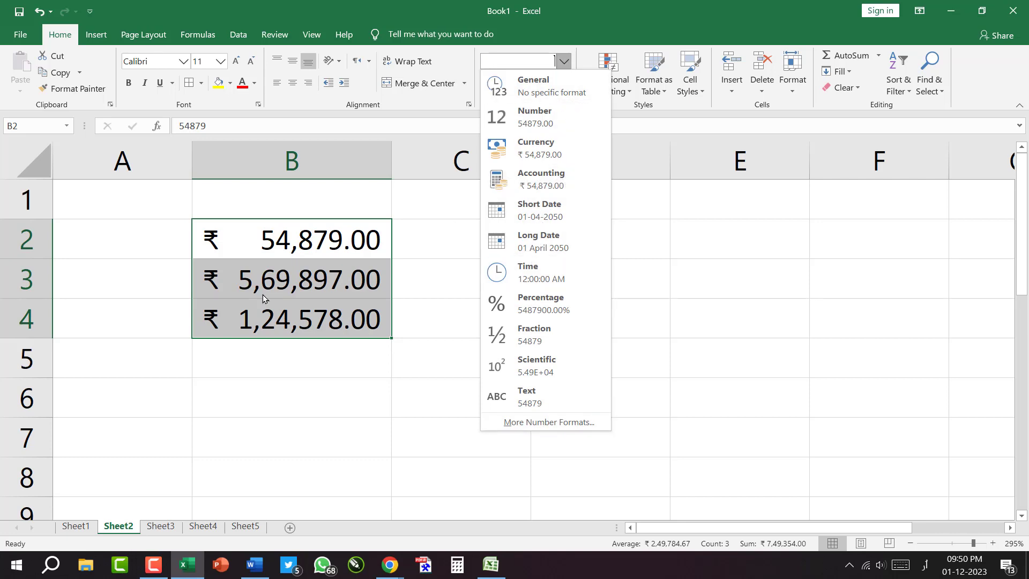
pyautogui.click(237, 296)
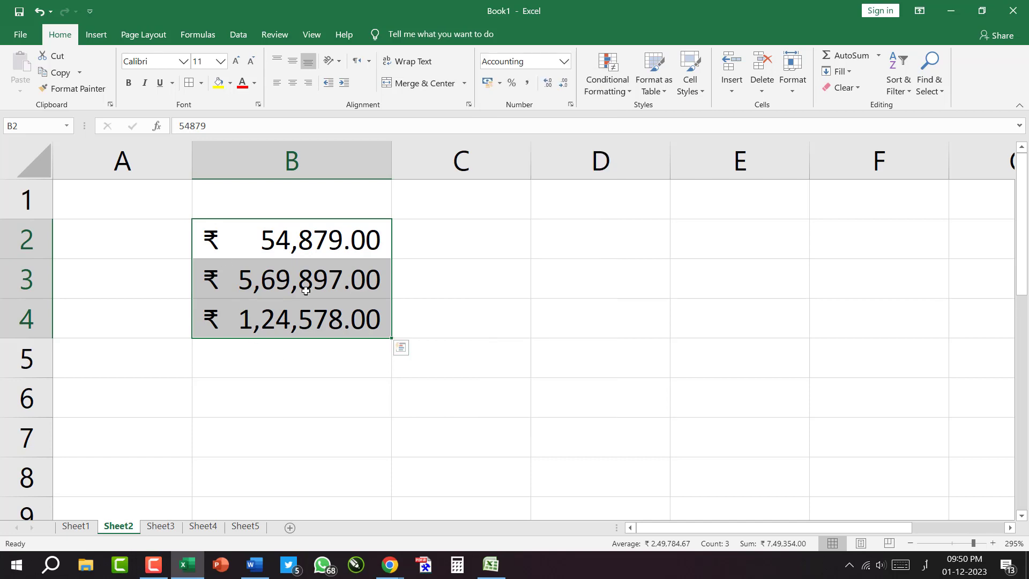
pyautogui.click(500, 84)
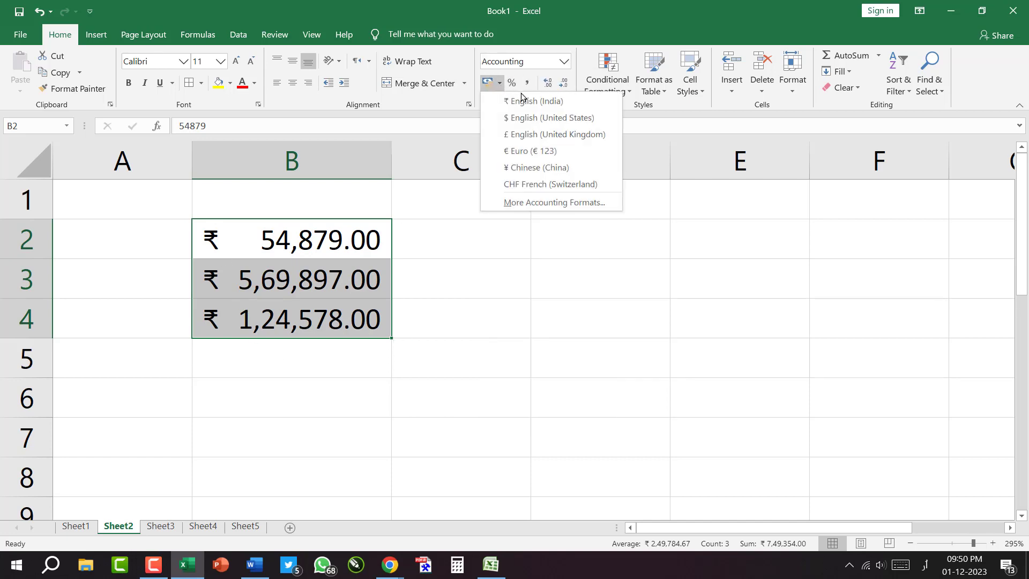
pyautogui.click(532, 119)
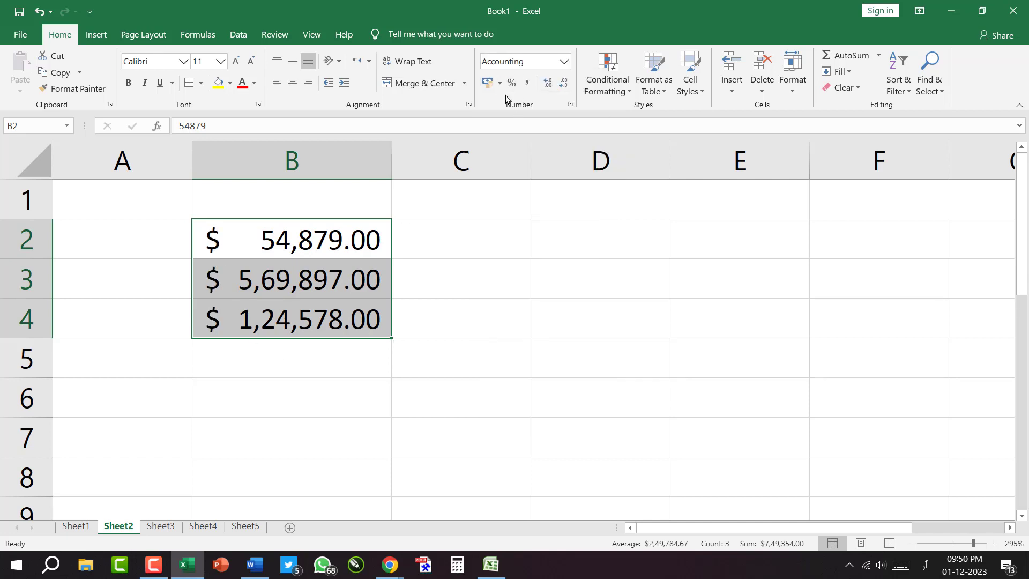
pyautogui.click(500, 83)
pyautogui.click(526, 151)
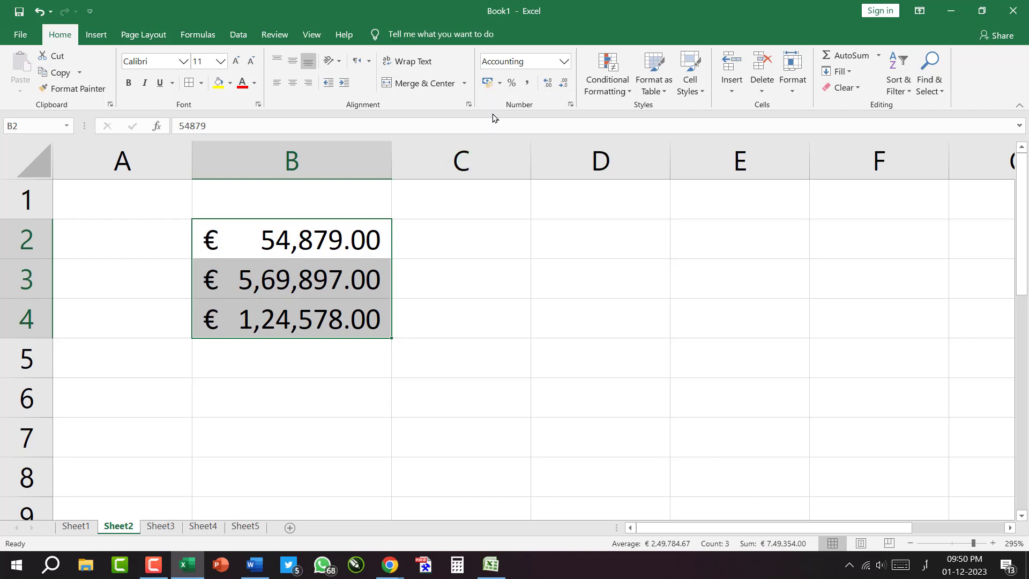
pyautogui.click(500, 83)
pyautogui.click(525, 185)
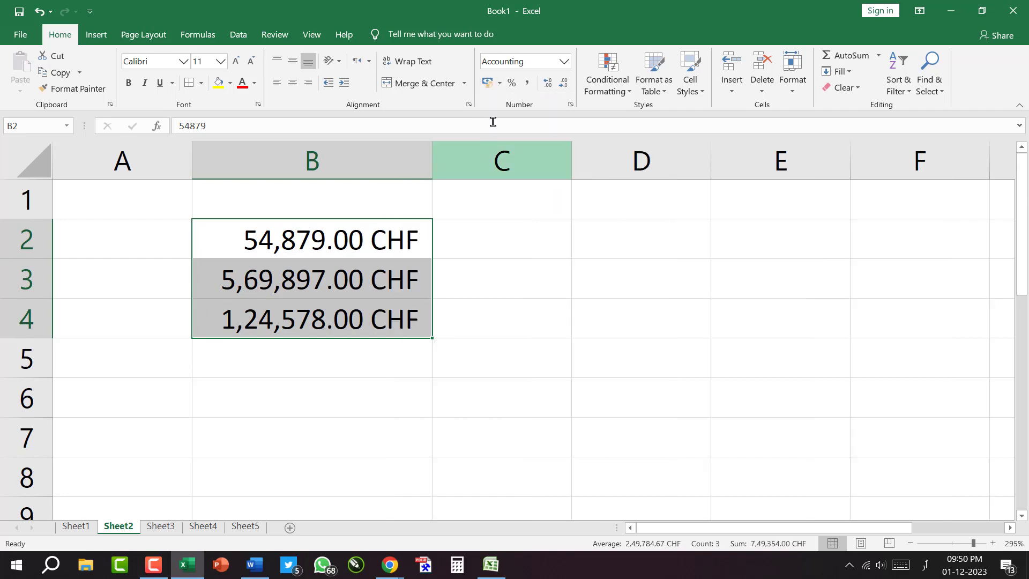
# Step: Review the additional accounting format settings offered for B2:B4 without applying any
pyautogui.click(501, 84)
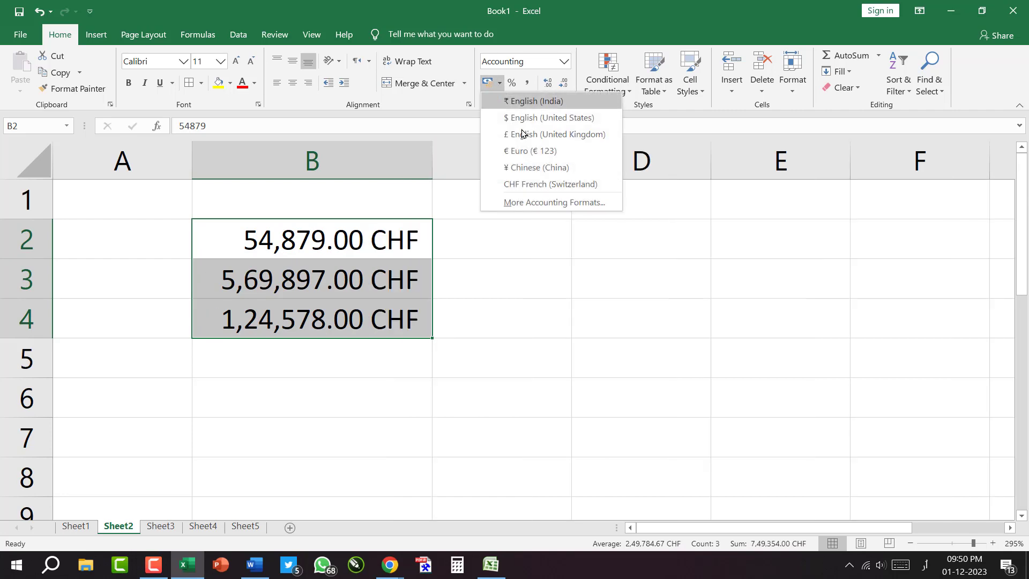
pyautogui.click(583, 204)
pyautogui.moveTo(648, 162); pyautogui.dragTo(509, 37)
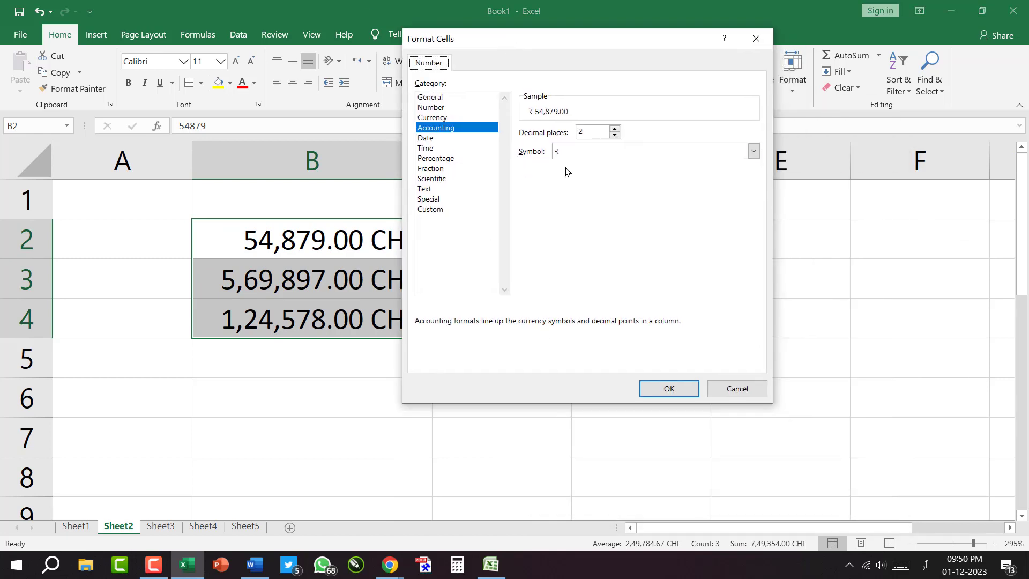
pyautogui.click(758, 39)
# Step: Apply the Indian rupee accounting format to B2:B4 again
pyautogui.click(263, 244)
pyautogui.moveTo(265, 290); pyautogui.dragTo(266, 323)
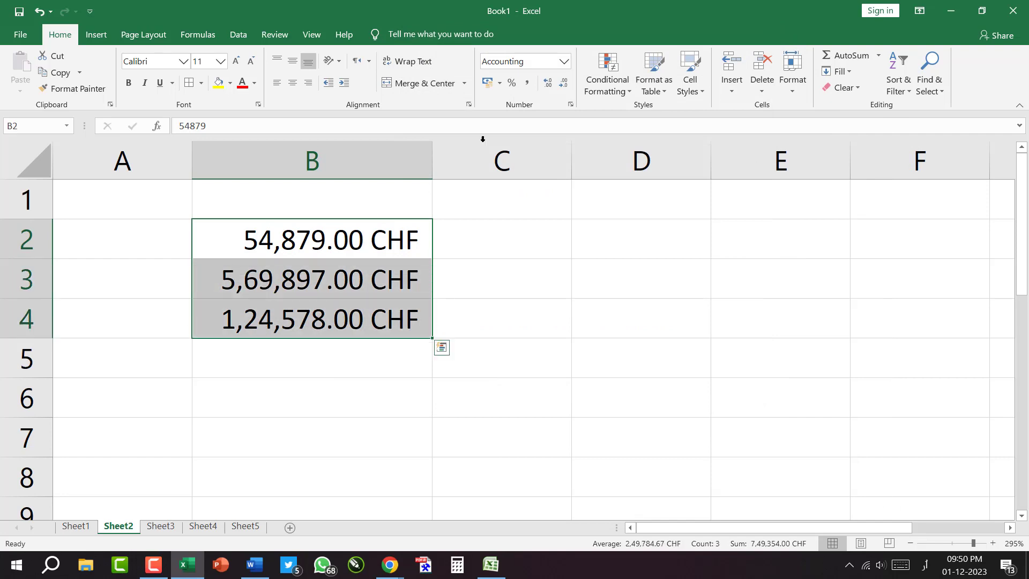
pyautogui.click(488, 82)
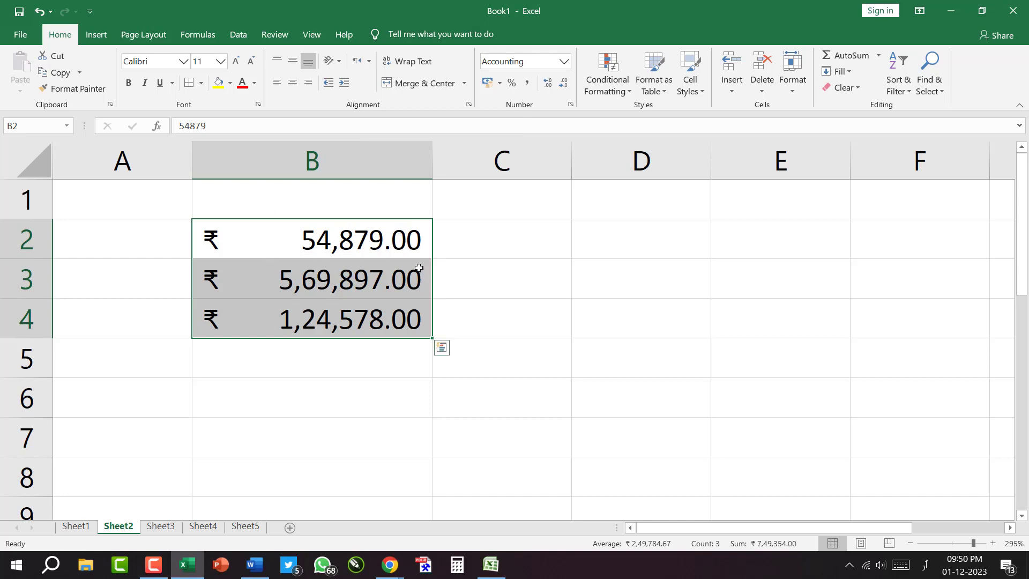
pyautogui.moveTo(487, 179); pyautogui.dragTo(400, 231)
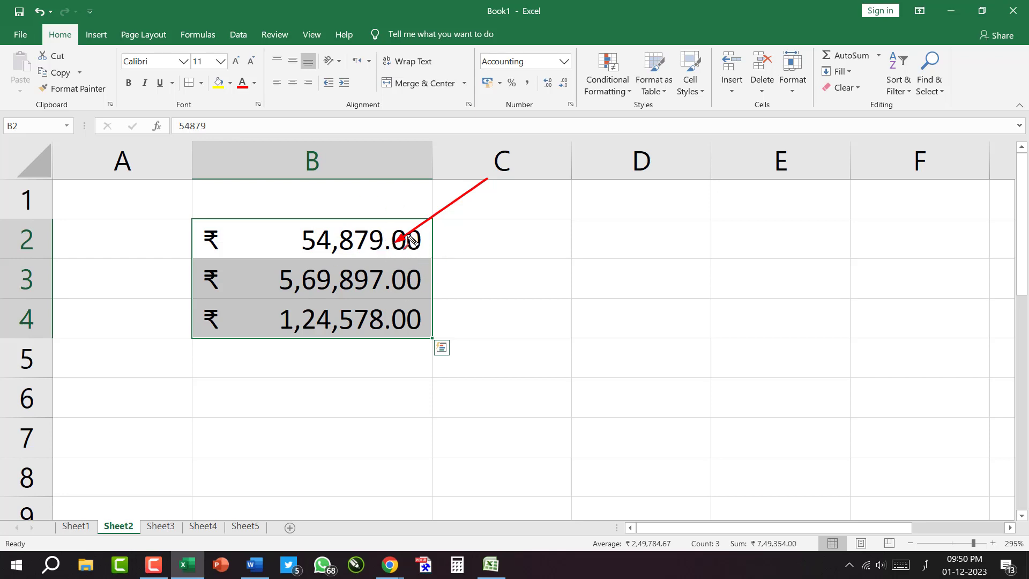
pyautogui.press('Escape')
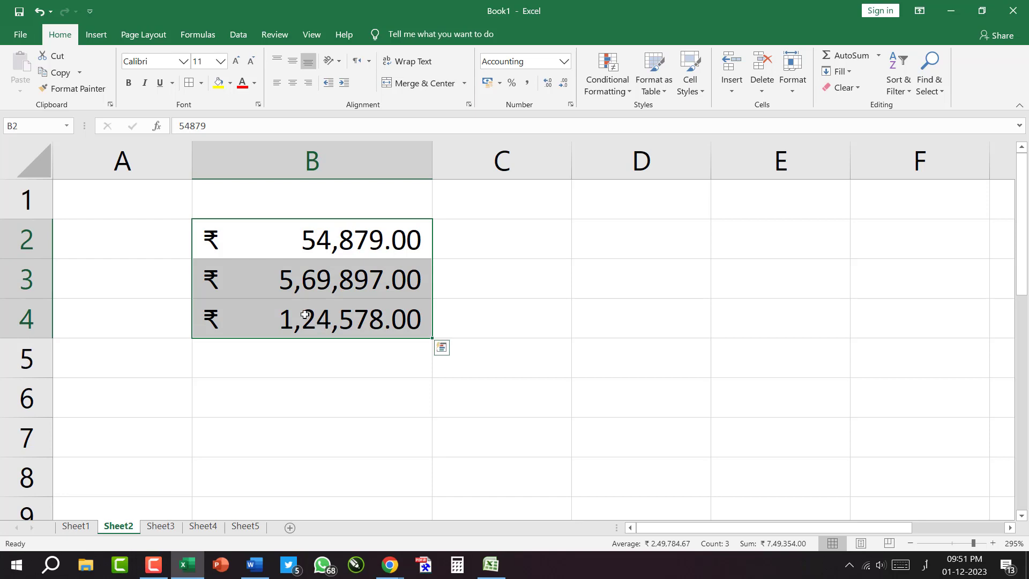
# Step: Increase the amounts in B2:B4 to five decimal places
pyautogui.click(553, 85)
pyautogui.click(552, 85)
pyautogui.click(552, 84)
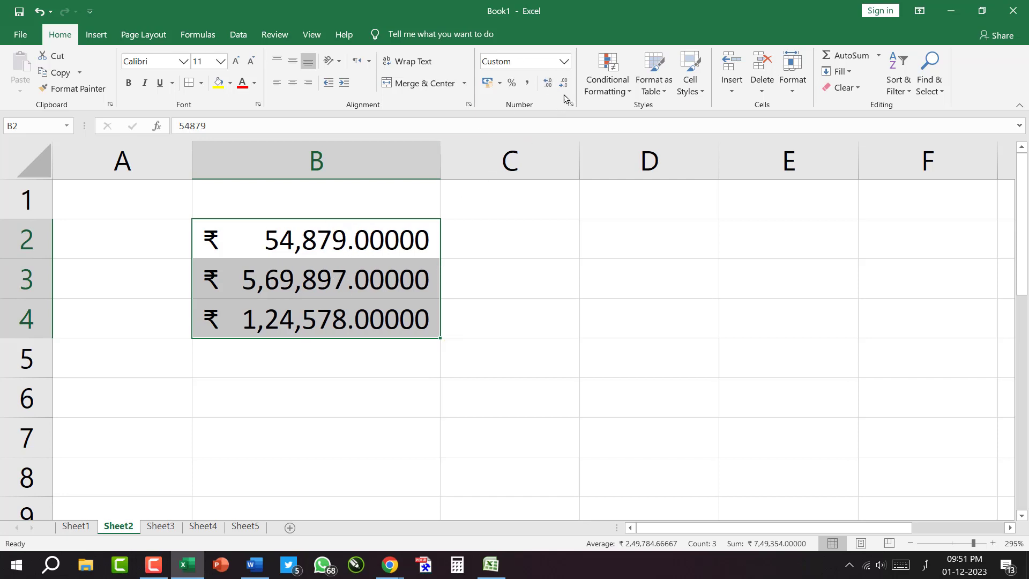
# Step: Remove all decimal places from the rupee amounts in B2:B4
pyautogui.click(565, 84)
pyautogui.click(566, 85)
pyautogui.click(566, 84)
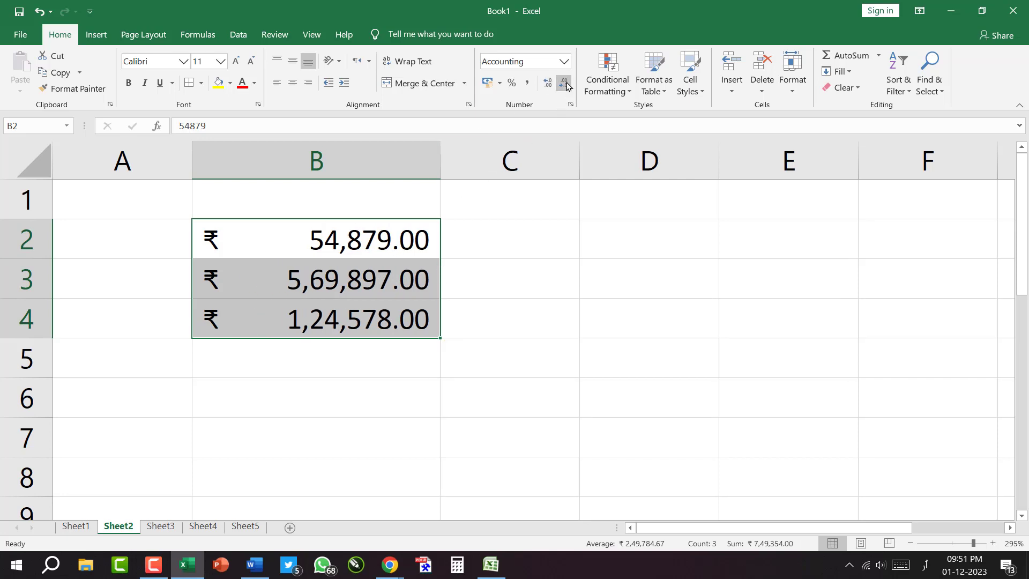
pyautogui.click(566, 84)
pyautogui.click(565, 84)
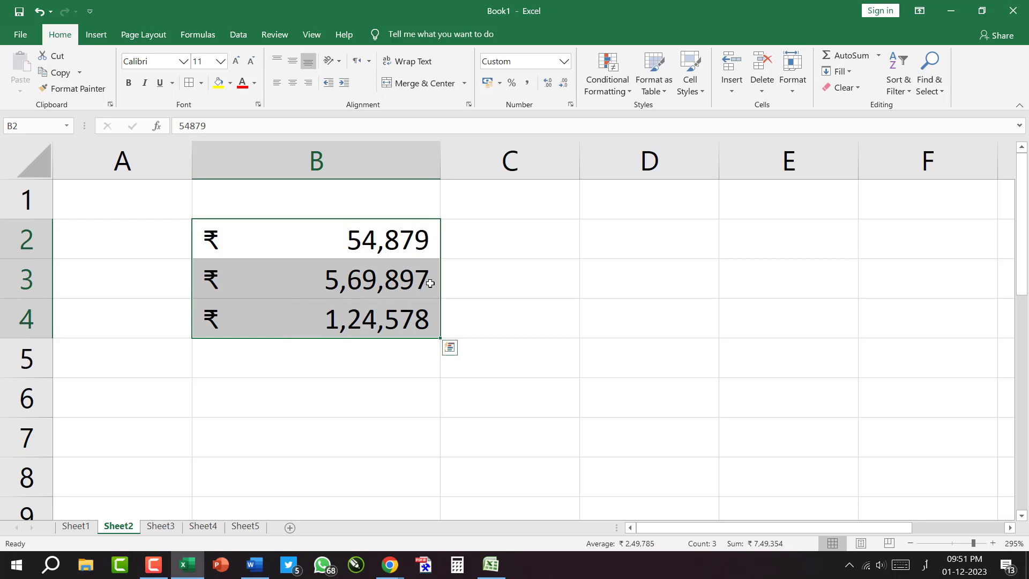
# Step: Enter the value 1.5 in cell C2
pyautogui.click(485, 239)
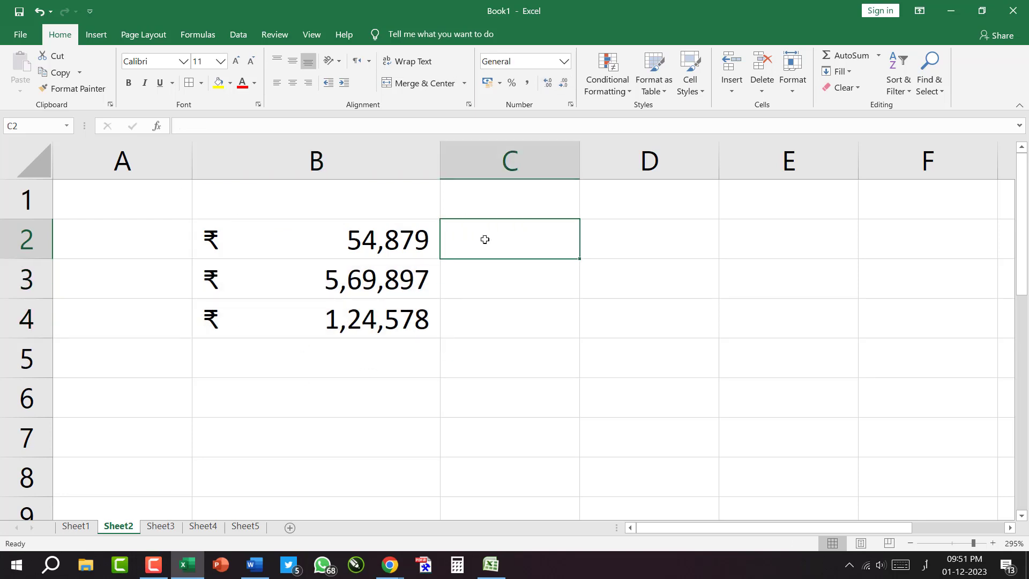
pyautogui.write('1')
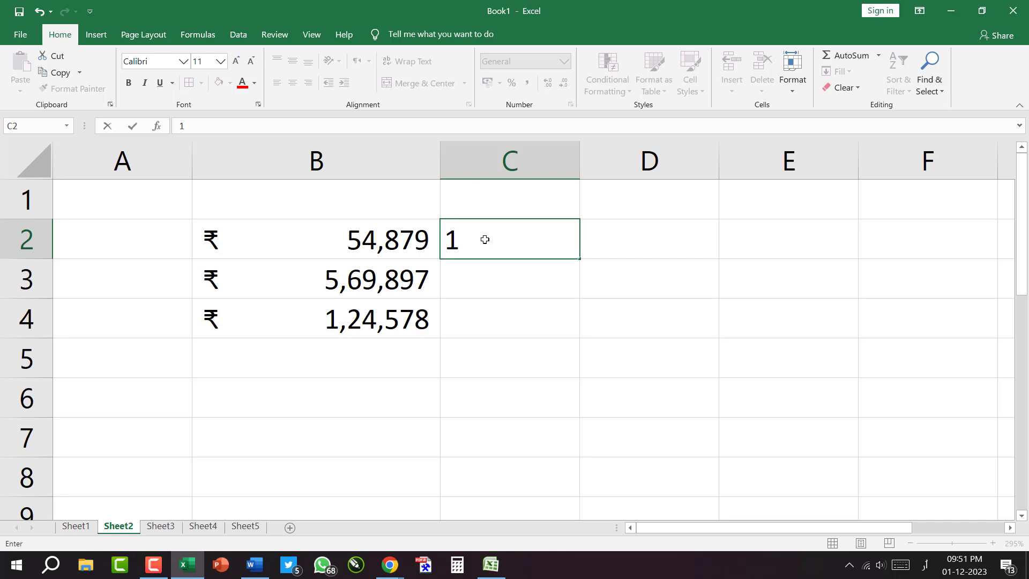
pyautogui.write('.5')
pyautogui.press('Return')
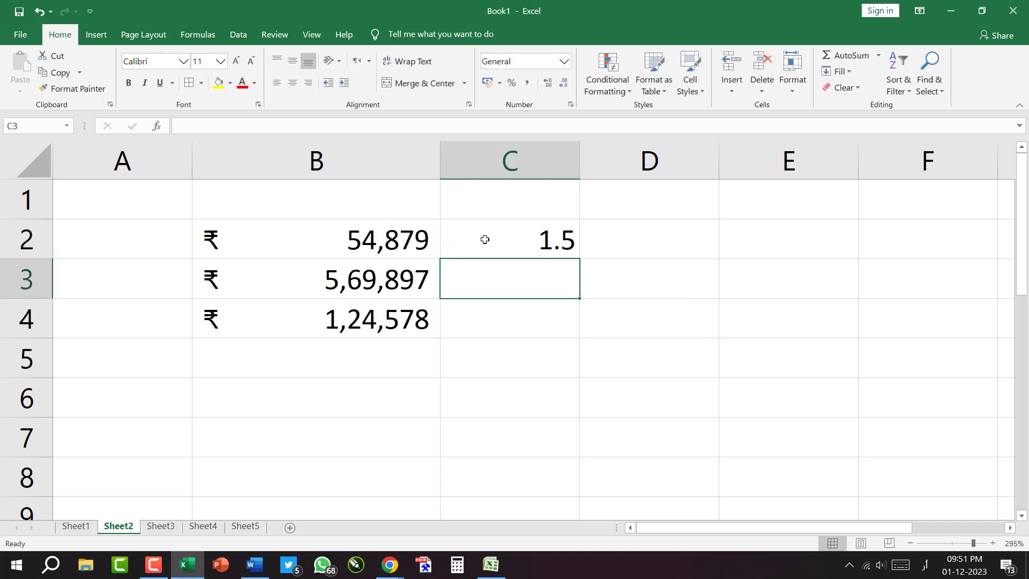
# Step: Extend the value in C2 to five decimal places
pyautogui.click(485, 239)
pyautogui.click(548, 84)
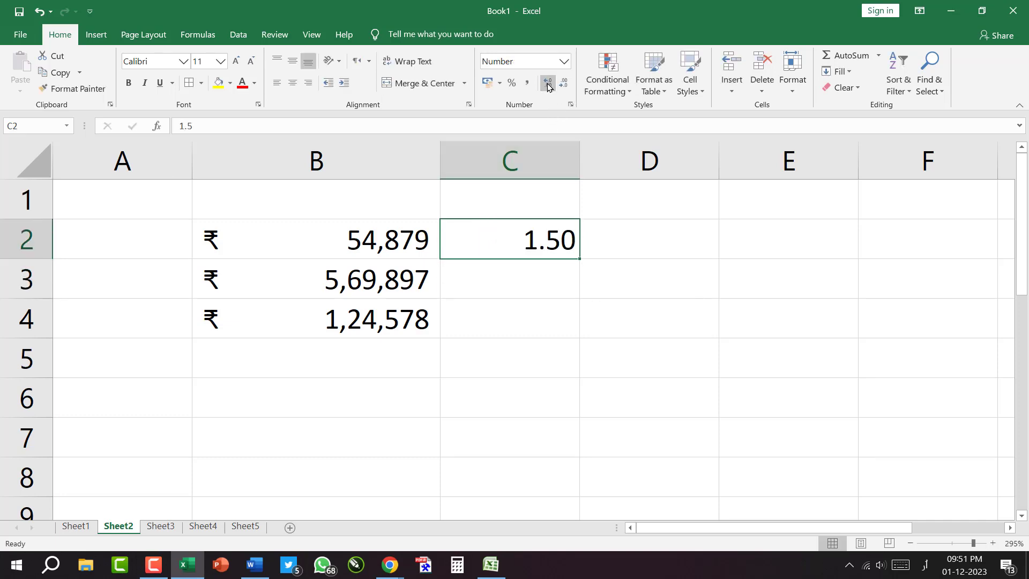
pyautogui.click(548, 84)
pyautogui.click(548, 84)
pyautogui.click(548, 84)
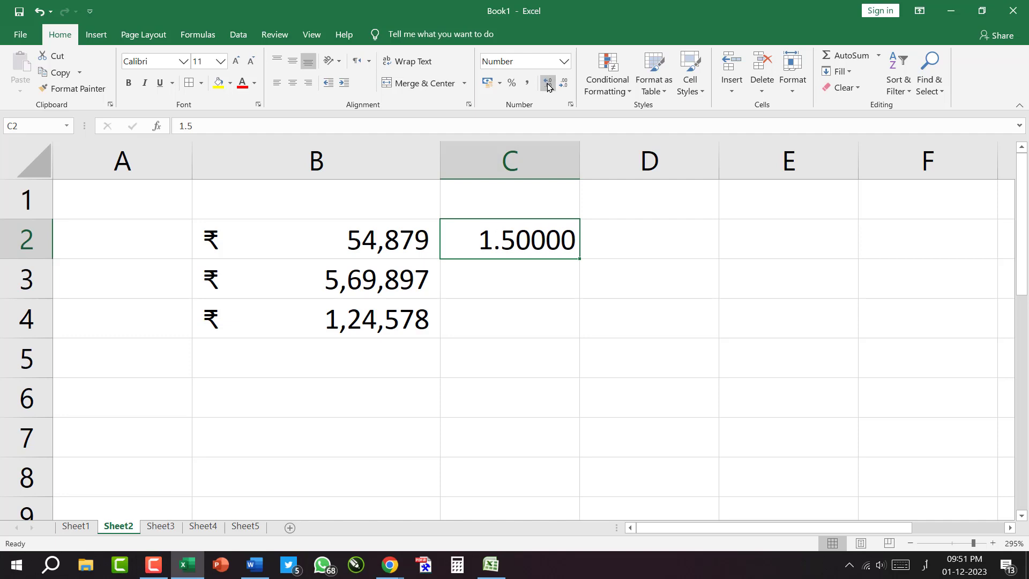
# Step: Reduce the value in C2 to one decimal place
pyautogui.click(563, 84)
pyautogui.click(563, 84)
pyautogui.click(563, 84)
pyautogui.click(563, 84)
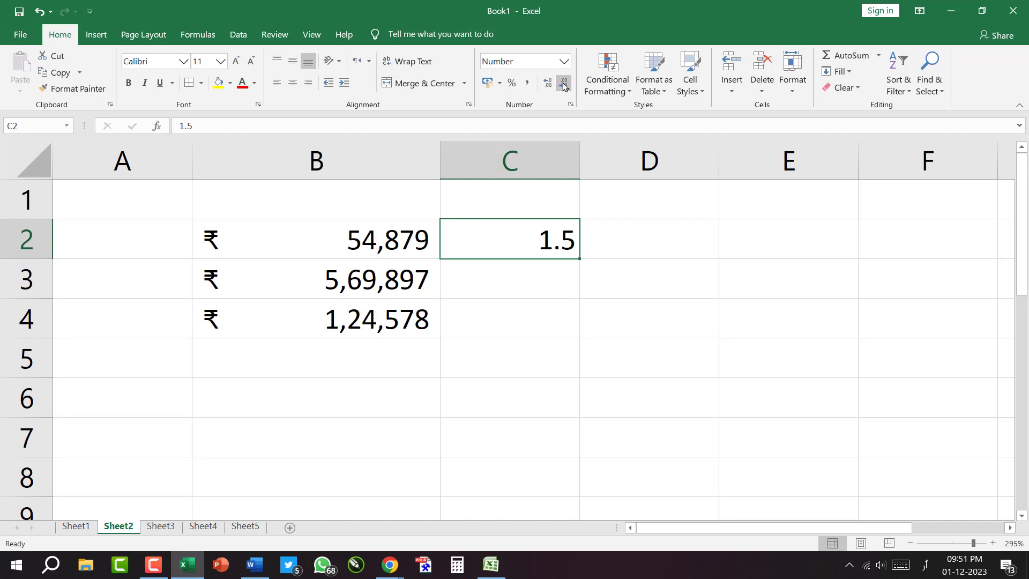
# Step: Adjust the decimal places of the rupee amount in B2, ending with three decimals
pyautogui.click(384, 238)
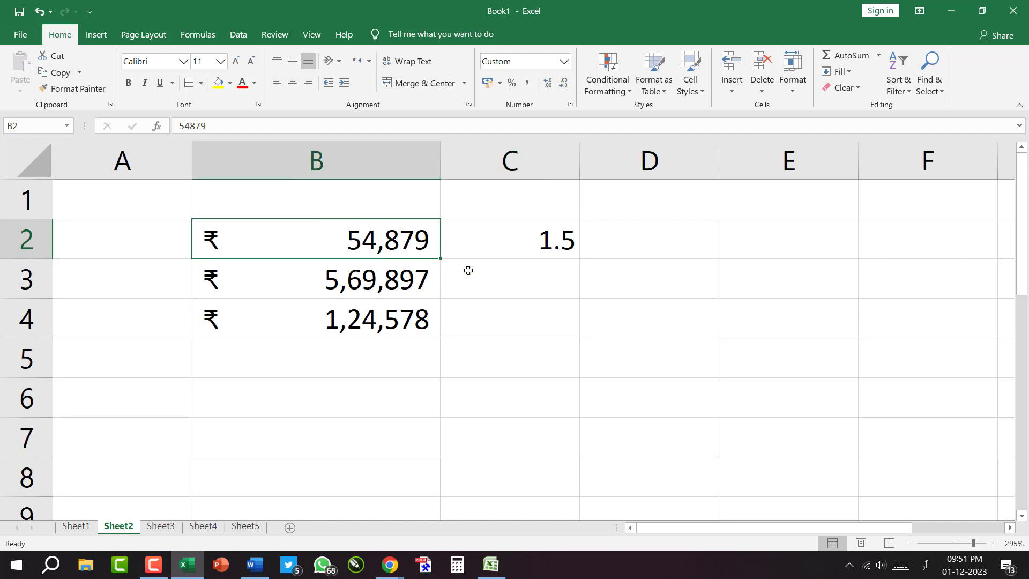
pyautogui.click(564, 86)
pyautogui.click(564, 86)
pyautogui.click(549, 86)
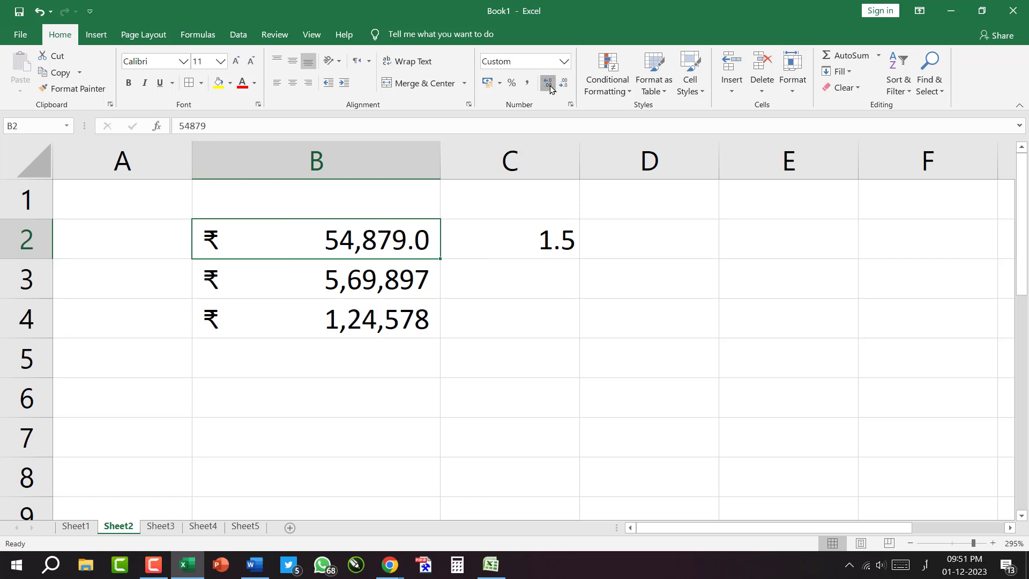
pyautogui.click(549, 86)
pyautogui.click(564, 86)
pyautogui.click(549, 85)
pyautogui.click(549, 86)
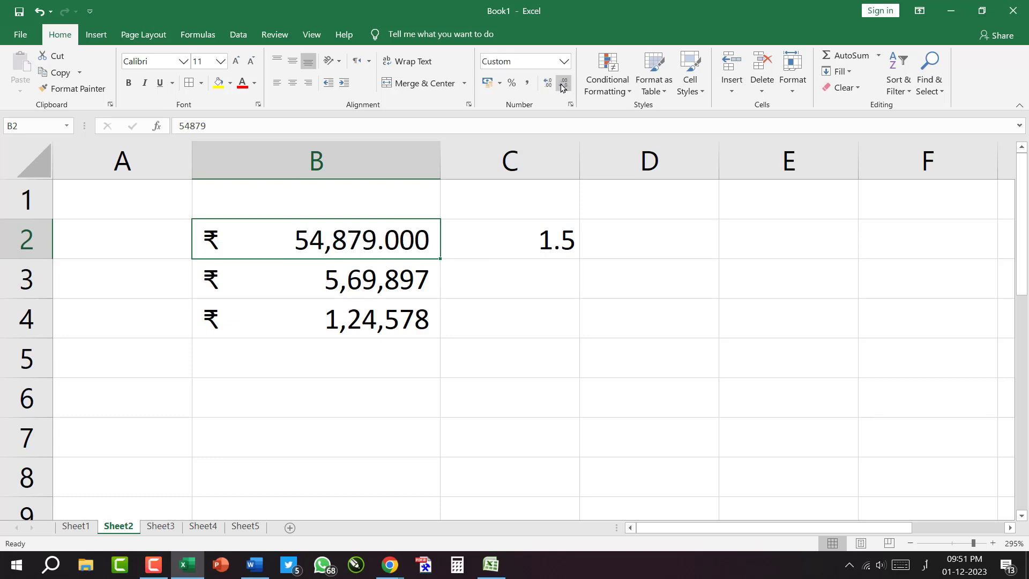
# Step: Remove one decimal place from the rupee amount in B2 and restore it to three decimals
pyautogui.click(564, 86)
pyautogui.click(549, 86)
# Step: Apply the percentage format to the empty cells D1:D6
pyautogui.click(643, 233)
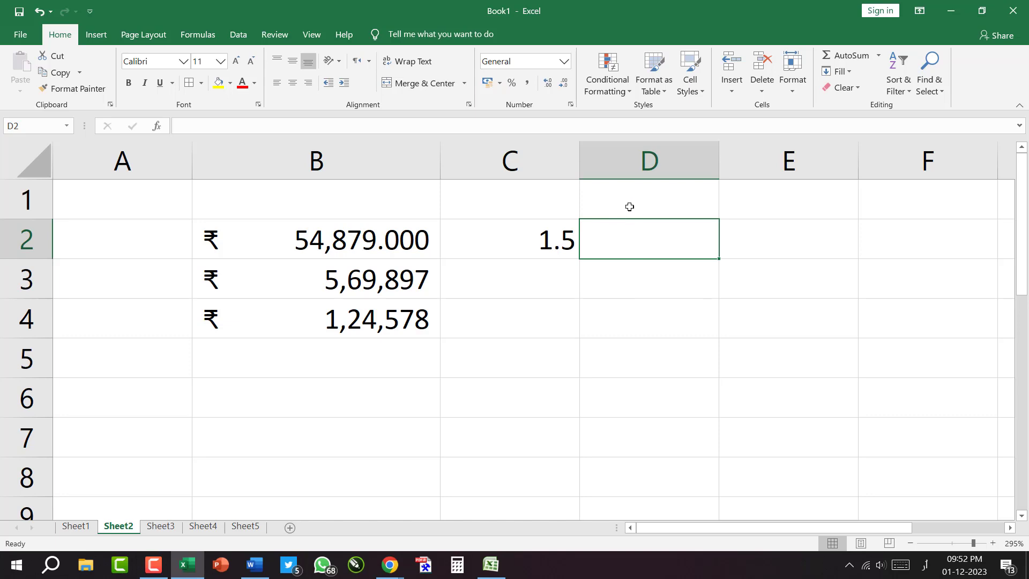
pyautogui.moveTo(627, 203); pyautogui.dragTo(630, 410)
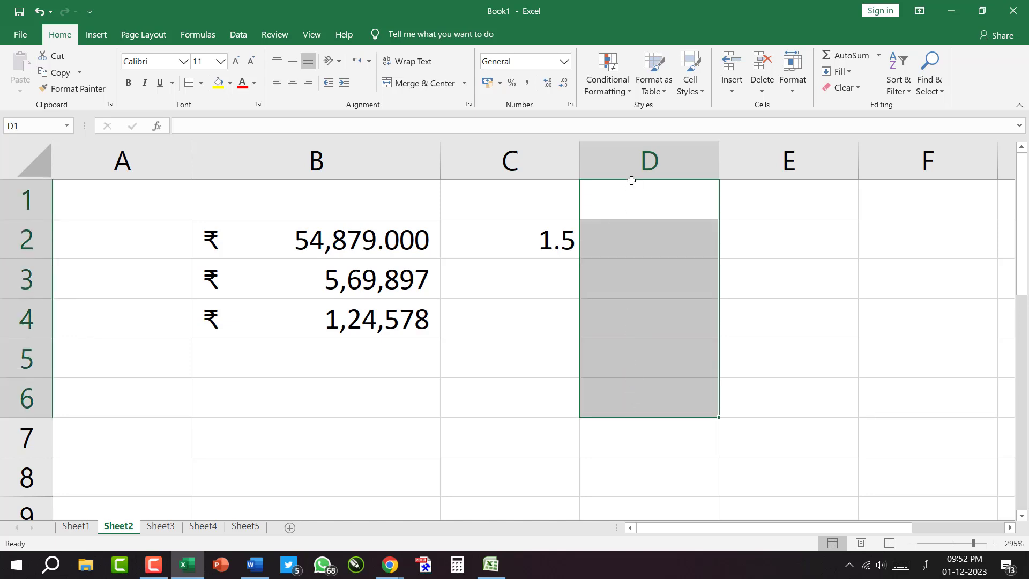
pyautogui.click(512, 84)
# Step: Enter the percentages 1, 5, 7, 10 and 58 in cells D1 through D5
pyautogui.click(644, 201)
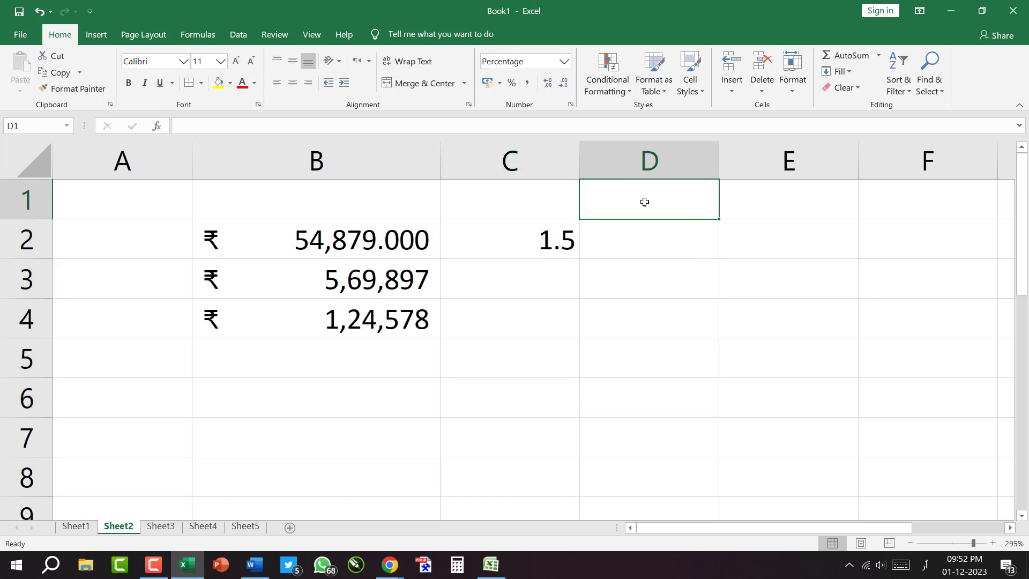
pyautogui.write('1')
pyautogui.press('Return')
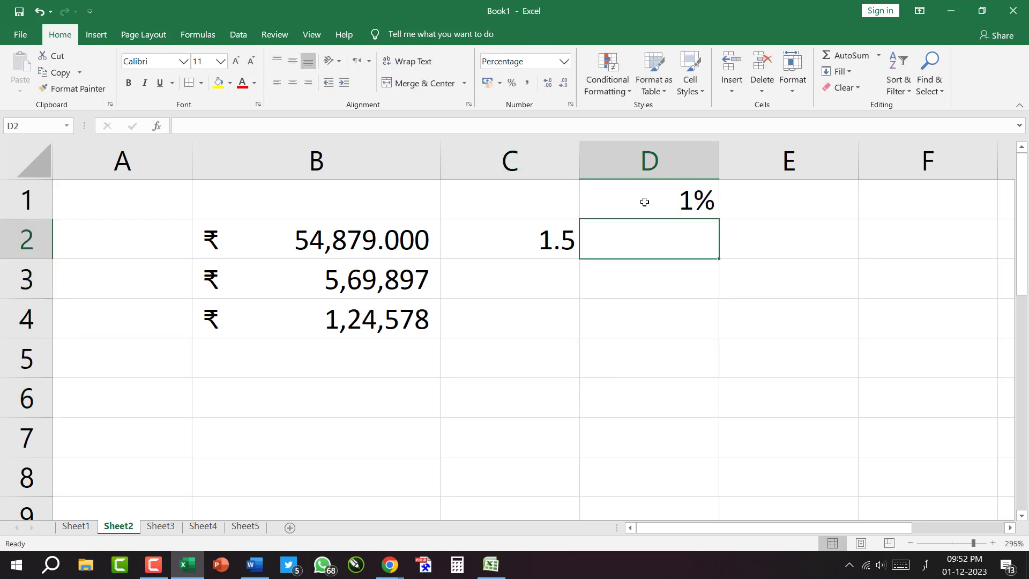
pyautogui.write('5')
pyautogui.press('Return')
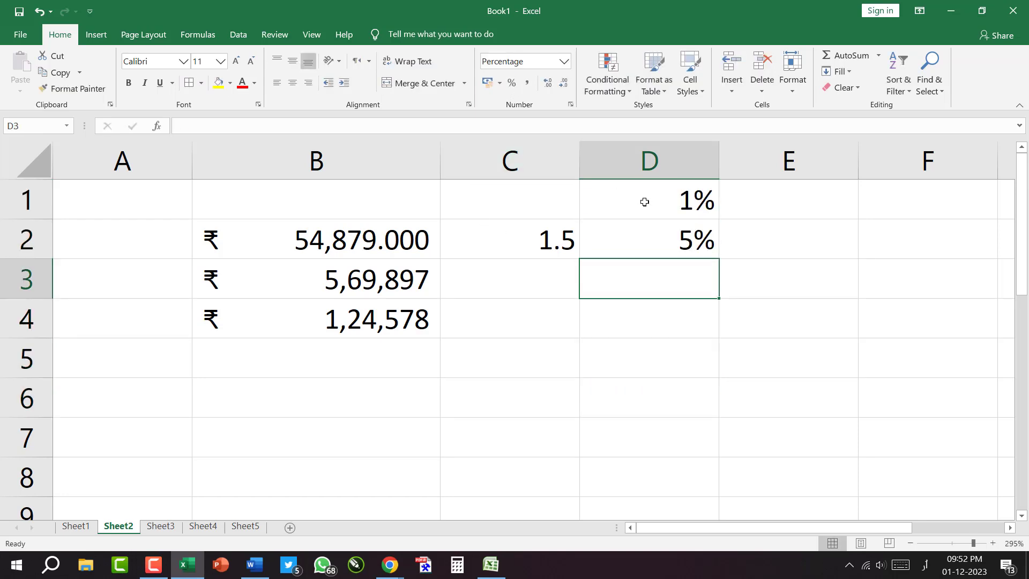
pyautogui.write('7')
pyautogui.press('Return')
pyautogui.write('10')
pyautogui.press('Return')
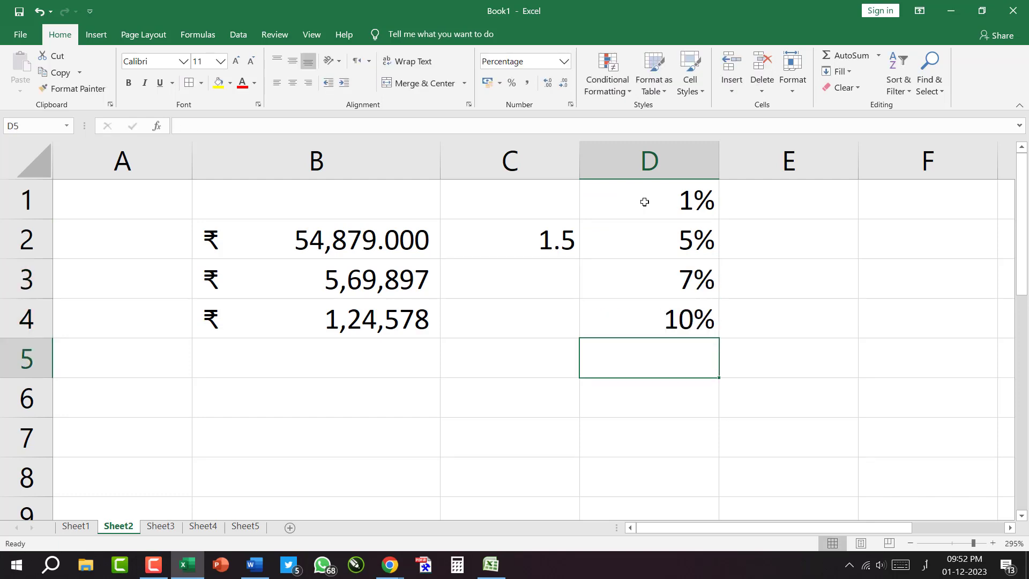
pyautogui.write('58')
pyautogui.press('Return')
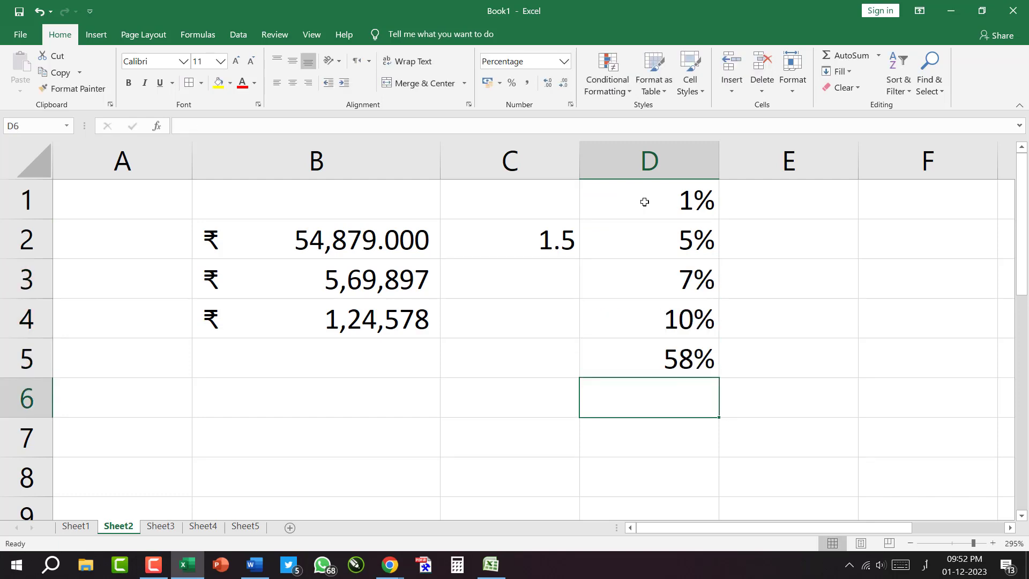
# Step: Extend the percentages in D1:D5 to two decimal places and reduce them back to whole percentages
pyautogui.moveTo(643, 201); pyautogui.dragTo(641, 361)
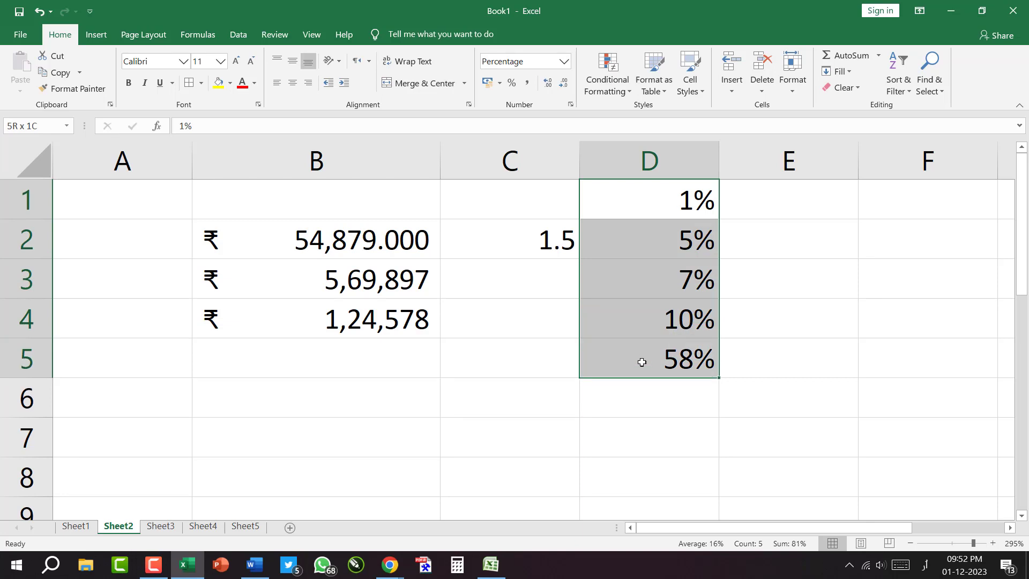
pyautogui.click(547, 83)
pyautogui.click(548, 83)
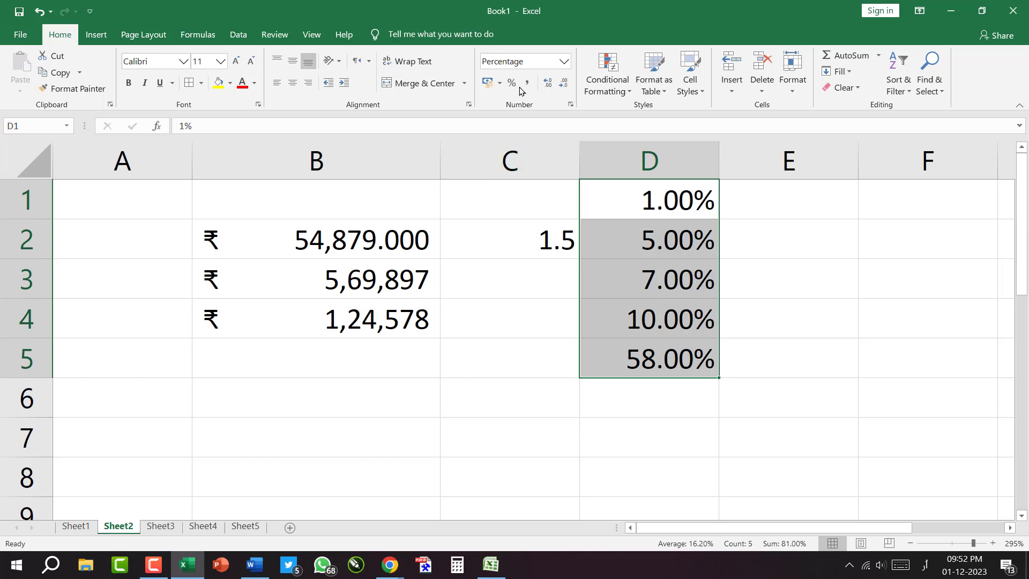
pyautogui.click(565, 86)
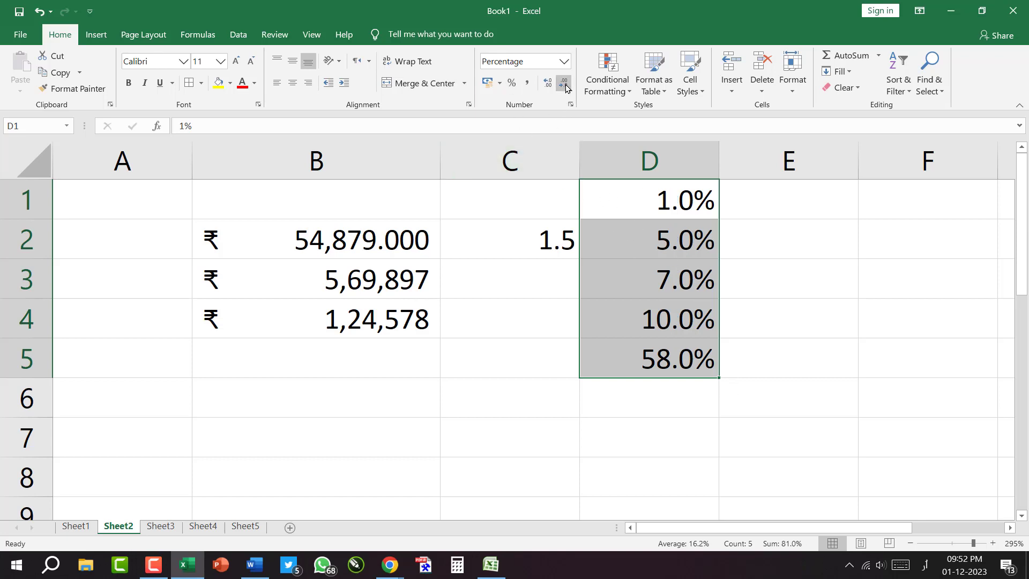
pyautogui.click(566, 86)
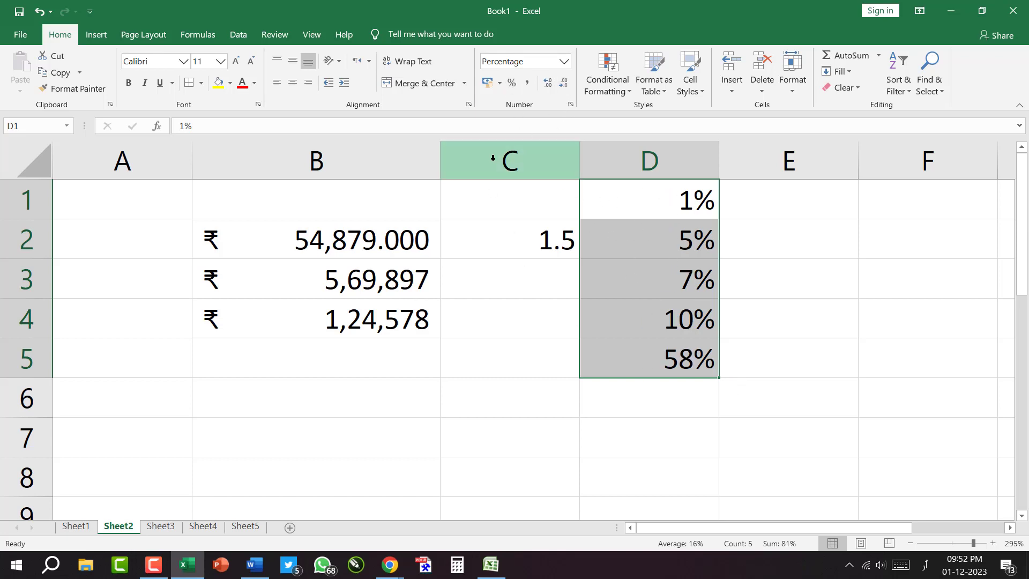
pyautogui.click(544, 365)
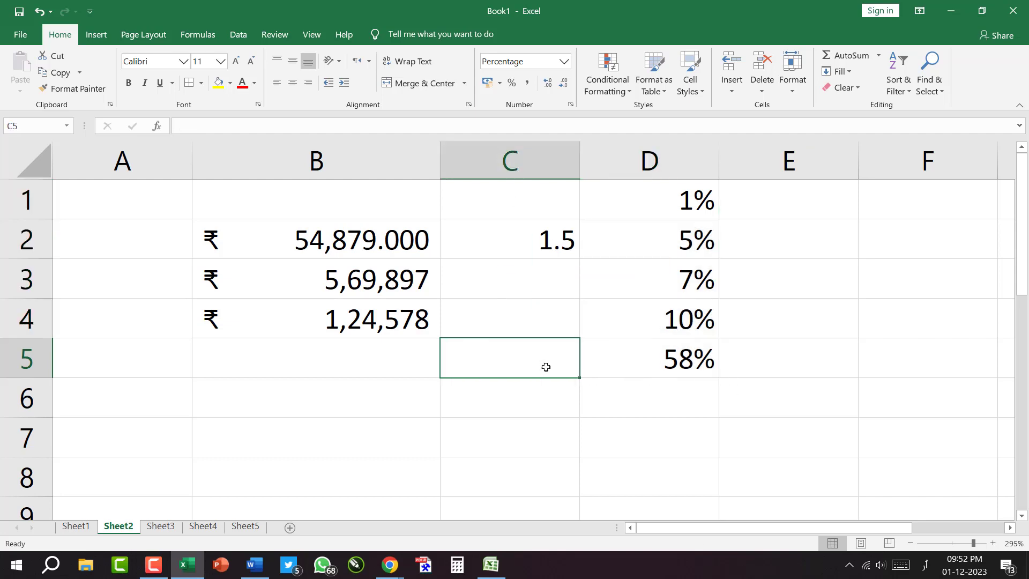
# Step: Enter the numbers 45, 68 and 79 in cells E1 through E3
pyautogui.click(770, 204)
pyautogui.write('45')
pyautogui.press('Return')
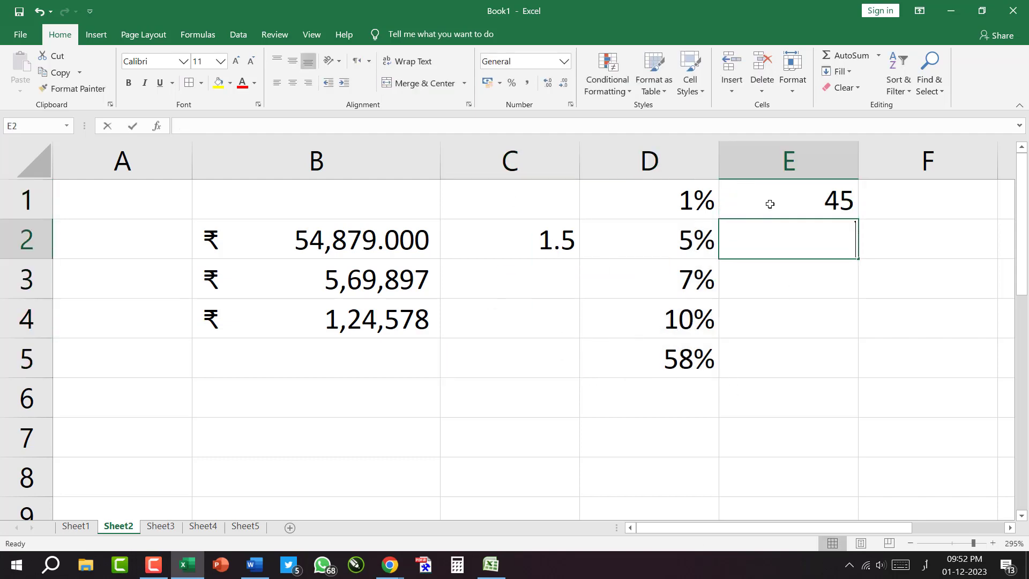
pyautogui.write('68')
pyautogui.press('Return')
pyautogui.write('79')
pyautogui.press('Return')
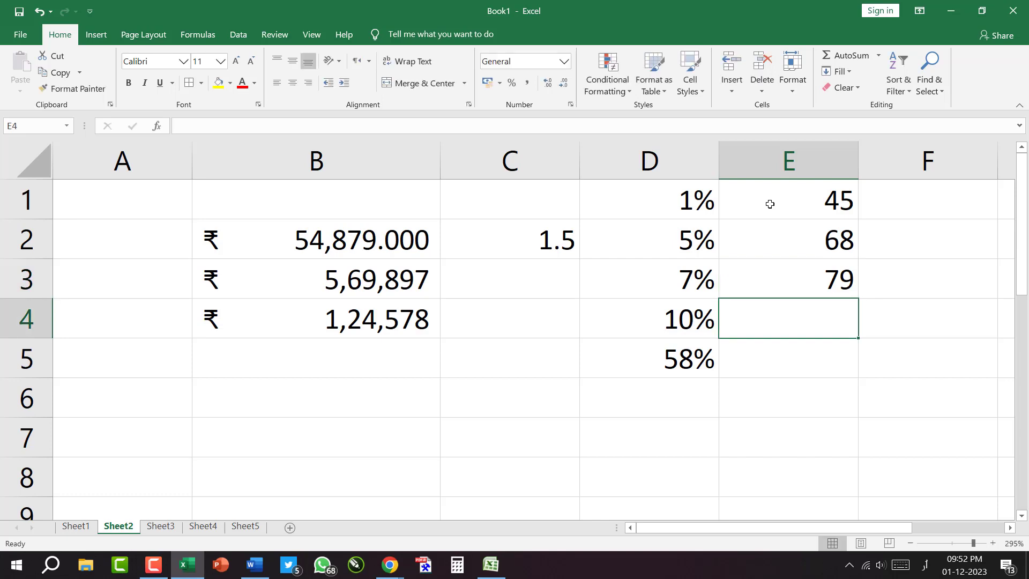
# Step: Convert the existing numbers in E1:E3 to the percentage format
pyautogui.click(742, 416)
pyautogui.moveTo(783, 200); pyautogui.dragTo(786, 277)
pyautogui.click(512, 83)
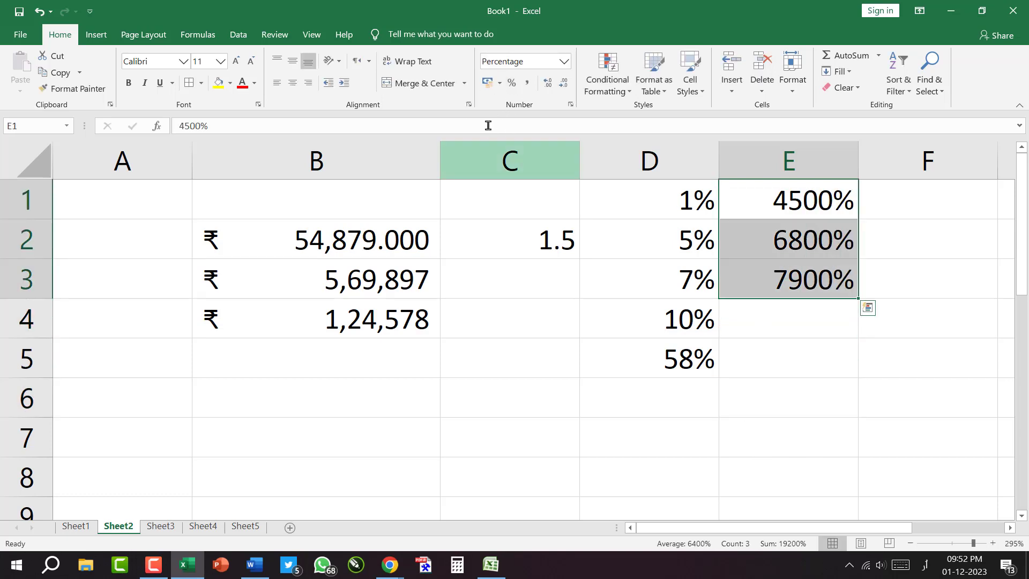
# Step: Add two decimal places to the percentages in E1:E3 and remove both again
pyautogui.click(548, 85)
pyautogui.click(547, 84)
pyautogui.click(564, 88)
pyautogui.click(564, 88)
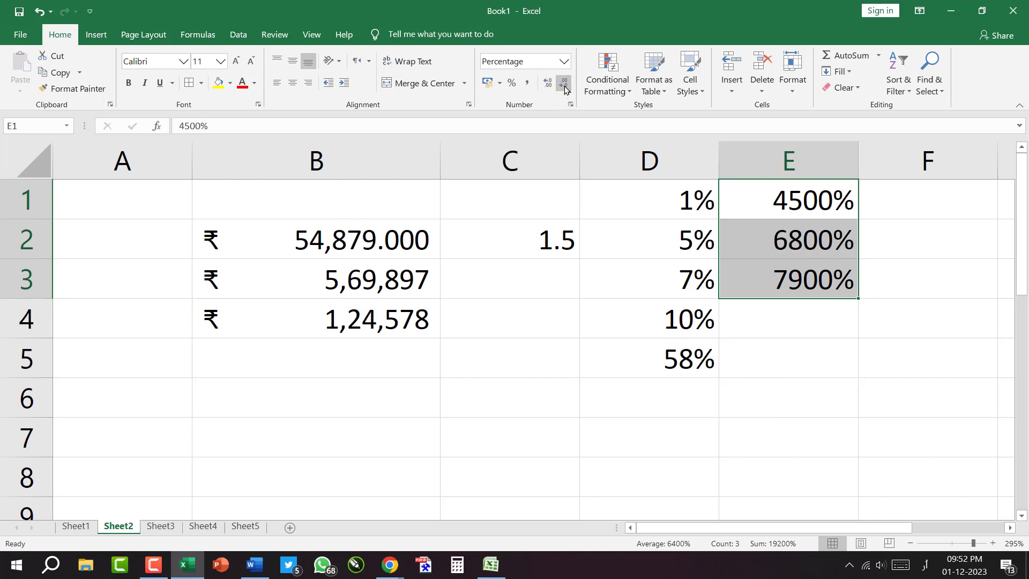
pyautogui.click(774, 370)
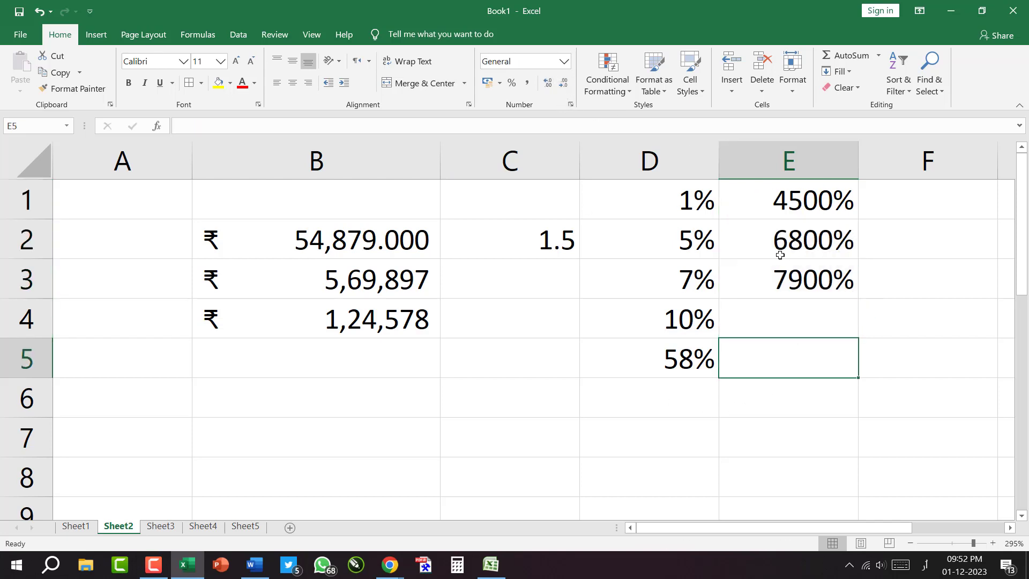
pyautogui.moveTo(774, 199); pyautogui.dragTo(777, 278)
pyautogui.click(754, 449)
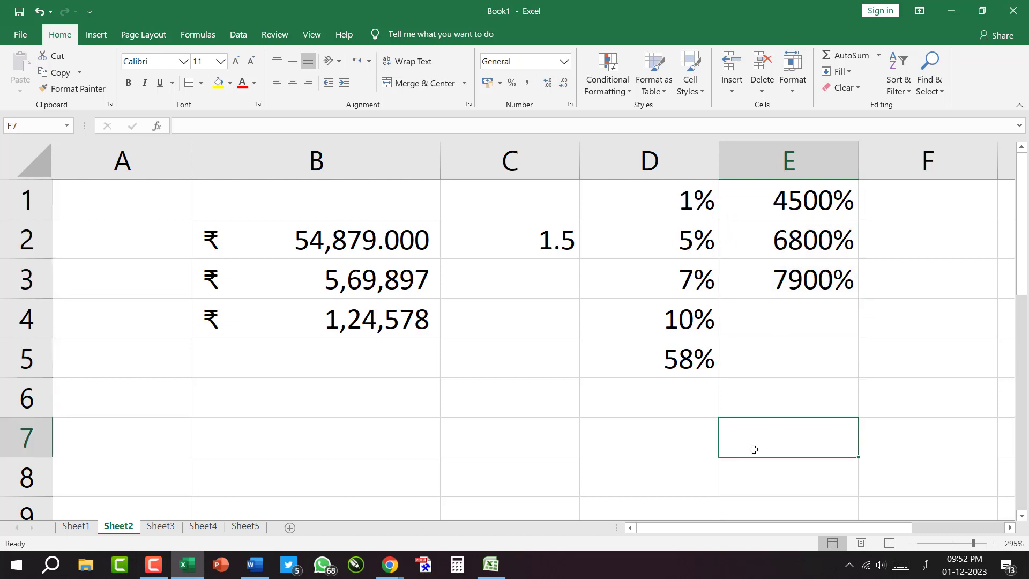
# Step: Enter 45 in cell F1 and apply the percentage format to it
pyautogui.moveTo(920, 201); pyautogui.dragTo(928, 288)
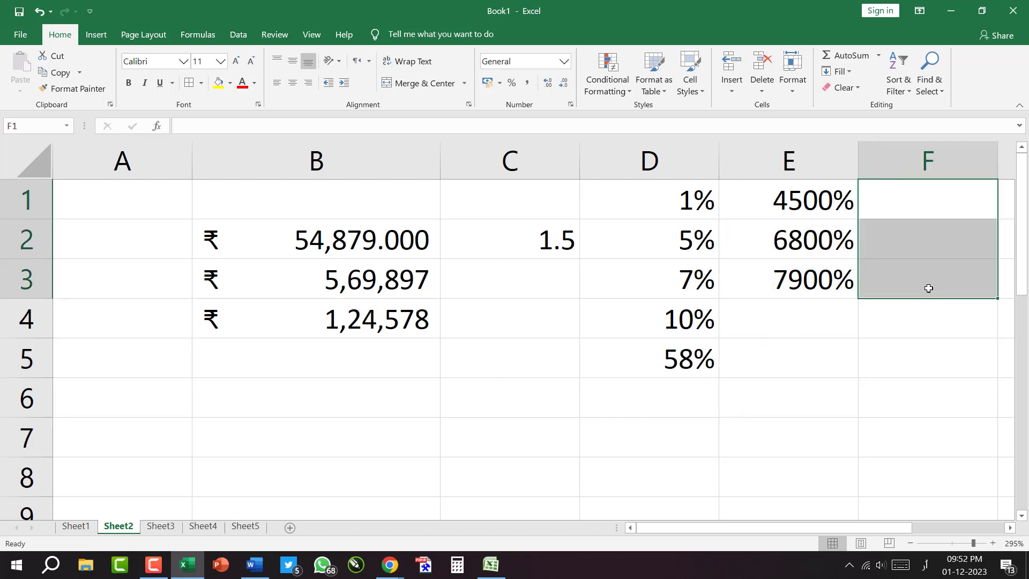
pyautogui.write('45')
pyautogui.press('Return')
pyautogui.click(908, 244)
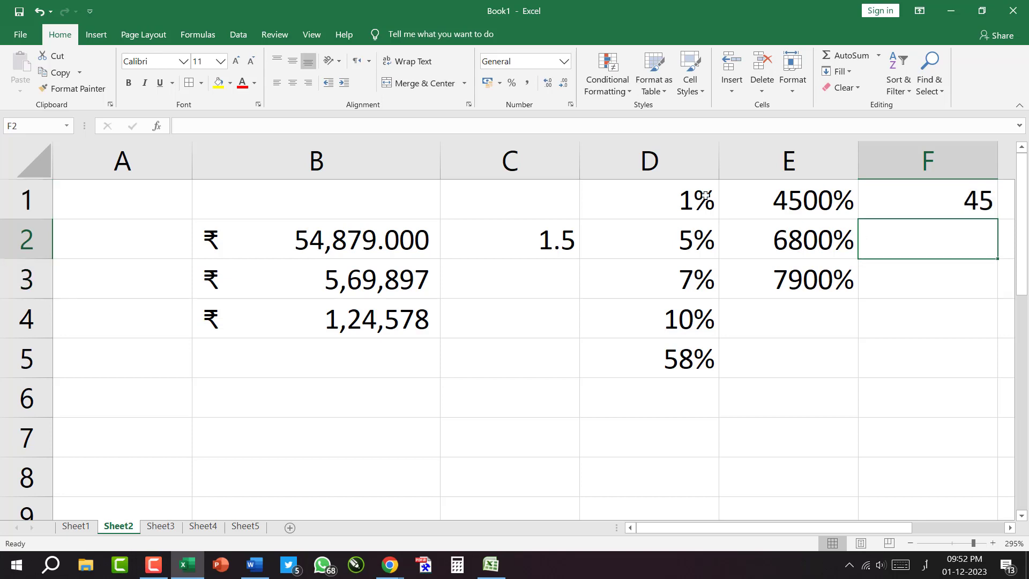
pyautogui.click(958, 202)
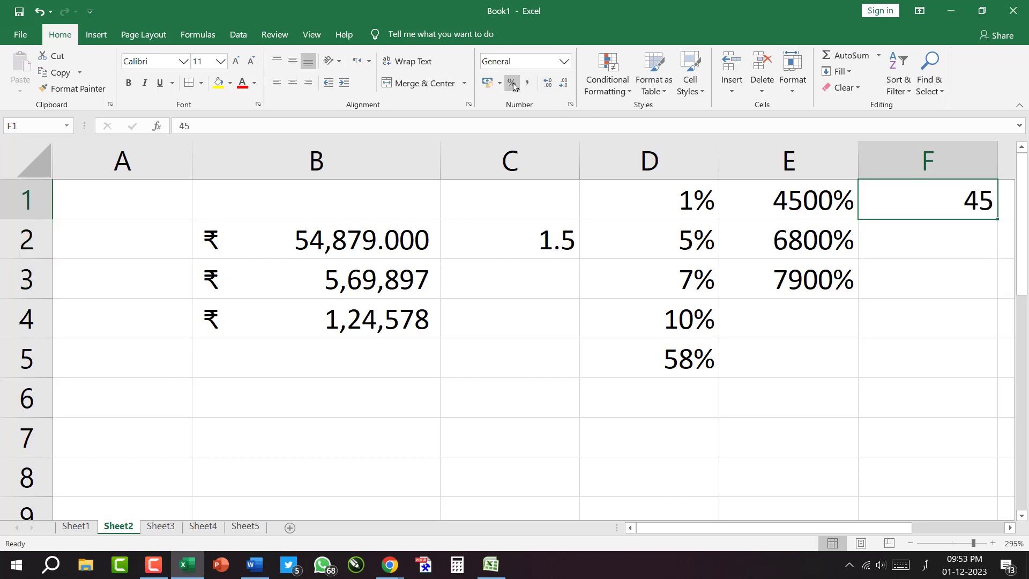
pyautogui.click(512, 83)
# Step: Check the percentage settings of F1 in the Format Cells dialog without changing them
pyautogui.click(572, 106)
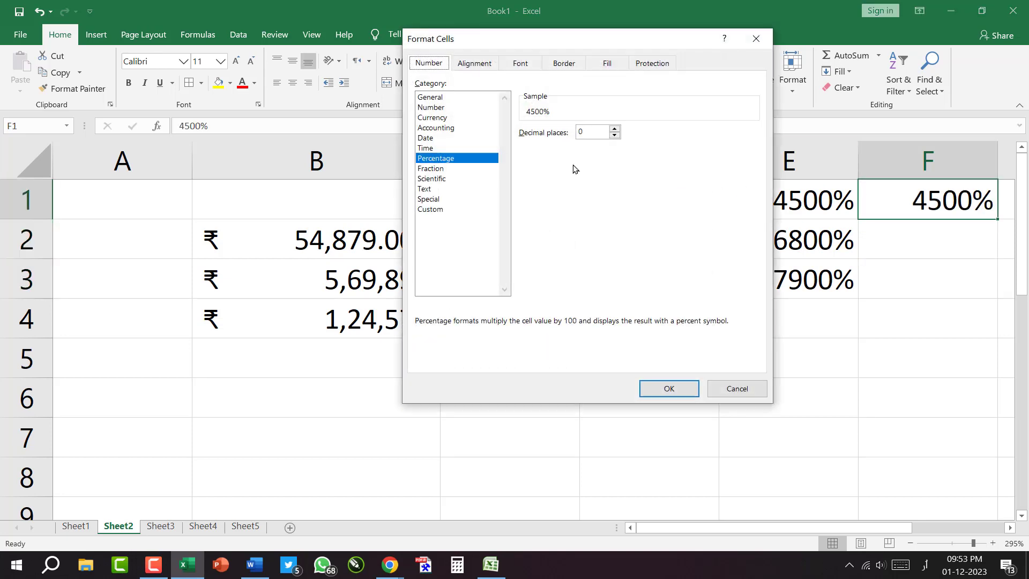
pyautogui.click(761, 38)
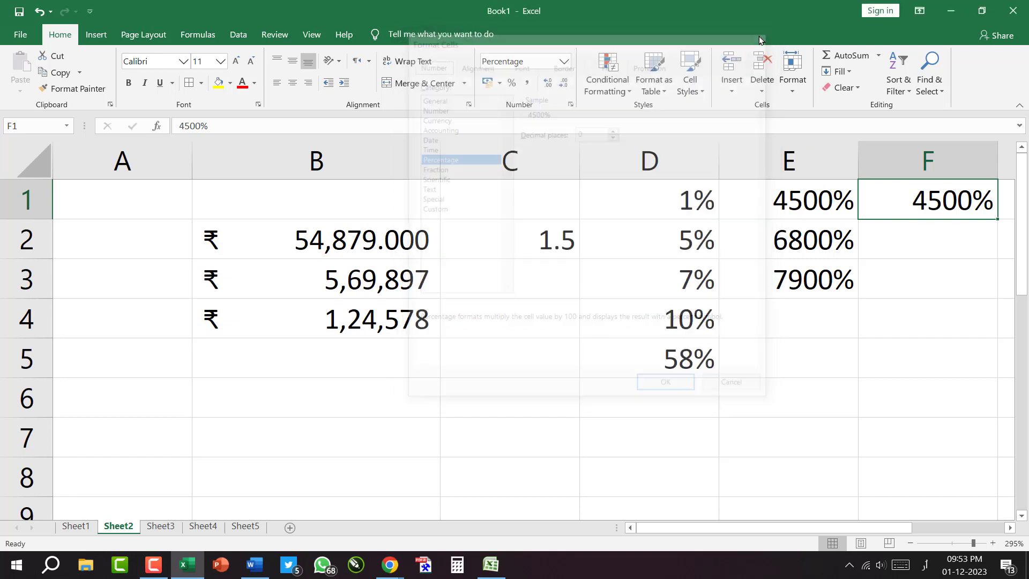
pyautogui.click(554, 354)
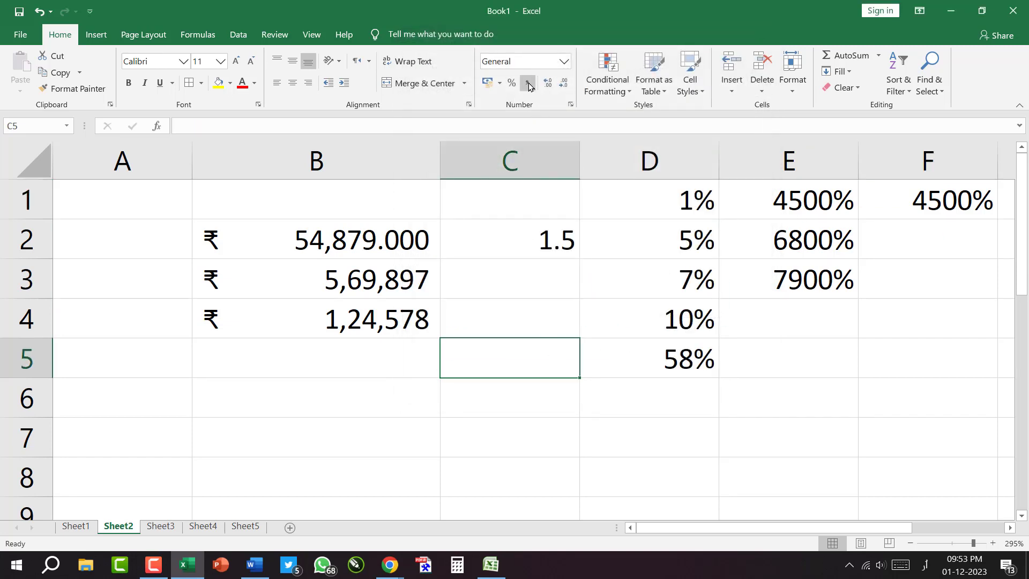
# Step: Enter the number 457896 in cell A2
pyautogui.click(106, 238)
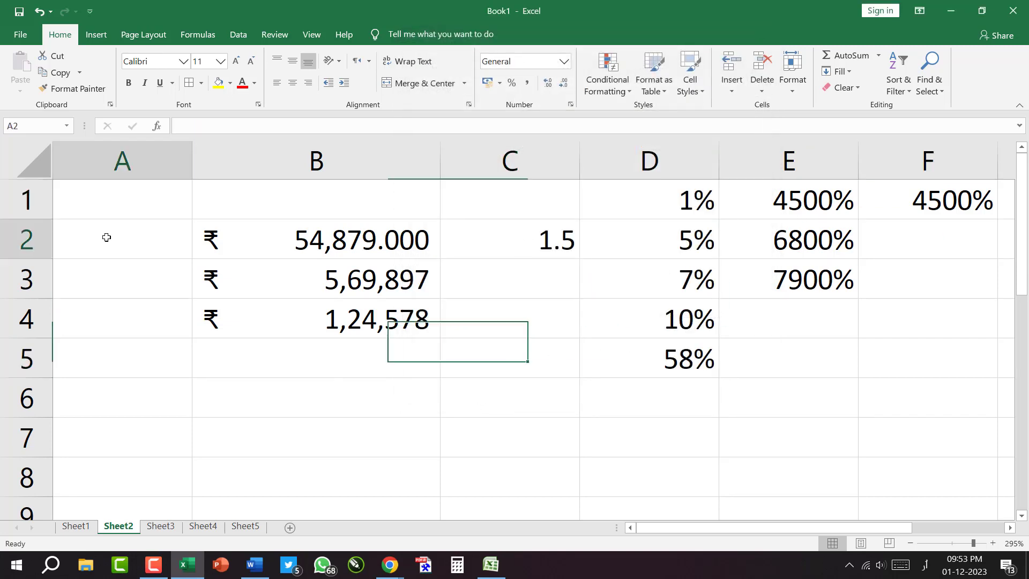
pyautogui.click(102, 336)
pyautogui.click(103, 240)
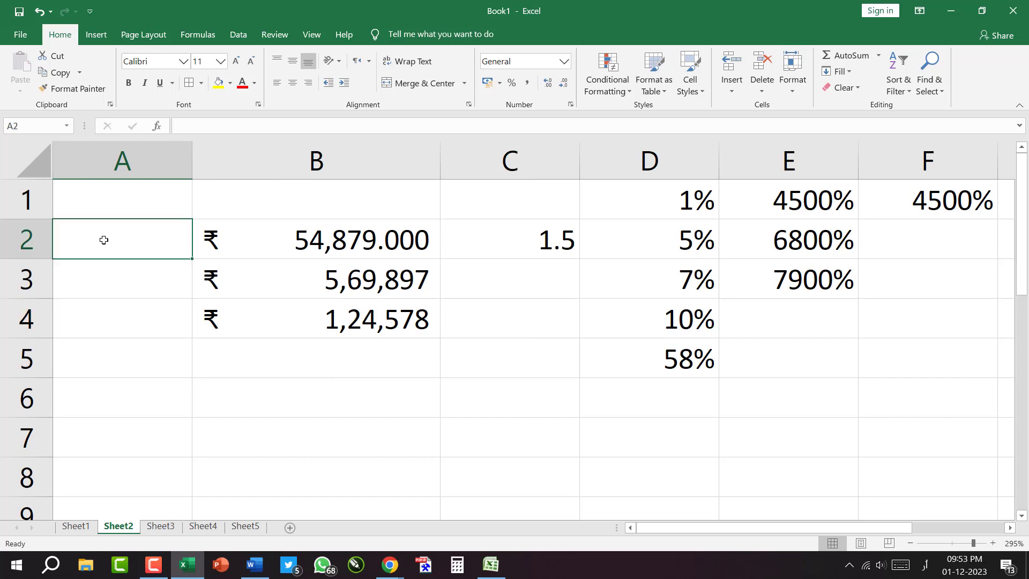
pyautogui.write('457')
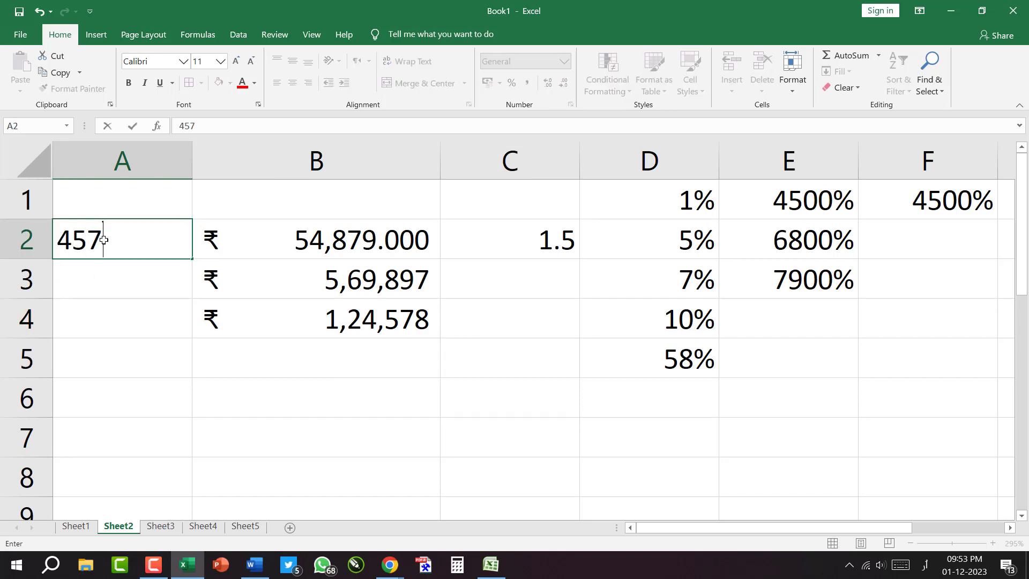
pyautogui.write('896')
pyautogui.press('Return')
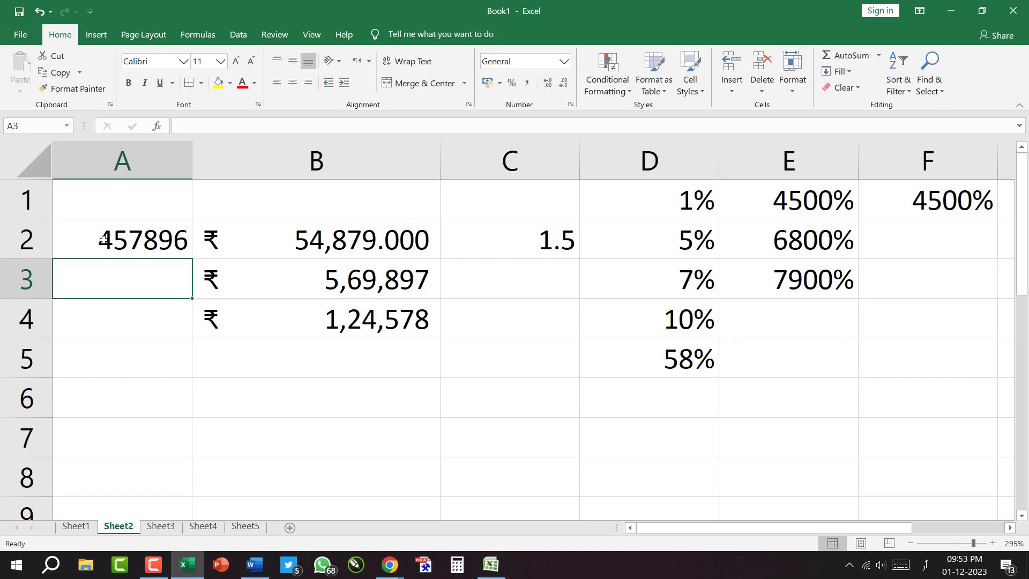
# Step: Enter 45789, 2457 and 689 in cells A3 through A5
pyautogui.click(101, 351)
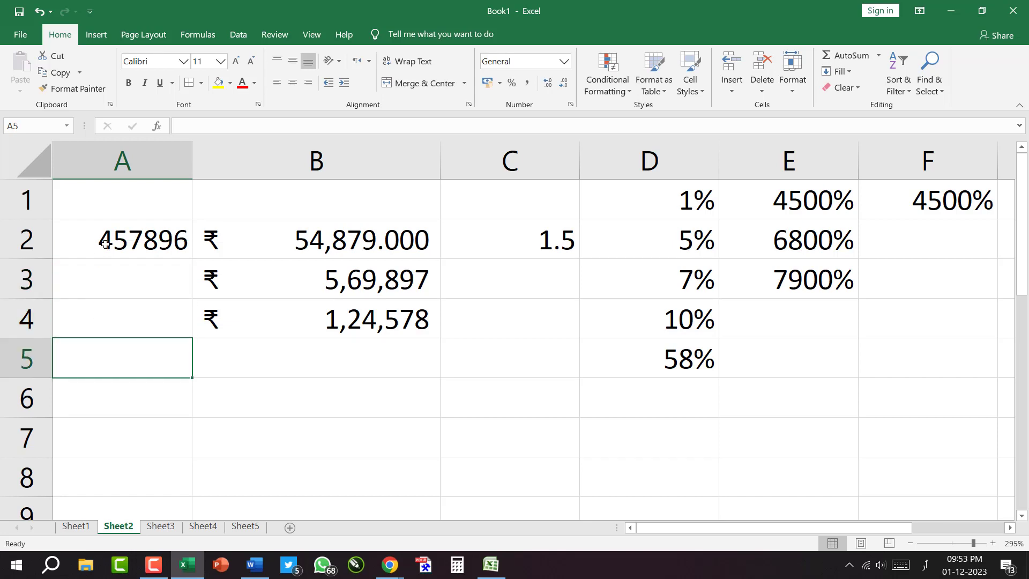
pyautogui.click(105, 249)
pyautogui.click(108, 269)
pyautogui.write('45789')
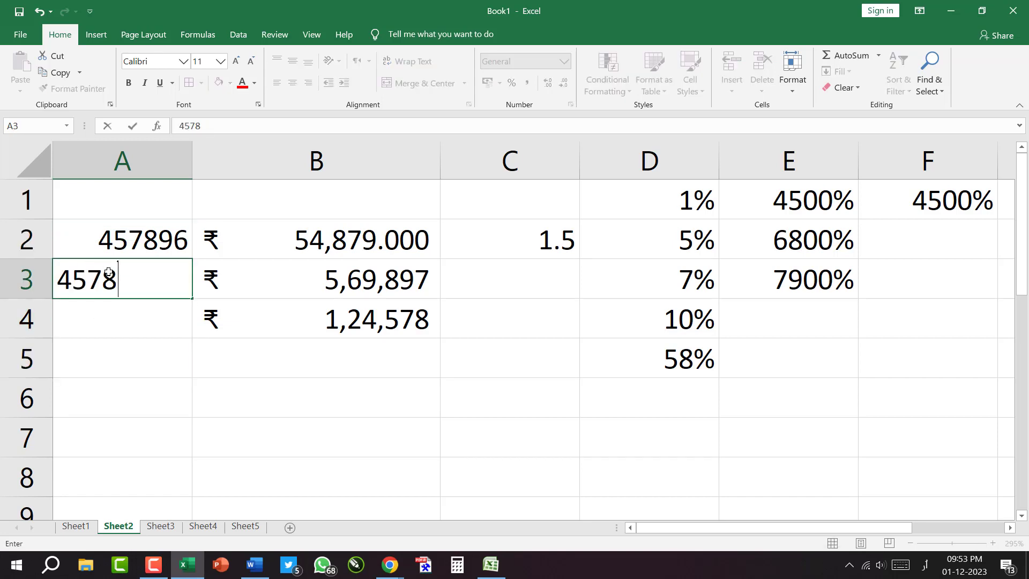
pyautogui.press('Return')
pyautogui.write('2457')
pyautogui.press('Return')
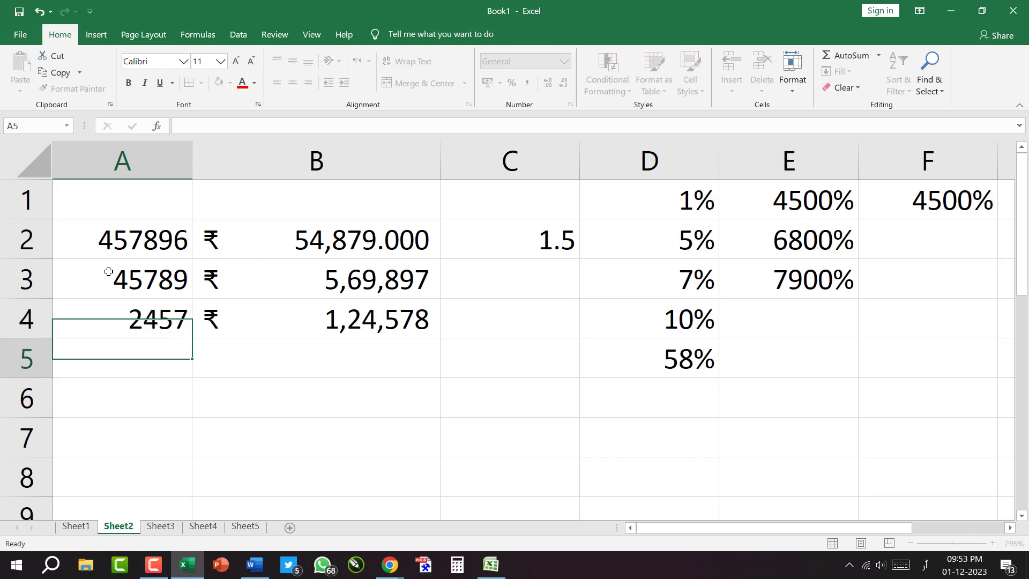
pyautogui.write('689')
pyautogui.press('Return')
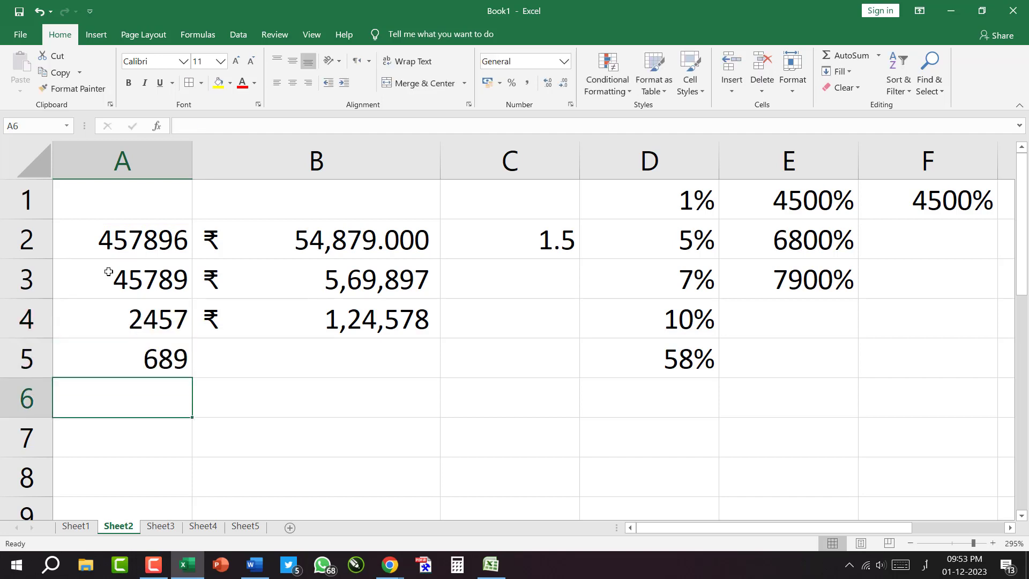
# Step: Apply the comma number style to the values in cells A2 through A5
pyautogui.moveTo(129, 243); pyautogui.dragTo(119, 314)
pyautogui.click(143, 361)
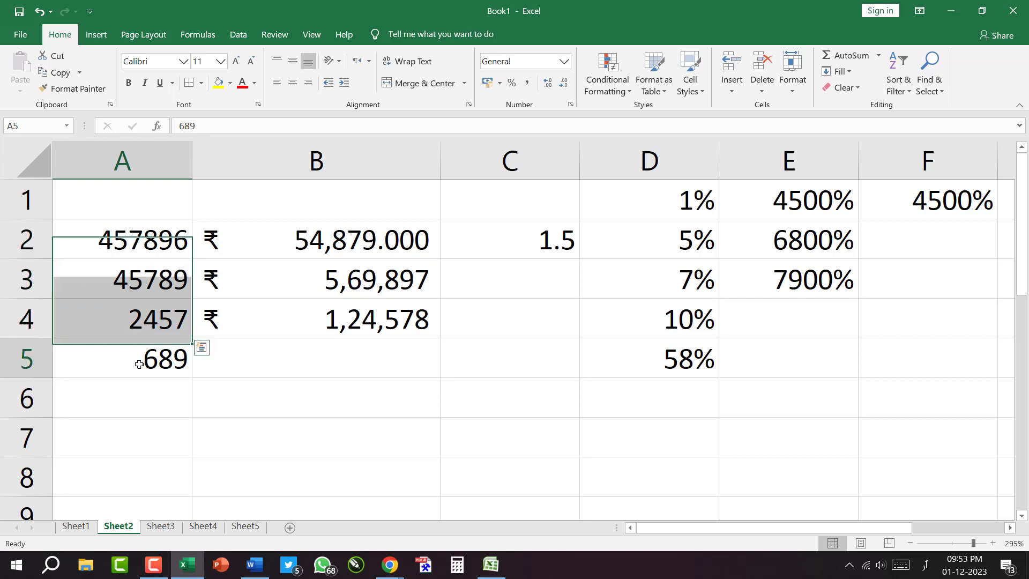
pyautogui.moveTo(116, 246); pyautogui.dragTo(98, 356)
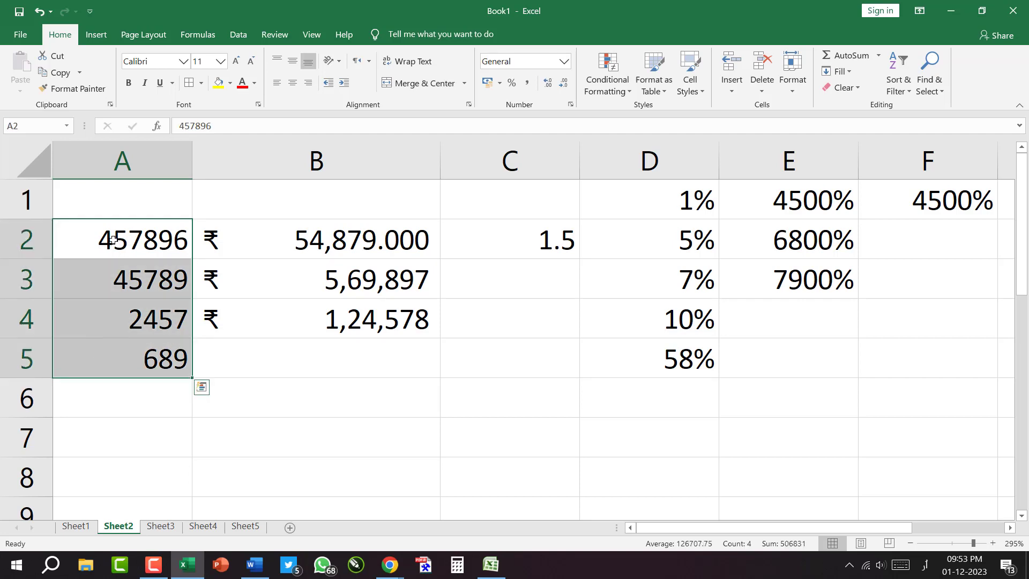
pyautogui.moveTo(114, 240); pyautogui.dragTo(100, 356)
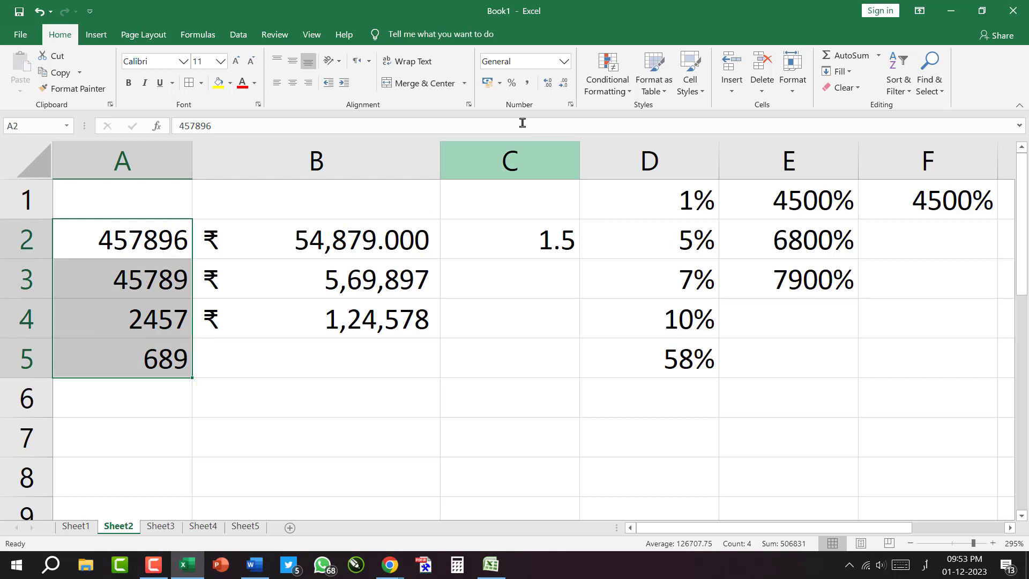
pyautogui.click(528, 92)
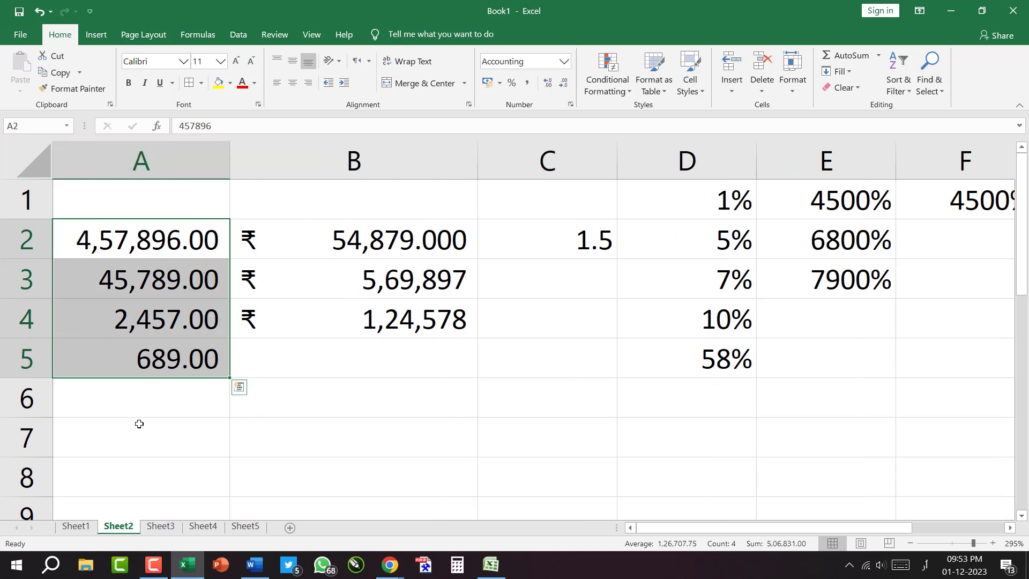
pyautogui.scroll(7, 113, 391)
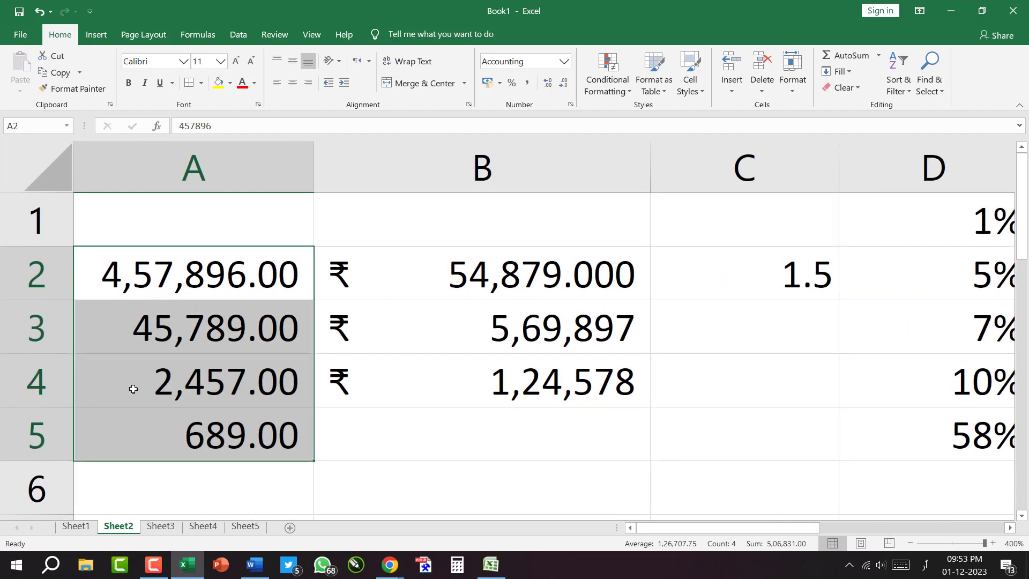
pyautogui.click(159, 284)
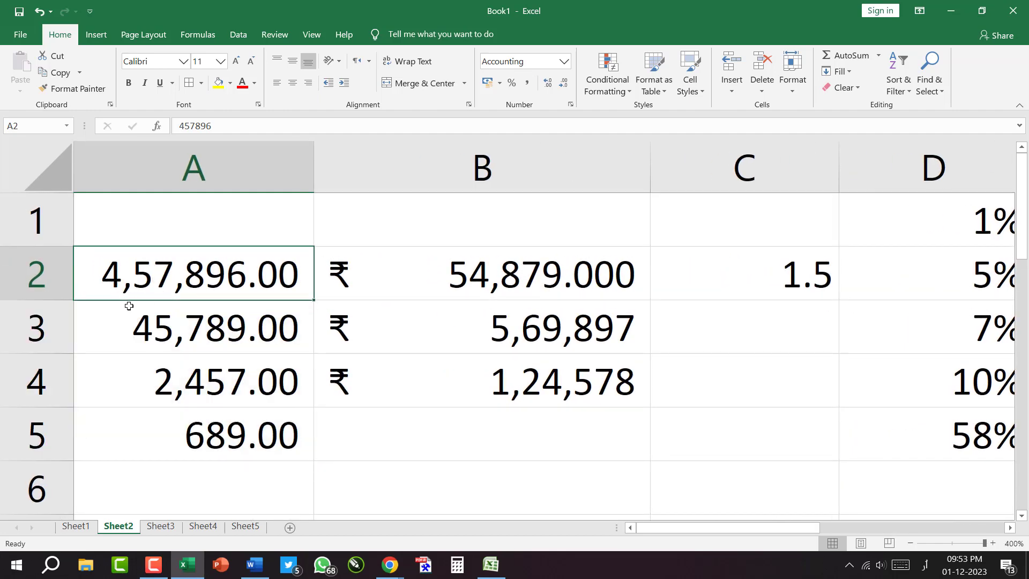
pyautogui.write('د')
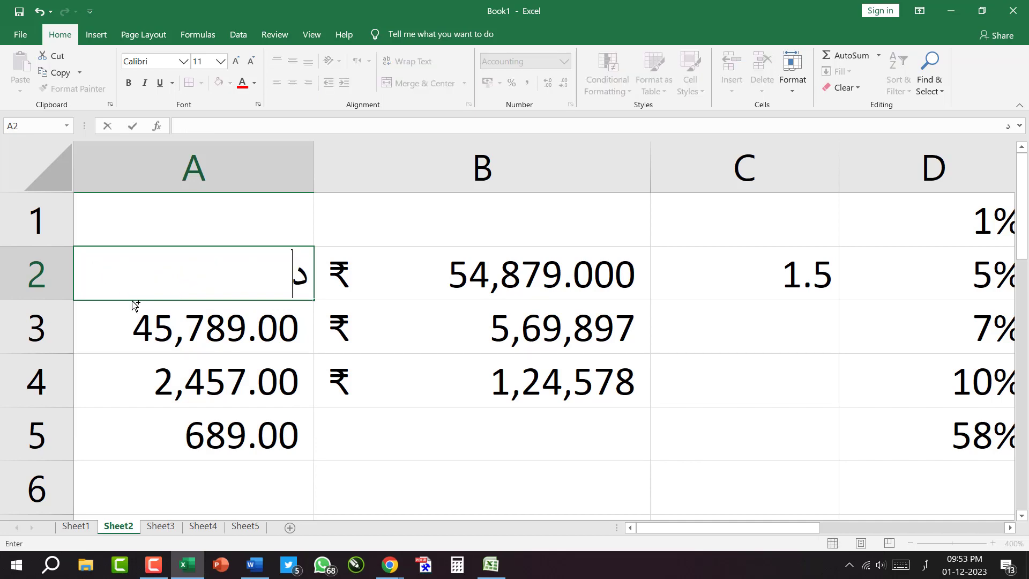
pyautogui.hotkey('ctrl', 'z')
pyautogui.click(385, 375)
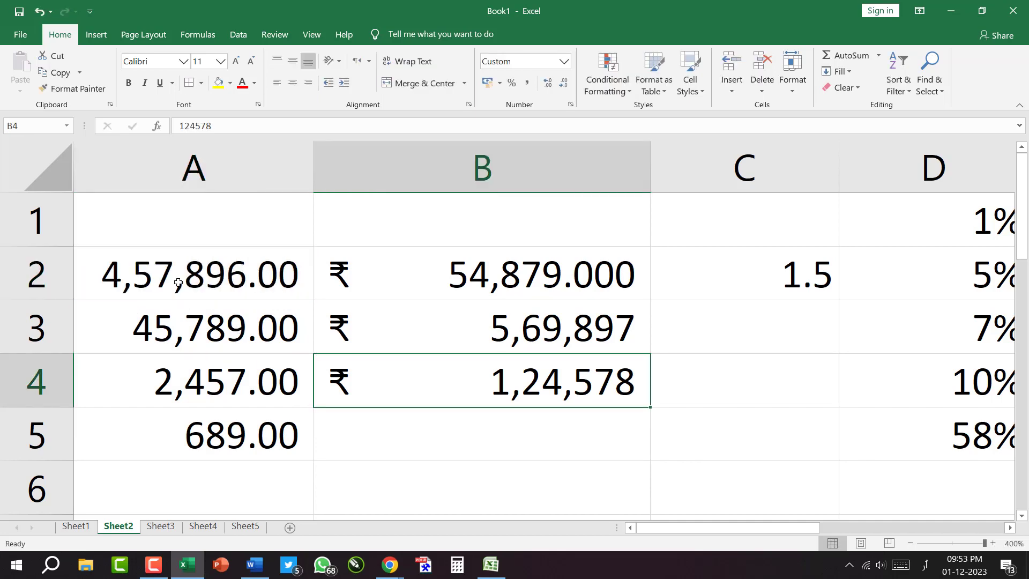
# Step: Mark the separators in A2 through A4 with red arrows, box the value in A5, and clear the annotations
pyautogui.hotkey('ctrl', 'shift', 'c')
pyautogui.moveTo(124, 218); pyautogui.dragTo(127, 276)
pyautogui.moveTo(178, 213); pyautogui.dragTo(178, 279)
pyautogui.moveTo(246, 231); pyautogui.dragTo(252, 281)
pyautogui.moveTo(123, 365); pyautogui.dragTo(172, 349)
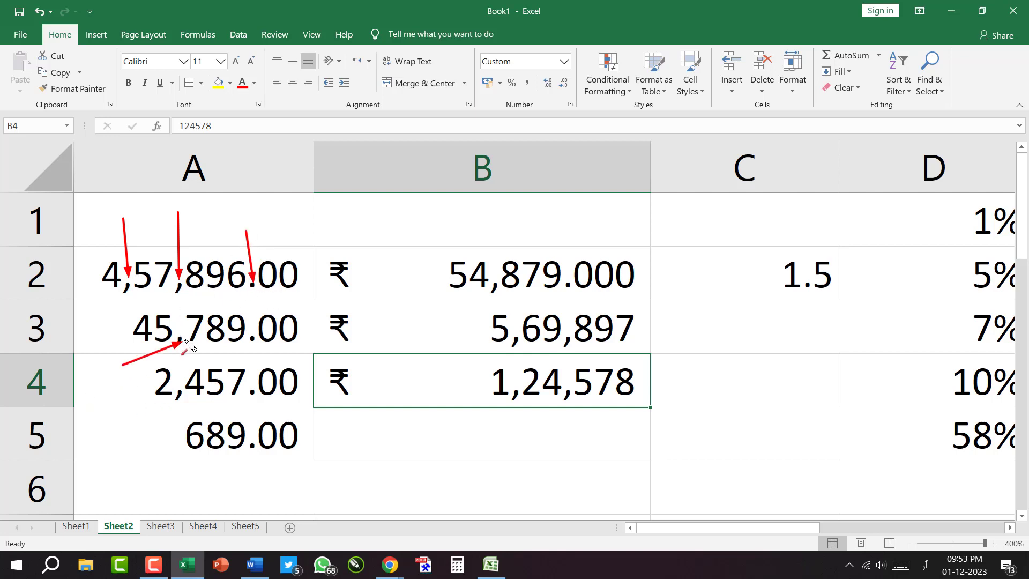
pyautogui.moveTo(130, 430)
pyautogui.mouseDown()
pyautogui.moveTo(174, 405)
pyautogui.moveTo(228, 444)
pyautogui.moveTo(306, 461)
pyautogui.mouseUp()
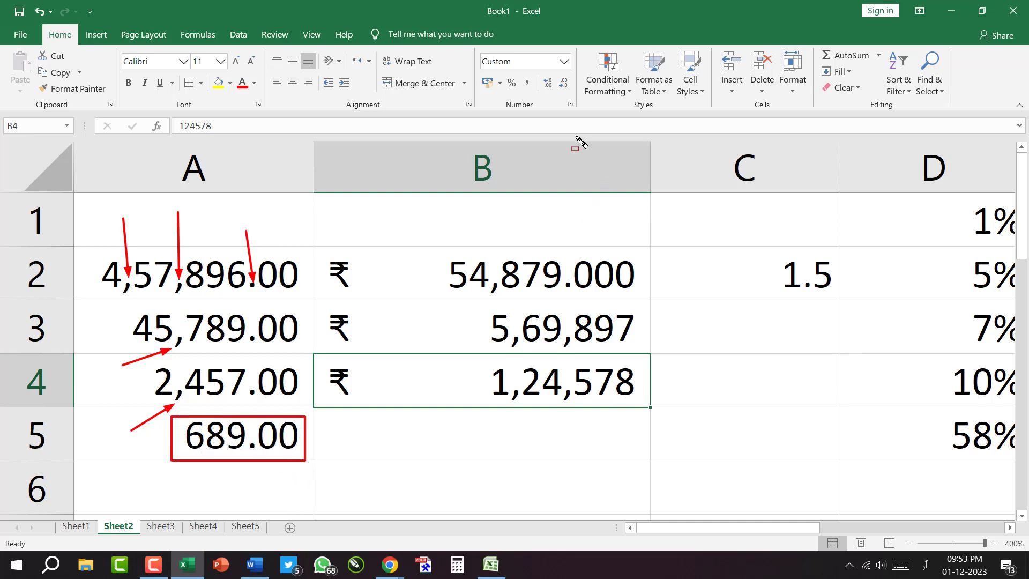
pyautogui.moveTo(519, 69); pyautogui.dragTo(534, 98)
pyautogui.press('Escape')
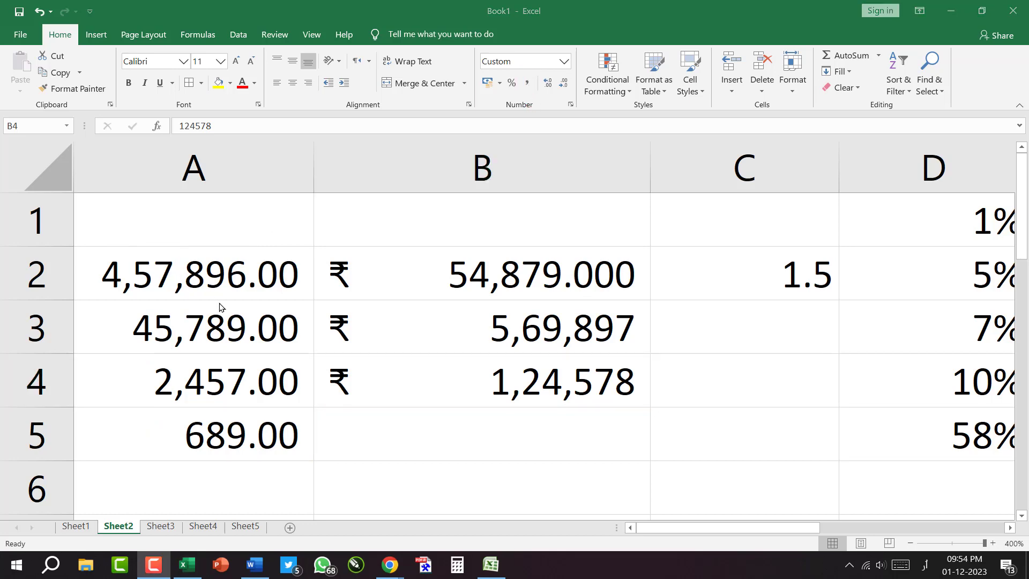
pyautogui.click(377, 448)
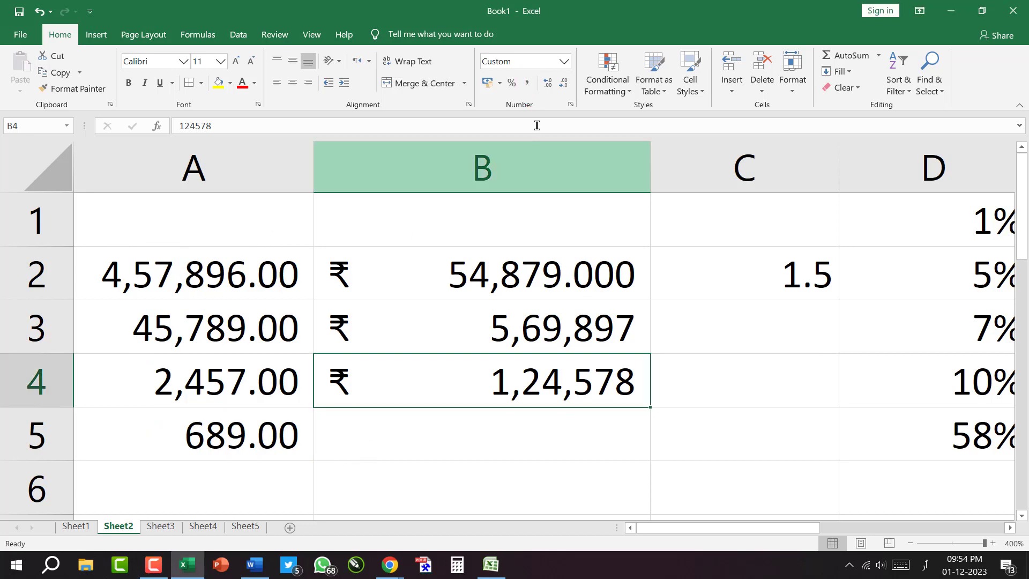
pyautogui.click(194, 282)
pyautogui.click(199, 335)
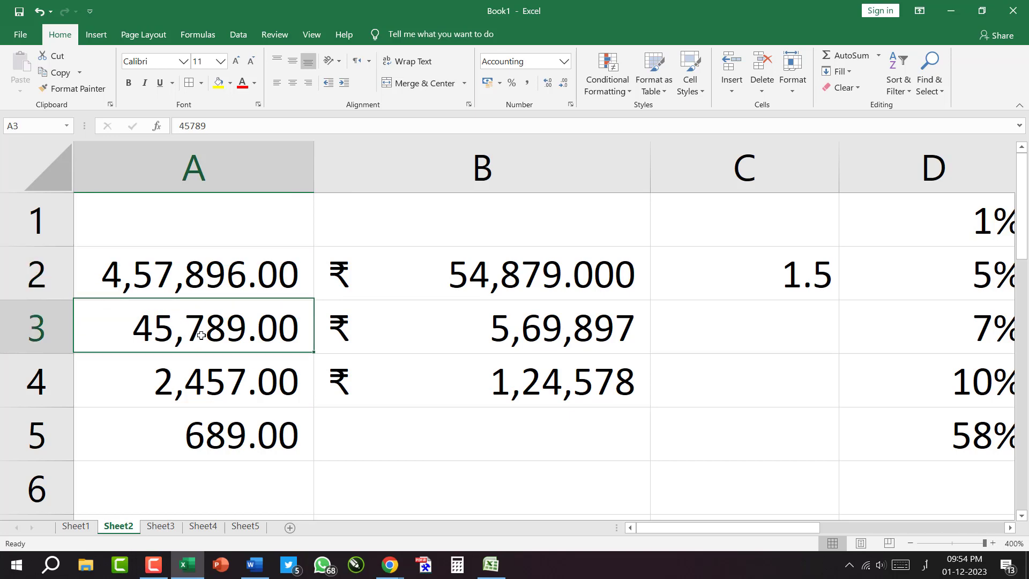
pyautogui.click(157, 393)
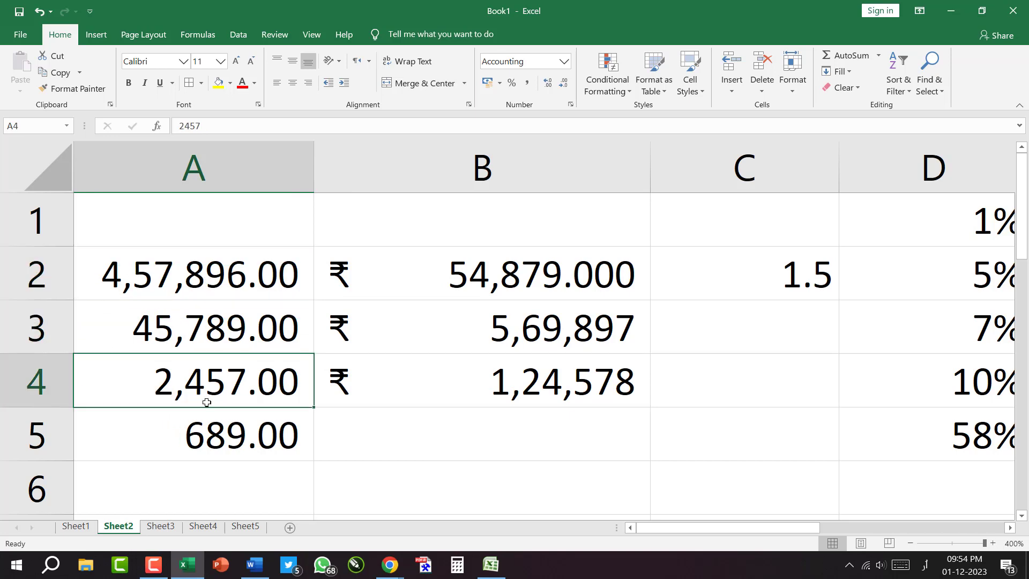
# Step: Remove both decimal places from the comma-formatted values in A2 through A5
pyautogui.moveTo(207, 278); pyautogui.dragTo(236, 432)
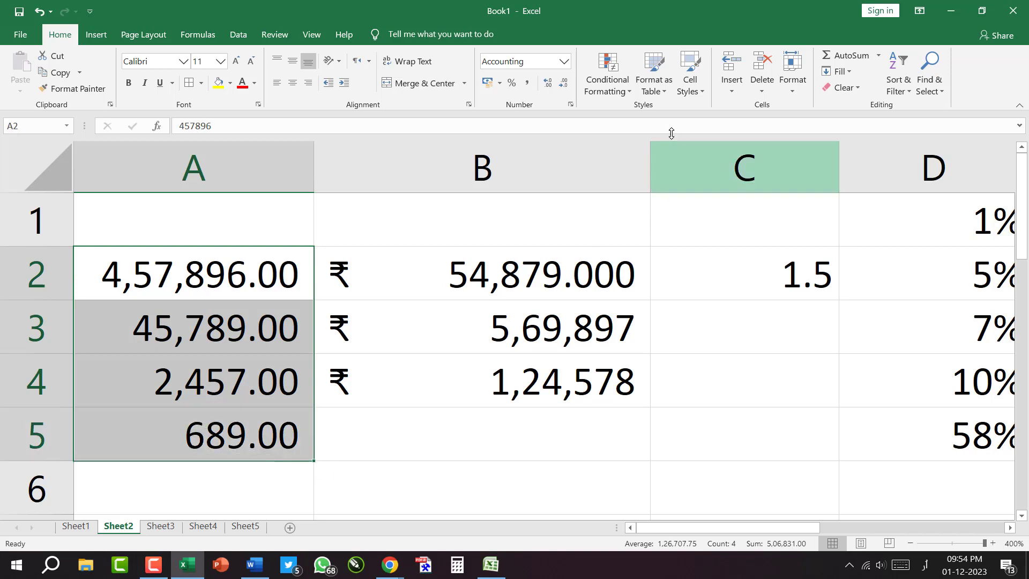
pyautogui.click(564, 84)
pyautogui.click(565, 84)
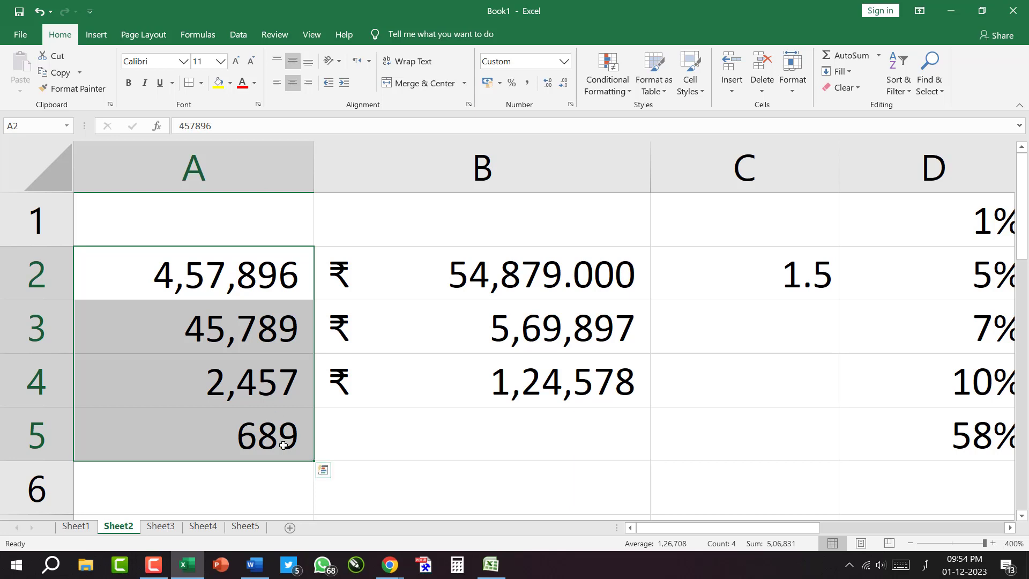
pyautogui.click(297, 480)
pyautogui.click(216, 455)
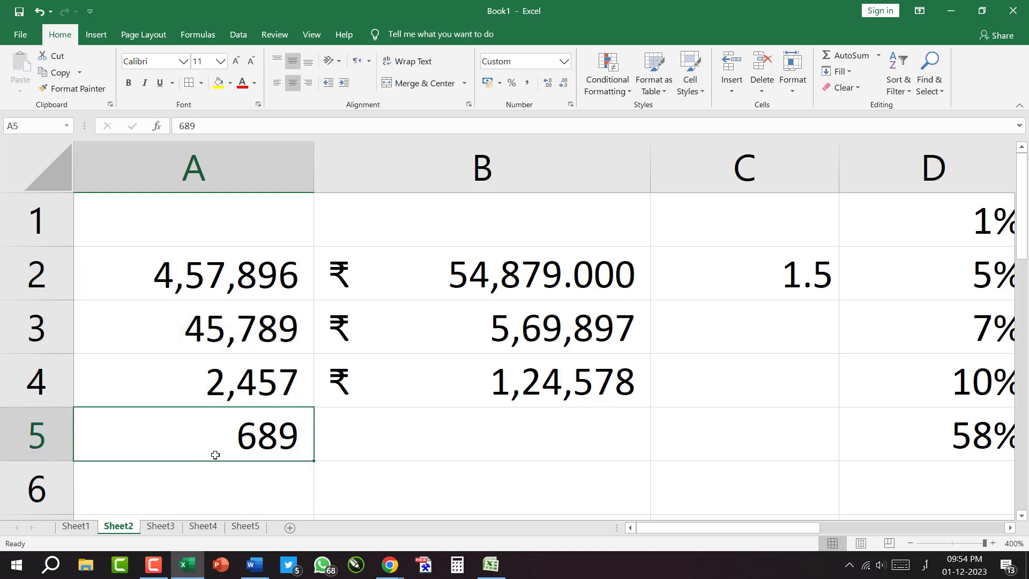
# Step: Examine the custom number format of A5 in the Format Cells dialog and the list of available number formats
pyautogui.moveTo(181, 274); pyautogui.dragTo(180, 388)
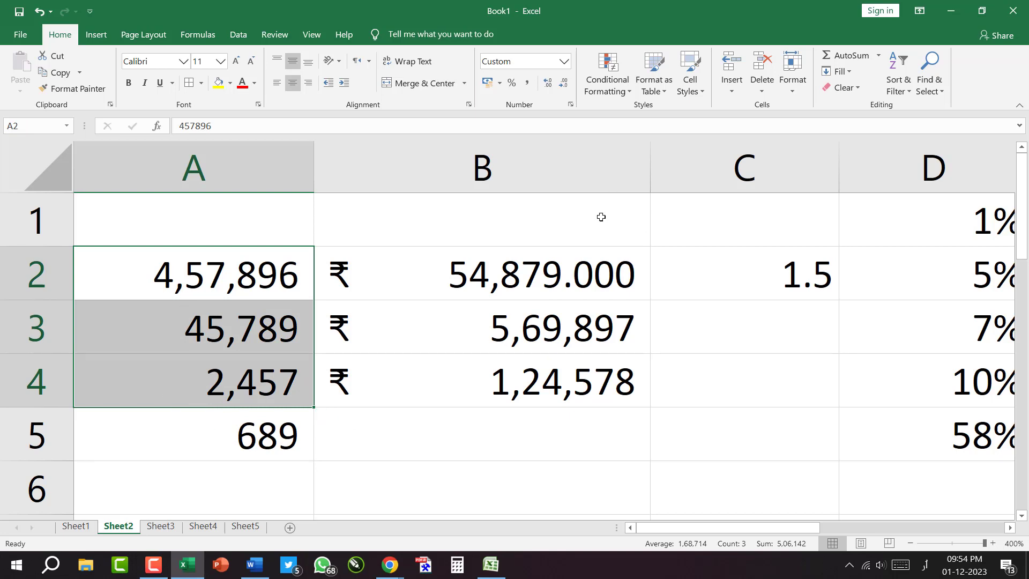
pyautogui.click(215, 442)
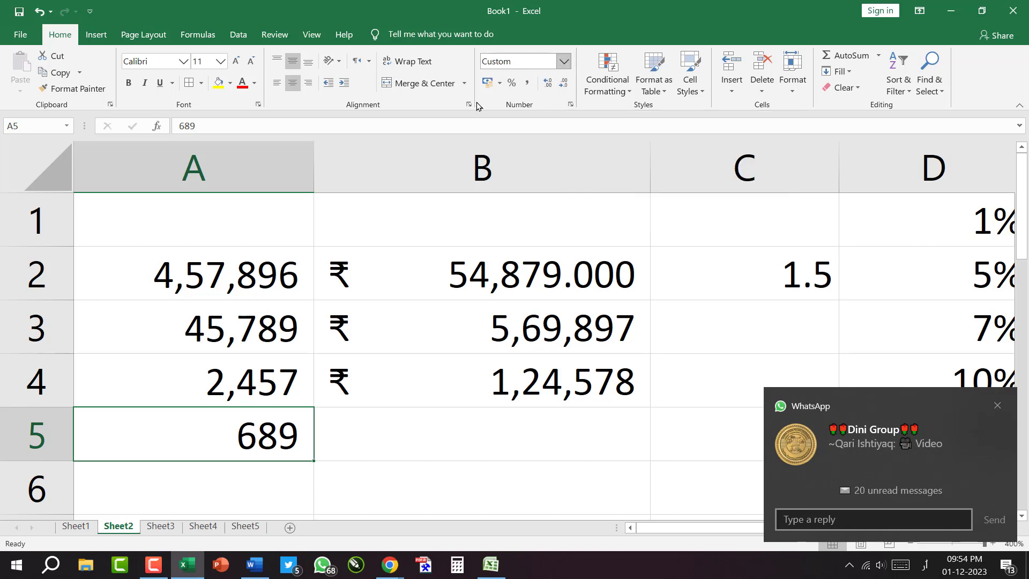
pyautogui.click(564, 62)
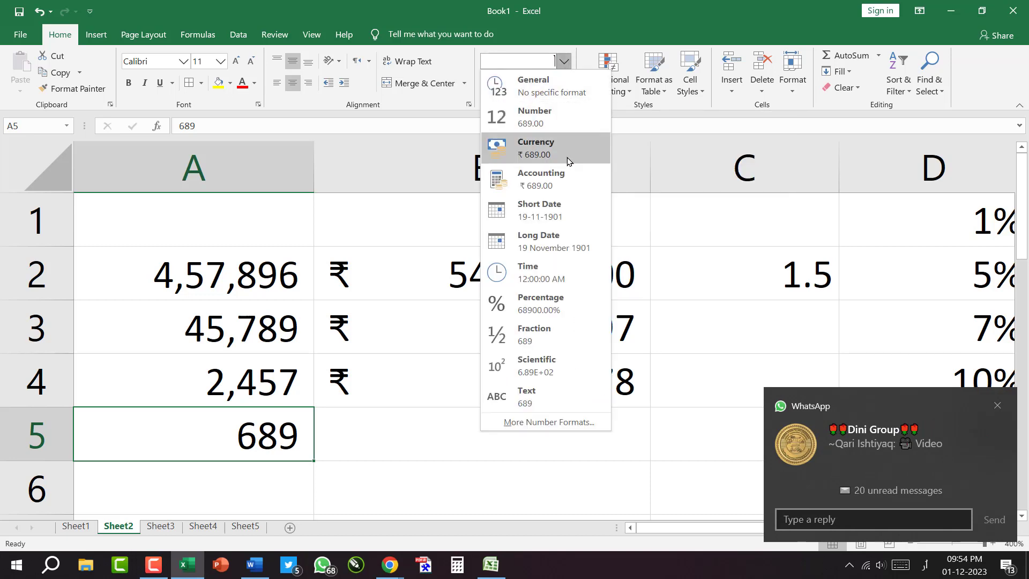
pyautogui.click(539, 423)
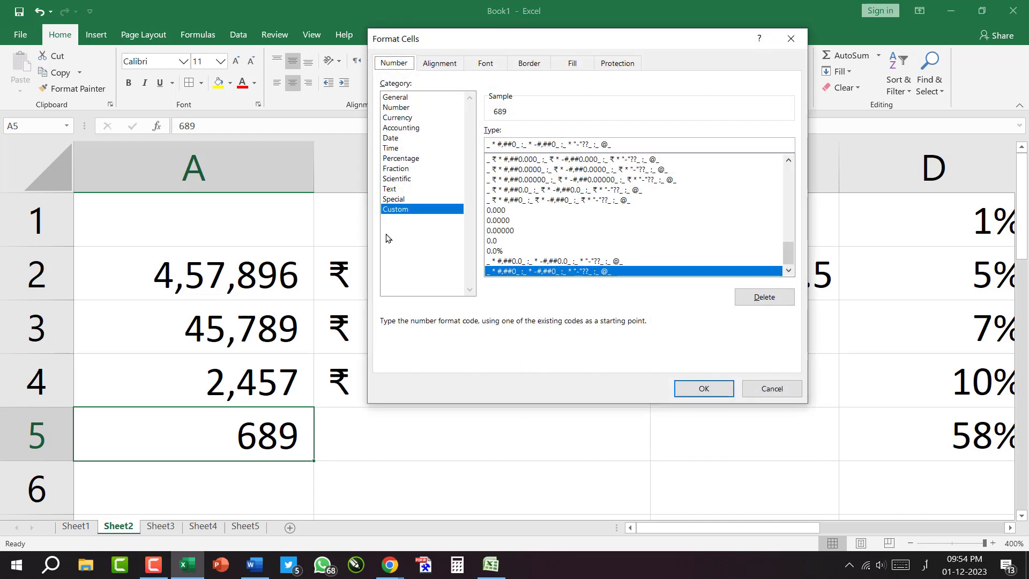
pyautogui.click(792, 38)
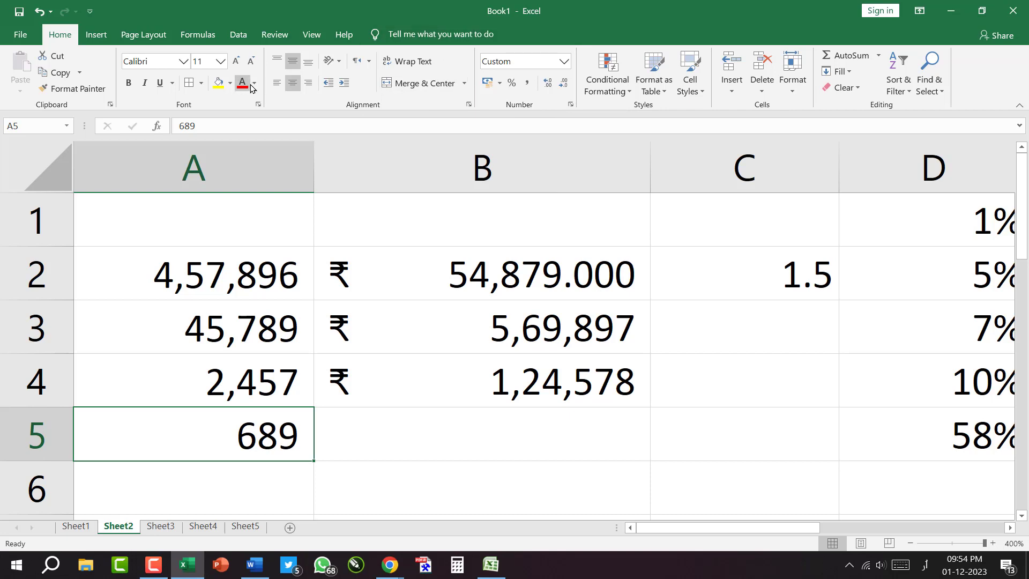
pyautogui.click(566, 62)
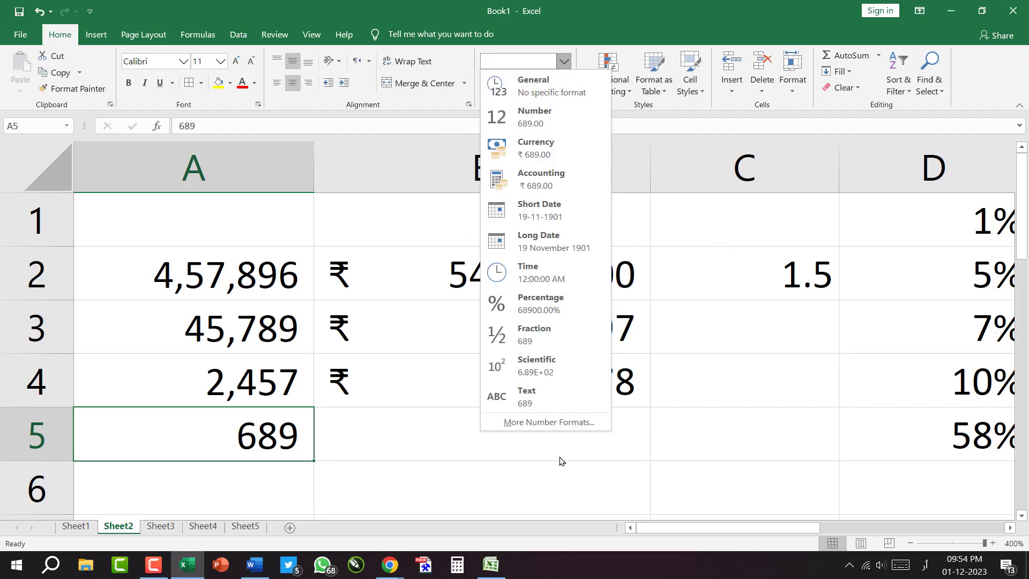
pyautogui.click(181, 287)
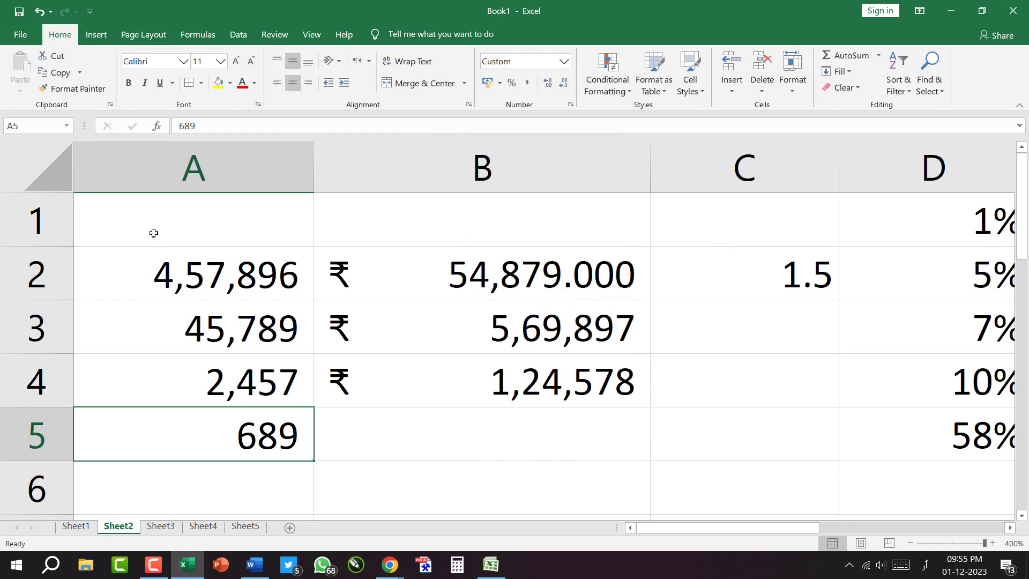
# Step: Examine the custom rupee format of B2 in the Format Cells dialog without changing it
pyautogui.click(154, 231)
pyautogui.click(764, 250)
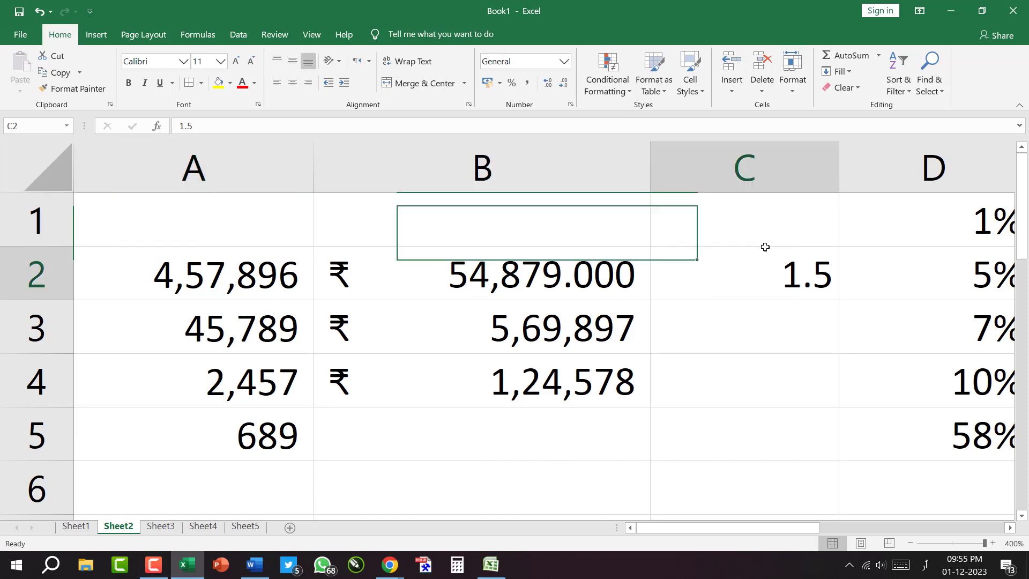
pyautogui.click(177, 290)
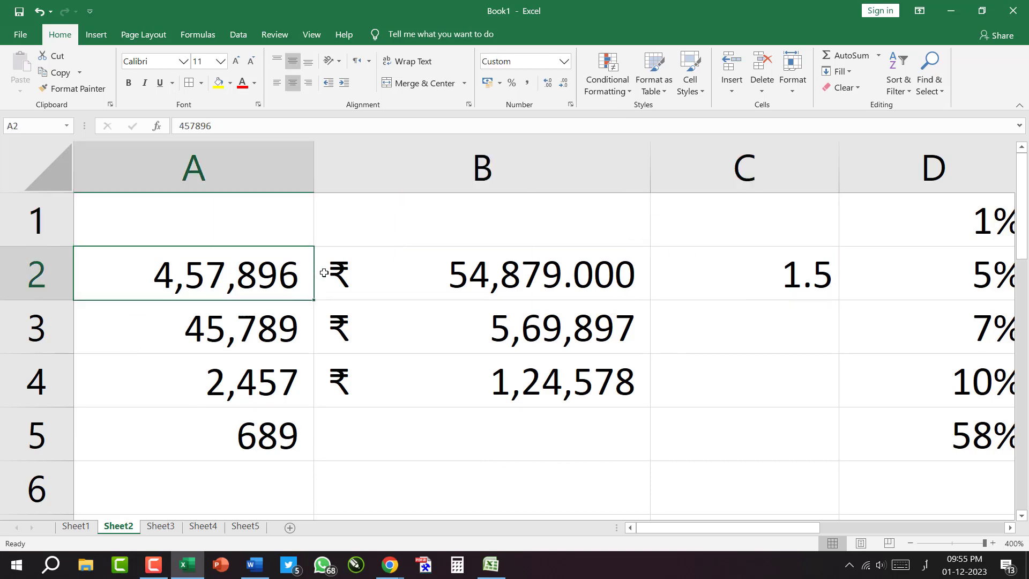
pyautogui.click(324, 273)
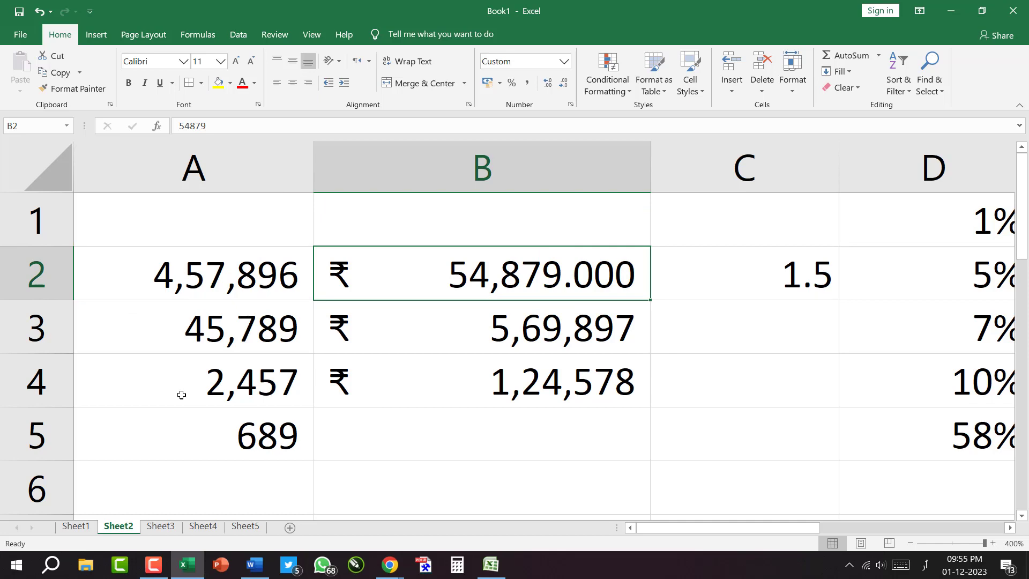
pyautogui.hotkey('ctrl', 's')
pyautogui.click(571, 105)
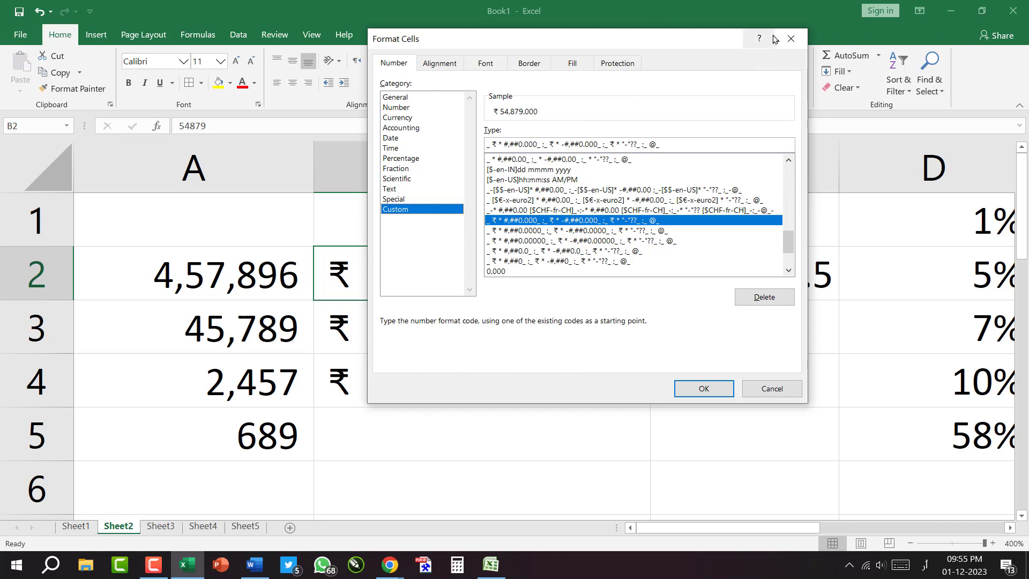
pyautogui.click(791, 38)
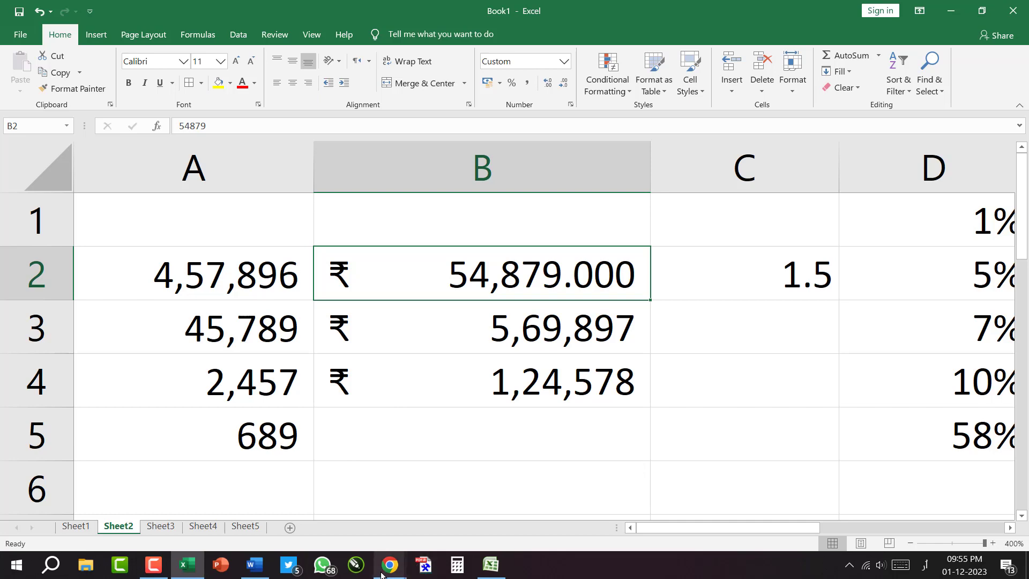
# Step: Switch to the Google Meet call in Chrome to check the participants and return to cell B5 in the Excel workbook
pyautogui.moveTo(397, 563)
pyautogui.click(367, 480)
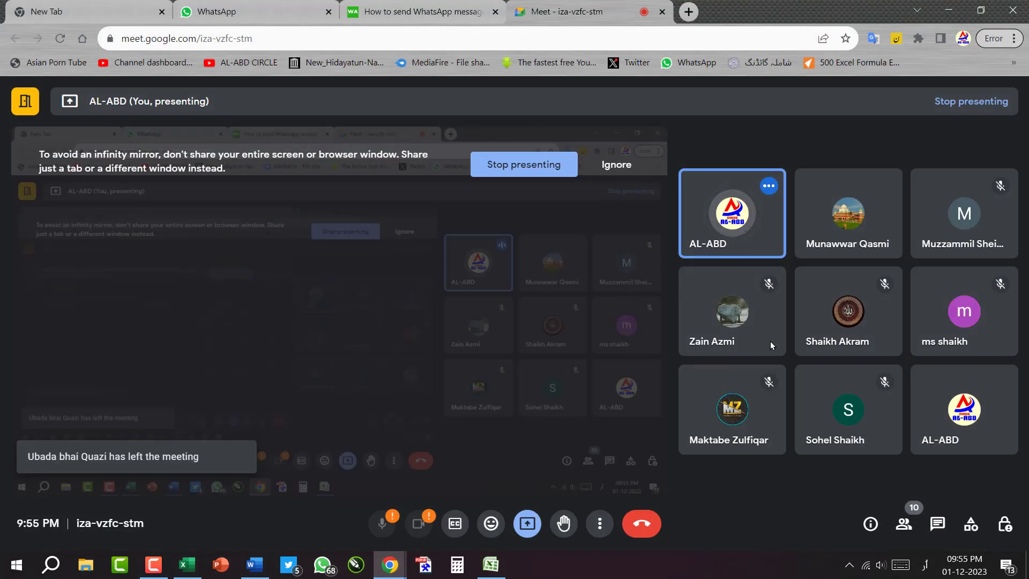
pyautogui.click(948, 11)
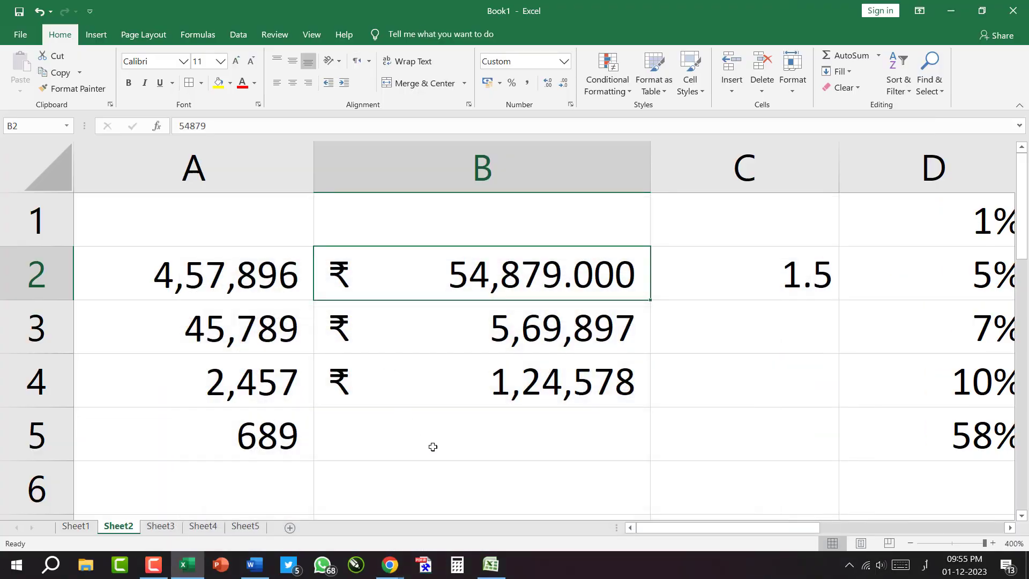
pyautogui.click(432, 446)
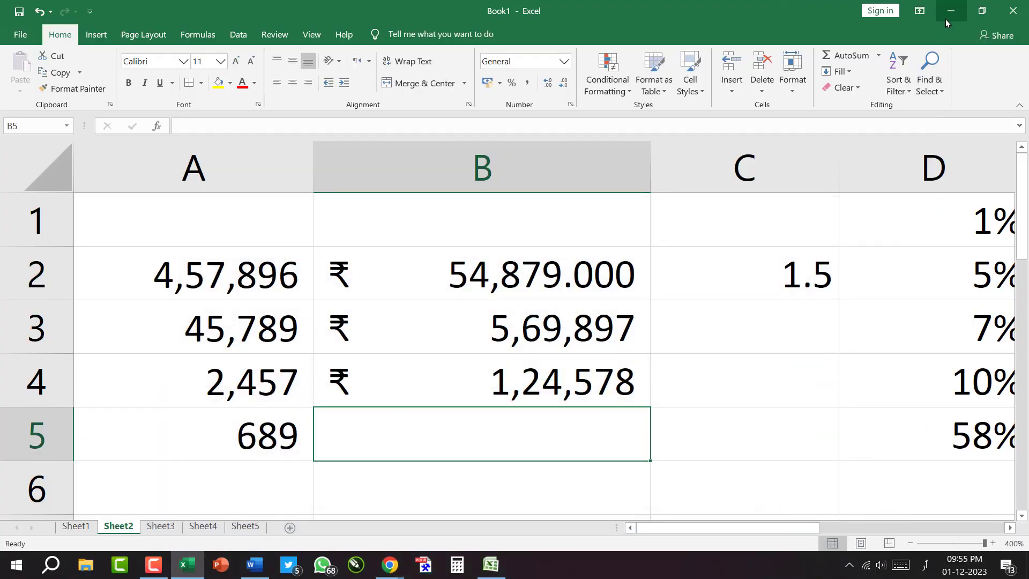
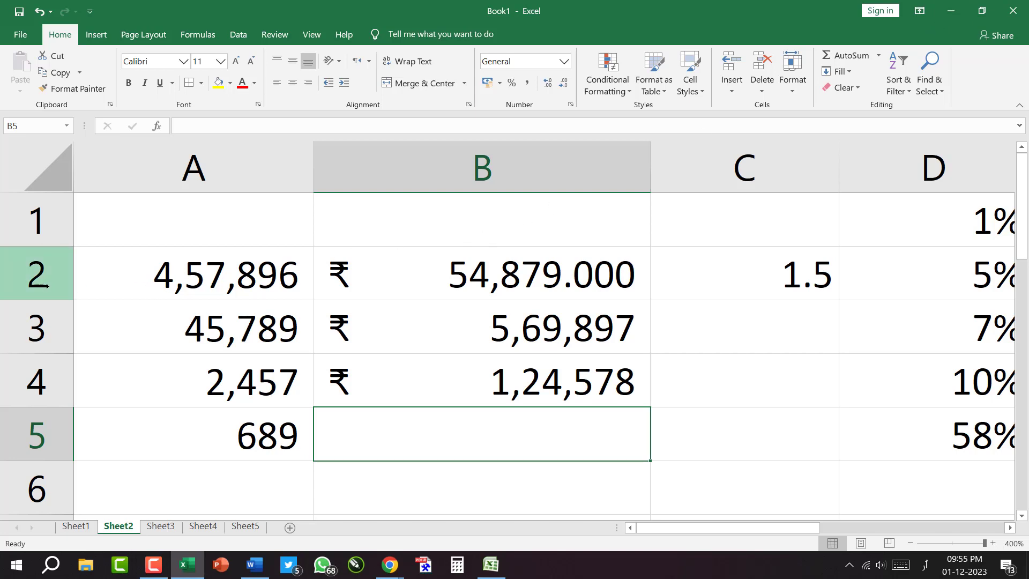
# Step: Select row 2 on Sheet2 and switch to the Sheet1 worksheet
pyautogui.moveTo(361, 271); pyautogui.dragTo(997, 275)
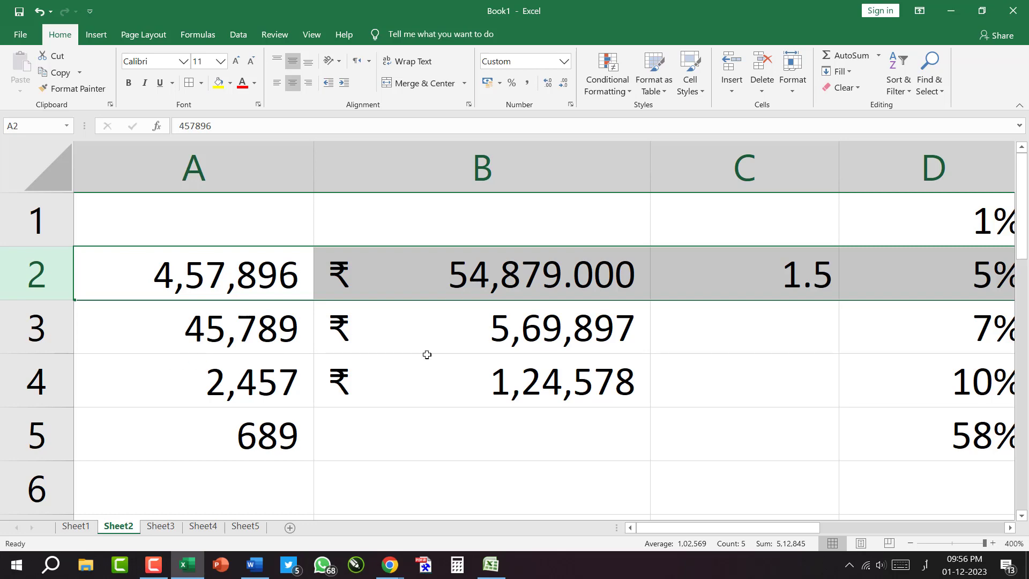
pyautogui.click(76, 525)
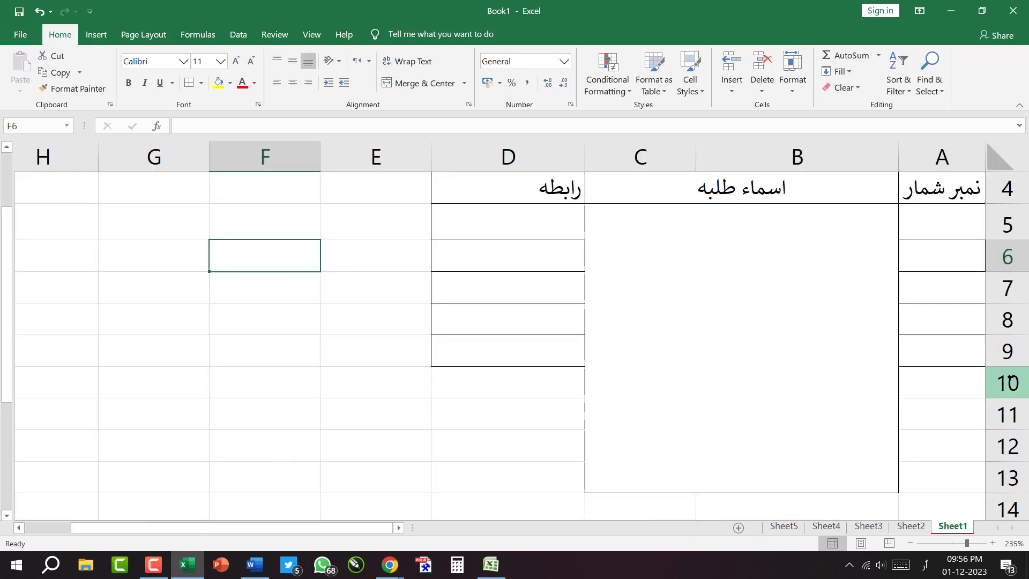
# Step: Unmerge the student-names block B5:C13 and number the rows 1, 2 and 3 in A5:A7
pyautogui.click(854, 218)
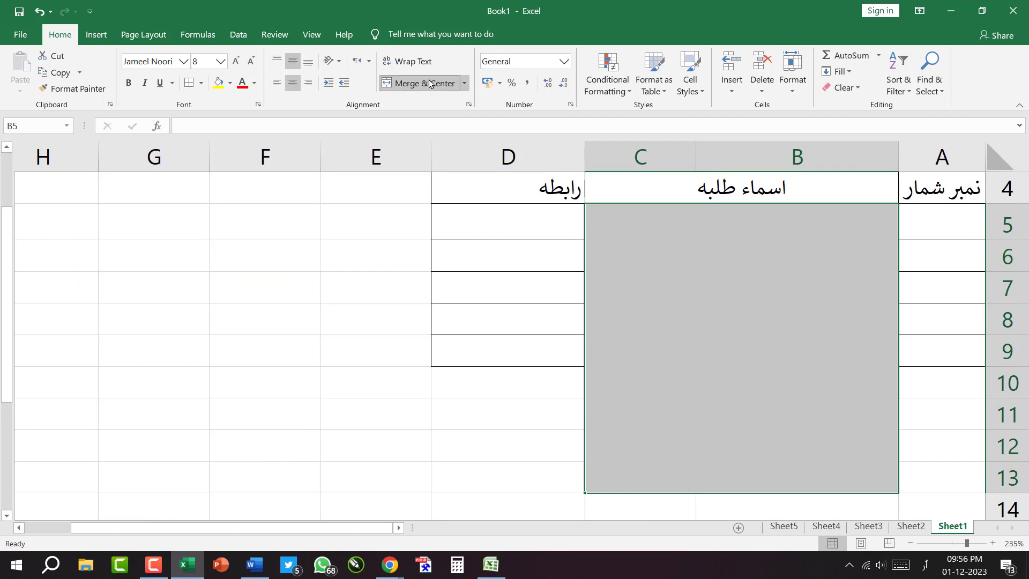
pyautogui.click(429, 83)
pyautogui.click(945, 226)
pyautogui.write('1')
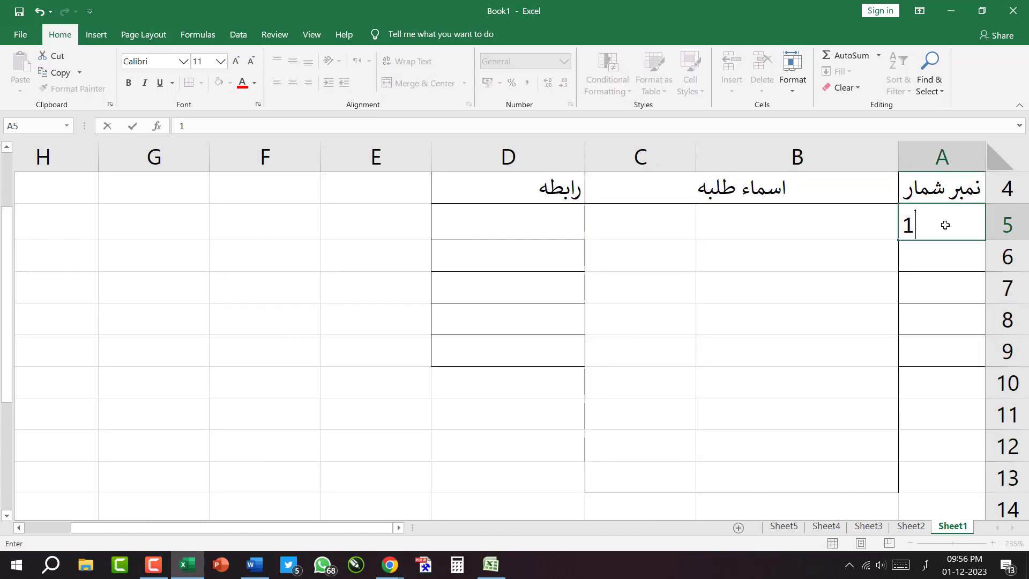
pyautogui.press('Return')
pyautogui.write('2')
pyautogui.press('Return')
pyautogui.write('3')
pyautogui.press('Return')
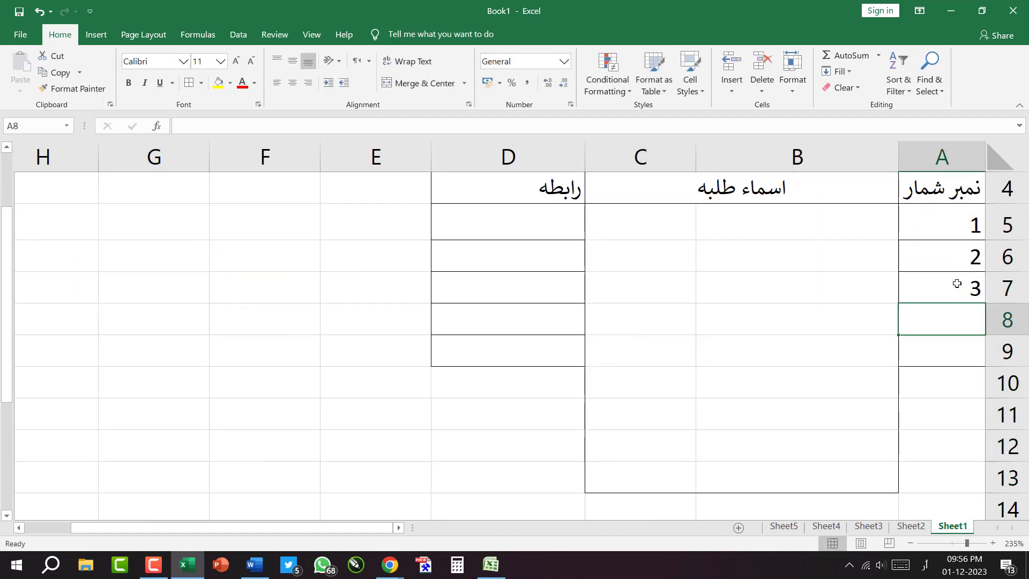
# Step: Enter a student's first name in Urdu in each of the cells B5, B6 and B7
pyautogui.click(836, 214)
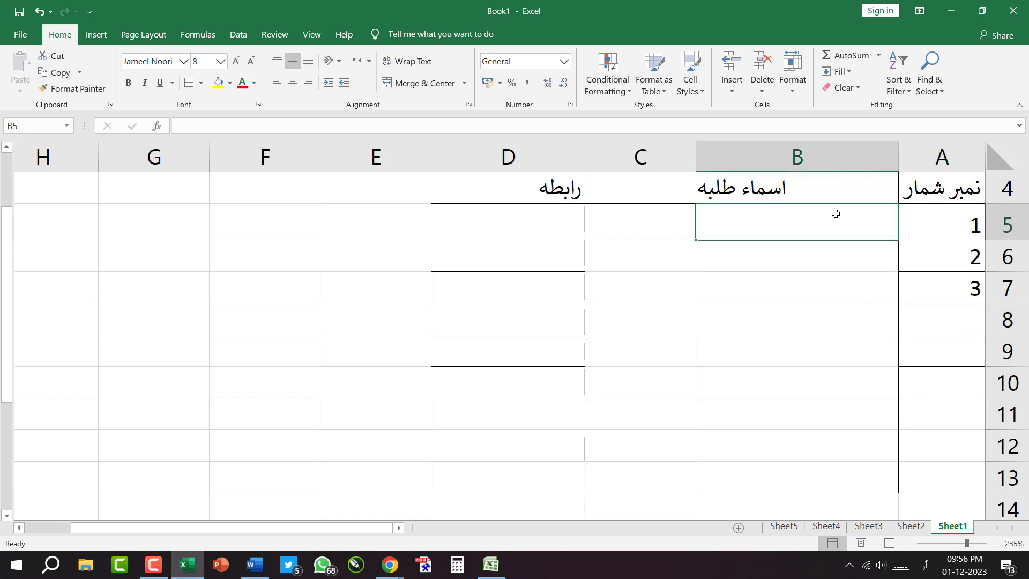
pyautogui.write('اسلم')
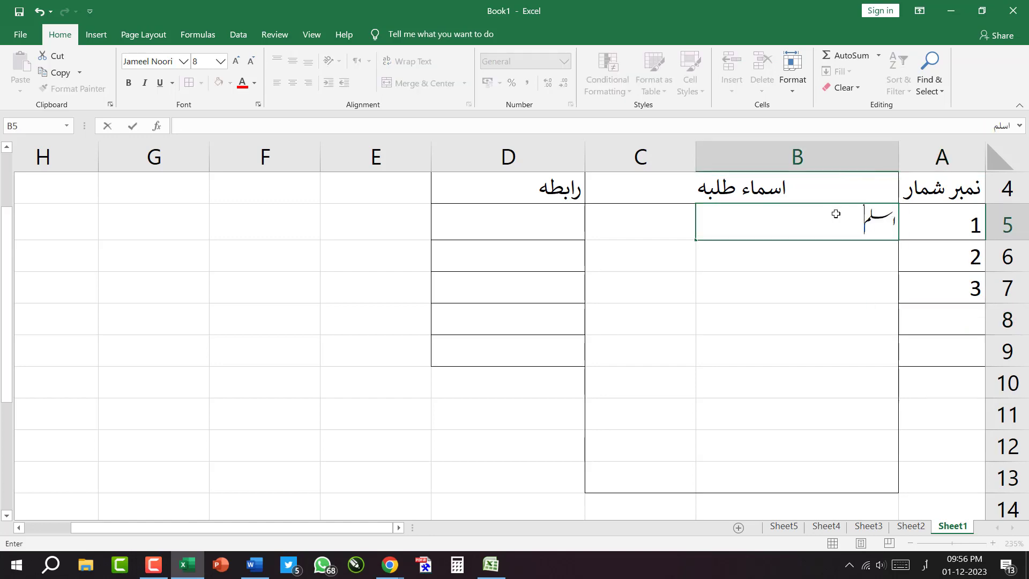
pyautogui.press('Return')
pyautogui.write('ارشد')
pyautogui.press('Return')
pyautogui.write('ا')
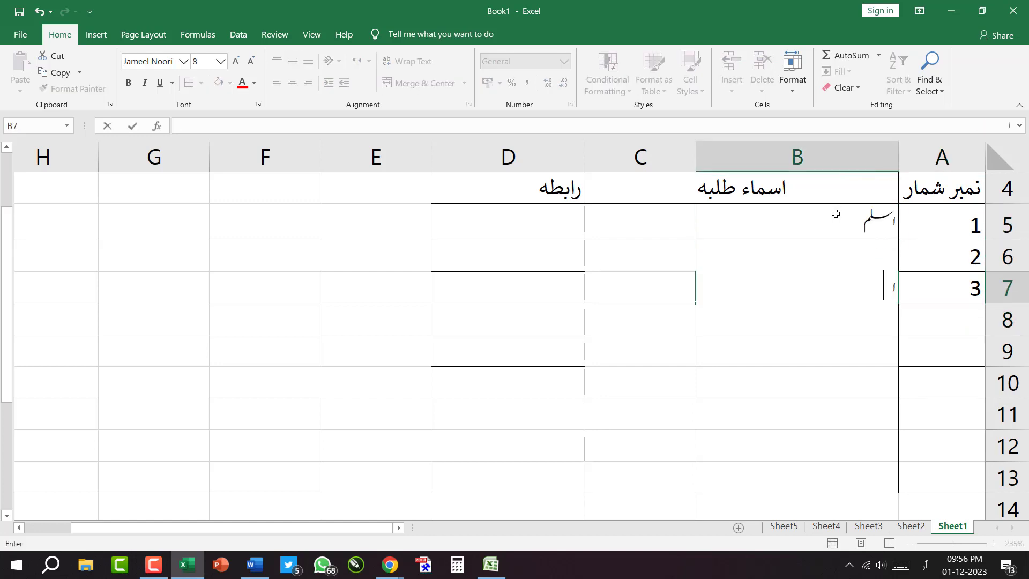
pyautogui.write('حمد')
pyautogui.press('Return')
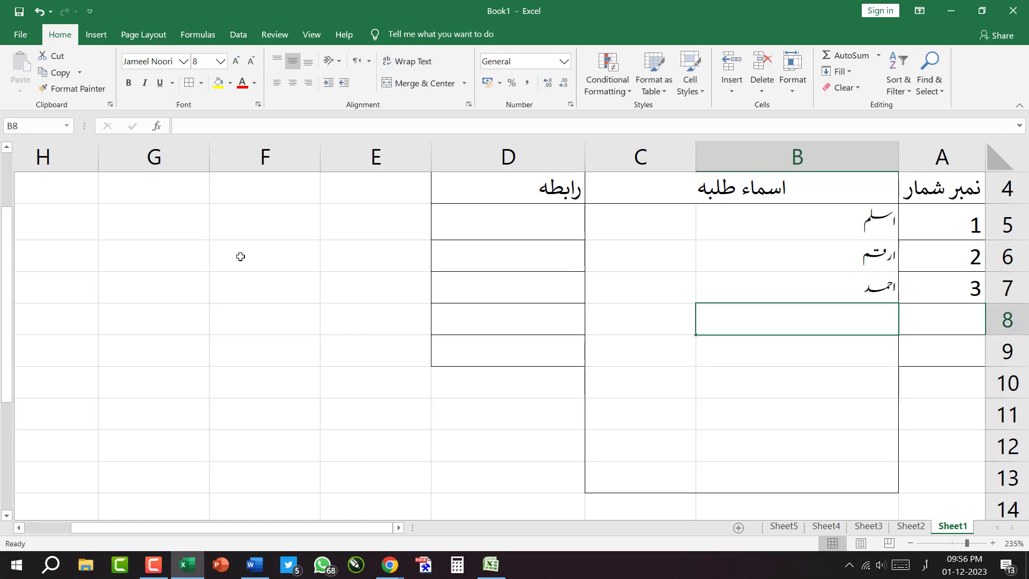
# Step: Apply all borders to the student-names cells B5:C13
pyautogui.moveTo(749, 223)
pyautogui.mouseDown()
pyautogui.moveTo(652, 301)
pyautogui.moveTo(625, 473)
pyautogui.mouseUp()
pyautogui.click(188, 83)
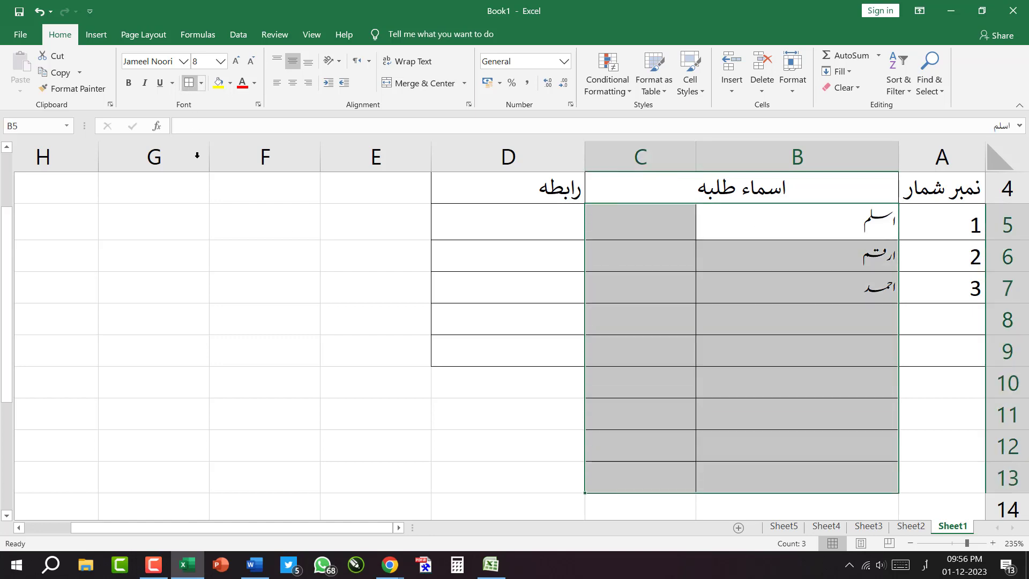
pyautogui.click(655, 346)
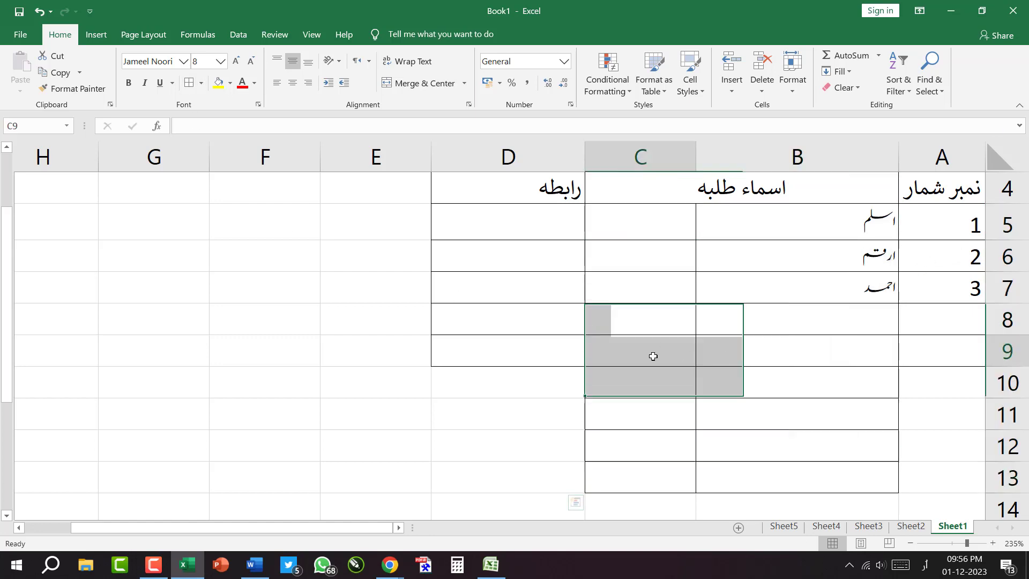
pyautogui.click(1010, 257)
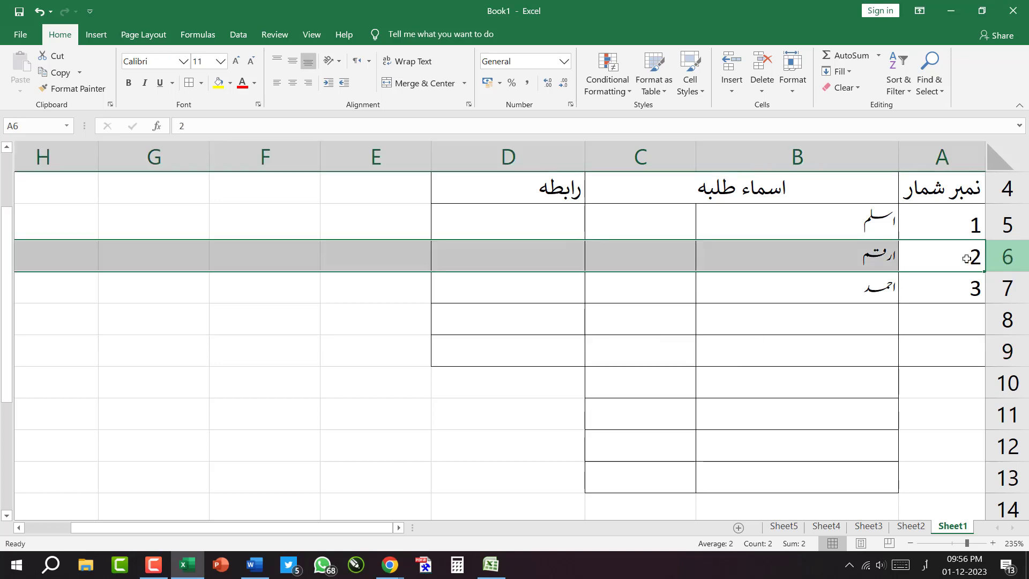
pyautogui.moveTo(960, 259); pyautogui.dragTo(375, 257)
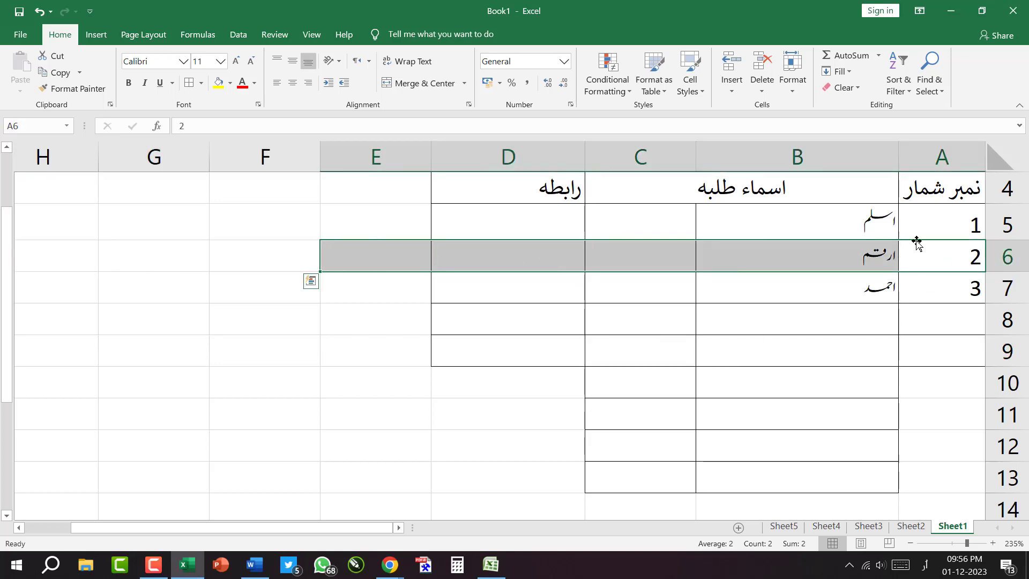
pyautogui.click(850, 288)
pyautogui.click(962, 294)
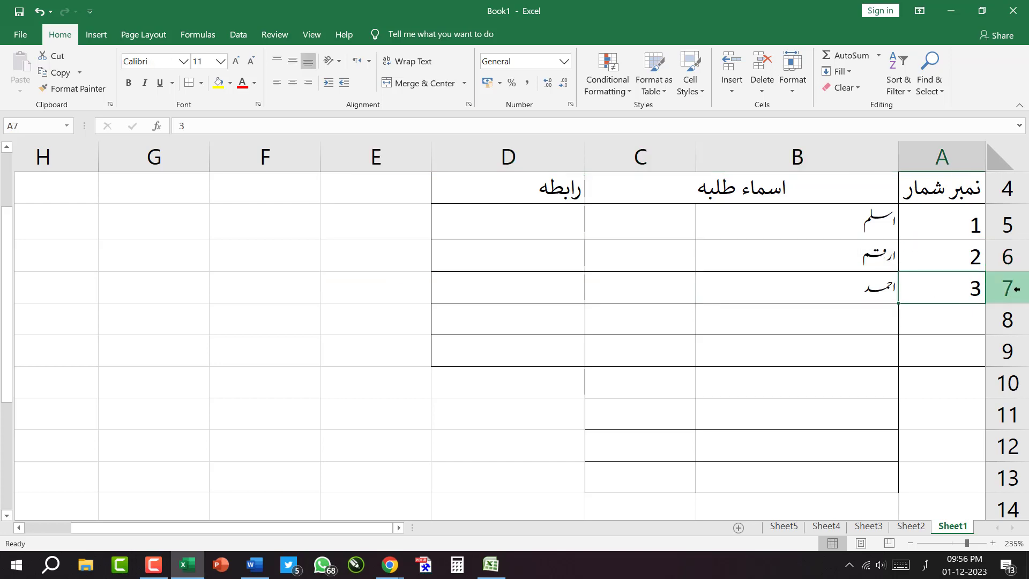
pyautogui.click(1008, 289)
pyautogui.click(855, 345)
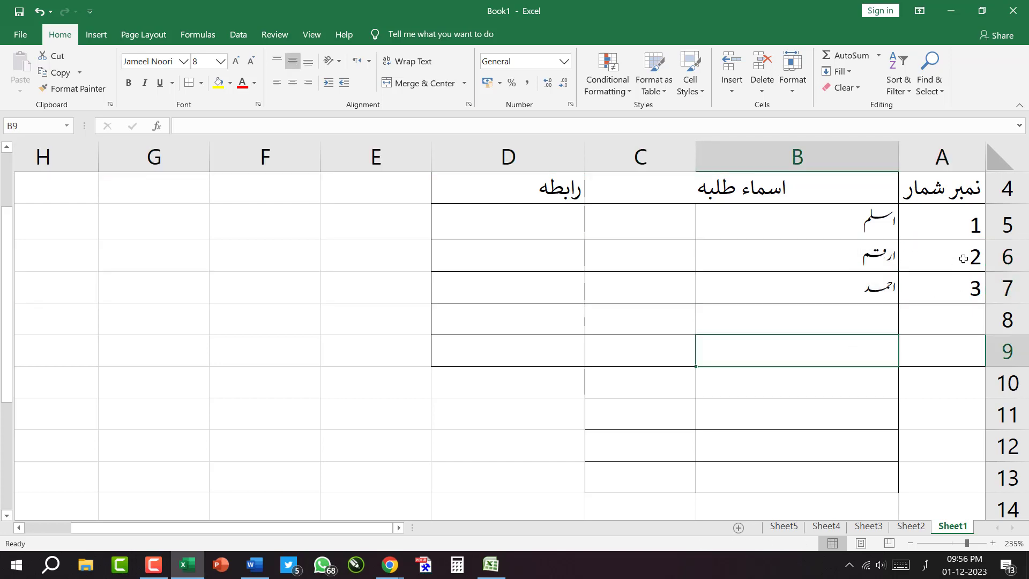
# Step: Clear the contents of the second student's record in A6:D6
pyautogui.moveTo(963, 259); pyautogui.dragTo(810, 258)
pyautogui.moveTo(610, 257); pyautogui.dragTo(515, 259)
pyautogui.press('Delete')
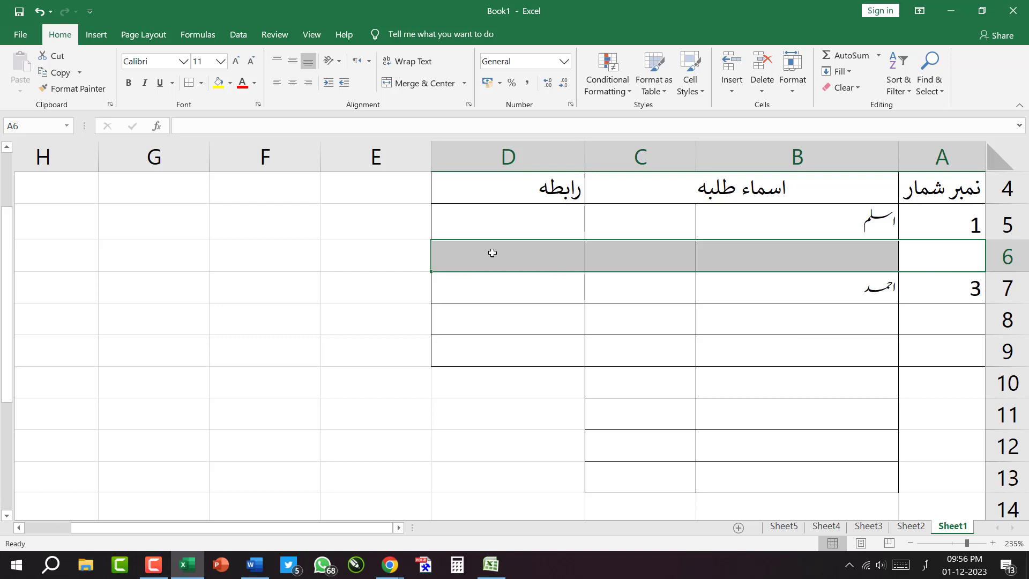
pyautogui.click(364, 252)
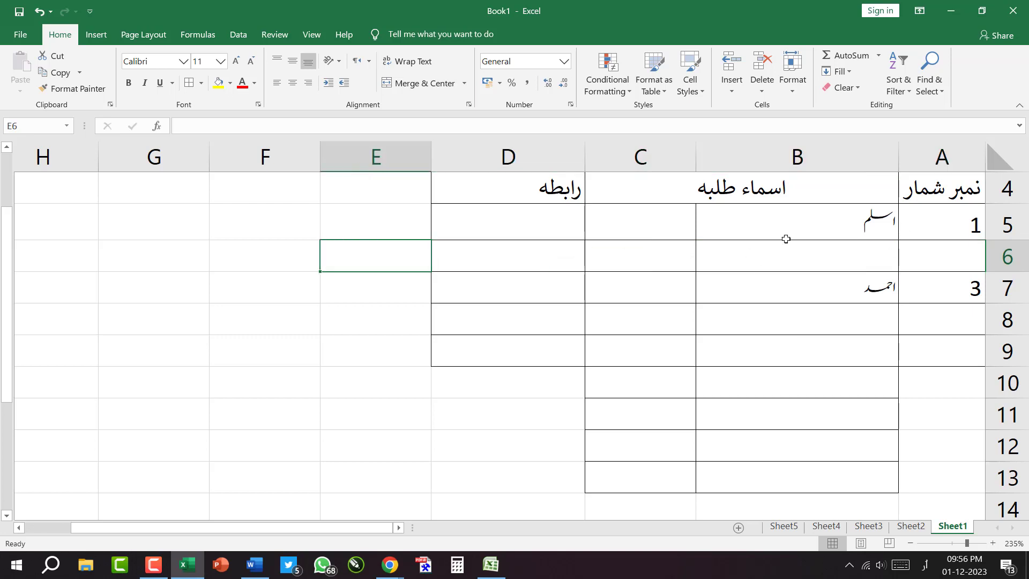
# Step: Select the whole of the emptied row 6, then undo the clearing of its contents
pyautogui.click(951, 269)
pyautogui.hotkey('shift', 'space')
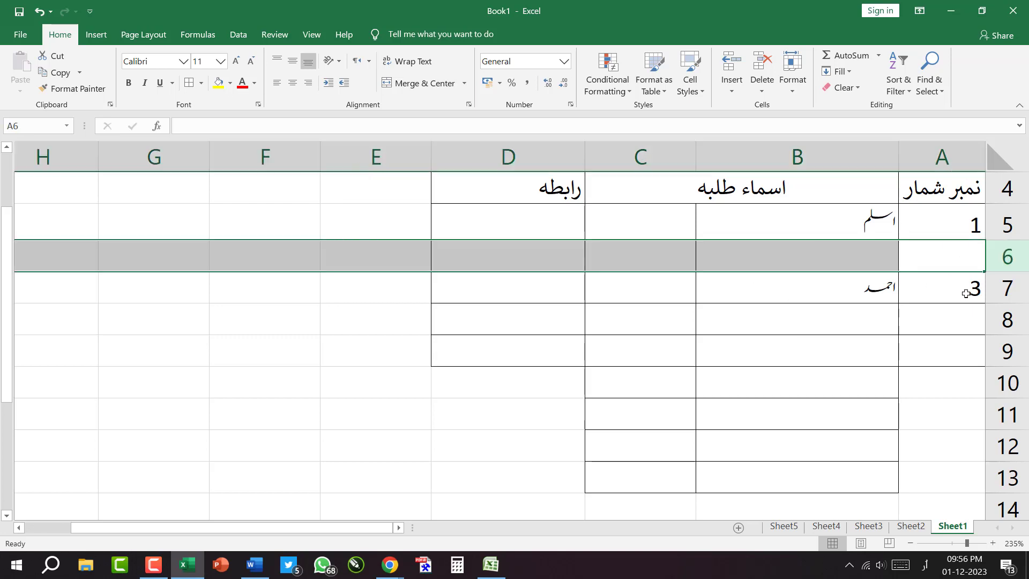
pyautogui.click(762, 90)
pyautogui.click(830, 335)
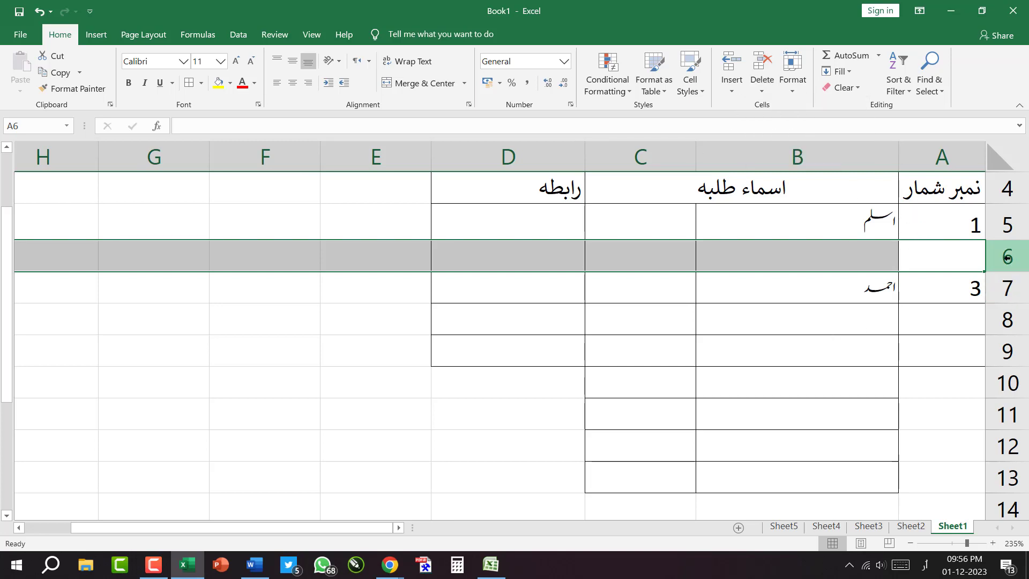
pyautogui.click(808, 359)
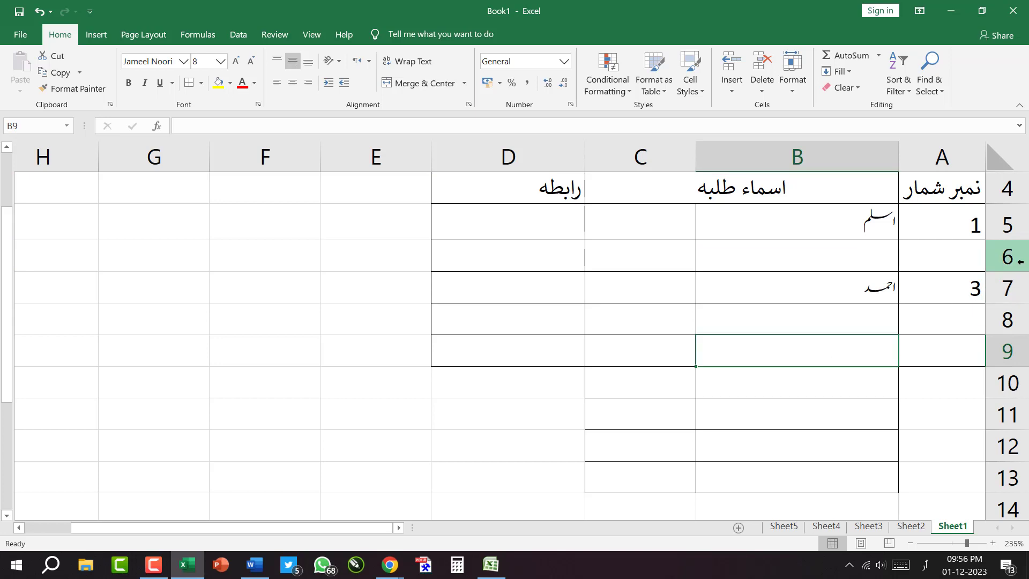
pyautogui.click(1023, 255)
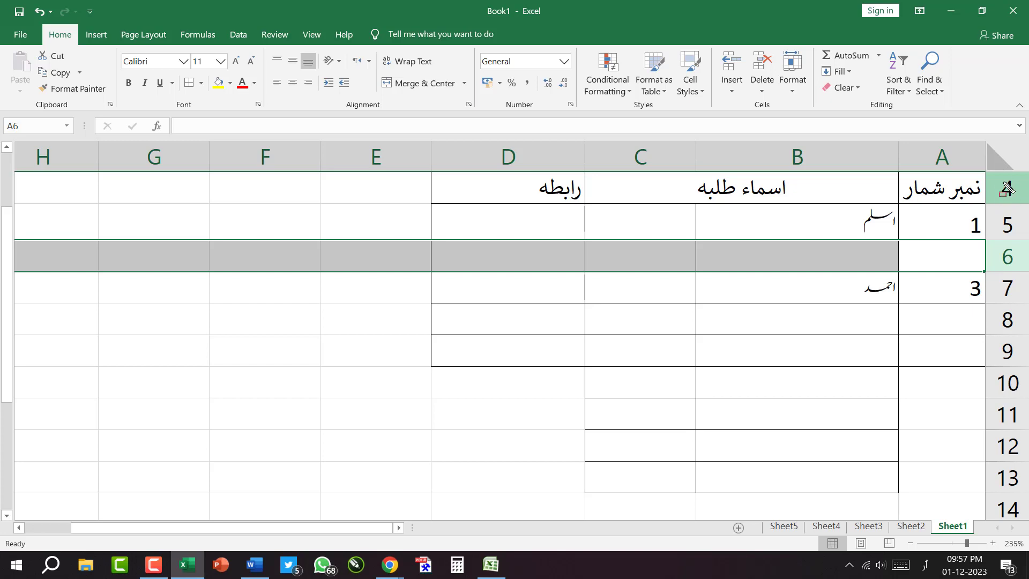
pyautogui.moveTo(986, 161)
pyautogui.mouseDown()
pyautogui.moveTo(1025, 399)
pyautogui.moveTo(1027, 504)
pyautogui.mouseUp()
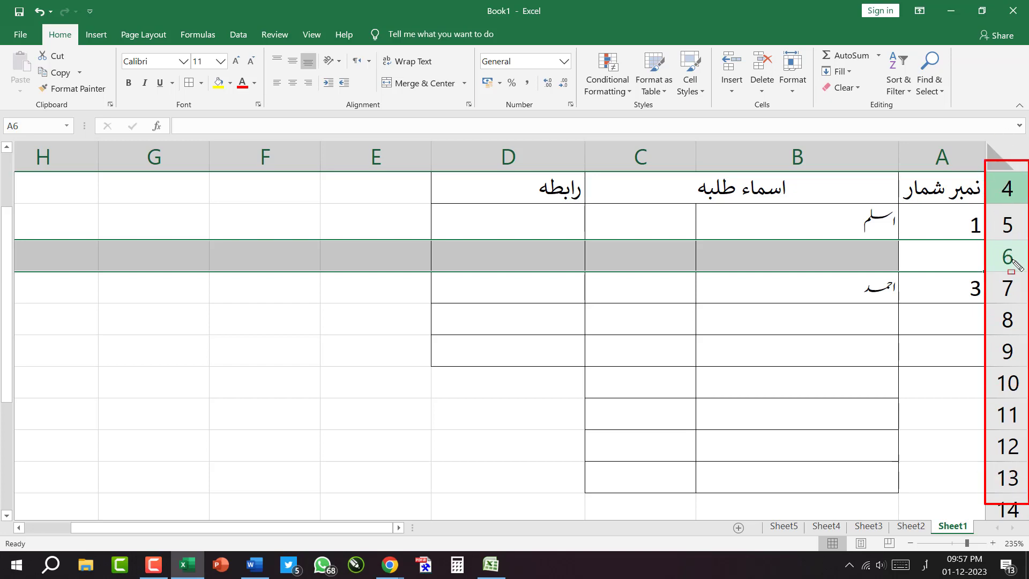
pyautogui.press('Escape')
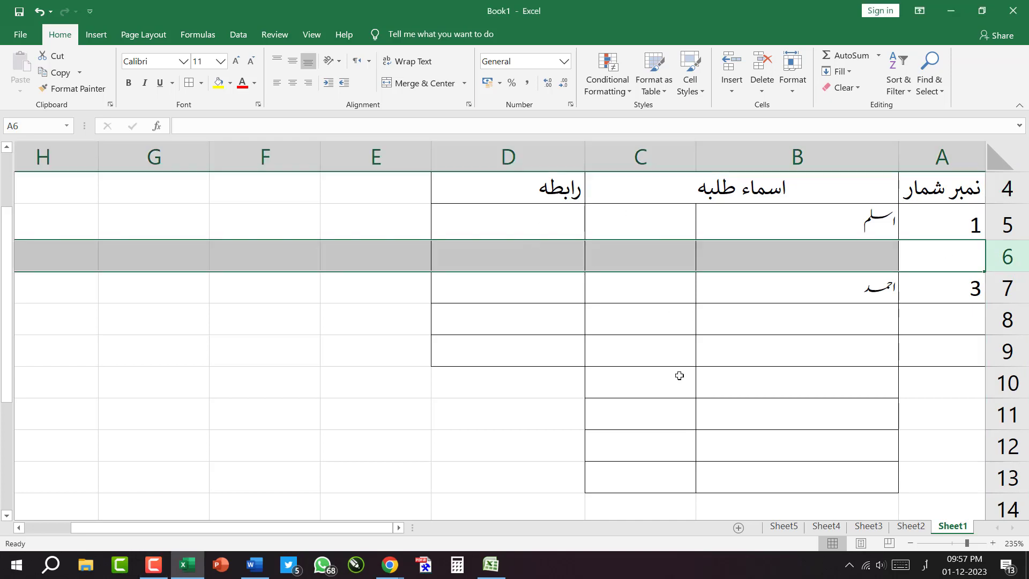
pyautogui.click(679, 376)
pyautogui.hotkey('ctrl', 'z')
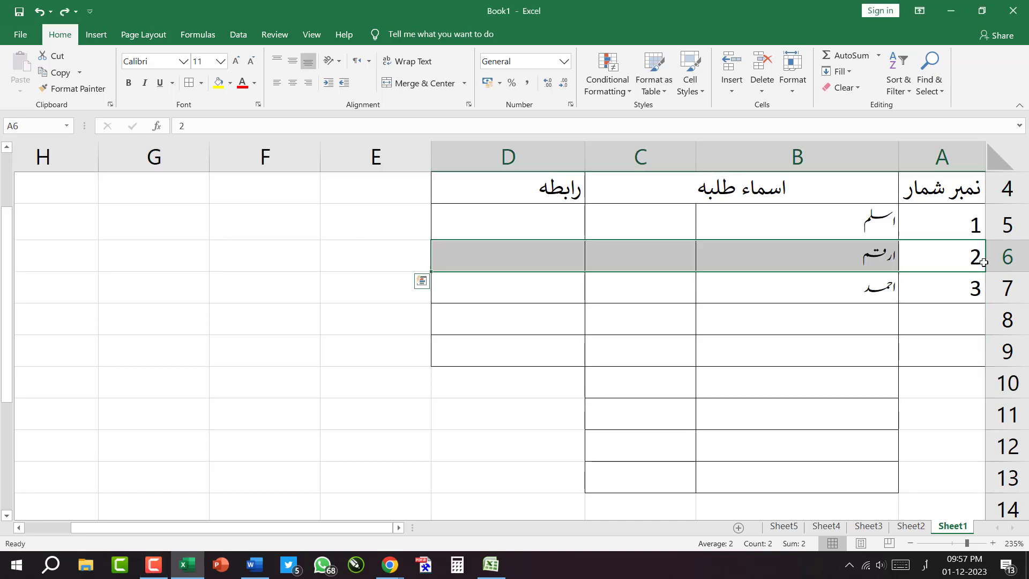
# Step: Delete the entire row 6 from the sheet, including its cells and borders
pyautogui.click(1021, 257)
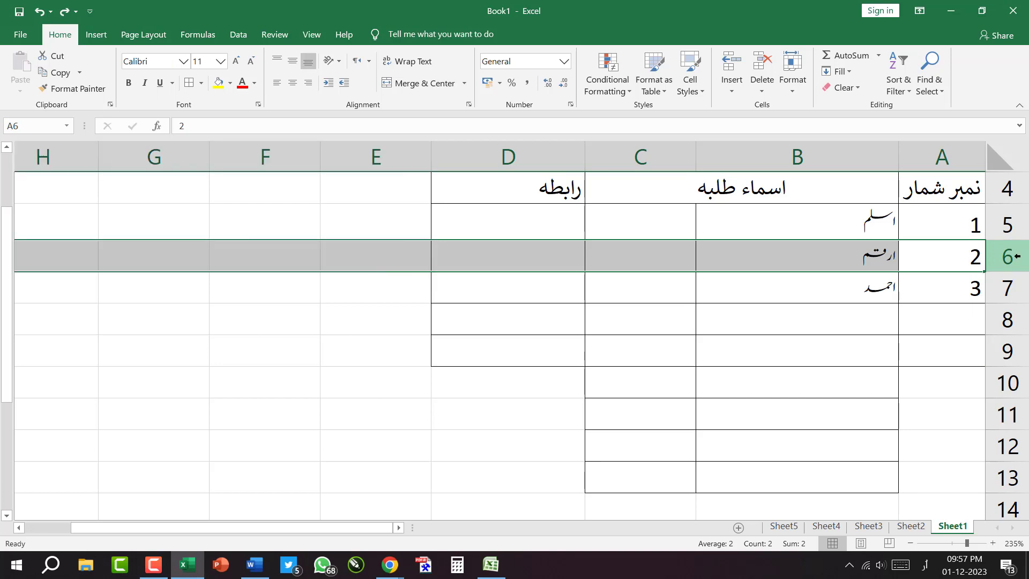
pyautogui.rightClick(1017, 256)
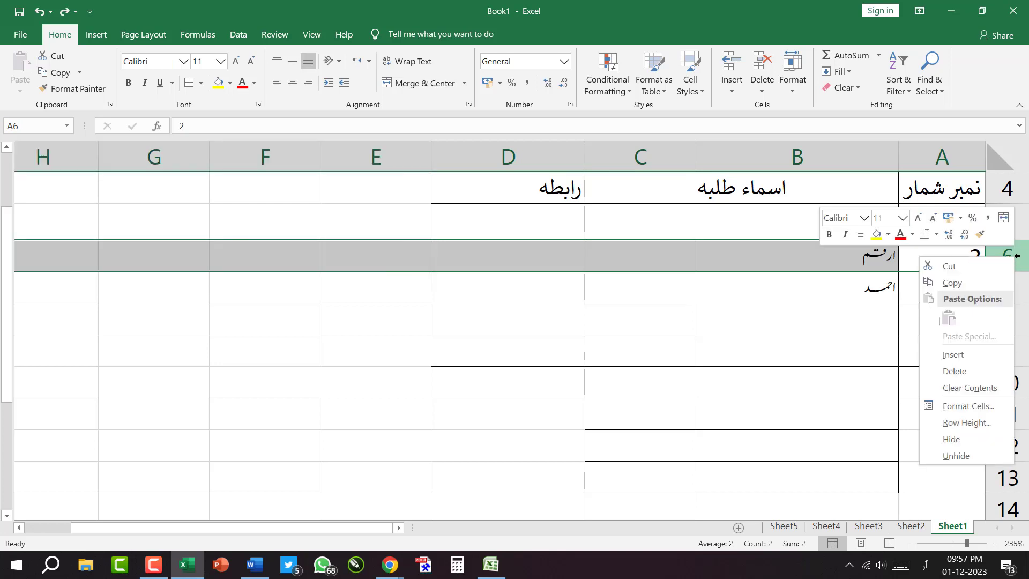
pyautogui.click(953, 372)
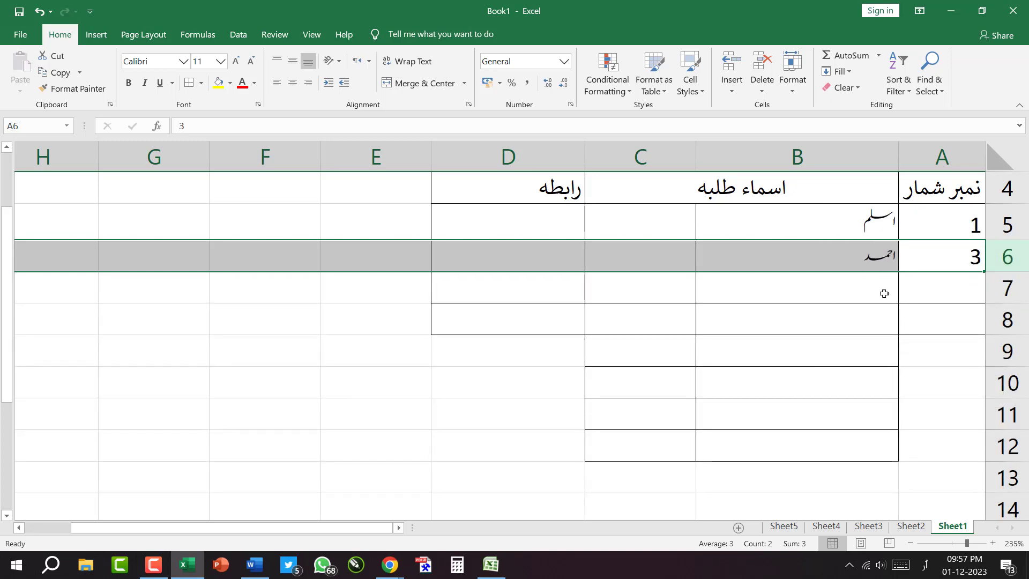
pyautogui.click(787, 289)
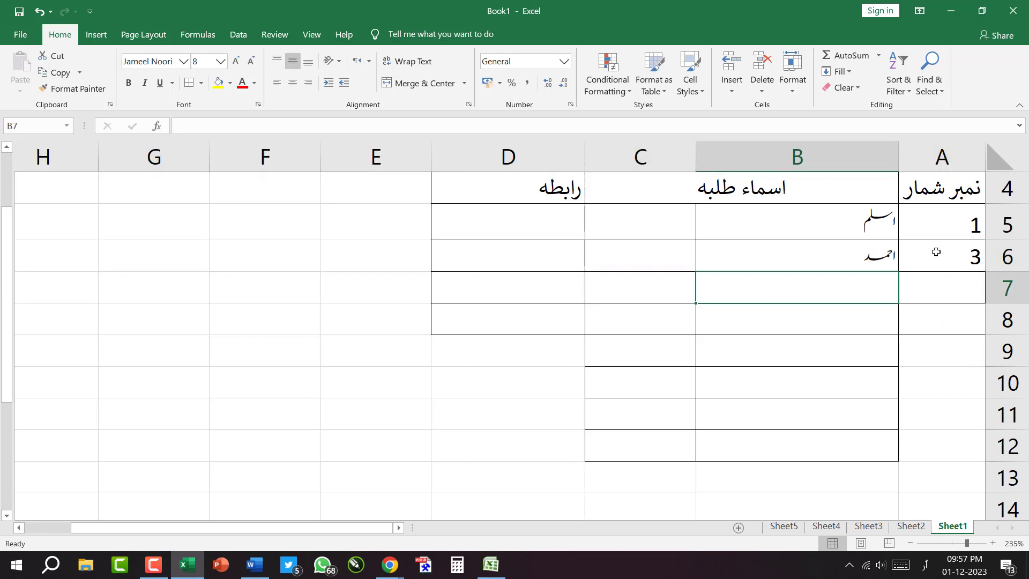
# Step: Change the serial number in A6 to 2 so the numbering is consecutive
pyautogui.click(935, 252)
pyautogui.write('2')
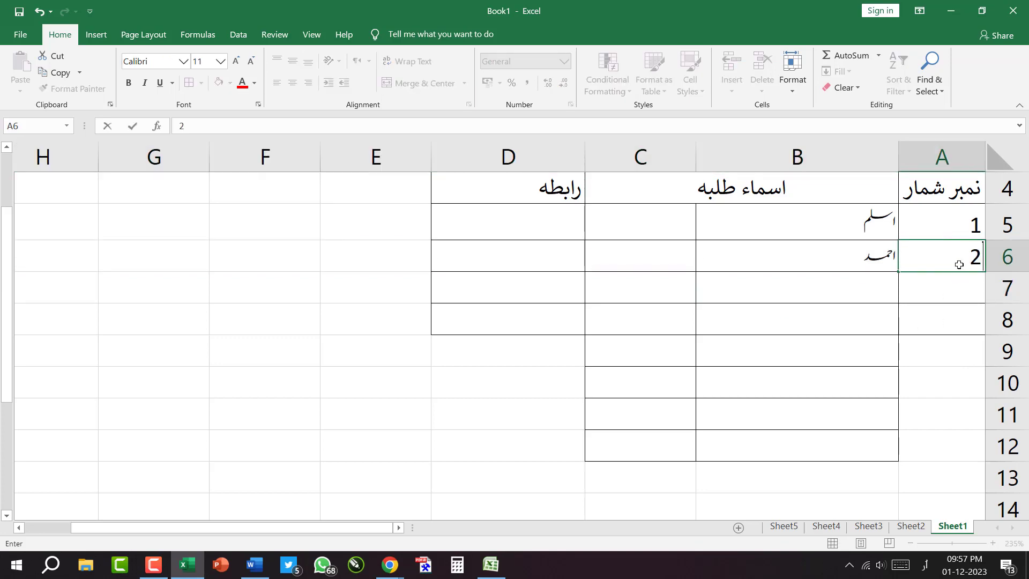
pyautogui.press('Return')
pyautogui.click(820, 320)
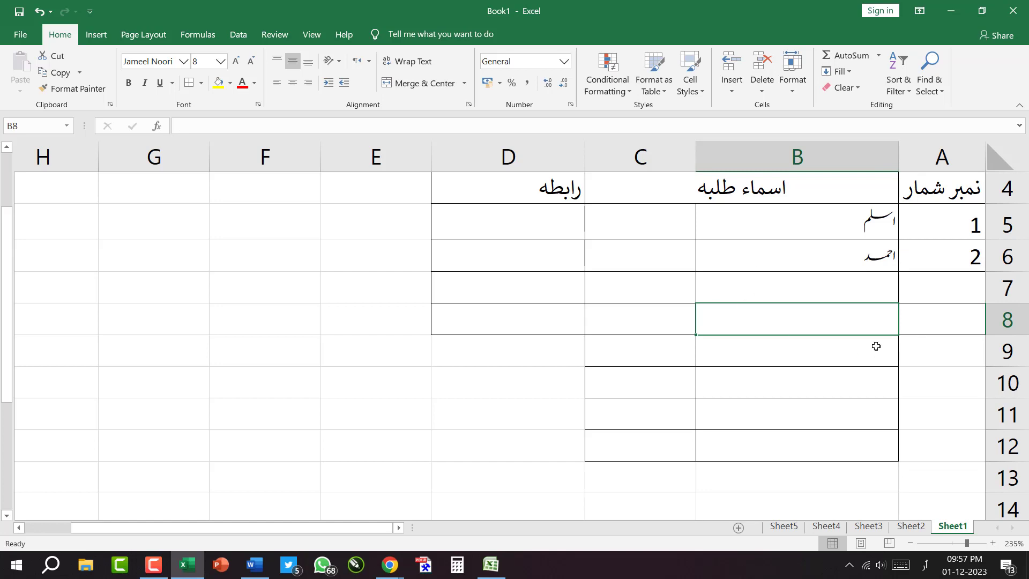
# Step: Apply all borders to the serial-number cells A7:A12
pyautogui.moveTo(444, 190); pyautogui.dragTo(937, 457)
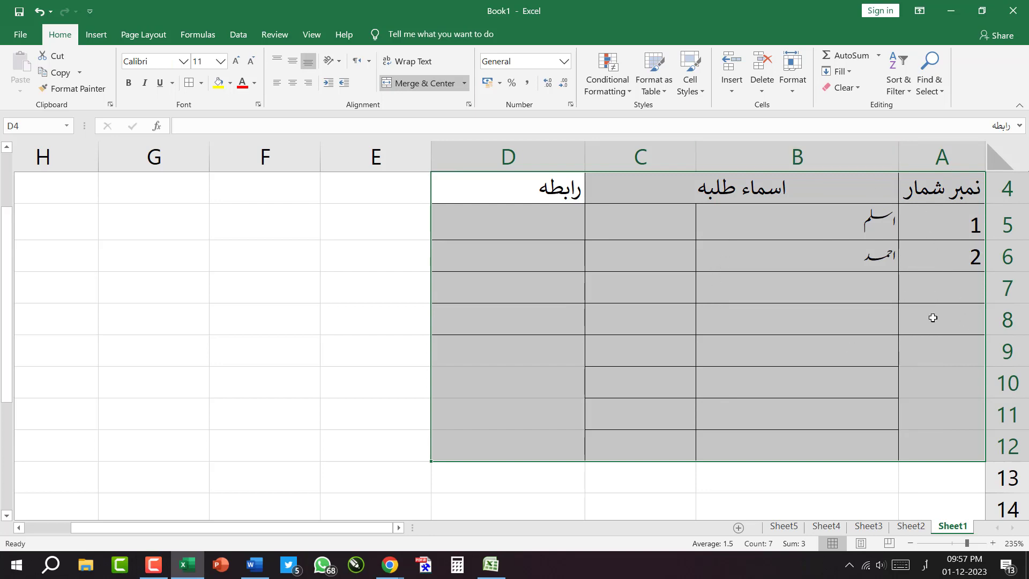
pyautogui.moveTo(933, 290); pyautogui.dragTo(930, 443)
pyautogui.click(648, 415)
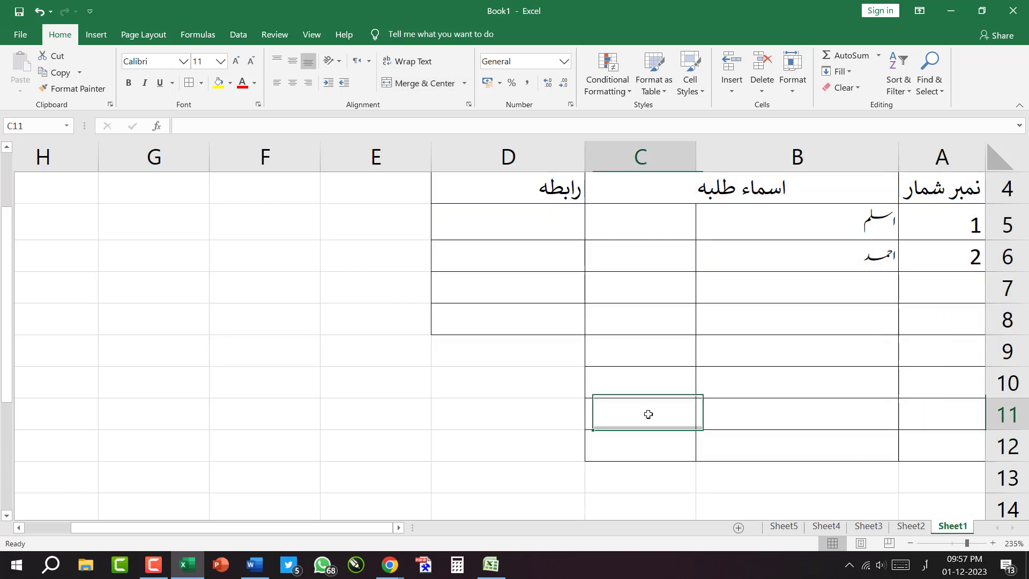
pyautogui.hotkey('ctrl', 's')
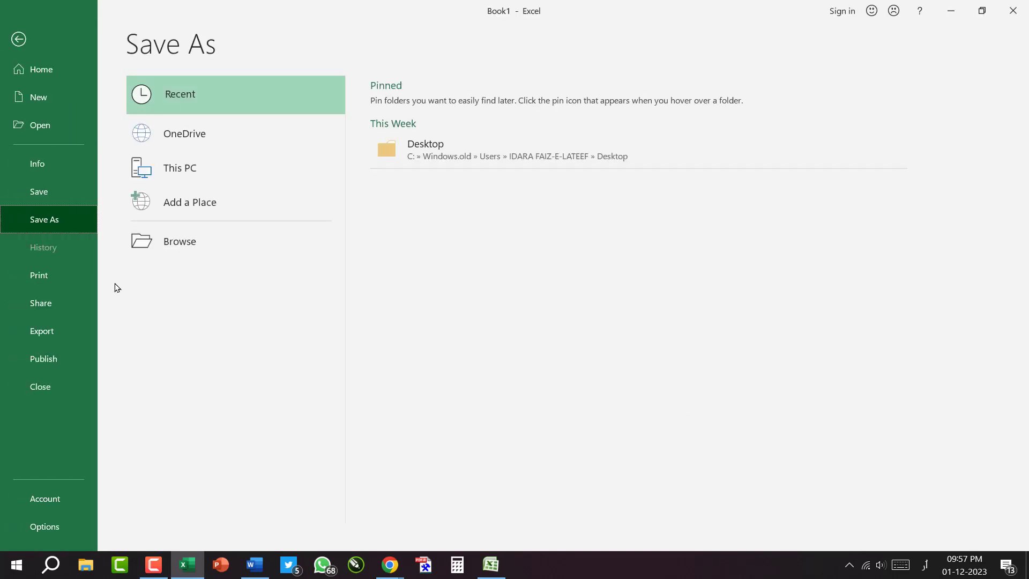
pyautogui.click(19, 39)
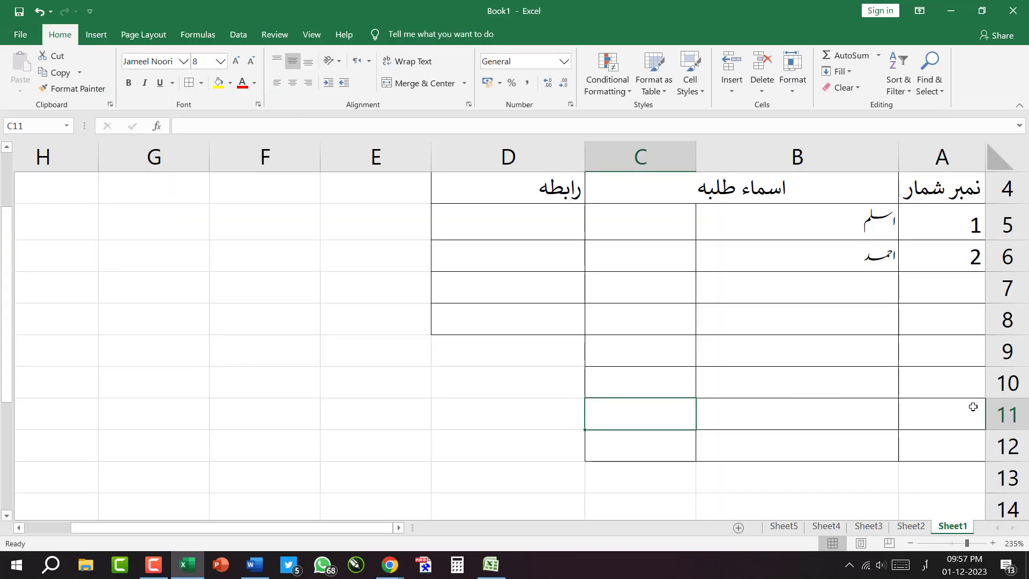
# Step: Select the entire row 10, followed by whole columns B and D in turn, ending on column B
pyautogui.click(1008, 382)
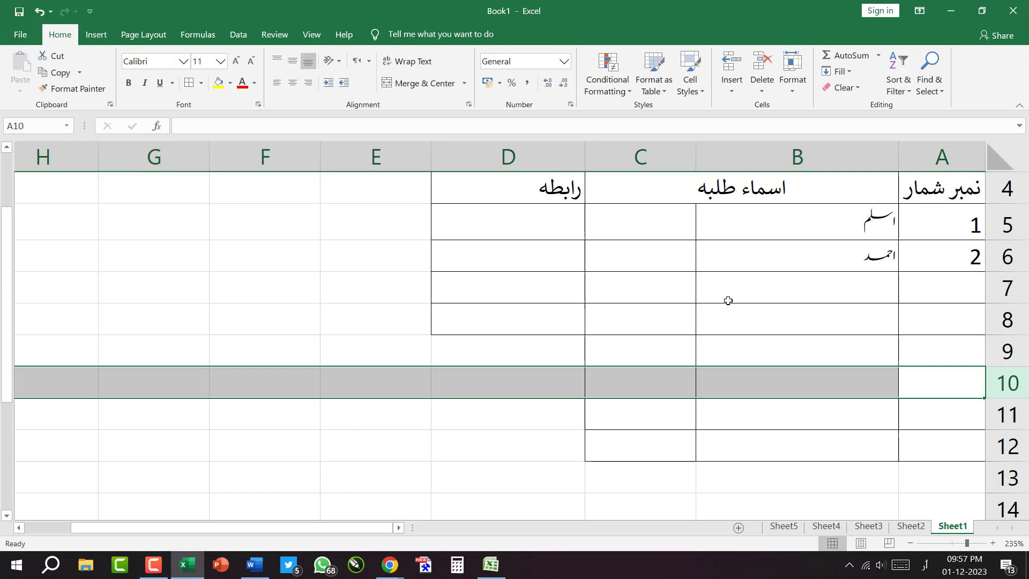
pyautogui.click(797, 152)
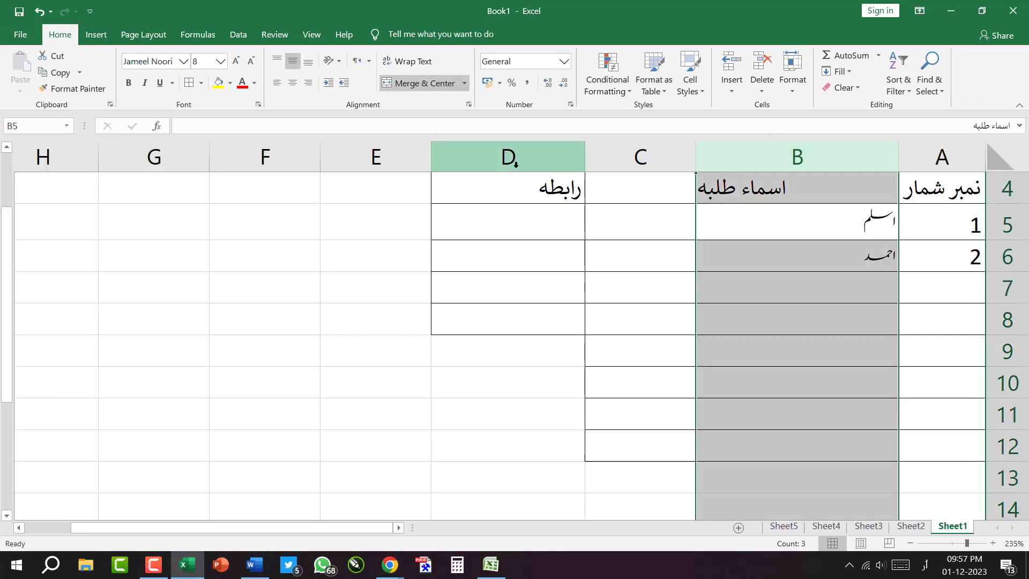
pyautogui.click(514, 161)
pyautogui.click(758, 152)
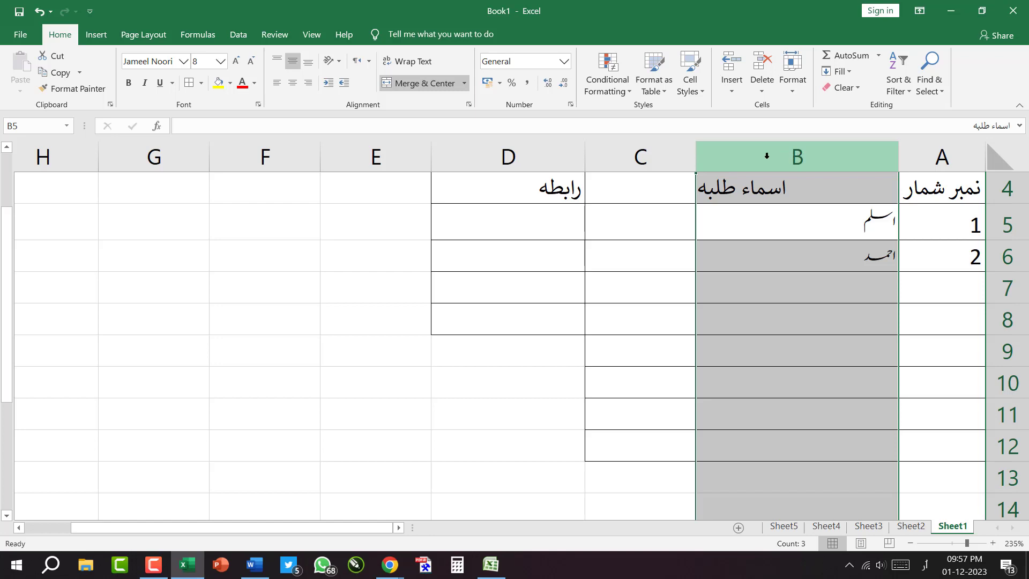
# Step: Unmerge the اسماء طلبه header across B4:C4 and enter the heading سکونت in C4
pyautogui.click(629, 192)
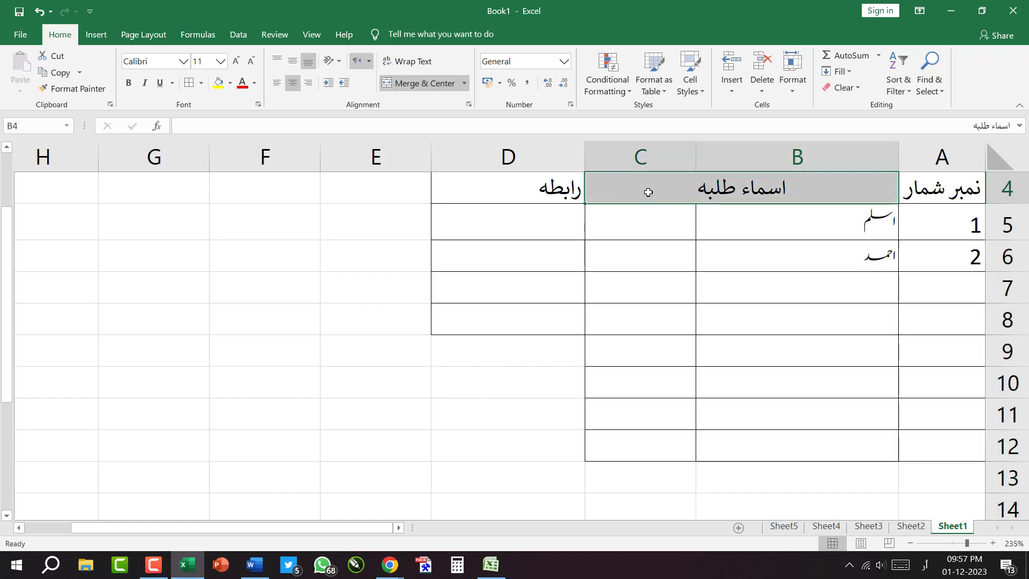
pyautogui.click(424, 83)
pyautogui.click(783, 190)
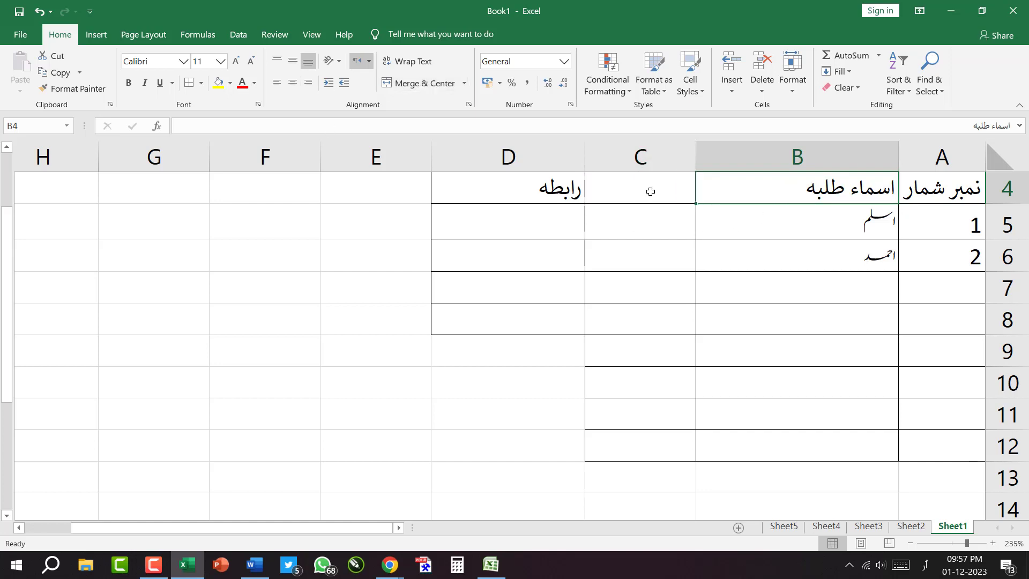
pyautogui.click(651, 192)
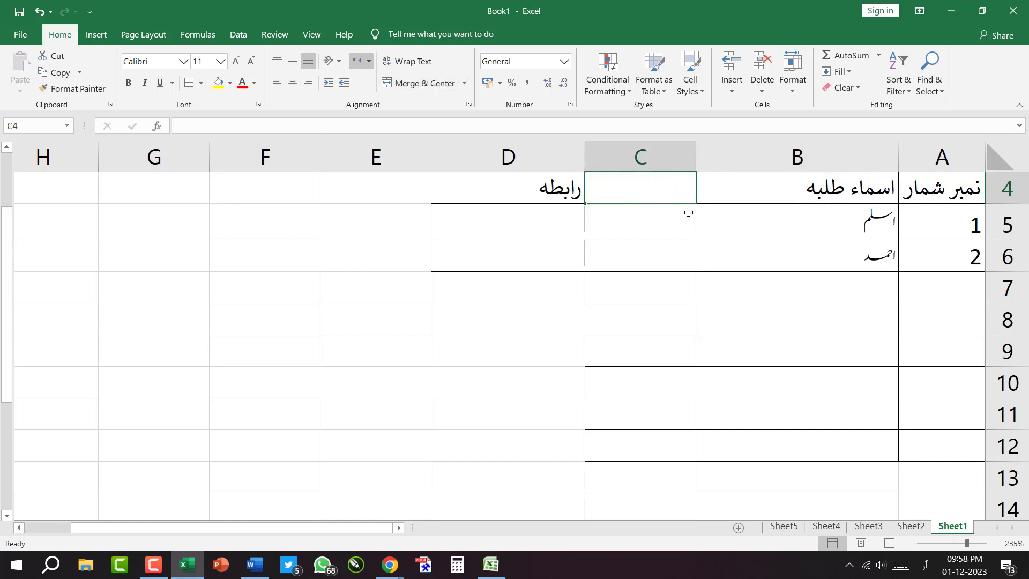
pyautogui.write('سکونت')
pyautogui.press('Return')
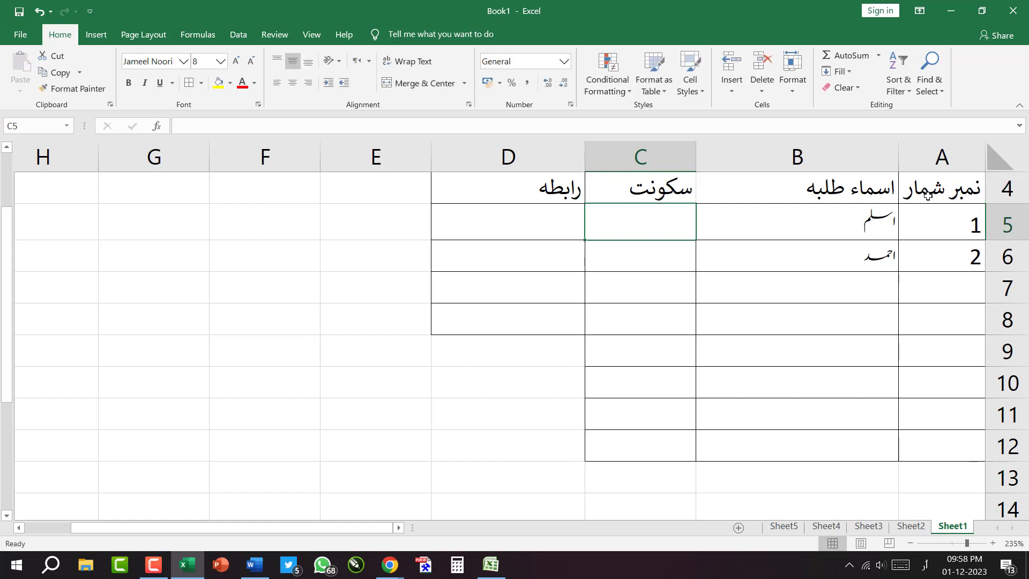
# Step: Delete the entire column B containing the student names from the sheet
pyautogui.click(812, 194)
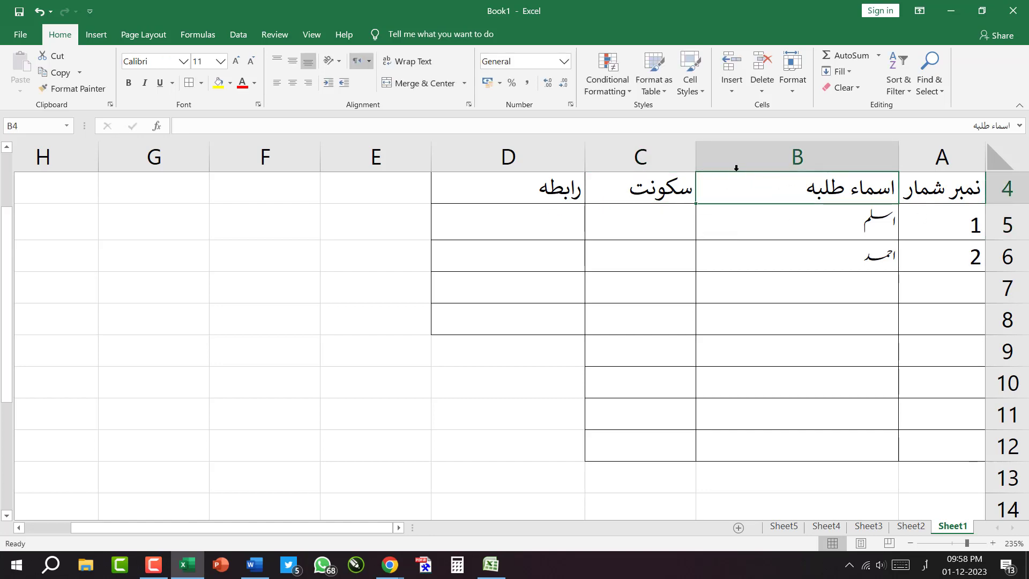
pyautogui.click(736, 157)
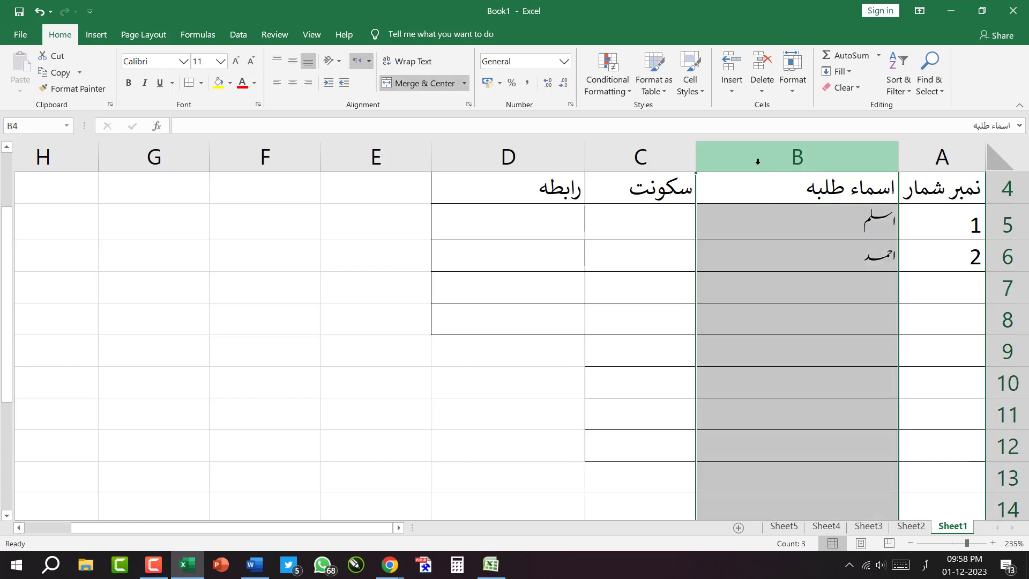
pyautogui.rightClick(766, 154)
pyautogui.click(795, 273)
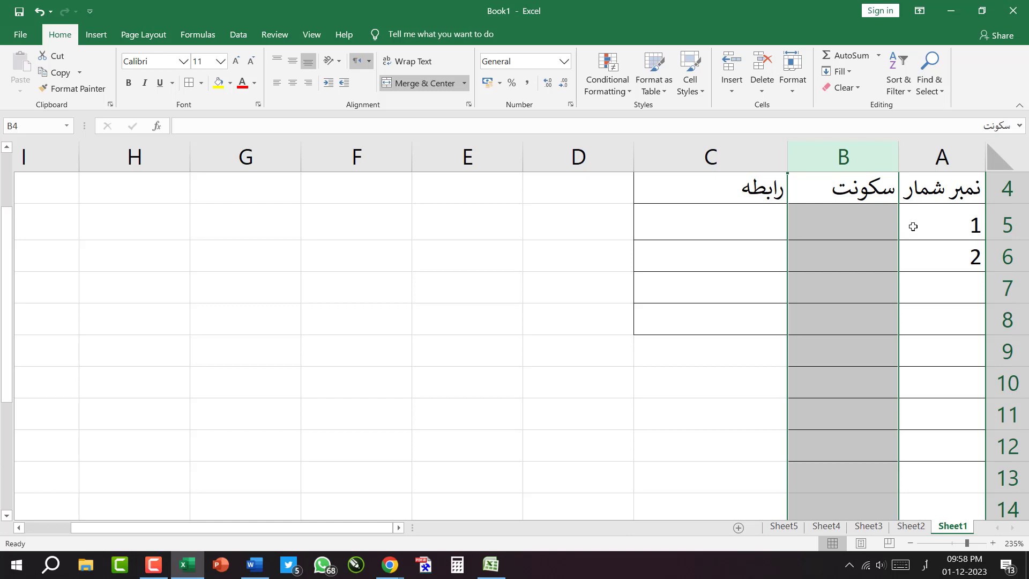
pyautogui.click(747, 228)
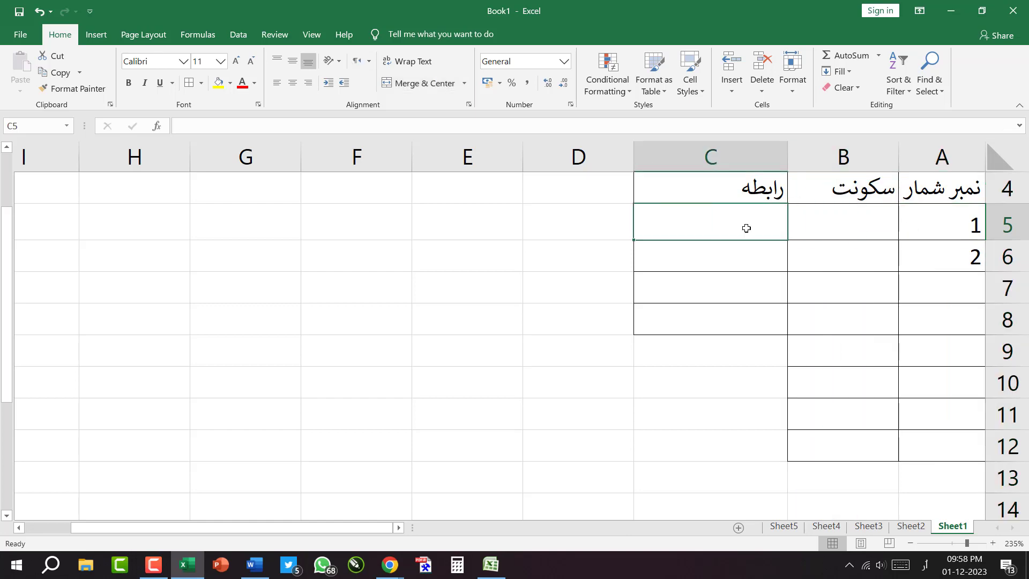
# Step: Save the workbook and minimize the Excel and Word windows to reach the desktop
pyautogui.hotkey('ctrl', 's')
pyautogui.click(15, 39)
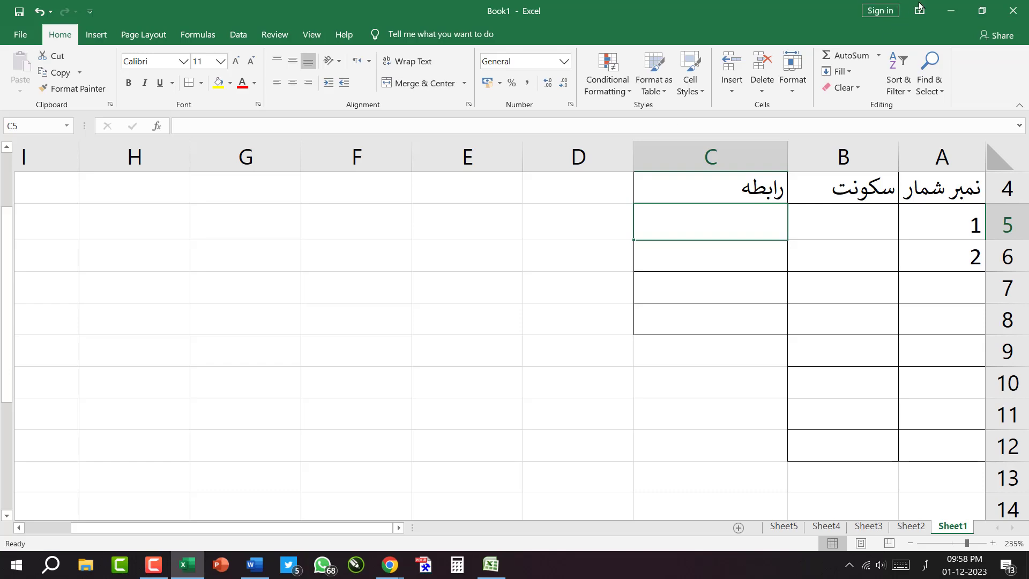
pyautogui.click(947, 7)
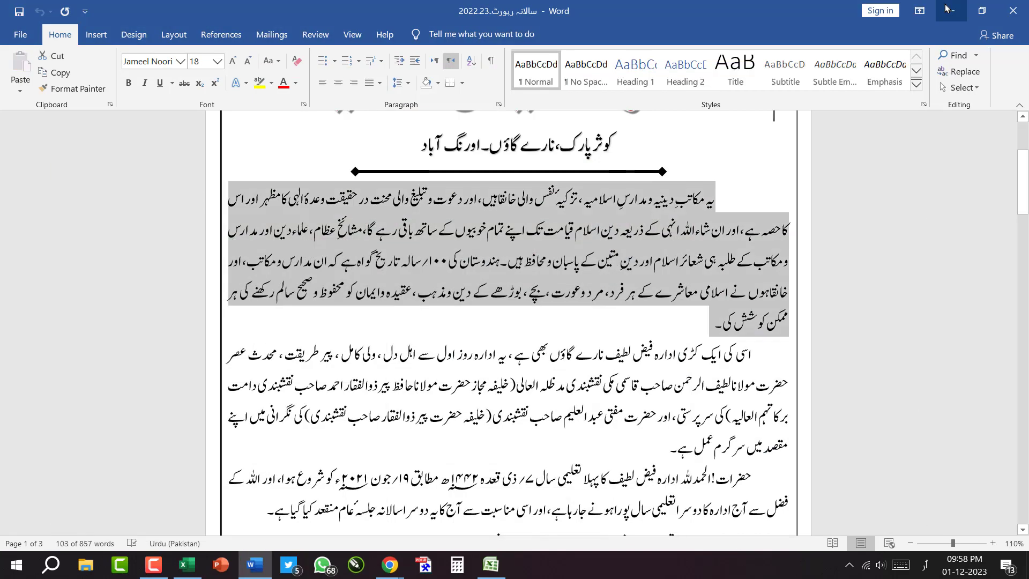
pyautogui.click(946, 7)
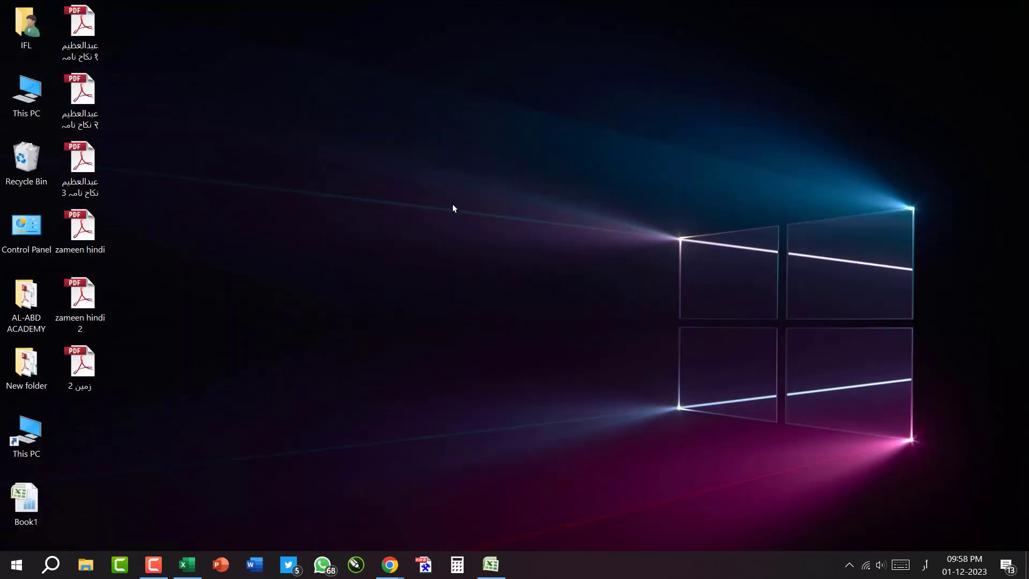
pyautogui.rightClick(452, 209)
pyautogui.click(488, 248)
pyautogui.rightClick(422, 234)
pyautogui.click(471, 278)
pyautogui.rightClick(386, 264)
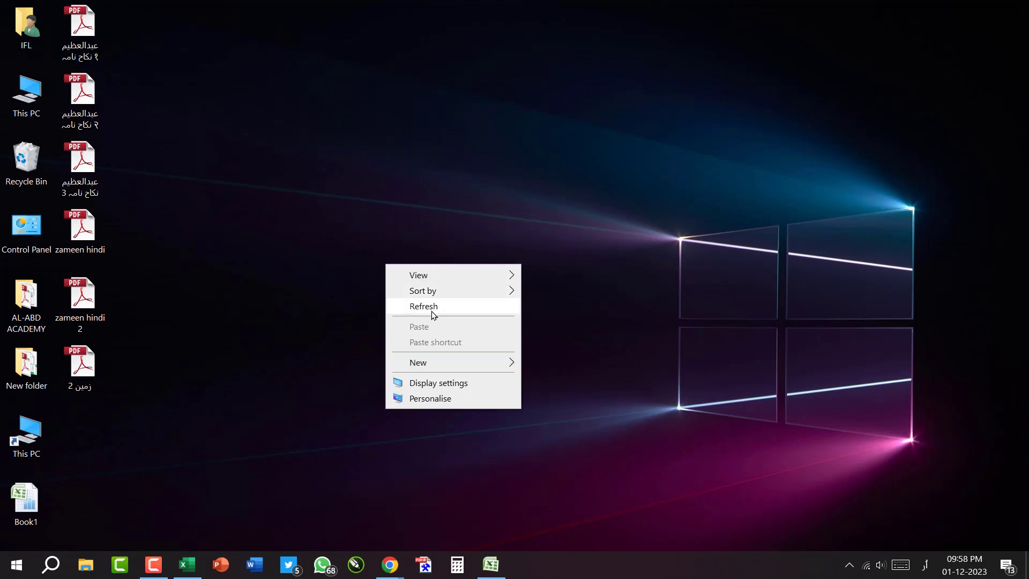
pyautogui.click(434, 314)
pyautogui.rightClick(323, 288)
pyautogui.click(367, 331)
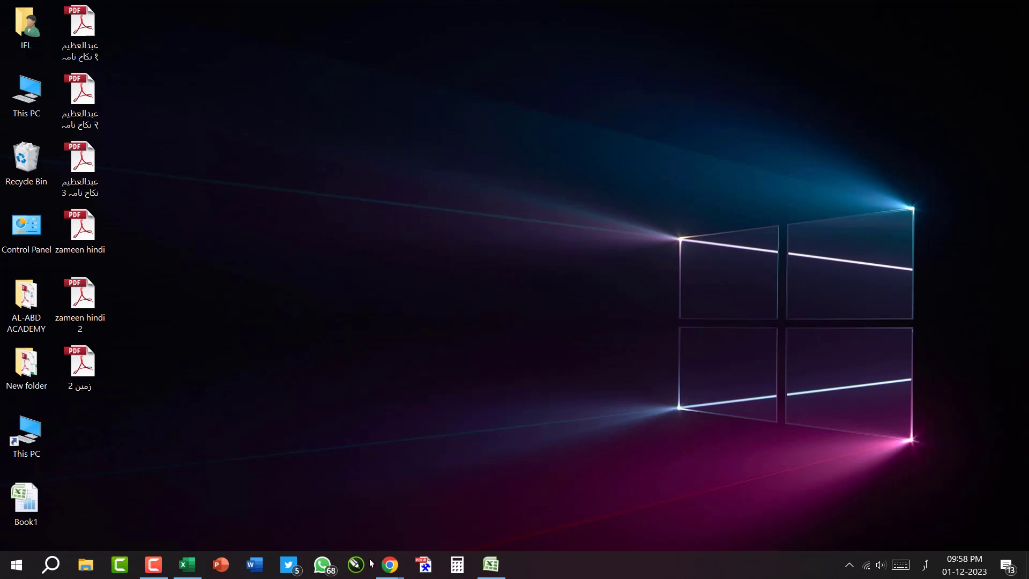
# Step: Switch to the Google Meet window in Chrome and ignore its infinity-mirror warning
pyautogui.moveTo(390, 564)
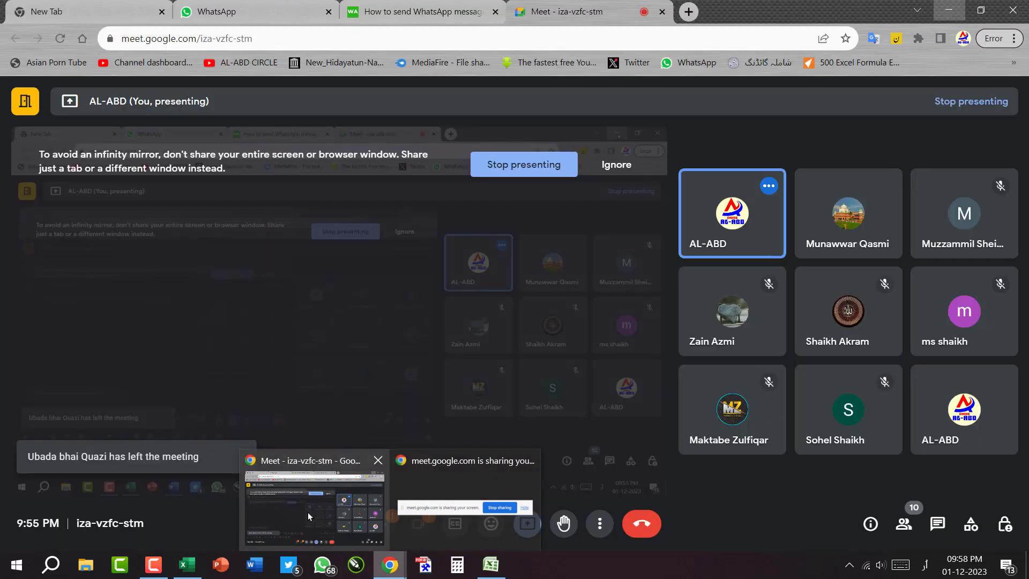
pyautogui.click(308, 512)
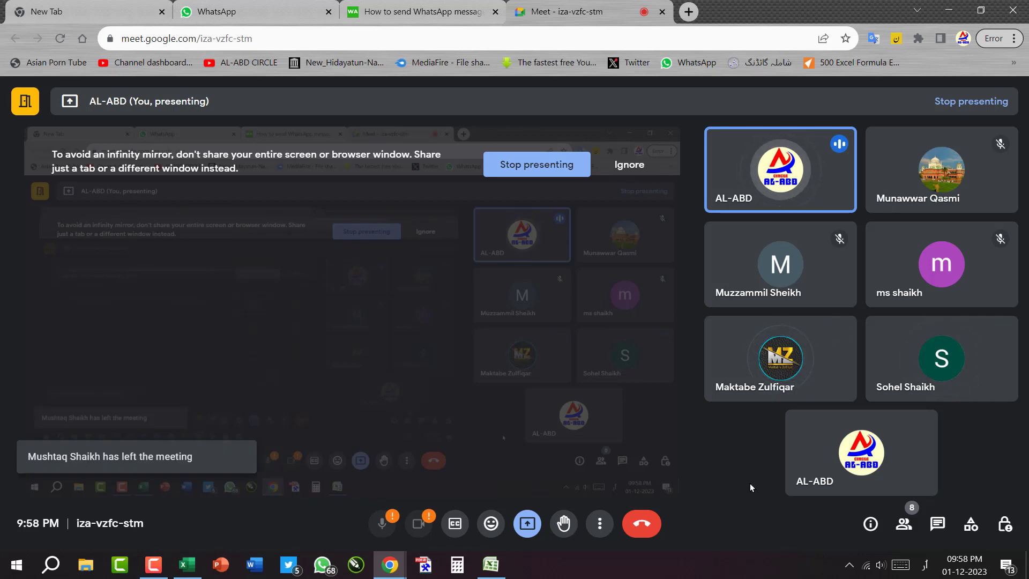
pyautogui.click(628, 164)
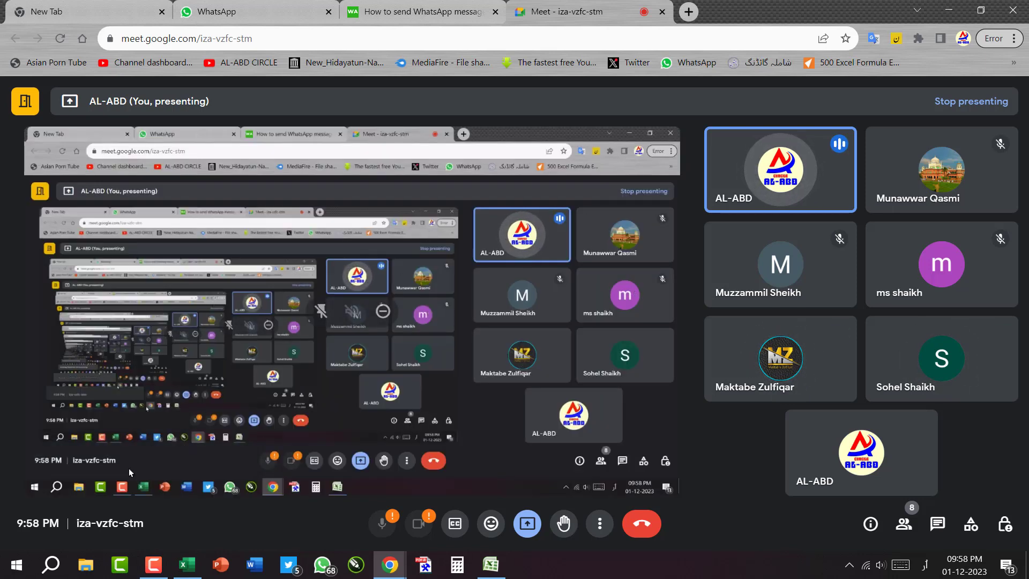
# Step: Bring up the screen recorder's control window
pyautogui.click(153, 564)
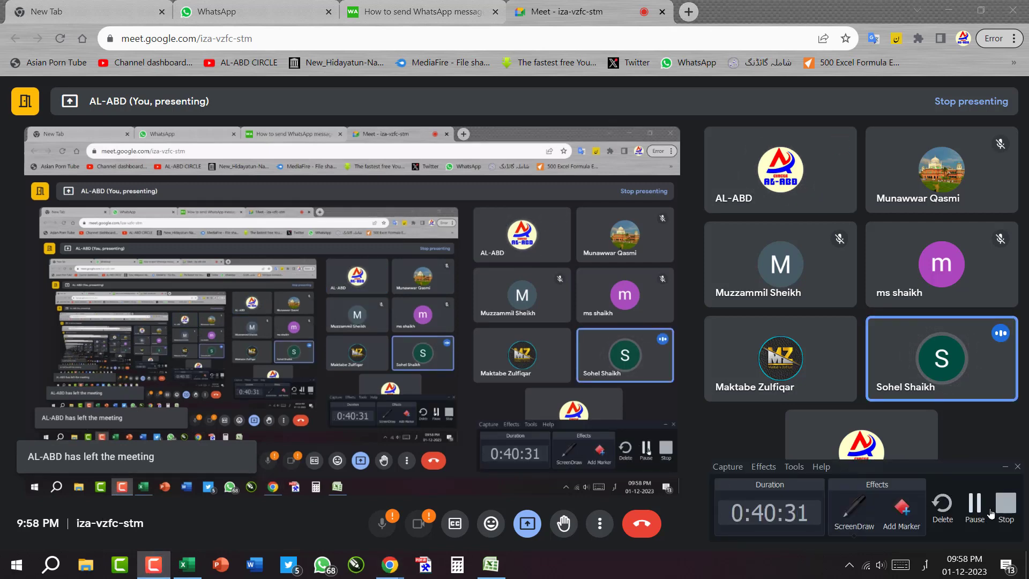